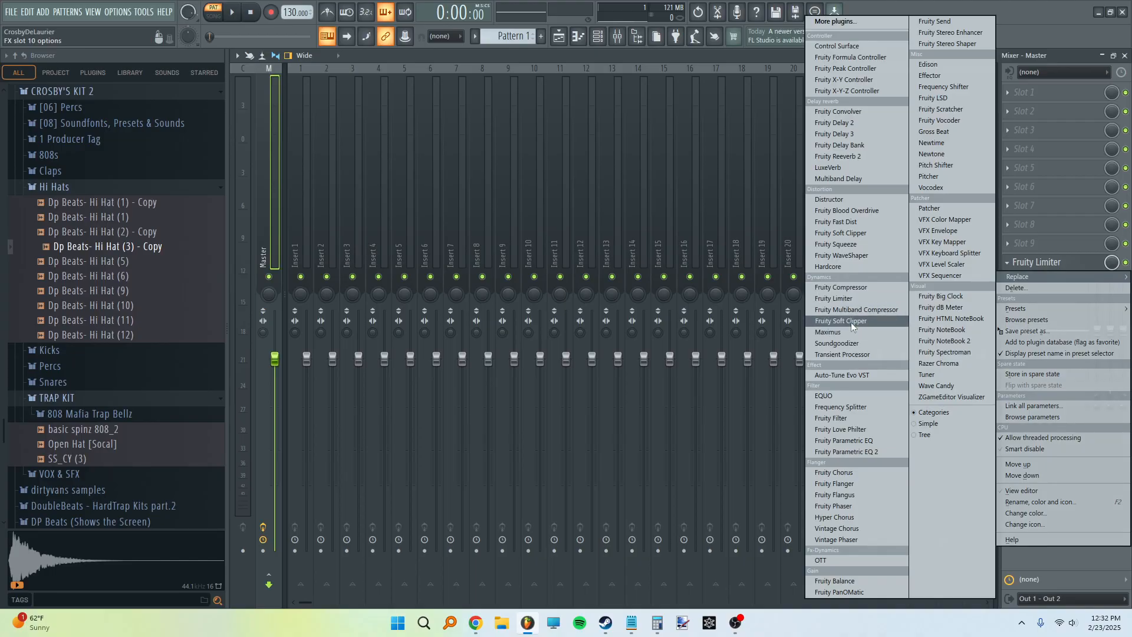
Show the channel rack and replace the 808 Clap channel with the Nexus instrument.
{"action": "left_click", "coordinate": [598, 38]}
{"action": "right_click", "coordinate": [401, 294]}
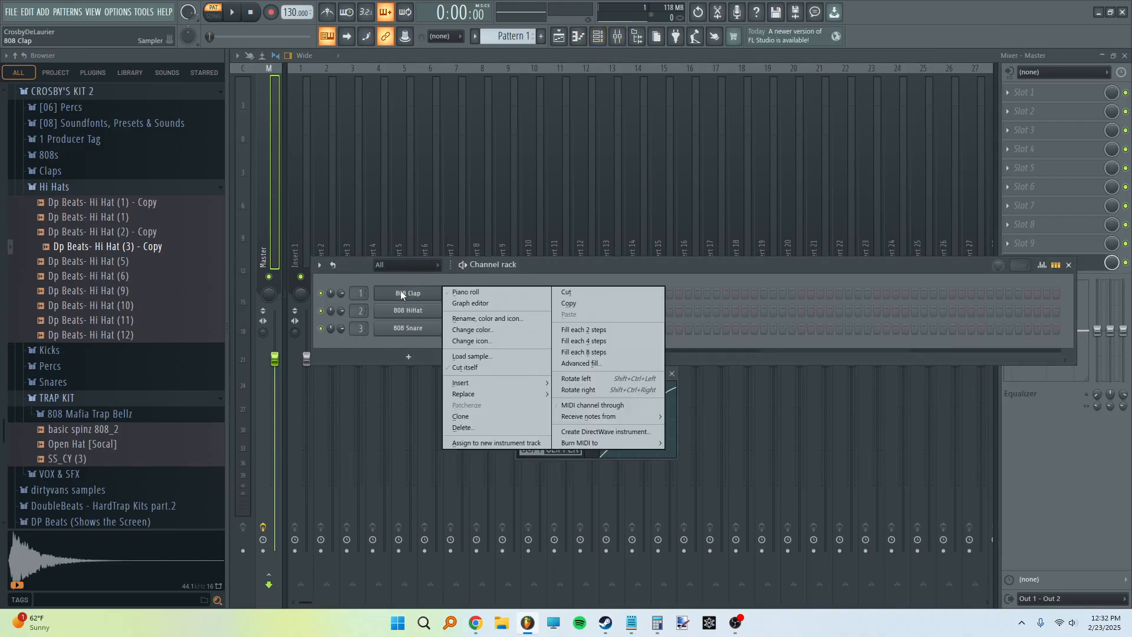
{"action": "mouse_move", "coordinate": [488, 394]}
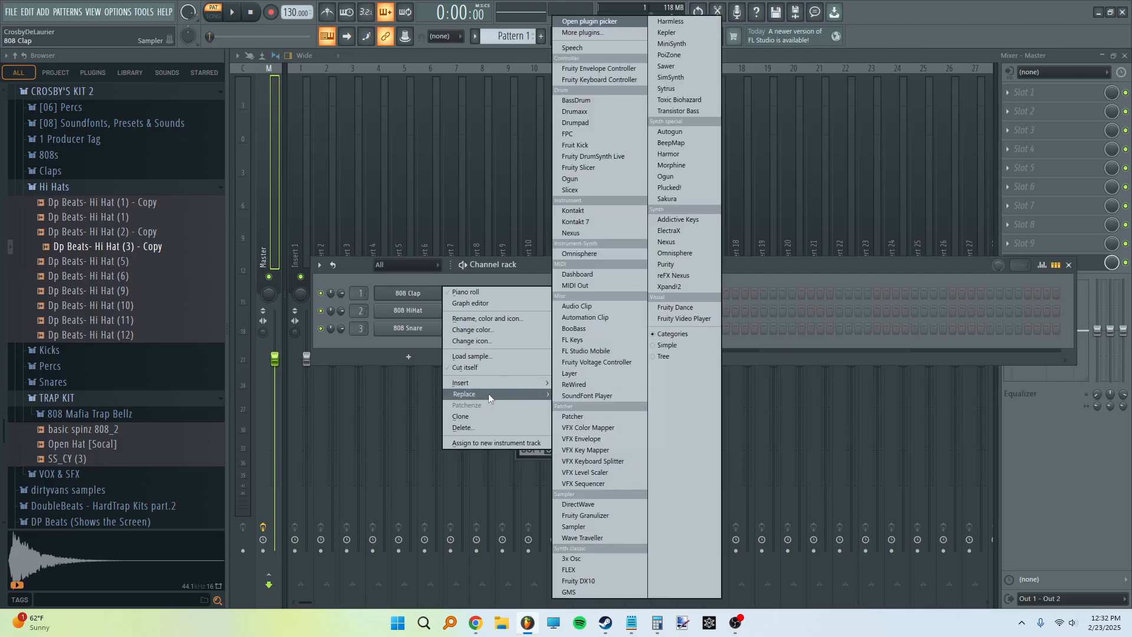
{"action": "left_click", "coordinate": [673, 243]}
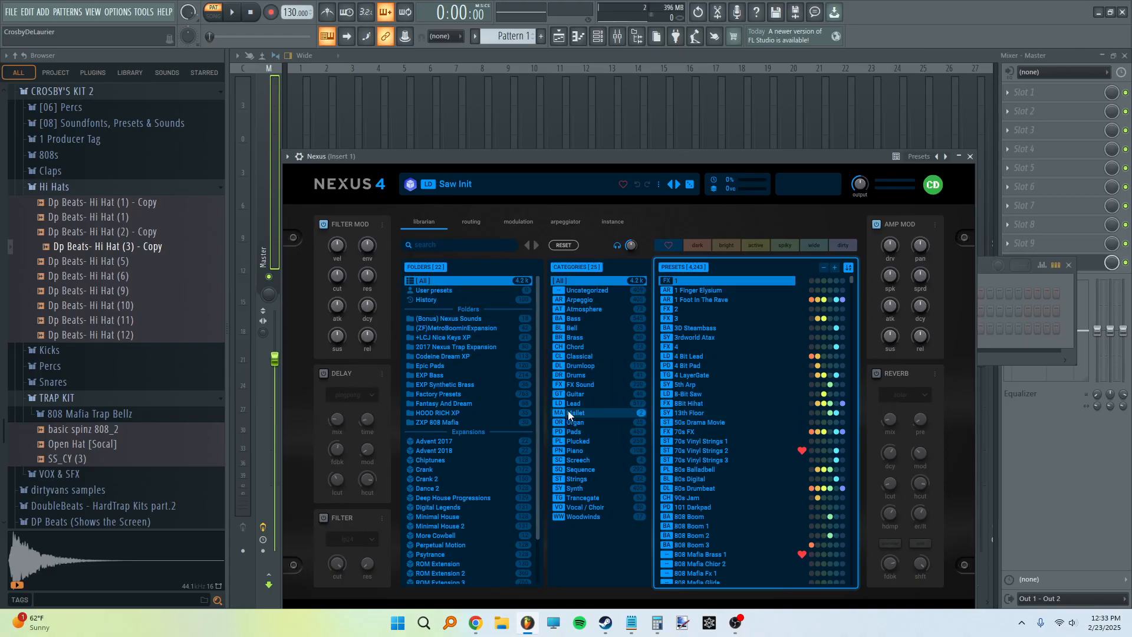
Filter the Nexus presets to the Piano category, audition several sounds, and load Nexus Grandpiano.
{"action": "left_click", "coordinate": [584, 450]}
{"action": "scroll", "coordinate": [733, 434], "scroll_direction": "down", "scroll_amount": 3}
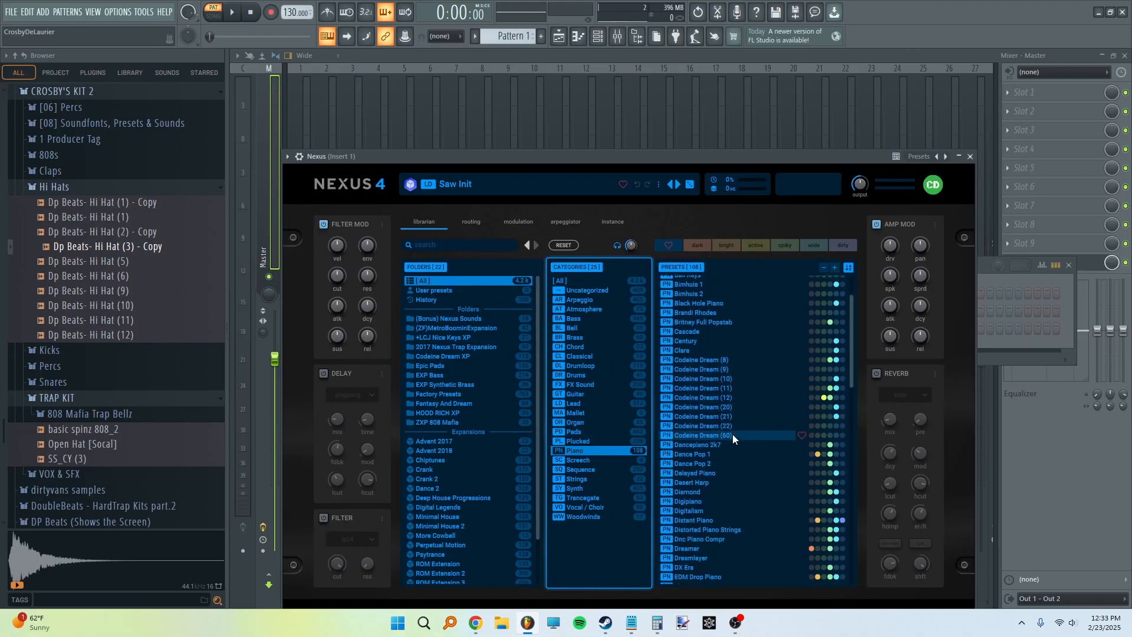
{"action": "left_click", "coordinate": [726, 398]}
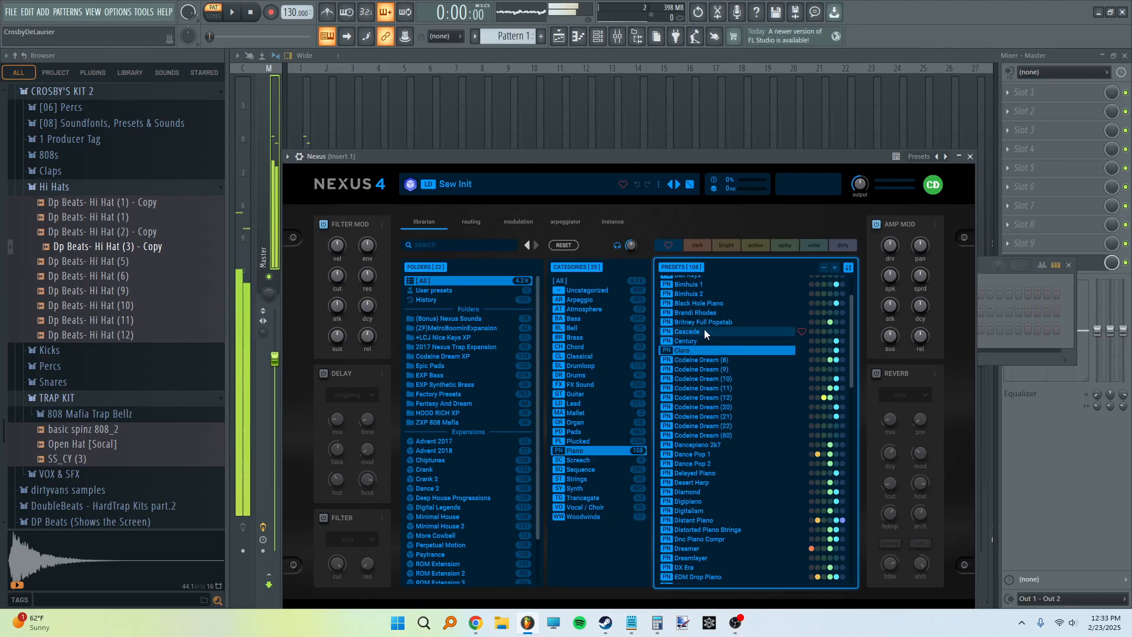
{"action": "scroll", "coordinate": [696, 439], "scroll_direction": "down", "scroll_amount": 2}
{"action": "scroll", "coordinate": [694, 471], "scroll_direction": "down", "scroll_amount": 5}
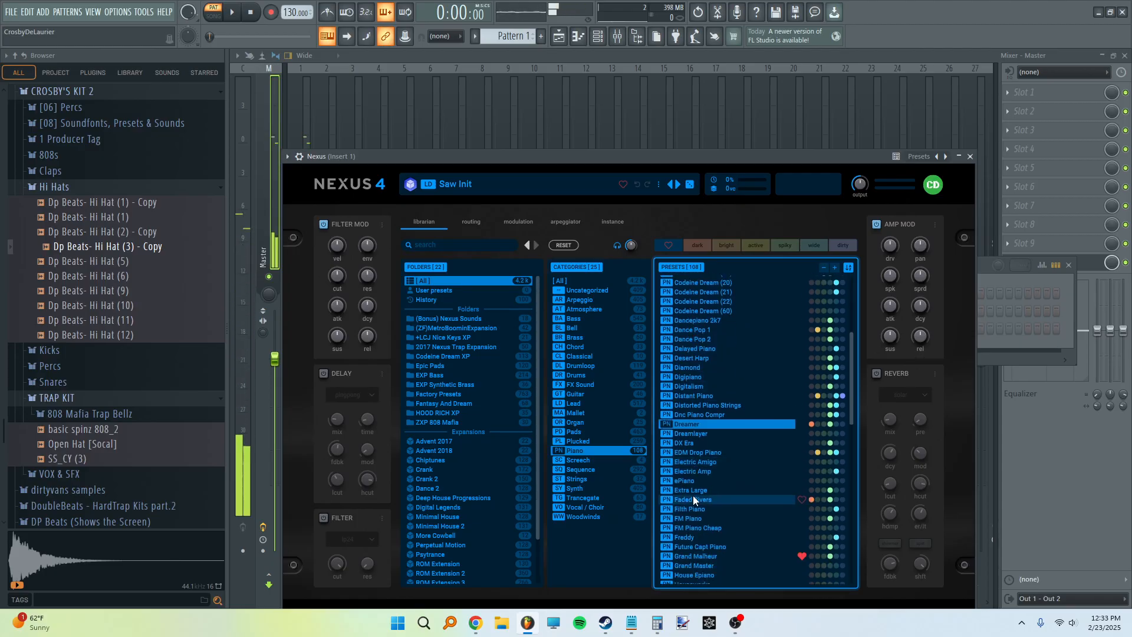
{"action": "left_click", "coordinate": [694, 499]}
{"action": "scroll", "coordinate": [693, 498], "scroll_direction": "down", "scroll_amount": 2}
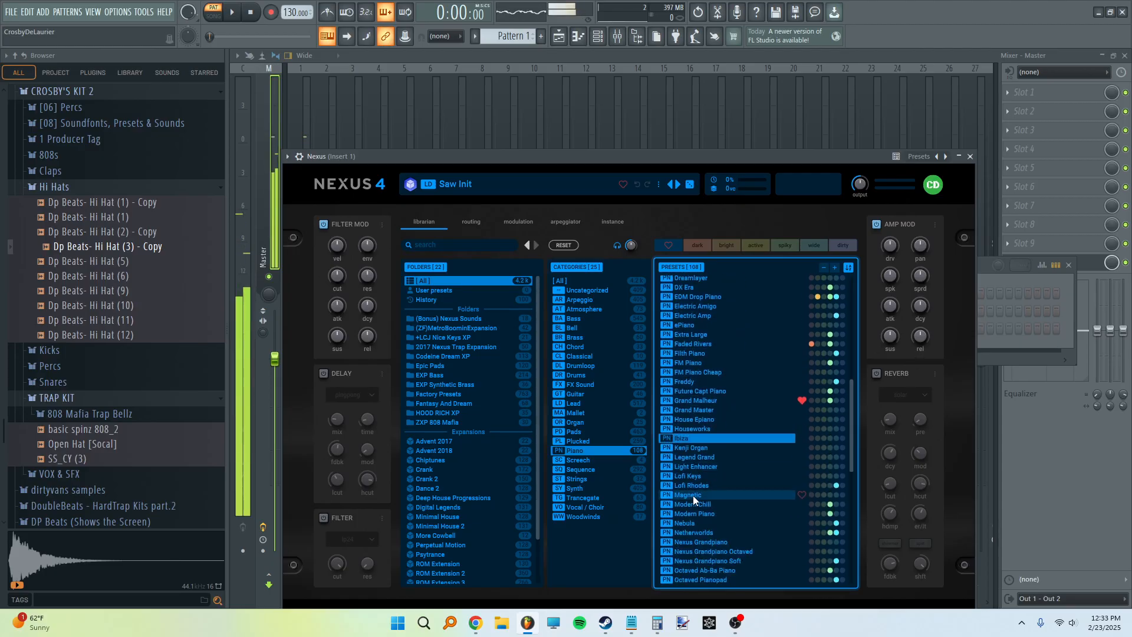
{"action": "left_click", "coordinate": [691, 391]}
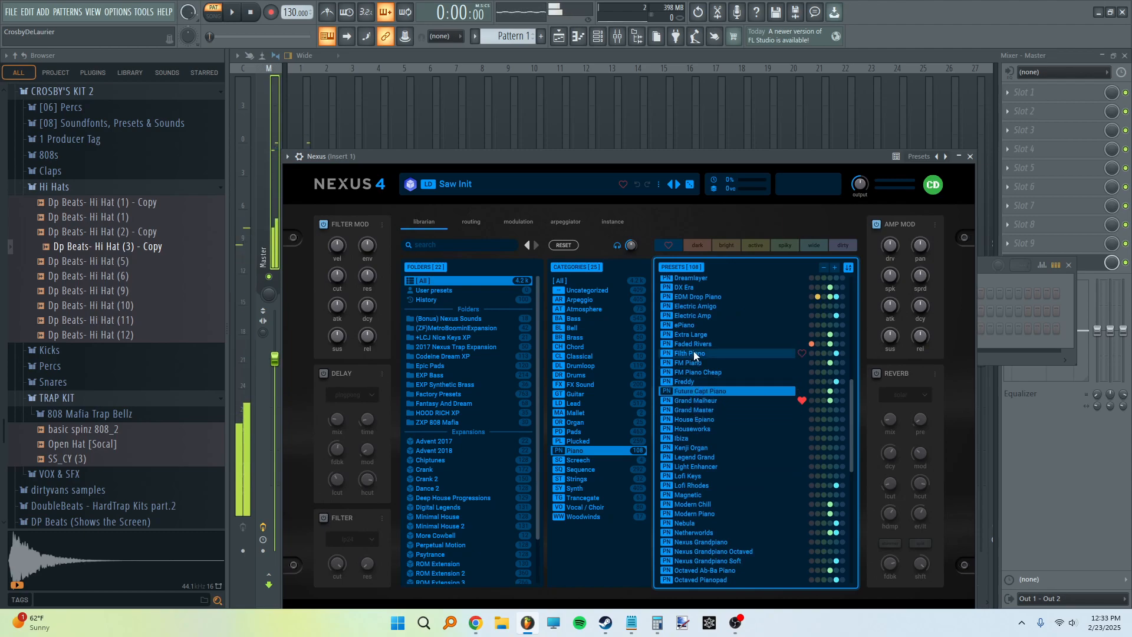
{"action": "left_click", "coordinate": [694, 335]}
{"action": "scroll", "coordinate": [694, 380], "scroll_direction": "down", "scroll_amount": 3}
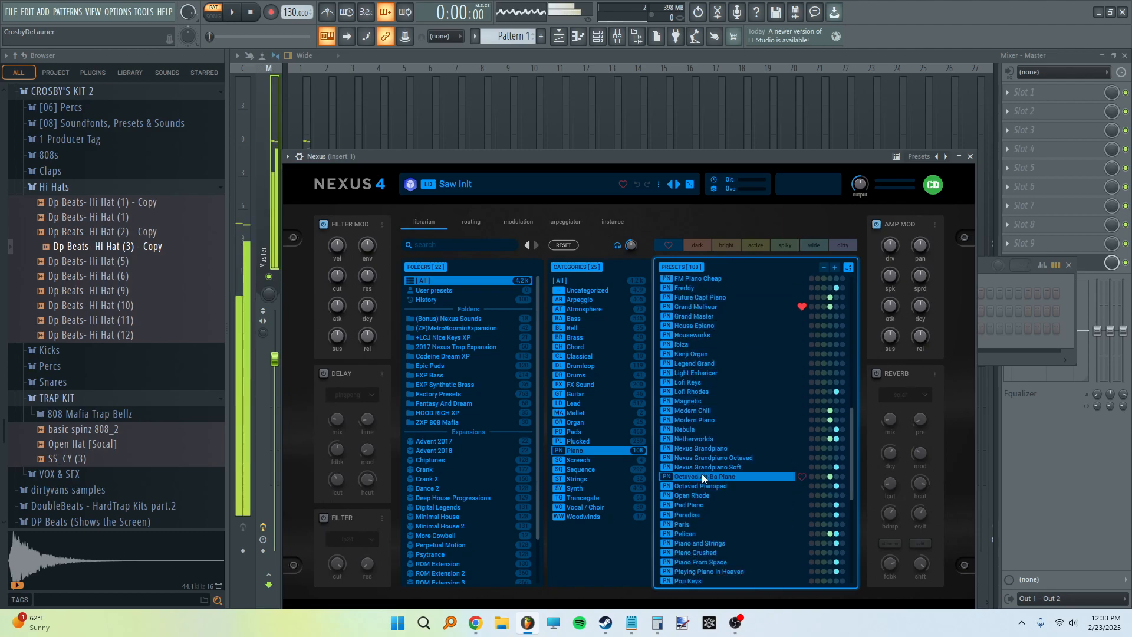
{"action": "left_click", "coordinate": [703, 450]}
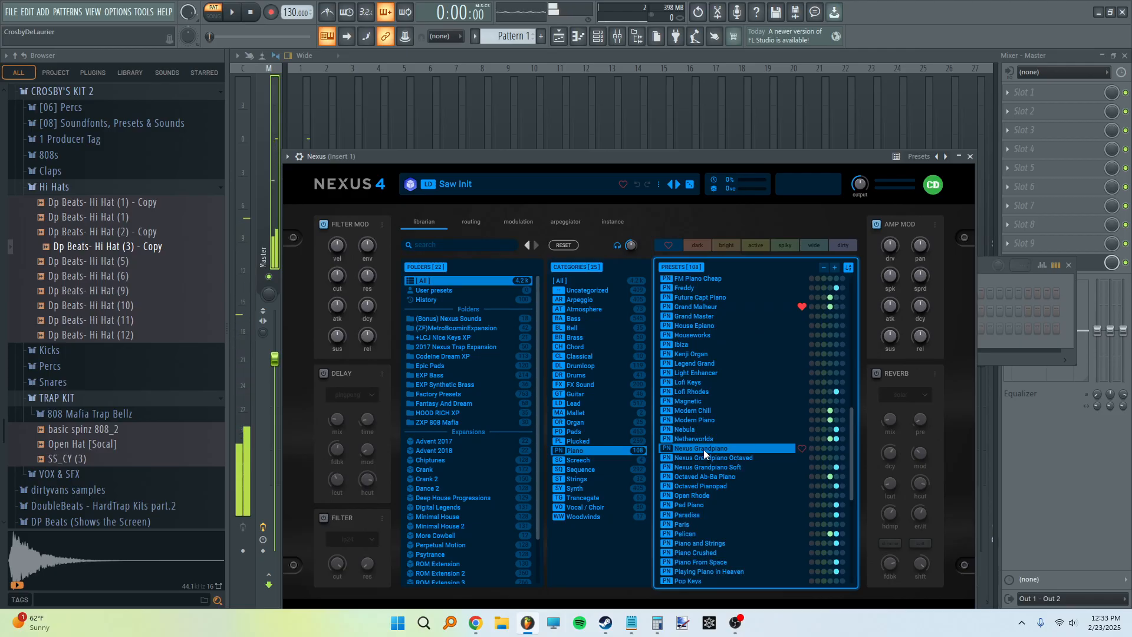
Return to the channel rack and open the piano roll of the Nexus channel.
{"action": "left_click", "coordinate": [979, 268]}
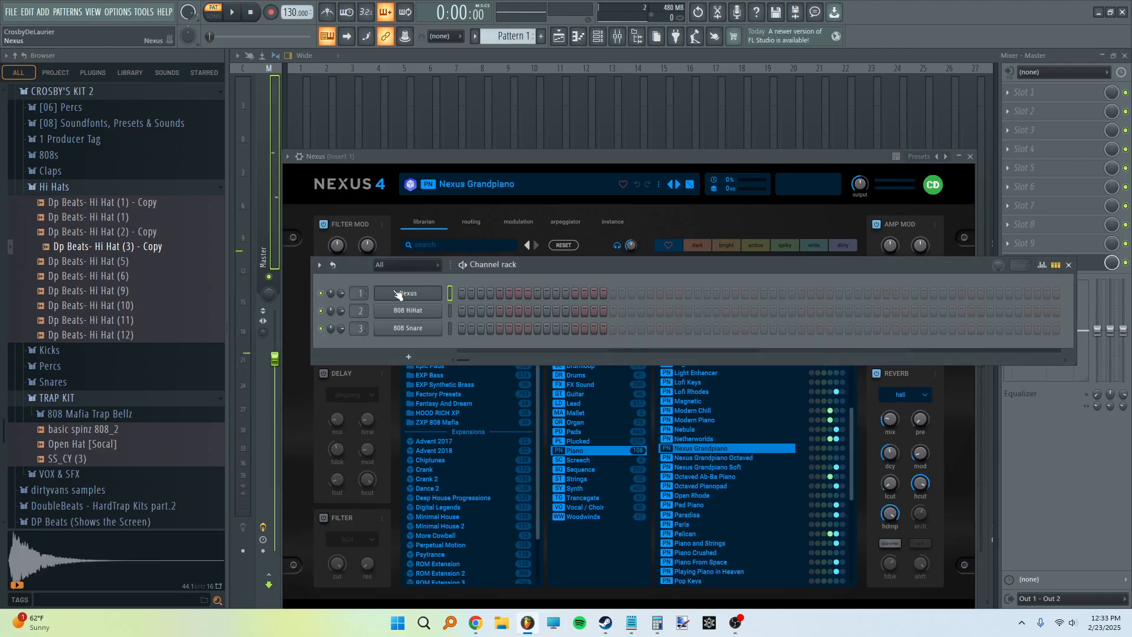
{"action": "right_click", "coordinate": [416, 299]}
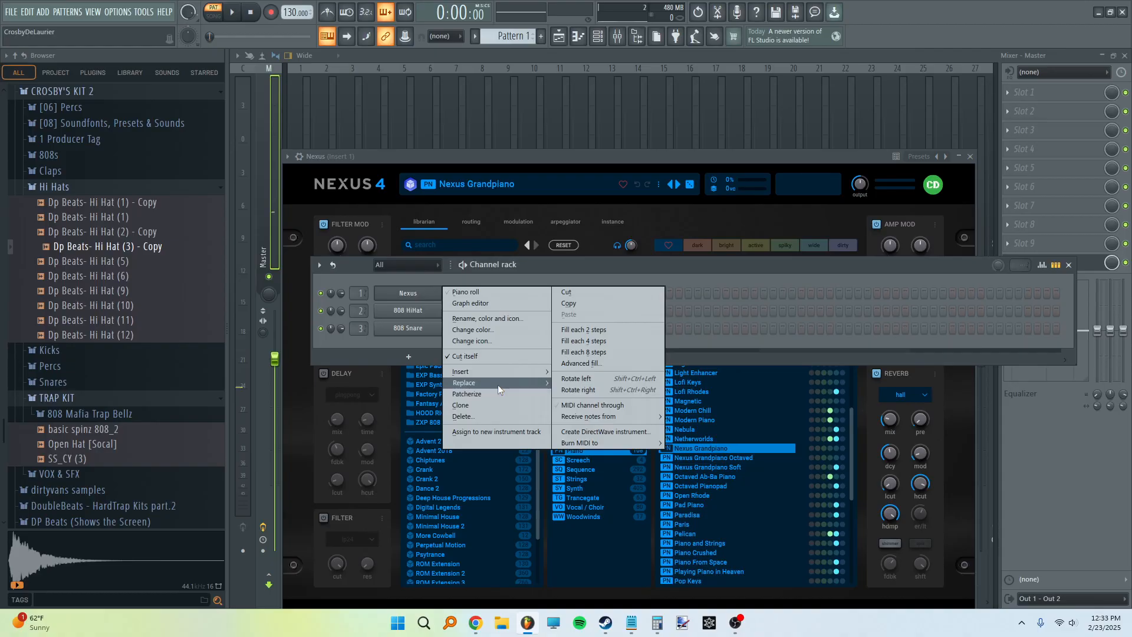
{"action": "left_click", "coordinate": [407, 288]}
{"action": "right_click", "coordinate": [435, 294]}
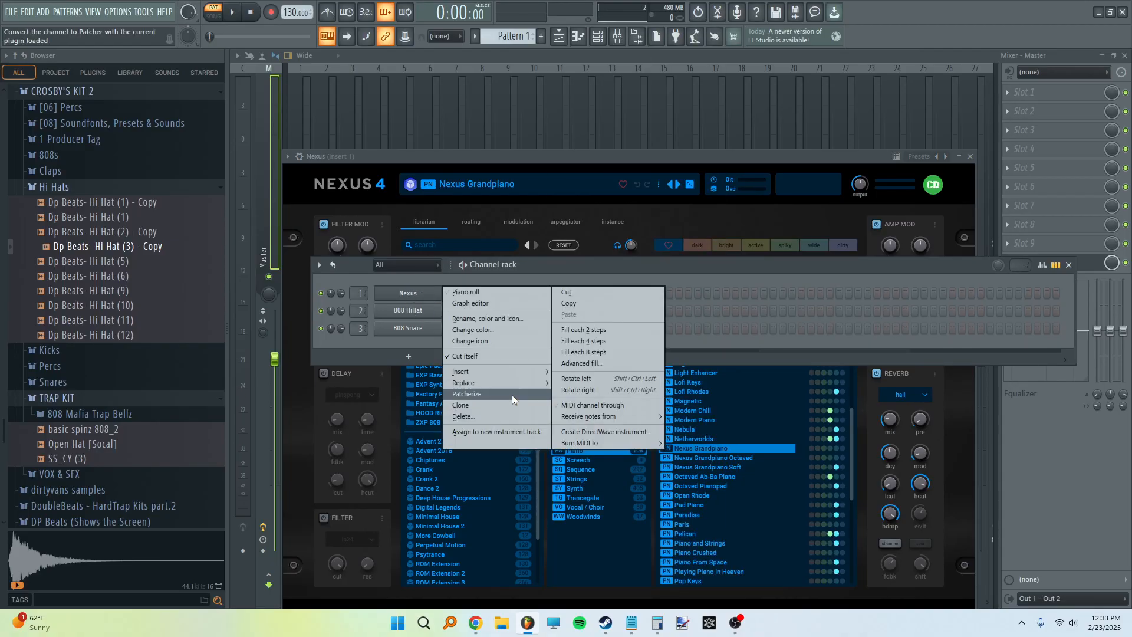
{"action": "right_click", "coordinate": [395, 292]}
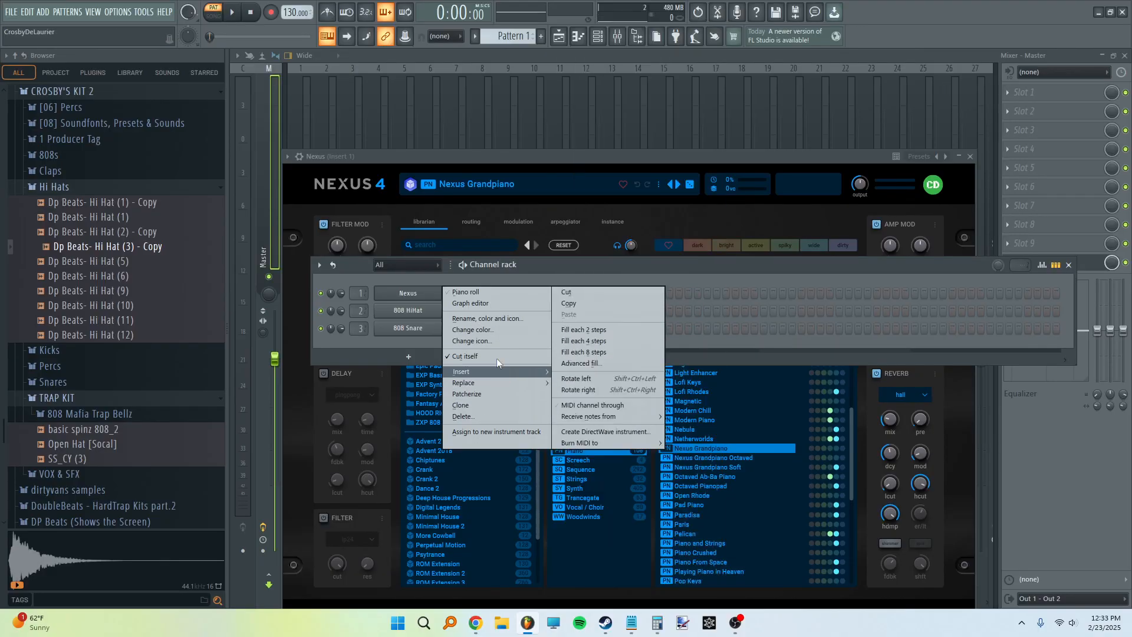
{"action": "left_click", "coordinate": [466, 292]}
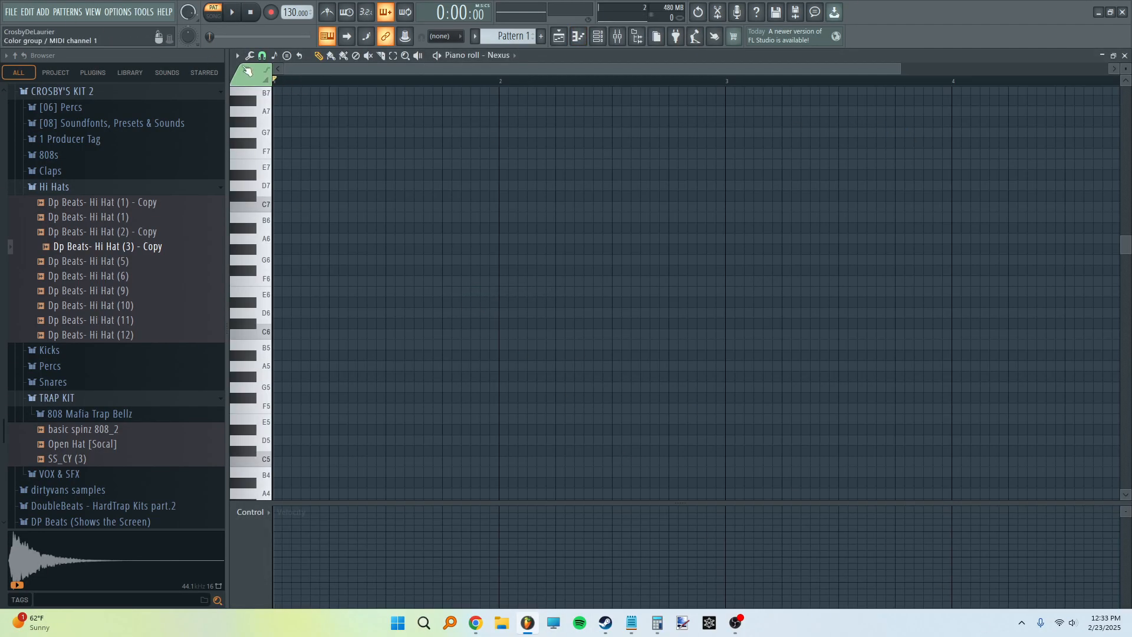
Set the piano roll's scale highlighting to Major (Ionian) with D# as the root note.
{"action": "left_click", "coordinate": [238, 57]}
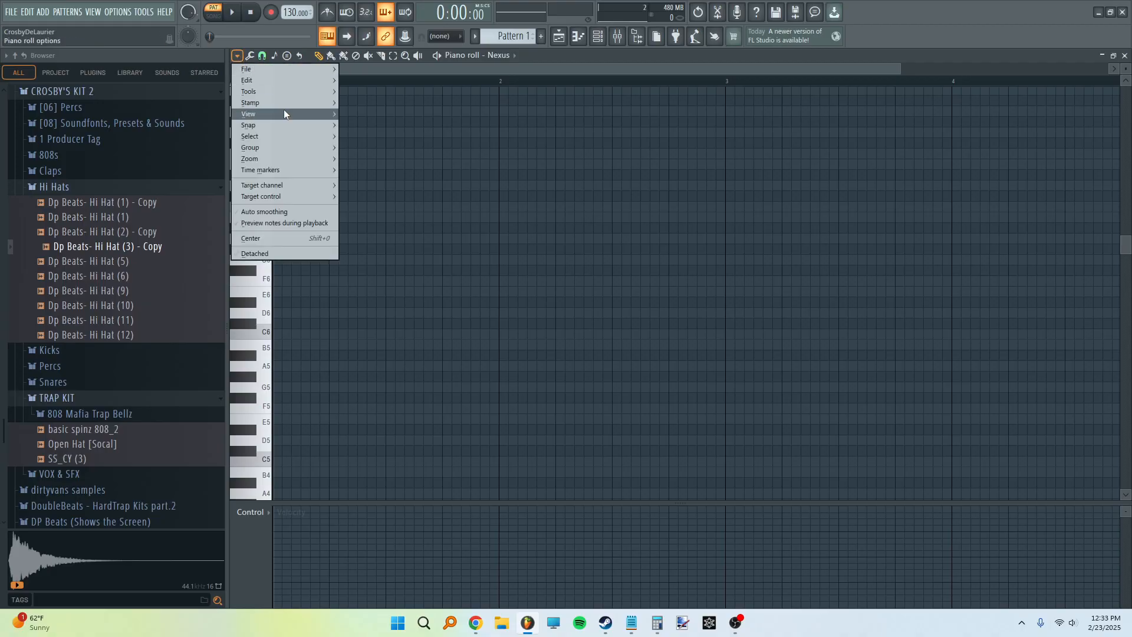
{"action": "mouse_move", "coordinate": [281, 109]}
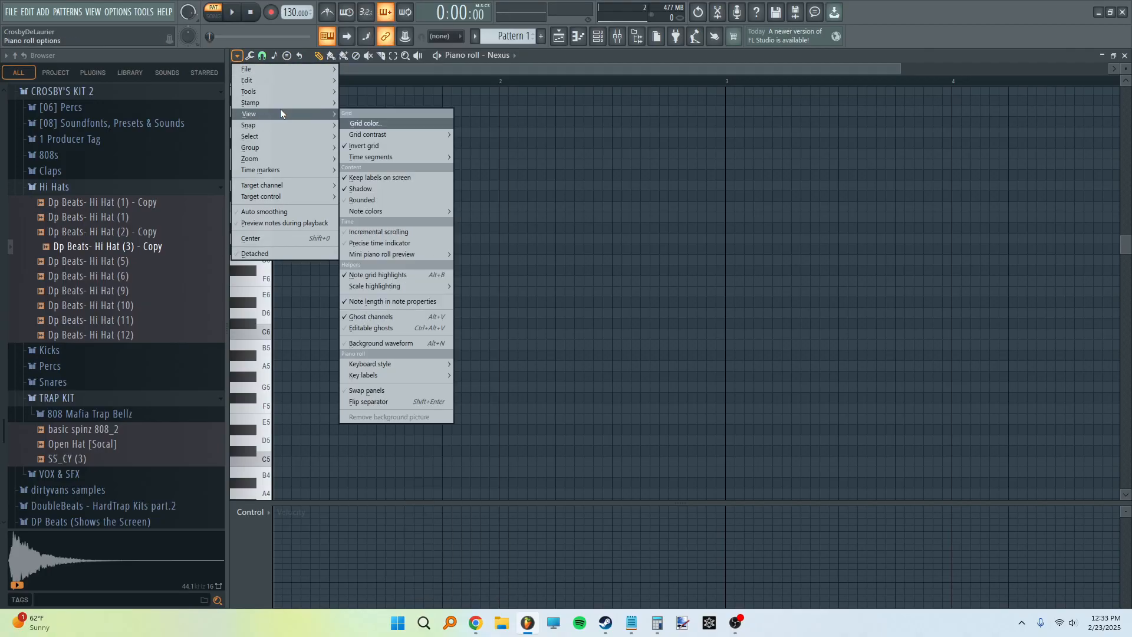
{"action": "mouse_move", "coordinate": [423, 286]}
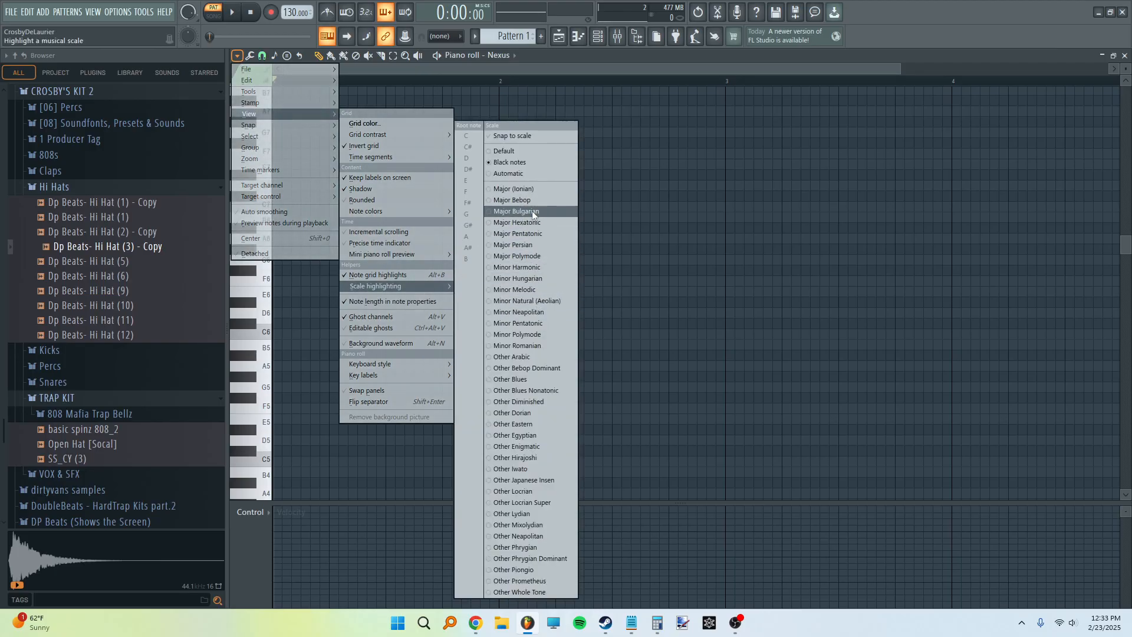
{"action": "left_click", "coordinate": [529, 190]}
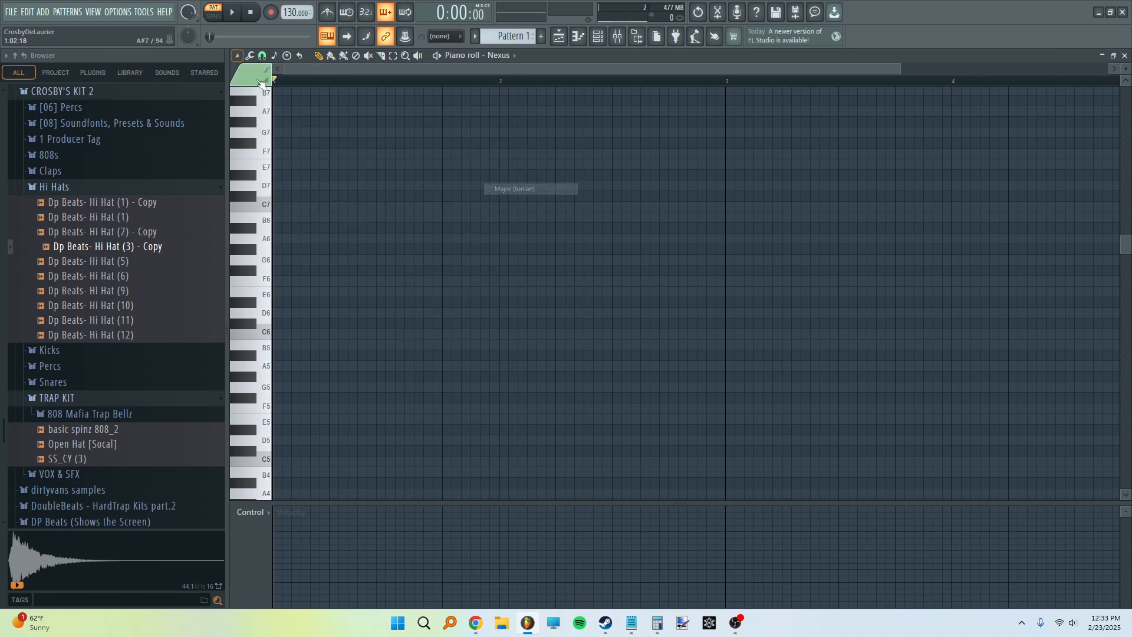
{"action": "left_click", "coordinate": [238, 56]}
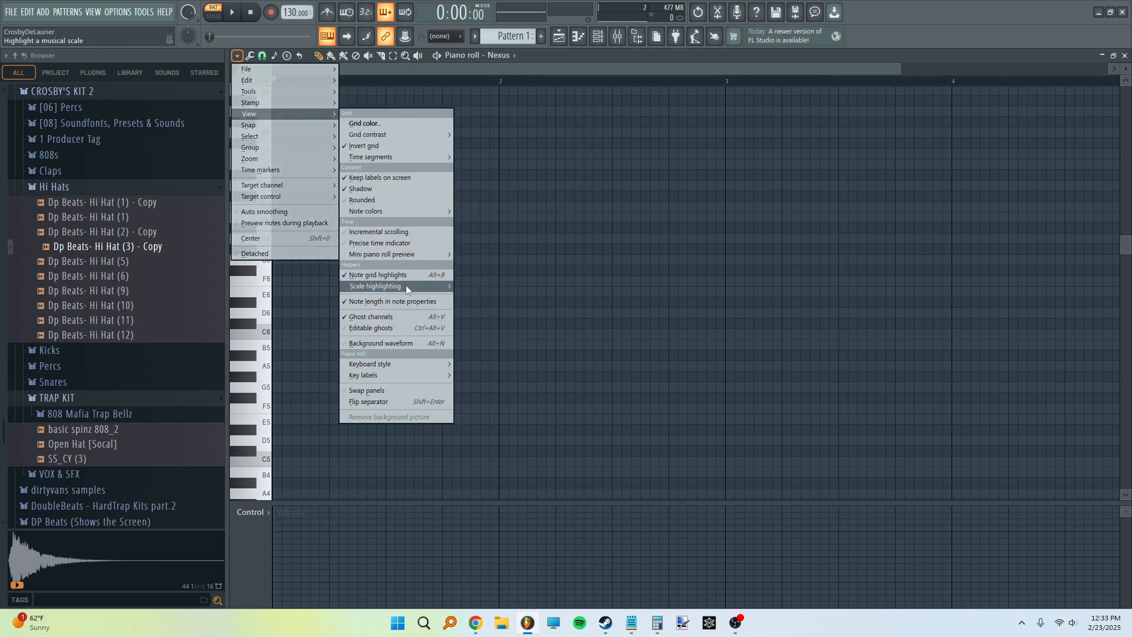
{"action": "mouse_move", "coordinate": [406, 286]}
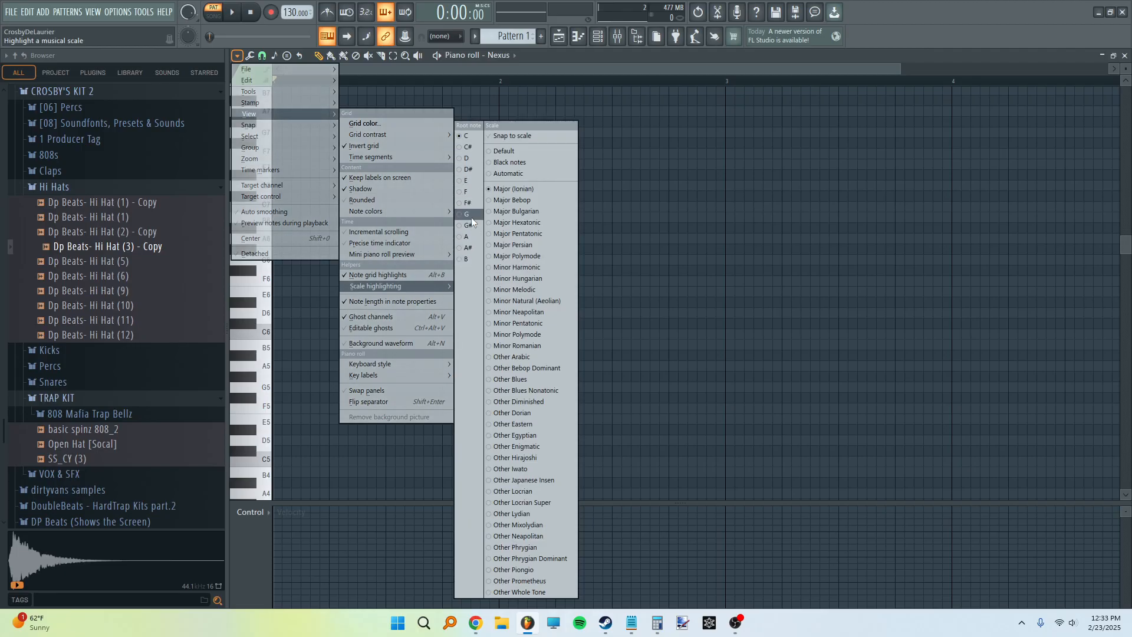
{"action": "left_click", "coordinate": [469, 170]}
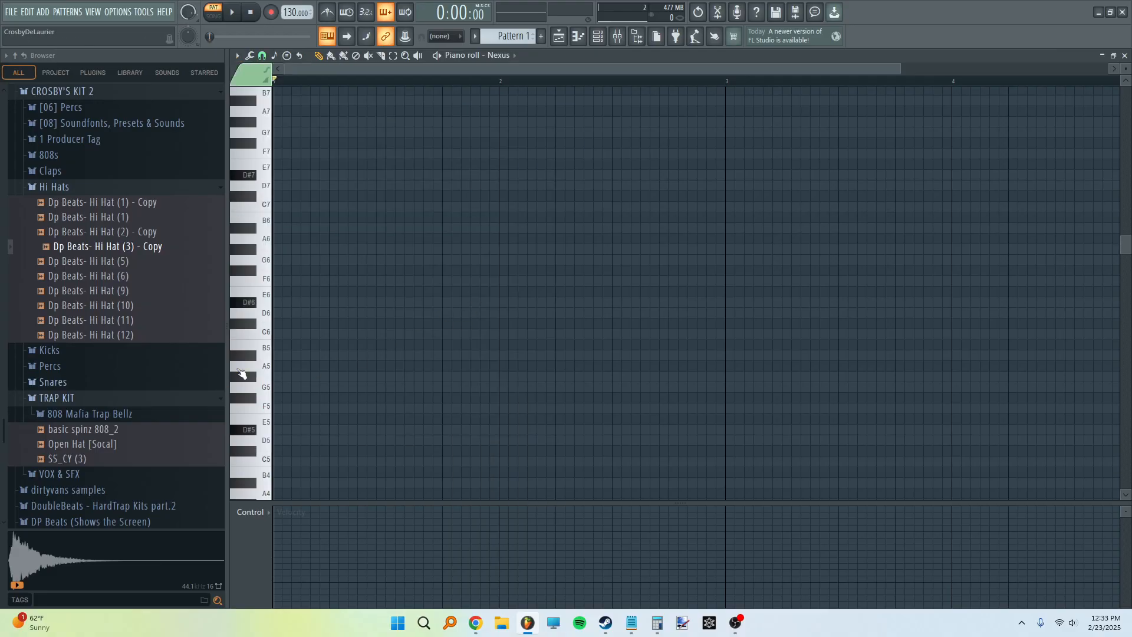
Place consecutive C6, D6 and F6 notes at the start of bar 1 and play them back.
{"action": "scroll", "coordinate": [462, 320], "scroll_direction": "down", "scroll_amount": 3}
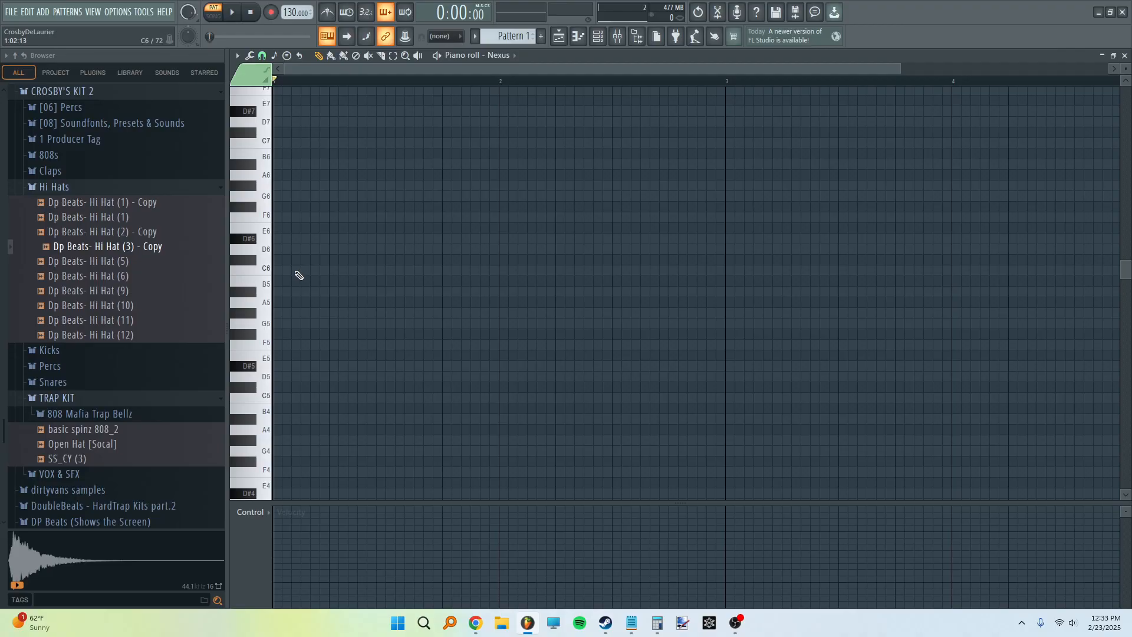
{"action": "left_click_drag", "start_coordinate": [323, 271], "coordinate": [264, 273]}
{"action": "right_click", "coordinate": [349, 271]}
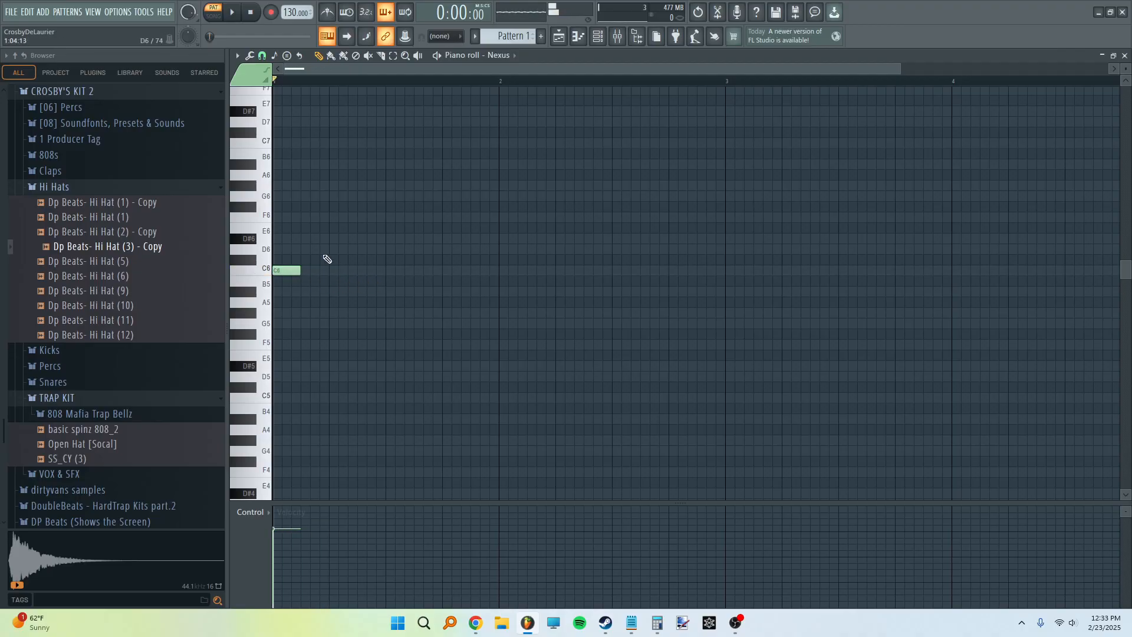
{"action": "left_click", "coordinate": [308, 250]}
{"action": "left_click", "coordinate": [339, 217]}
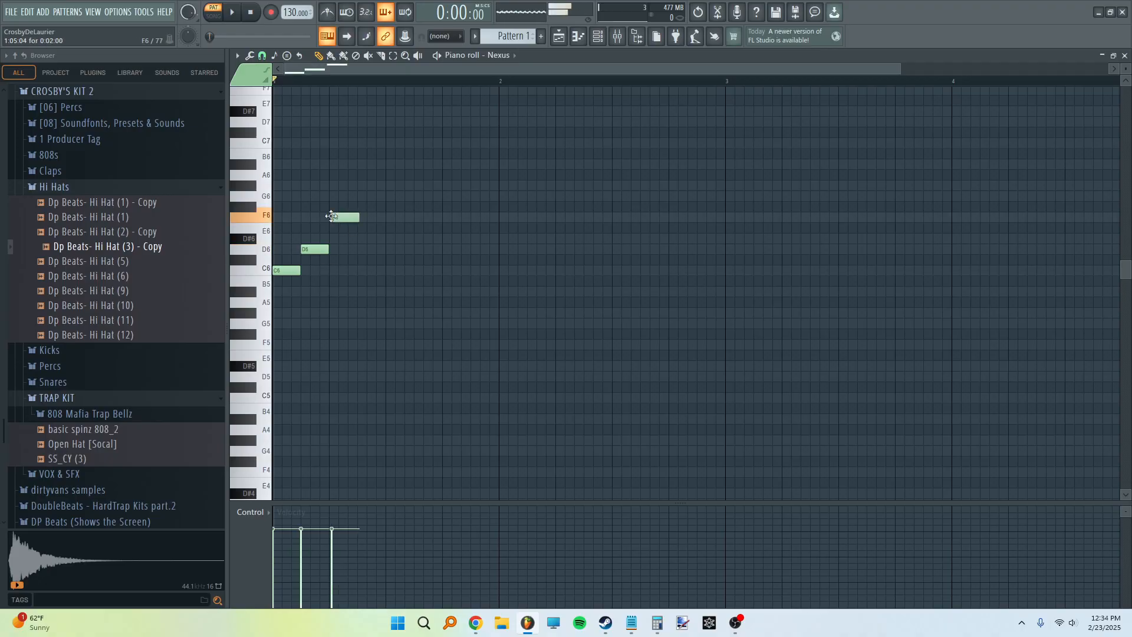
{"action": "left_click_drag", "start_coordinate": [341, 216], "coordinate": [340, 216]}
{"action": "key", "text": "space"}
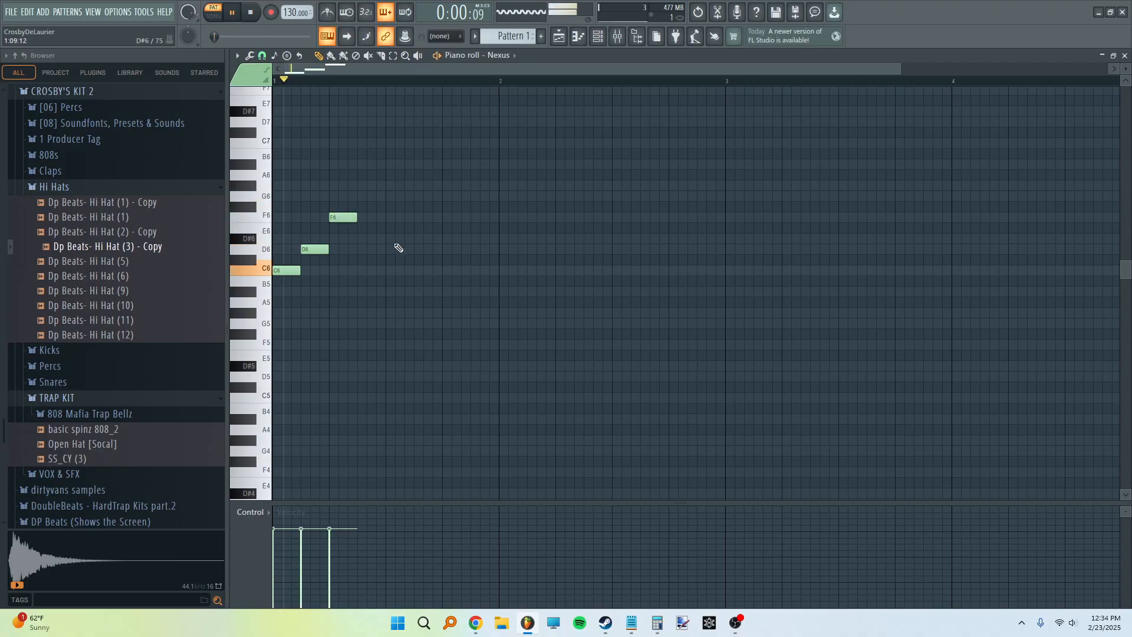
{"action": "key", "text": "space"}
Delete the F6 and D6 notes and try B5 and A5 notes following the C6 in bar 1.
{"action": "right_click", "coordinate": [345, 217]}
{"action": "right_click", "coordinate": [315, 248]}
{"action": "left_click", "coordinate": [284, 270]}
{"action": "left_click", "coordinate": [331, 281]}
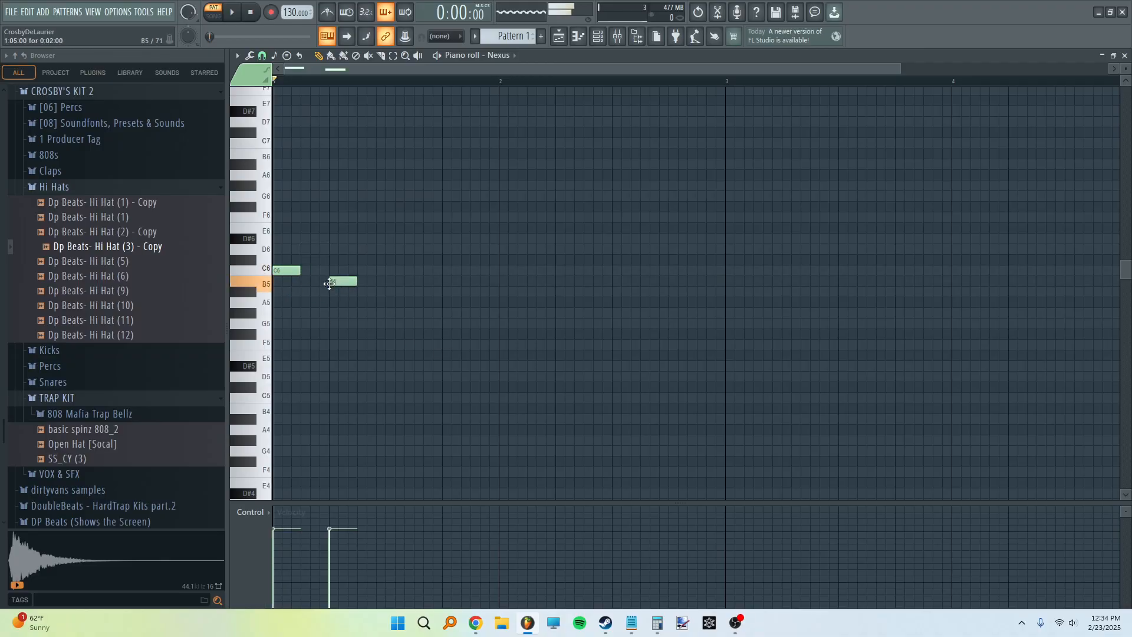
{"action": "left_click", "coordinate": [370, 302]}
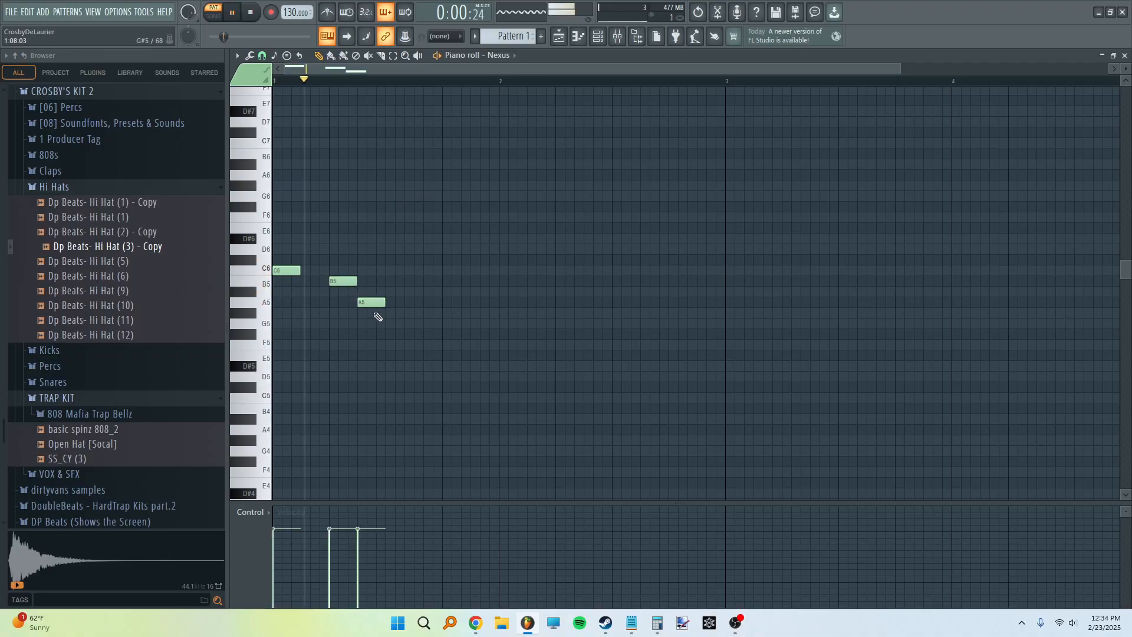
Clear the existing notes and place consecutive G#5, B5 and C#6 notes from the start of bar 1.
{"action": "right_click", "coordinate": [360, 302]}
{"action": "right_click", "coordinate": [343, 281]}
{"action": "right_click", "coordinate": [289, 271]}
{"action": "left_click", "coordinate": [284, 313]}
{"action": "left_click", "coordinate": [311, 281]}
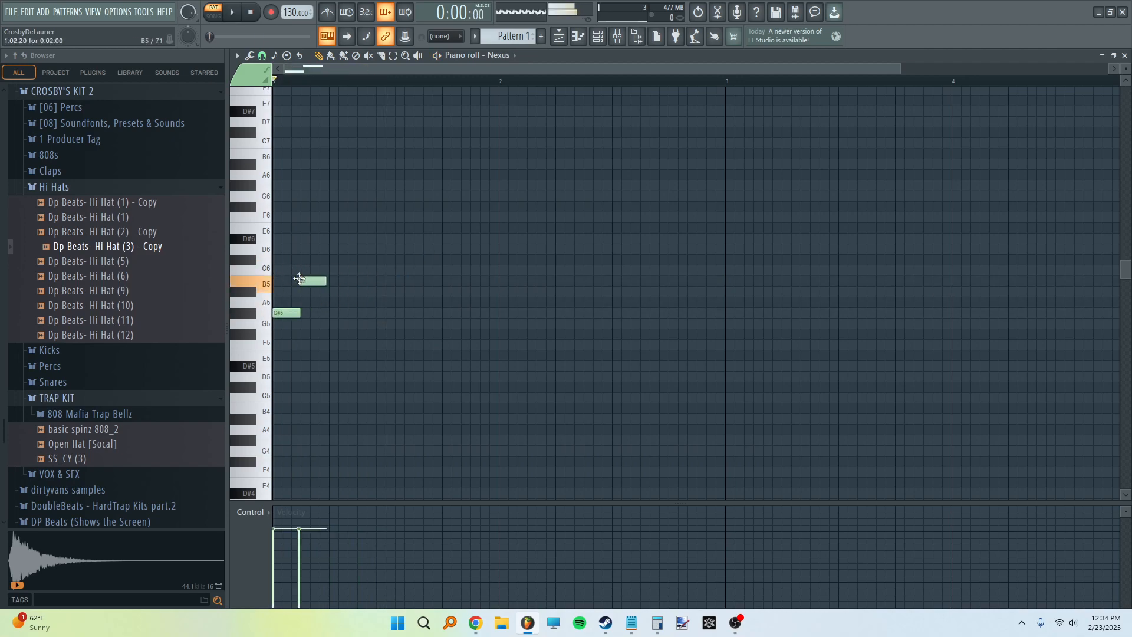
{"action": "left_click", "coordinate": [329, 259]}
{"action": "left_click_drag", "start_coordinate": [327, 258], "coordinate": [330, 258]}
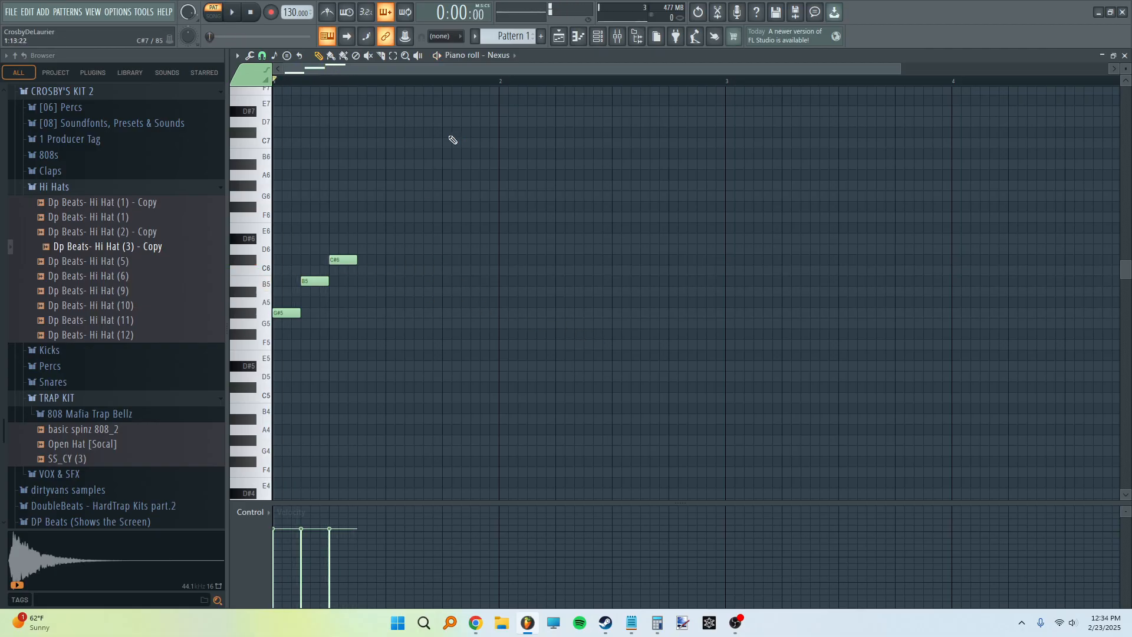
Set the piano roll's scale highlighting to Automatic to detect the key of the placed notes.
{"action": "left_click", "coordinate": [237, 55]}
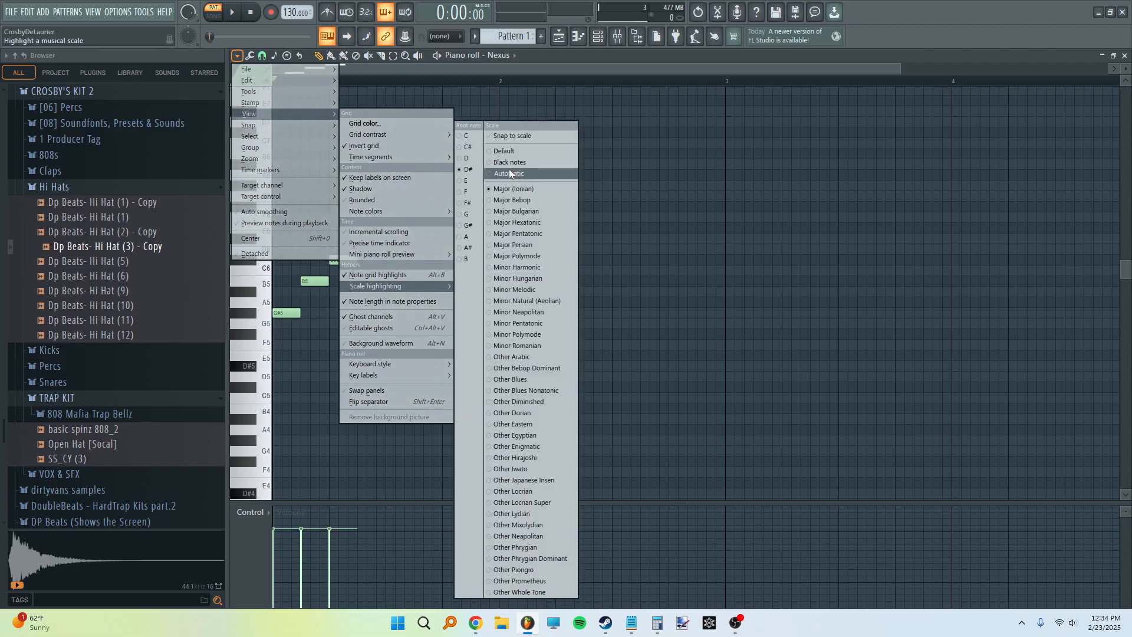
{"action": "left_click", "coordinate": [511, 174]}
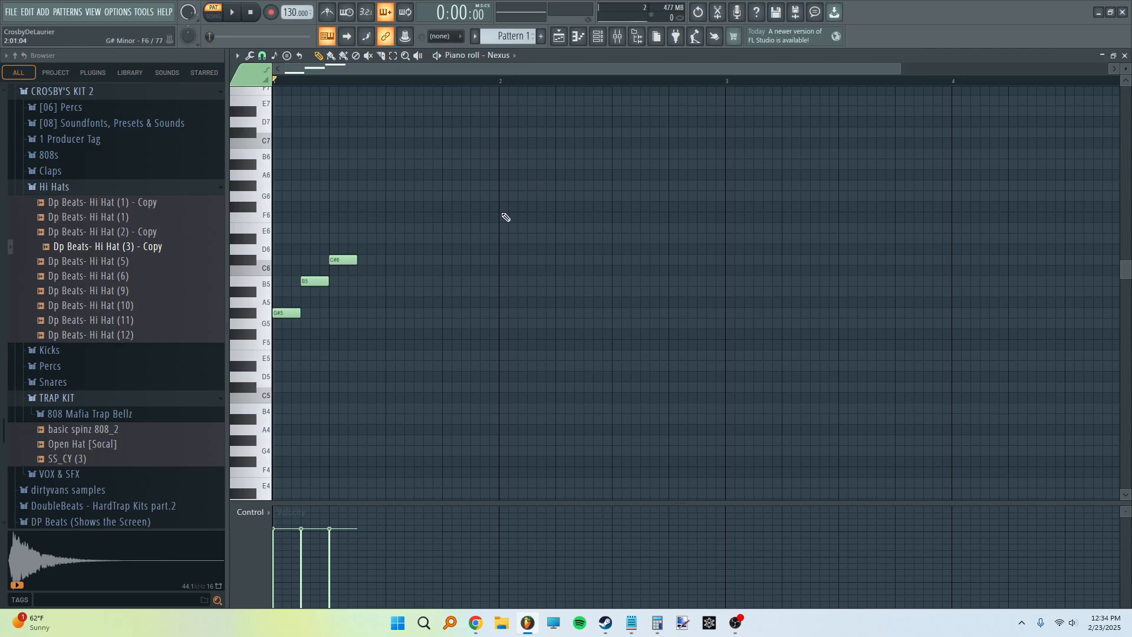
Set the piano roll's scale highlighting to Minor Natural (Aeolian) with G# as the root note.
{"action": "left_click", "coordinate": [237, 56]}
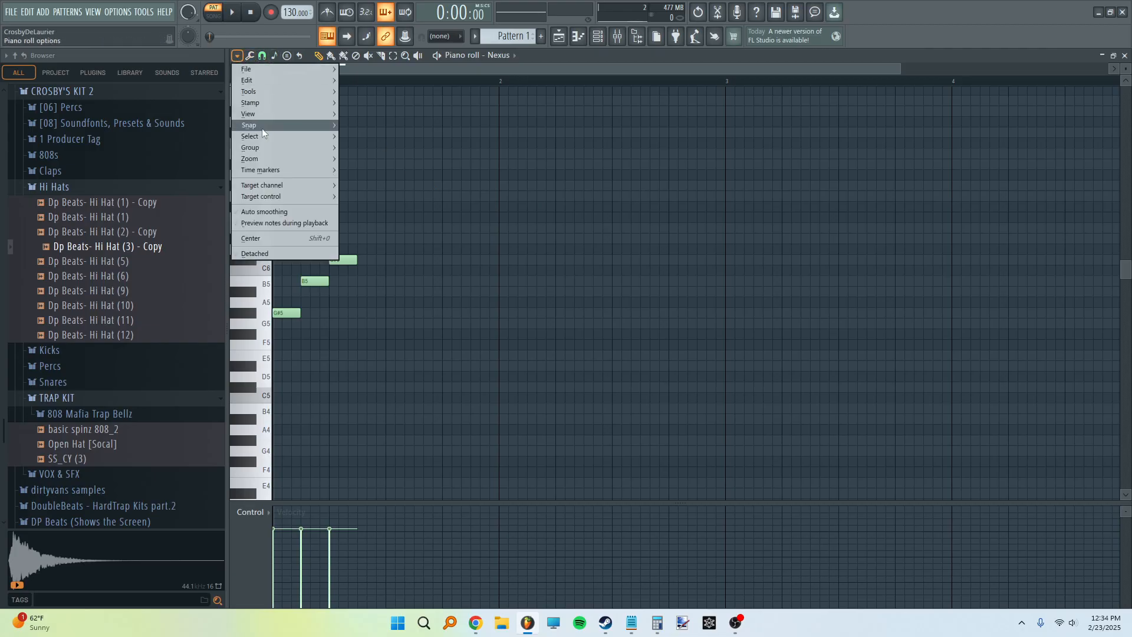
{"action": "mouse_move", "coordinate": [264, 115]}
{"action": "mouse_move", "coordinate": [419, 286]}
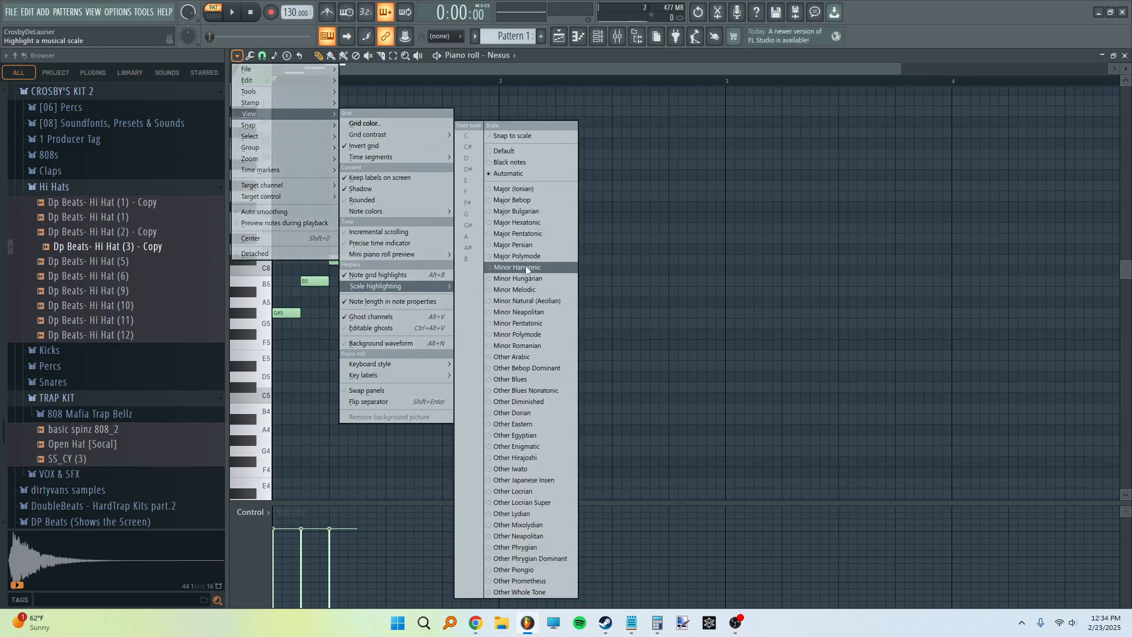
{"action": "left_click", "coordinate": [540, 302]}
{"action": "left_click", "coordinate": [237, 56]}
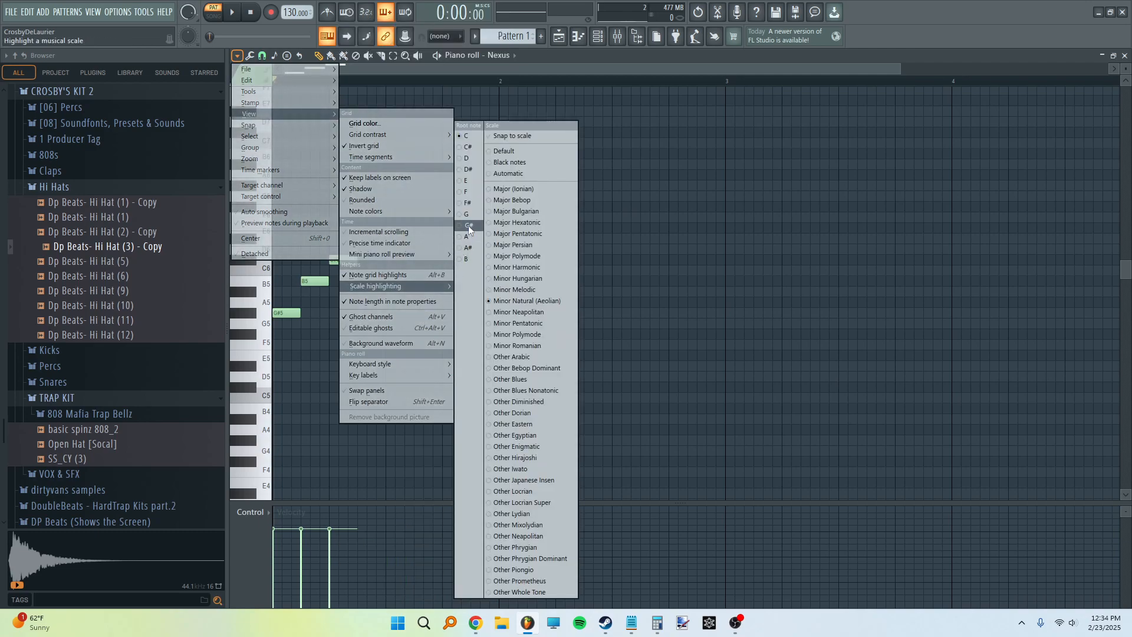
{"action": "left_click", "coordinate": [468, 226]}
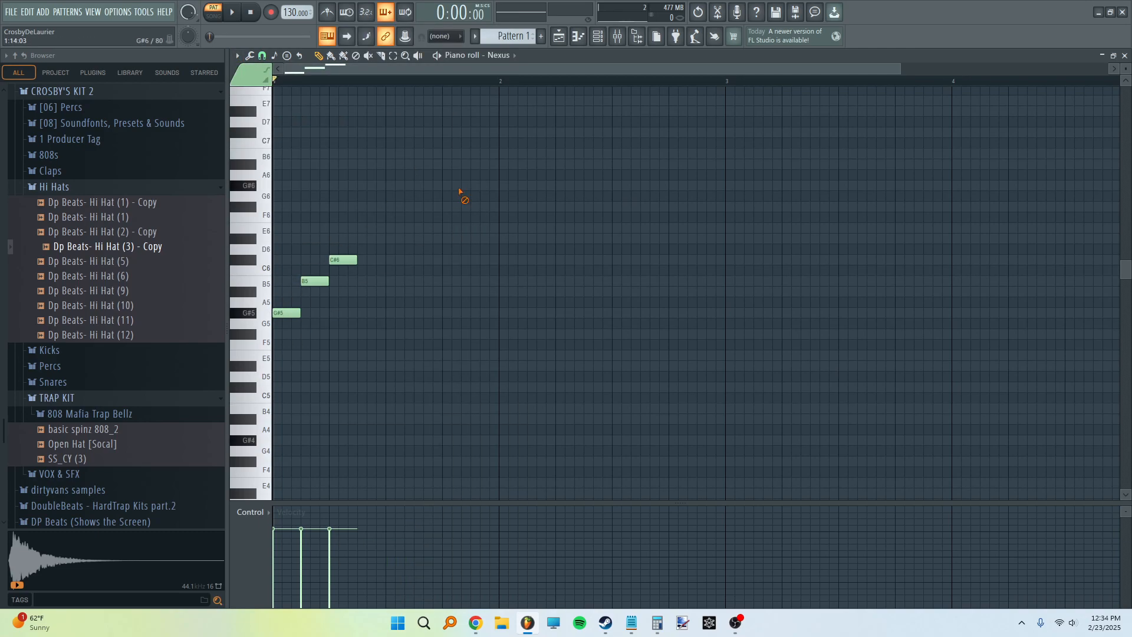
Clear the short C#6, B5 and G#5 notes in bar 1 and place one-bar B5 notes in bars 1 and 2.
{"action": "right_click", "coordinate": [344, 259]}
{"action": "right_click", "coordinate": [315, 281]}
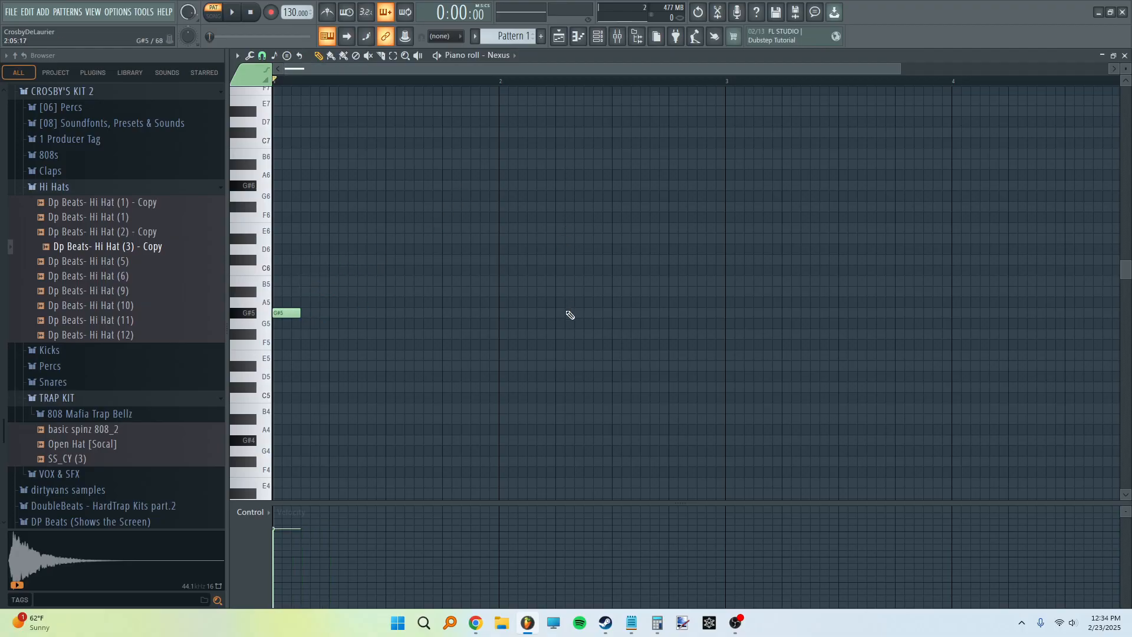
{"action": "scroll", "coordinate": [569, 314], "scroll_direction": "down", "scroll_amount": 2}
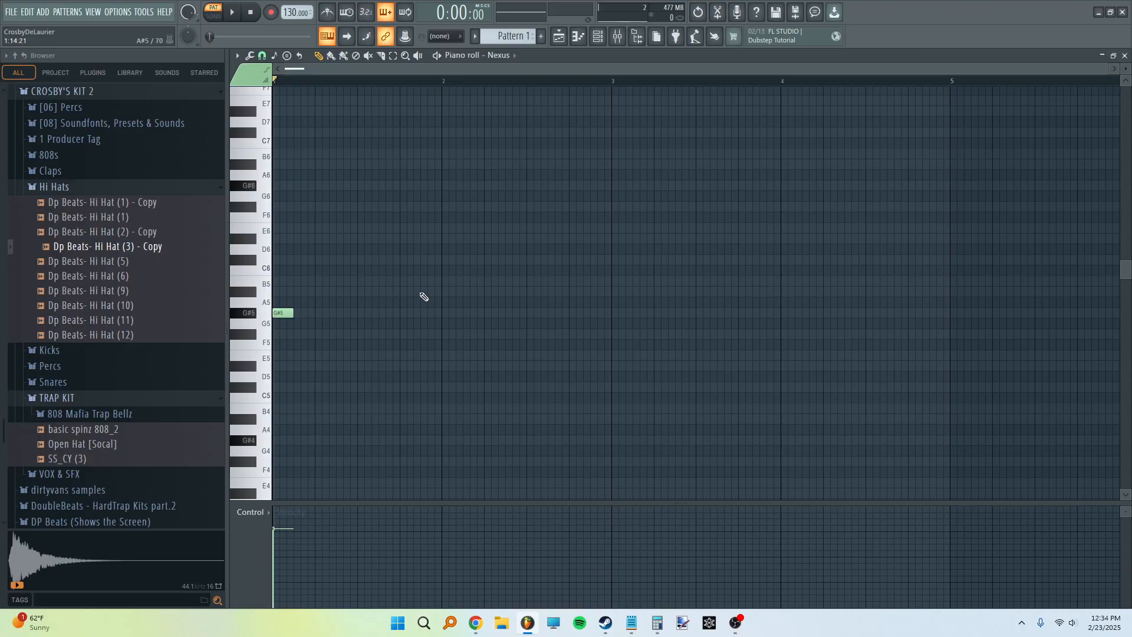
{"action": "left_click", "coordinate": [277, 283]}
{"action": "mouse_move", "coordinate": [293, 282]}
{"action": "left_mouse_down"}
{"action": "mouse_move", "coordinate": [429, 298]}
{"action": "mouse_move", "coordinate": [451, 292]}
{"action": "mouse_move", "coordinate": [441, 276]}
{"action": "left_mouse_up"}
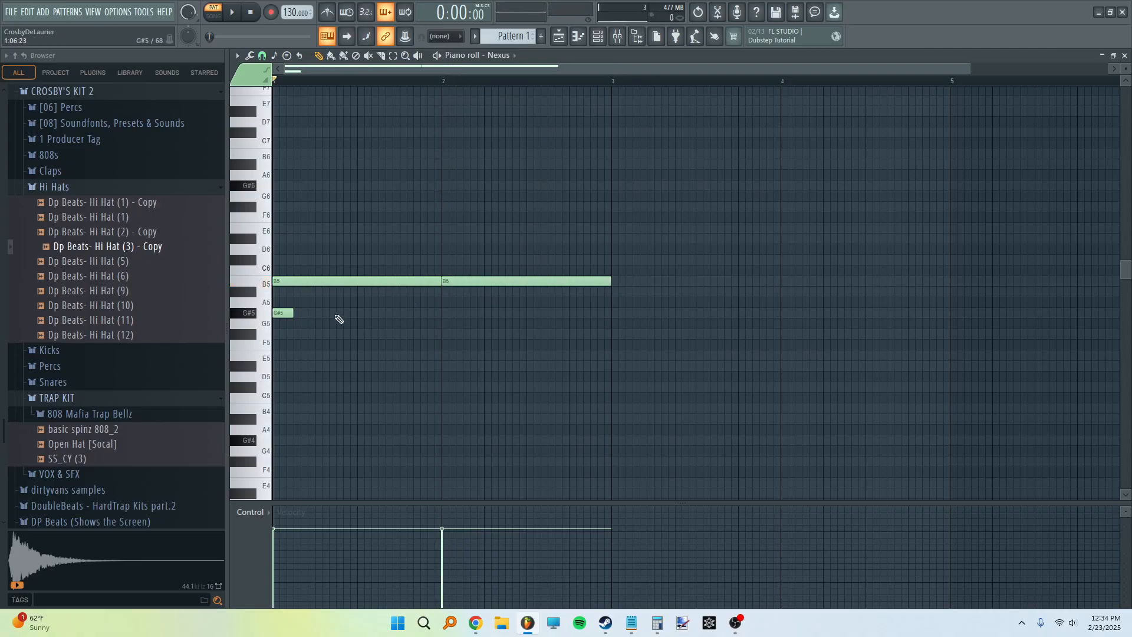
{"action": "right_click", "coordinate": [283, 313]}
Replace the B5 notes with four consecutive one-bar F#5 notes filling bars 1 to 4.
{"action": "right_click", "coordinate": [354, 281]}
{"action": "mouse_move", "coordinate": [445, 282]}
{"action": "left_mouse_down"}
{"action": "mouse_move", "coordinate": [387, 318]}
{"action": "mouse_move", "coordinate": [234, 349]}
{"action": "mouse_move", "coordinate": [236, 336]}
{"action": "left_mouse_up"}
{"action": "left_click_drag", "start_coordinate": [451, 329], "coordinate": [443, 342]}
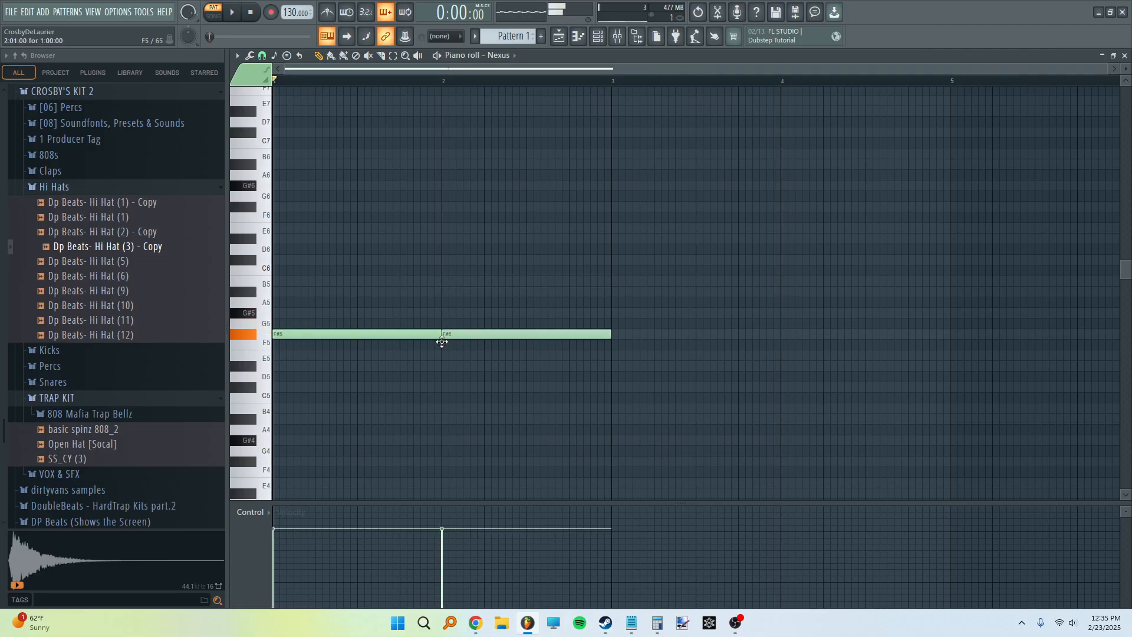
{"action": "left_click_drag", "start_coordinate": [630, 334], "coordinate": [614, 332]}
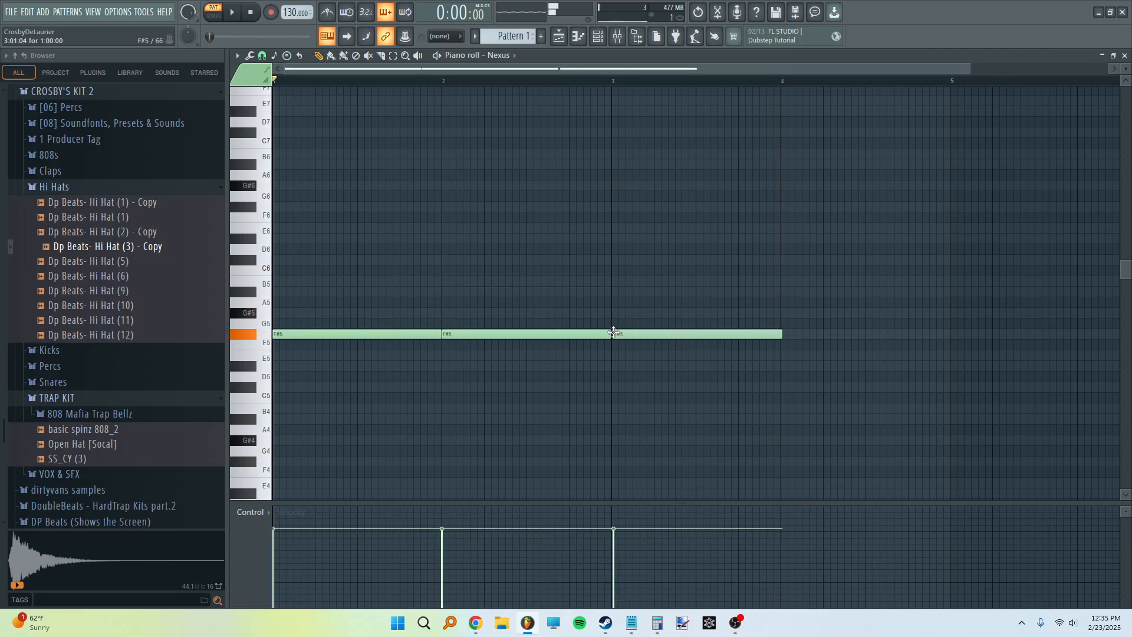
{"action": "left_click_drag", "start_coordinate": [798, 334], "coordinate": [782, 334]}
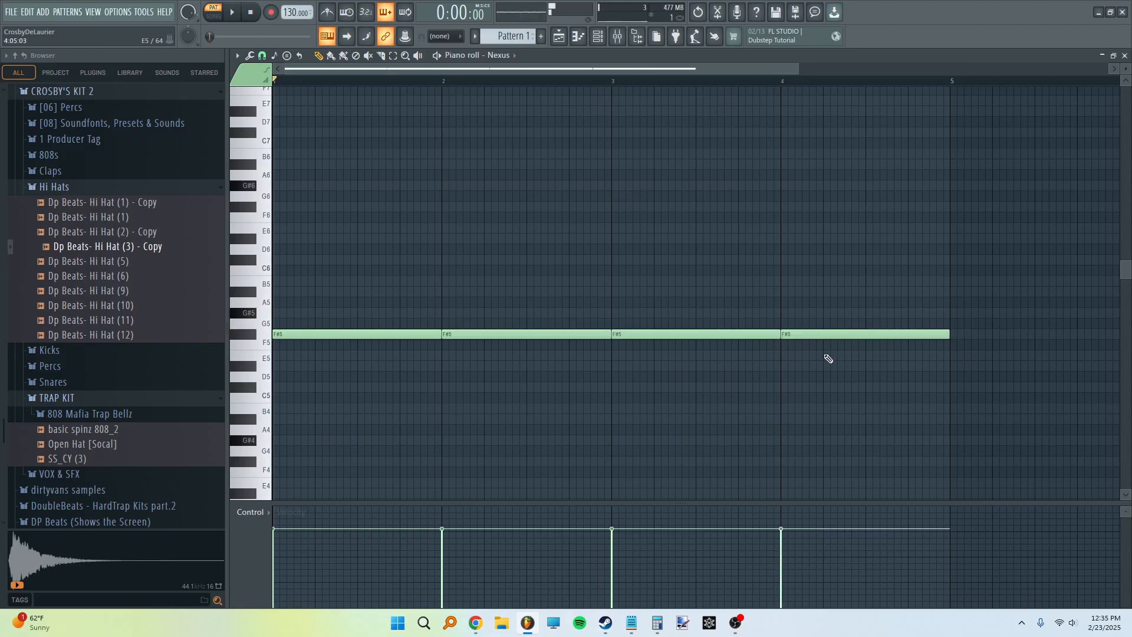
Try a one-bar F5 note in bar 5, following the F#5 notes, and remove it.
{"action": "scroll", "coordinate": [820, 357], "scroll_direction": "down", "scroll_amount": 2}
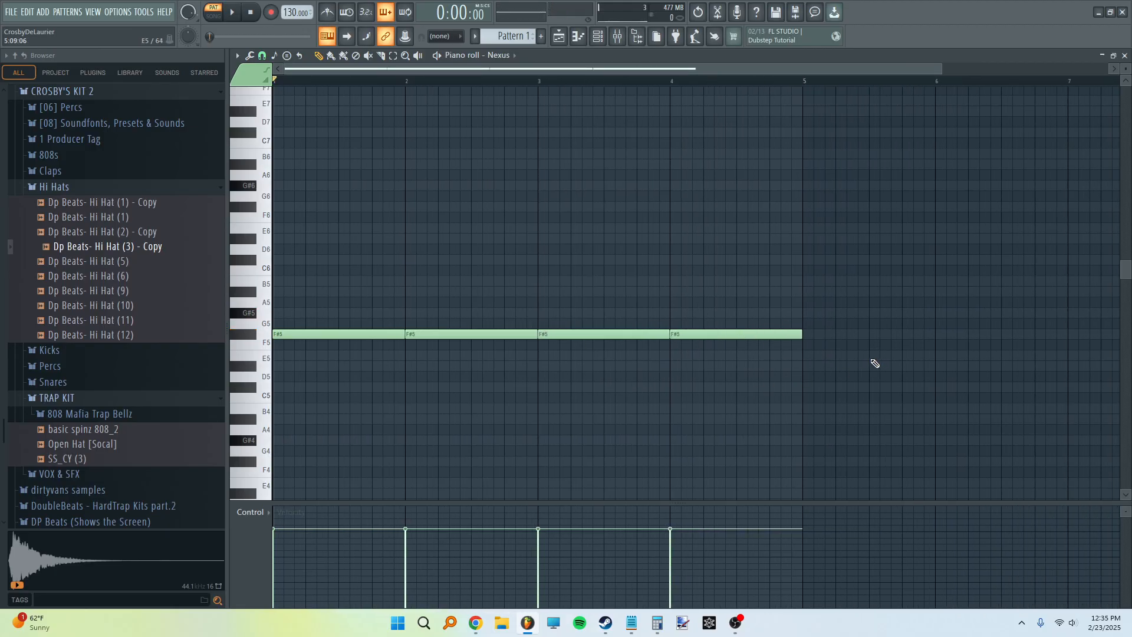
{"action": "left_click_drag", "start_coordinate": [820, 353], "coordinate": [803, 349]}
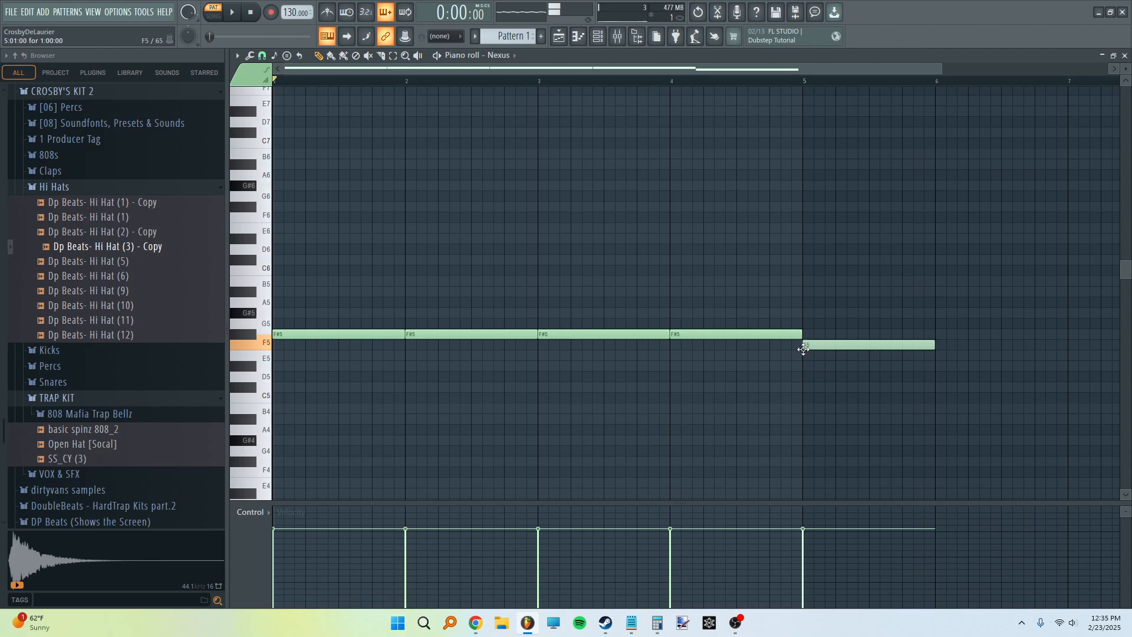
{"action": "scroll", "coordinate": [804, 372], "scroll_direction": "down", "scroll_amount": 2}
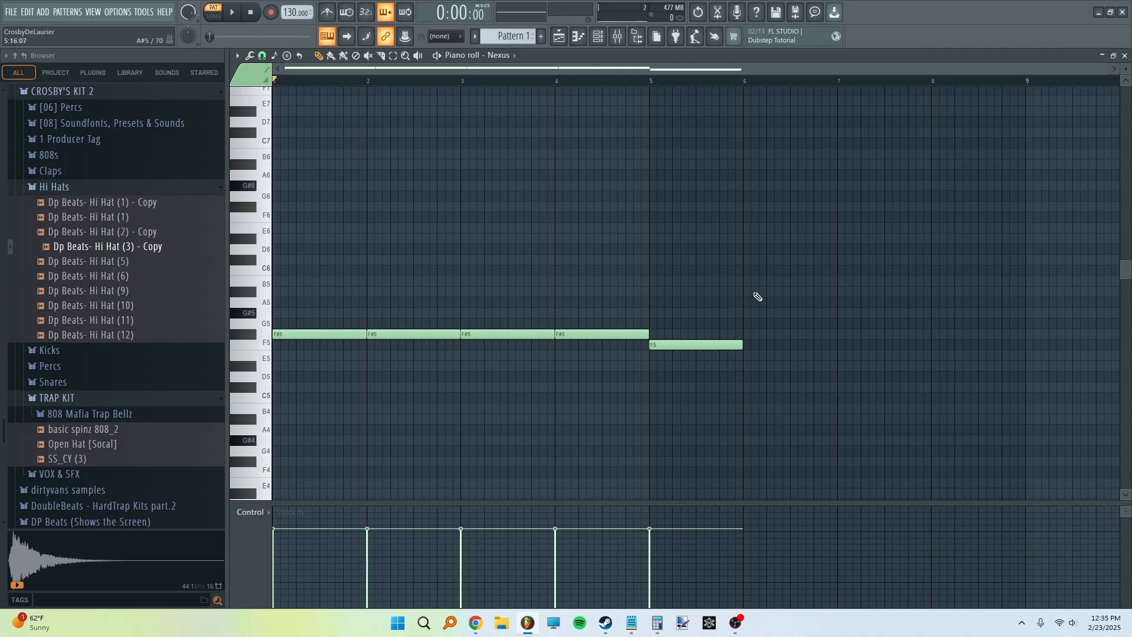
{"action": "right_click", "coordinate": [725, 348]}
{"action": "scroll", "coordinate": [720, 354], "scroll_direction": "up", "scroll_amount": 1}
{"action": "left_click", "coordinate": [746, 365]}
{"action": "right_click", "coordinate": [753, 370]}
Place four consecutive one-bar E5 notes across bars 5 to 8.
{"action": "mouse_move", "coordinate": [710, 356]}
{"action": "left_mouse_down"}
{"action": "mouse_move", "coordinate": [700, 337]}
{"action": "mouse_move", "coordinate": [711, 360]}
{"action": "left_mouse_up"}
{"action": "scroll", "coordinate": [733, 354], "scroll_direction": "down", "scroll_amount": 1}
{"action": "left_click", "coordinate": [788, 357]}
{"action": "left_click_drag", "start_coordinate": [788, 357], "coordinate": [743, 362]}
{"action": "left_click_drag", "start_coordinate": [843, 358], "coordinate": [840, 355]}
{"action": "left_click_drag", "start_coordinate": [937, 347], "coordinate": [932, 361]}
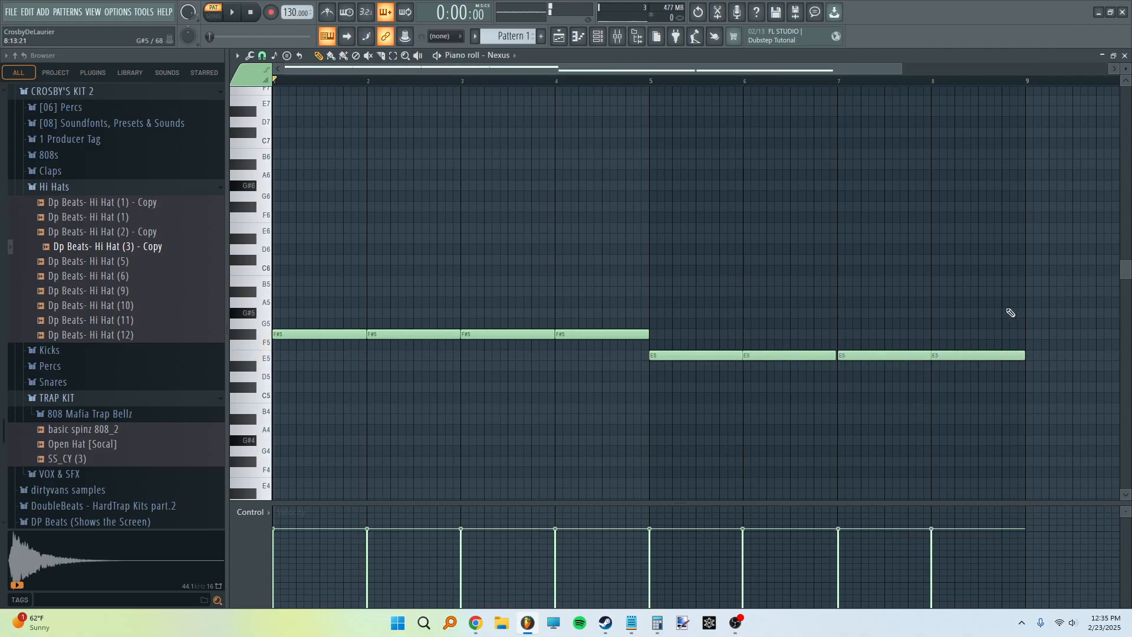
Delete the E5 notes in bars 5 to 8 and the F#5 notes in bars 3 and 4.
{"action": "left_click_drag", "start_coordinate": [1063, 286], "coordinate": [704, 461]}
{"action": "key", "text": "Delete"}
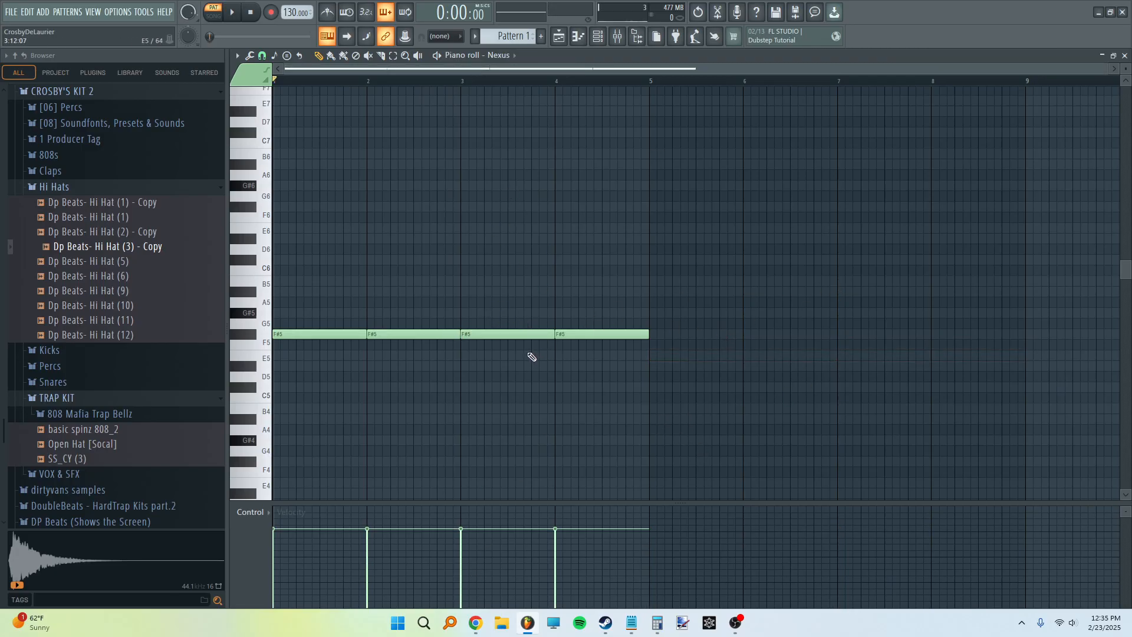
{"action": "right_click", "coordinate": [514, 335]}
{"action": "right_click", "coordinate": [625, 335]}
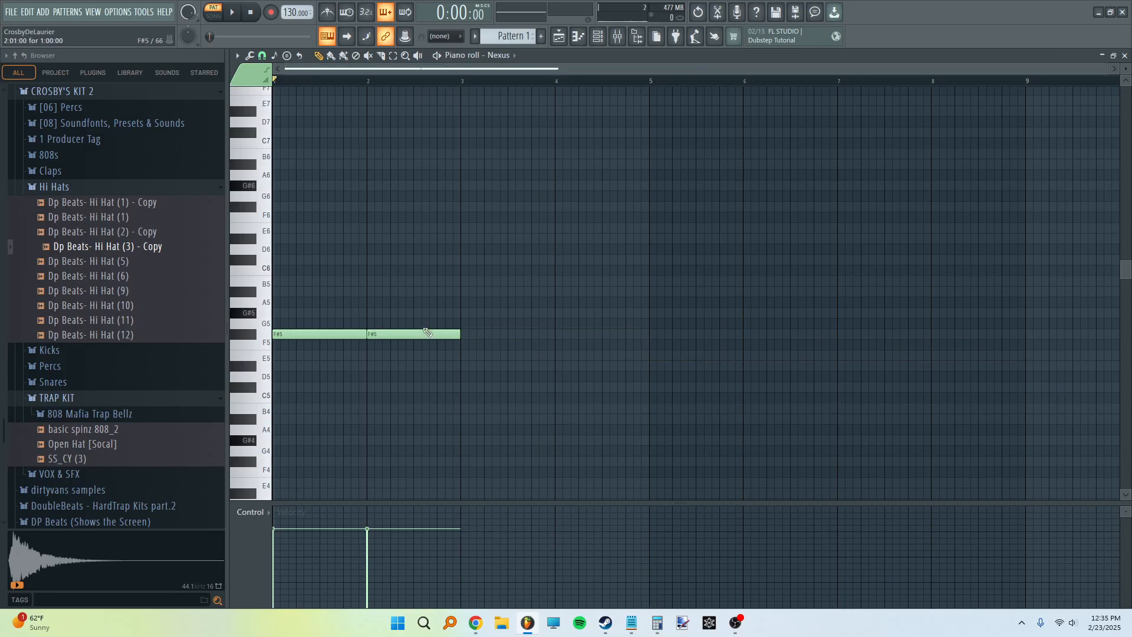
{"action": "left_click_drag", "start_coordinate": [323, 323], "coordinate": [432, 348]}
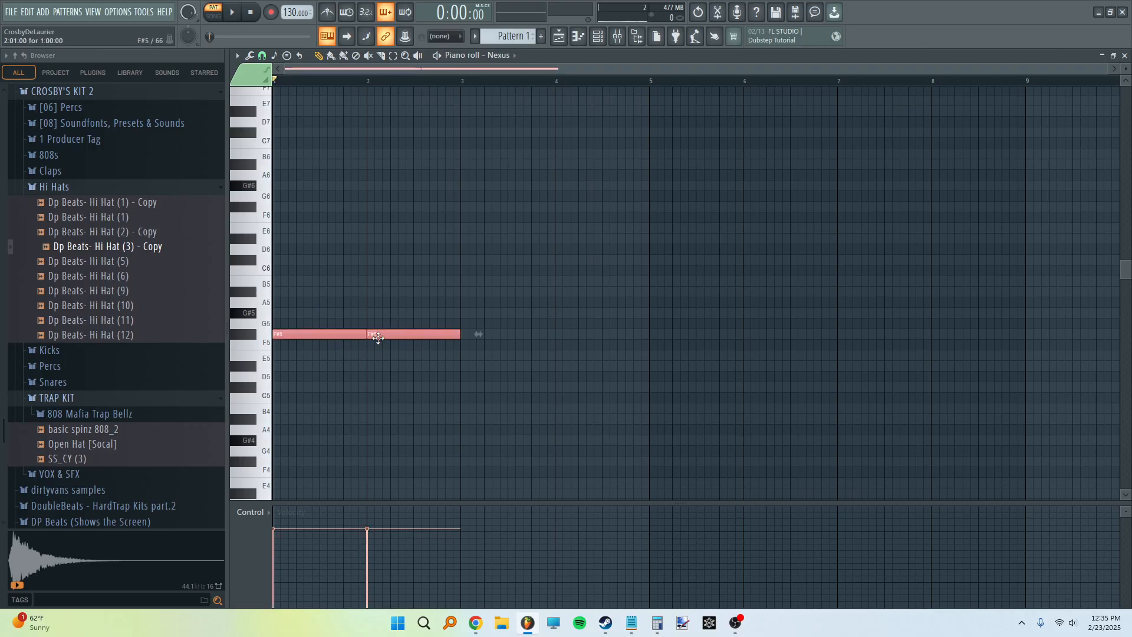
{"action": "left_click", "coordinate": [651, 294], "text": "ctrl"}
{"action": "left_click_drag", "start_coordinate": [535, 269], "coordinate": [327, 394]}
{"action": "left_click", "coordinate": [445, 266], "text": "ctrl"}
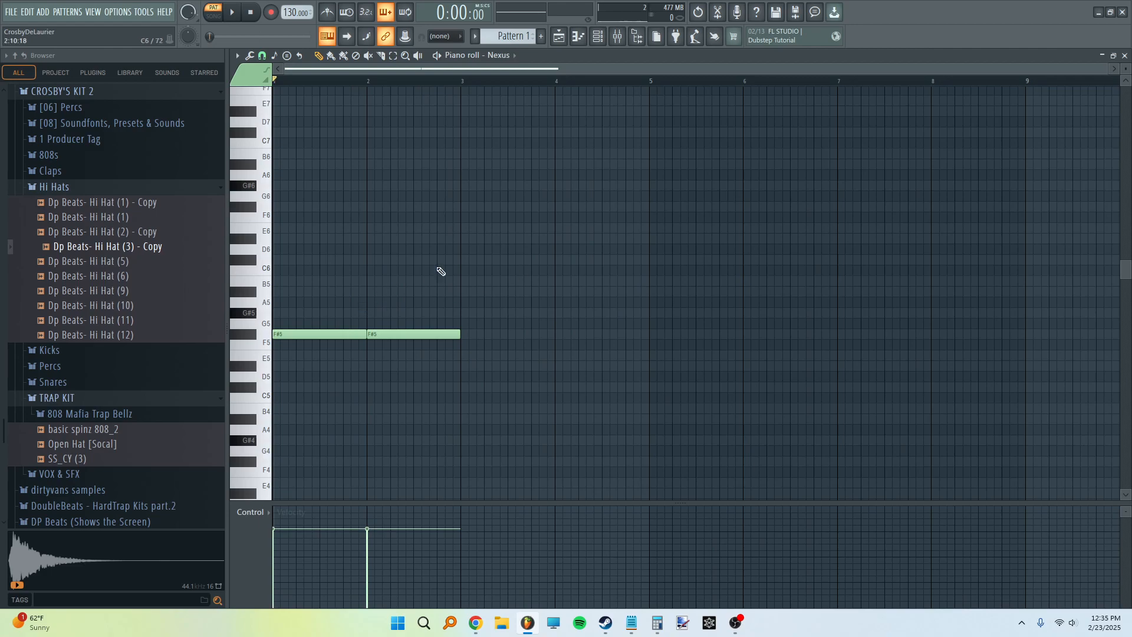
{"action": "scroll", "coordinate": [354, 290], "scroll_direction": "down", "scroll_amount": 4}
{"action": "scroll", "coordinate": [377, 244], "scroll_direction": "up", "scroll_amount": 3}
{"action": "scroll", "coordinate": [368, 246], "scroll_direction": "down", "scroll_amount": 1}
{"action": "scroll", "coordinate": [331, 292], "scroll_direction": "up", "scroll_amount": 3}
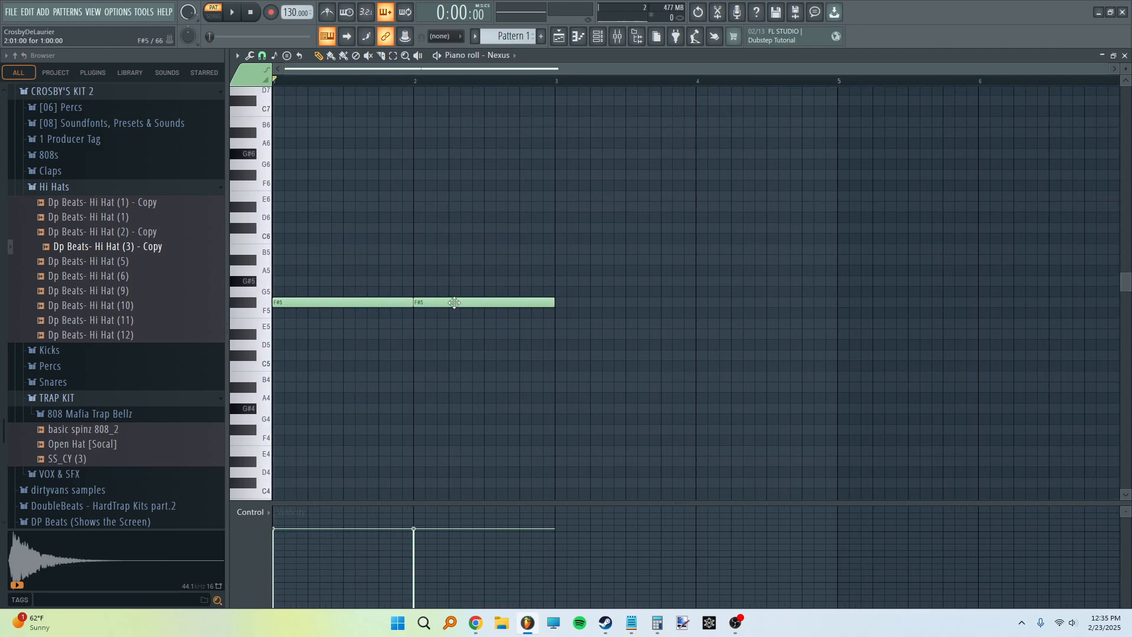
Replace the F#5 notes with one-bar C#5, D#5, A#4 and B4 notes in bars 1 to 4 and play them back.
{"action": "right_click", "coordinate": [454, 303]}
{"action": "right_click", "coordinate": [380, 304]}
{"action": "left_click_drag", "start_coordinate": [297, 356], "coordinate": [279, 356]}
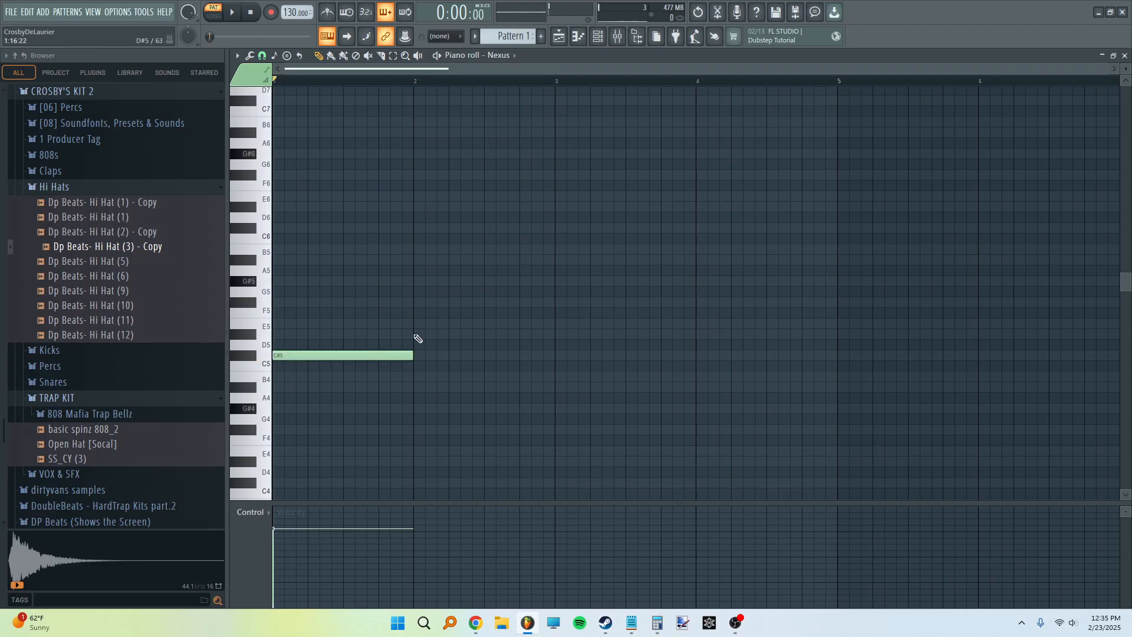
{"action": "left_click", "coordinate": [414, 334]}
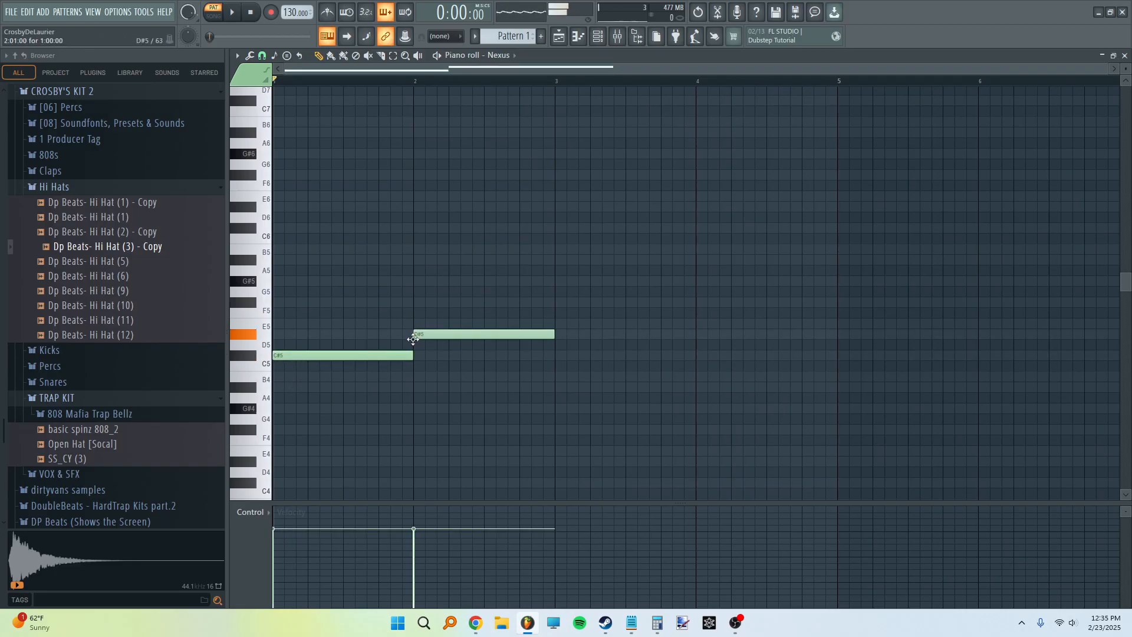
{"action": "left_click", "coordinate": [556, 387]}
{"action": "left_click", "coordinate": [696, 377]}
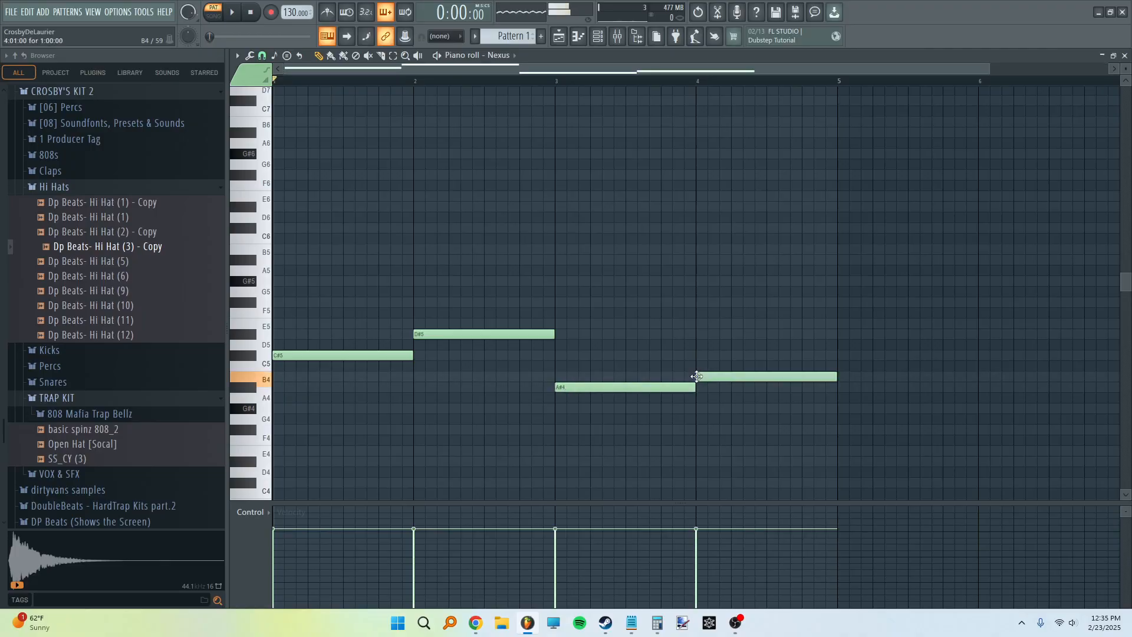
{"action": "key", "text": "space"}
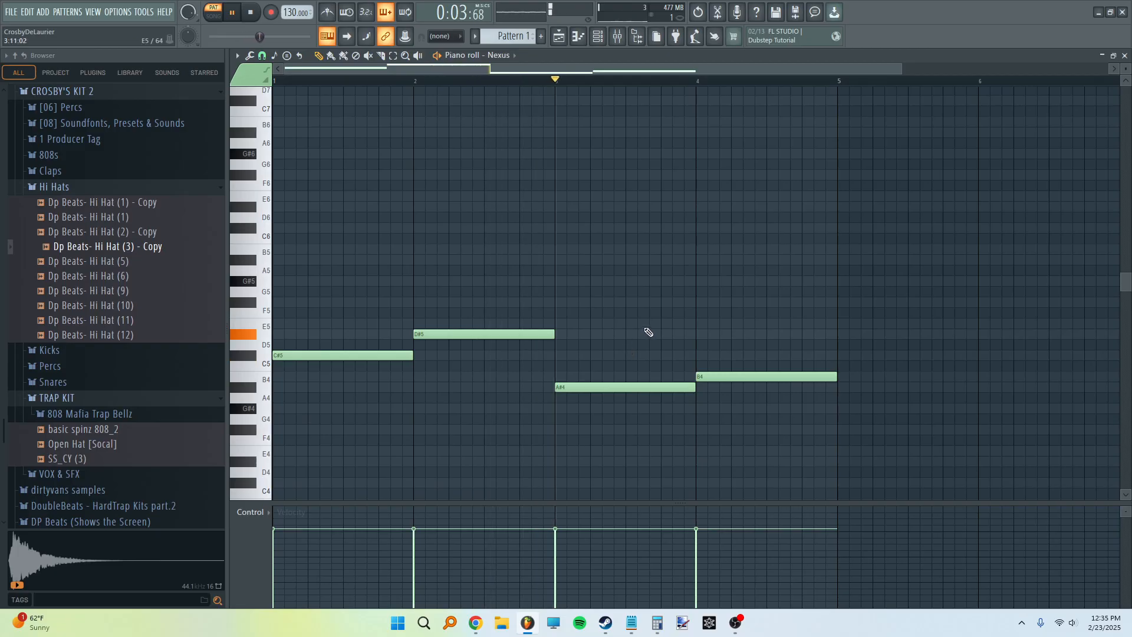
{"action": "key", "text": "space"}
Duplicate all four notes one octave higher as C#6, D#6, A#5 and B5.
{"action": "left_click_drag", "start_coordinate": [842, 260], "coordinate": [219, 504]}
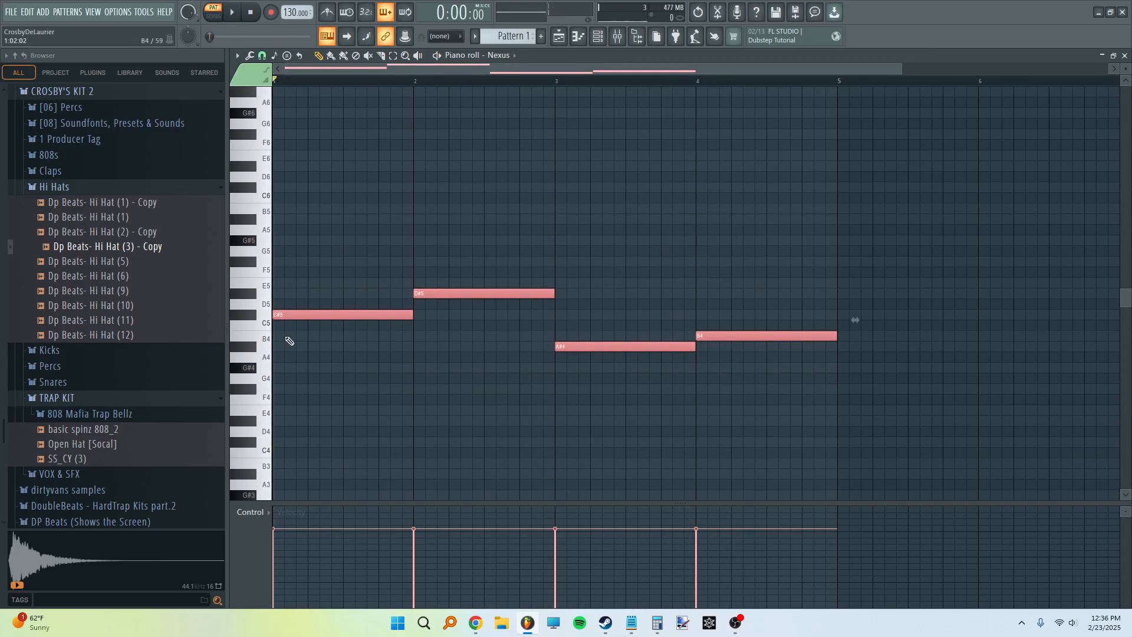
{"action": "mouse_move", "coordinate": [311, 316]}
{"action": "left_mouse_down"}
{"action": "mouse_move", "coordinate": [329, 317]}
{"action": "mouse_move", "coordinate": [312, 325]}
{"action": "left_mouse_up"}
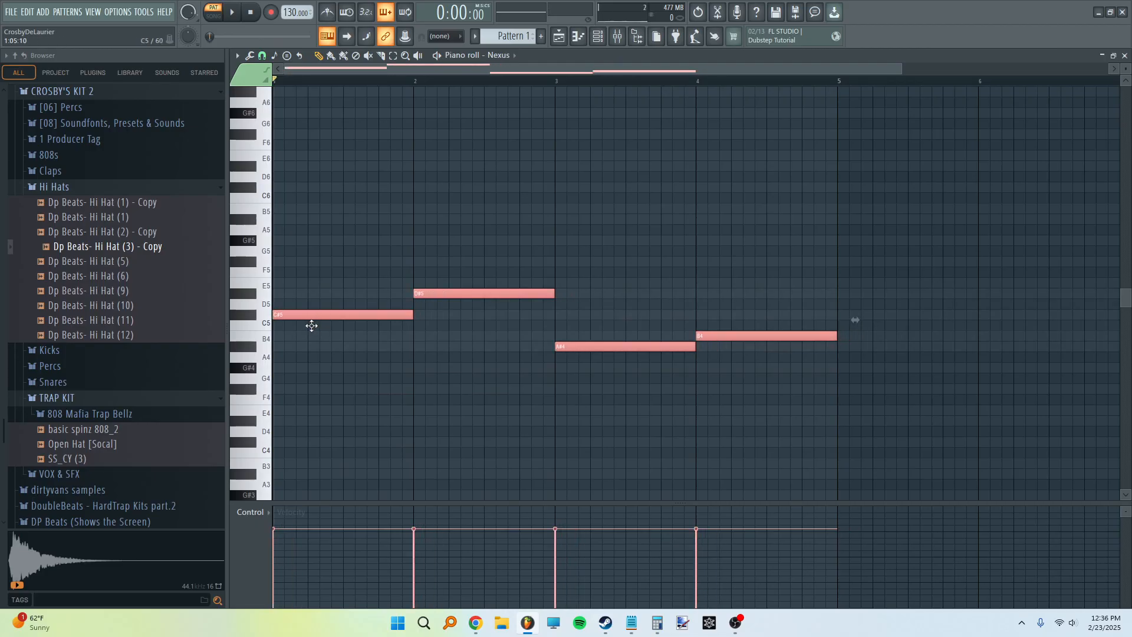
{"action": "key", "text": "ctrl+Up"}
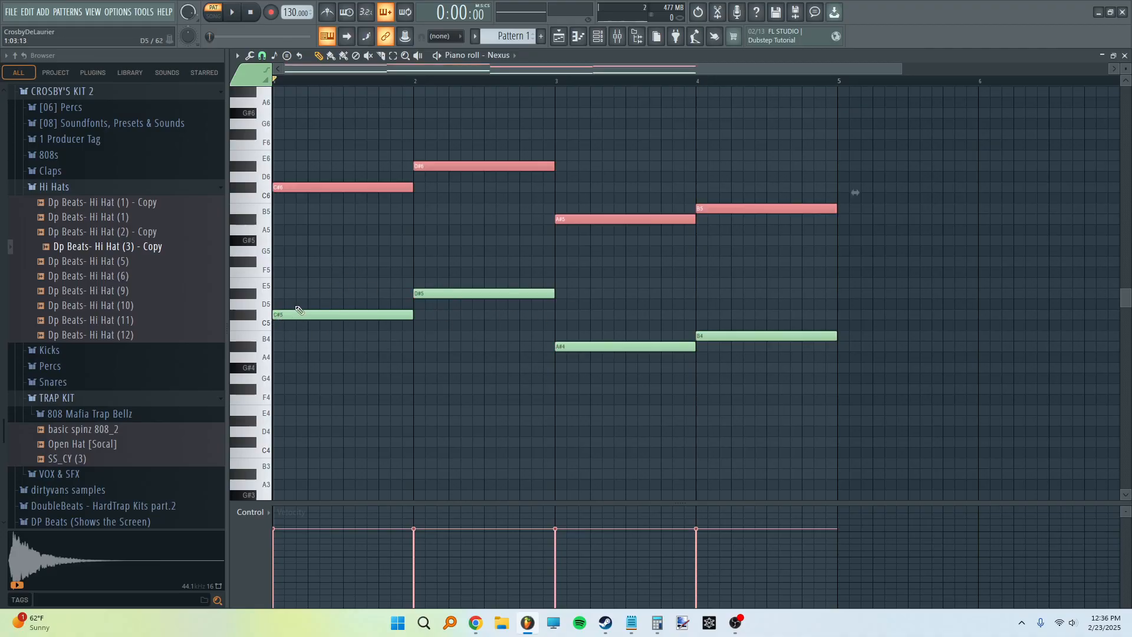
Copy the upper row of notes down as a middle row of F#5, G#5, D#5 and E5 and play the chords.
{"action": "left_click", "coordinate": [455, 233]}
{"action": "scroll", "coordinate": [510, 258], "scroll_direction": "up", "scroll_amount": 3}
{"action": "left_click_drag", "start_coordinate": [866, 214], "coordinate": [272, 292]}
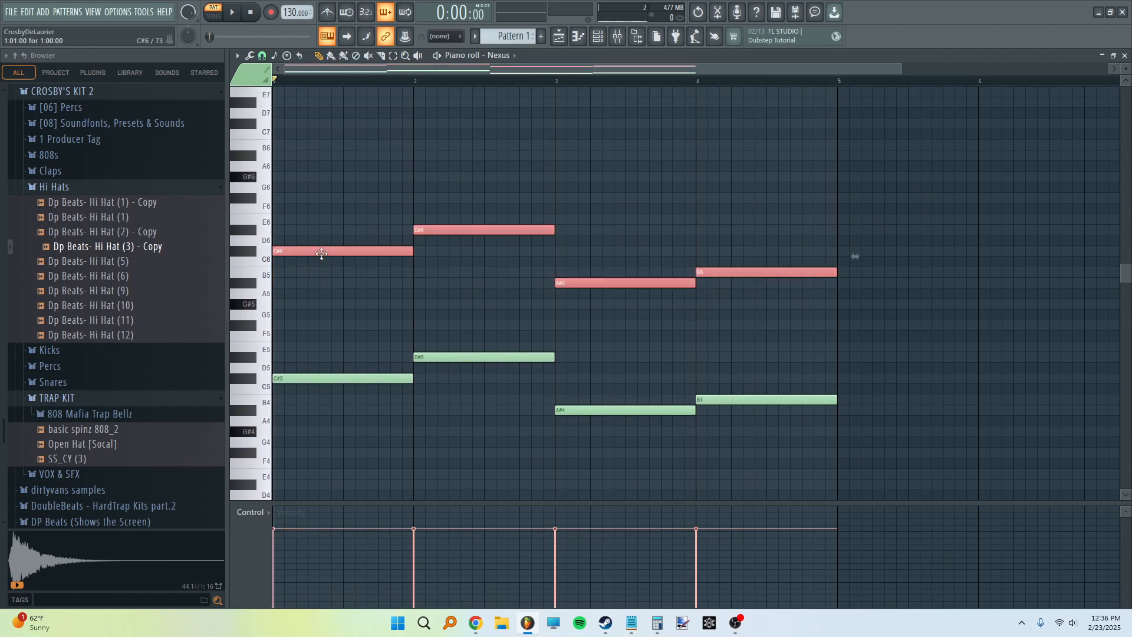
{"action": "left_click_drag", "start_coordinate": [311, 261], "coordinate": [328, 323], "text": "shift"}
{"action": "key", "text": "space"}
{"action": "key", "text": "space"}
{"action": "left_click_drag", "start_coordinate": [653, 165], "coordinate": [331, 463]}
{"action": "left_click", "coordinate": [756, 172], "text": "ctrl"}
{"action": "scroll", "coordinate": [590, 246], "scroll_direction": "up", "scroll_amount": 2}
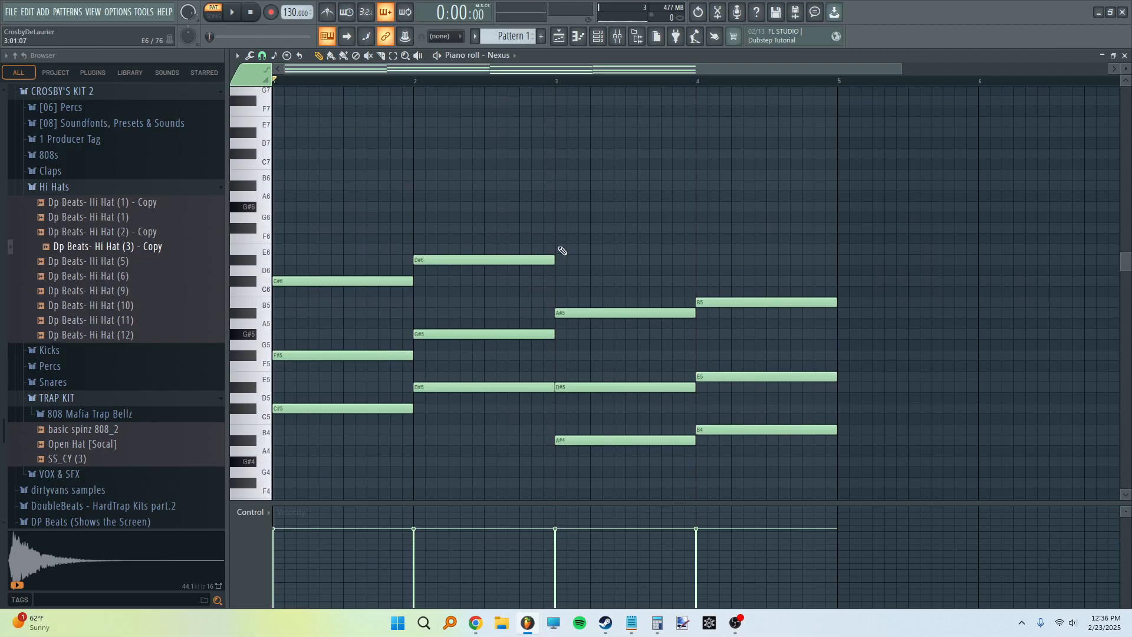
Move the bar 1 chord down three semitones to A#4, D#5 and A#5 and play the progression.
{"action": "left_click_drag", "start_coordinate": [370, 234], "coordinate": [329, 486]}
{"action": "scroll", "coordinate": [435, 336], "scroll_direction": "down", "scroll_amount": 3}
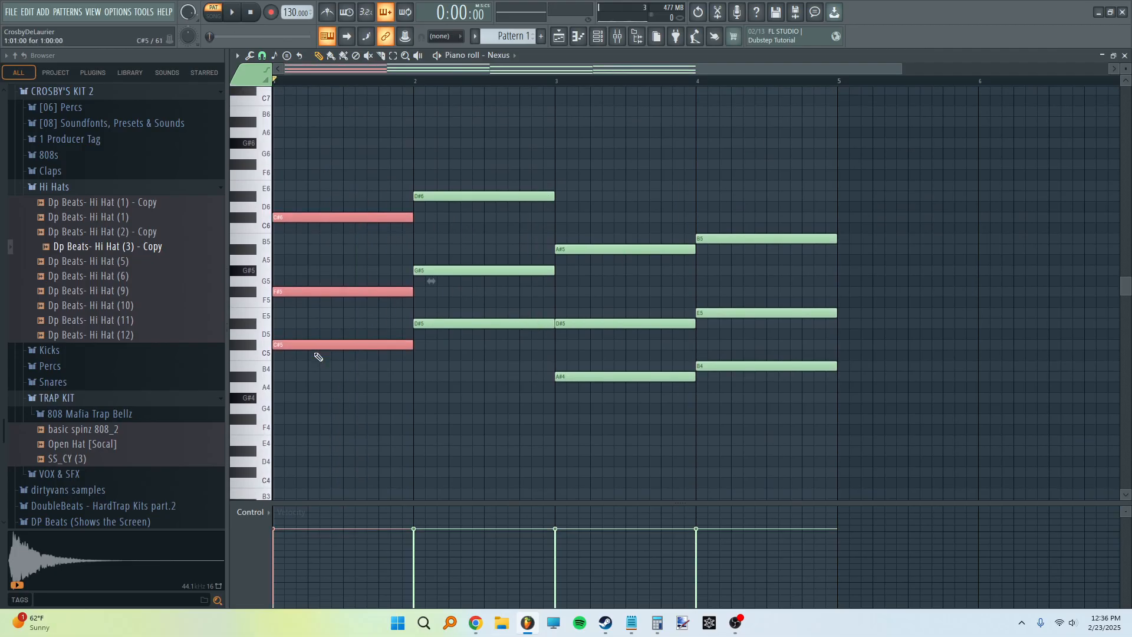
{"action": "scroll", "coordinate": [365, 366], "scroll_direction": "down", "scroll_amount": 2}
{"action": "scroll", "coordinate": [359, 364], "scroll_direction": "up", "scroll_amount": 1}
{"action": "scroll", "coordinate": [320, 357], "scroll_direction": "down", "scroll_amount": 1}
{"action": "left_click_drag", "start_coordinate": [314, 346], "coordinate": [287, 380]}
{"action": "scroll", "coordinate": [383, 306], "scroll_direction": "up", "scroll_amount": 1}
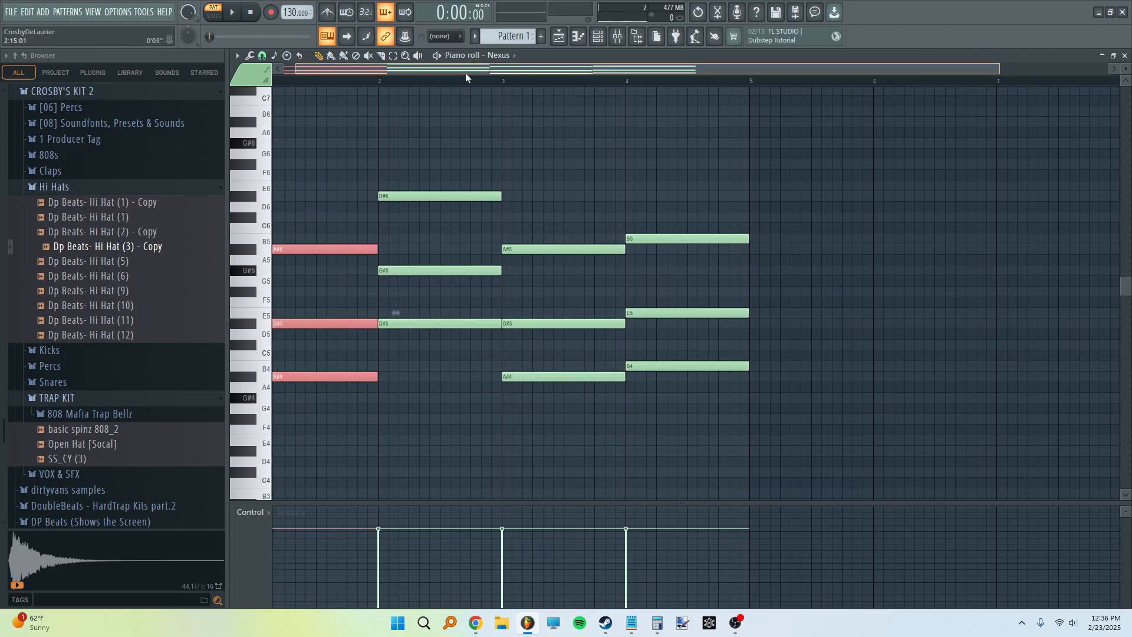
{"action": "left_click_drag", "start_coordinate": [468, 75], "coordinate": [326, 271]}
{"action": "left_click", "coordinate": [336, 289]}
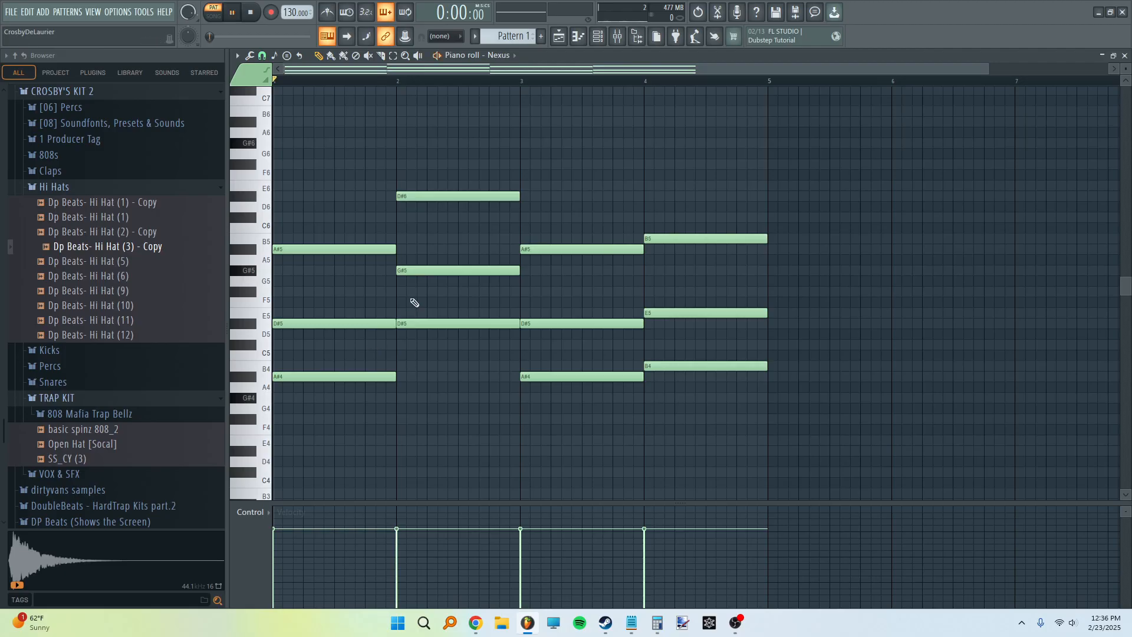
Move the bar 2 chord down to F#4, B4 and F#5 and play the progression.
{"action": "left_click_drag", "start_coordinate": [518, 178], "coordinate": [423, 396]}
{"action": "left_click_drag", "start_coordinate": [430, 324], "coordinate": [427, 422]}
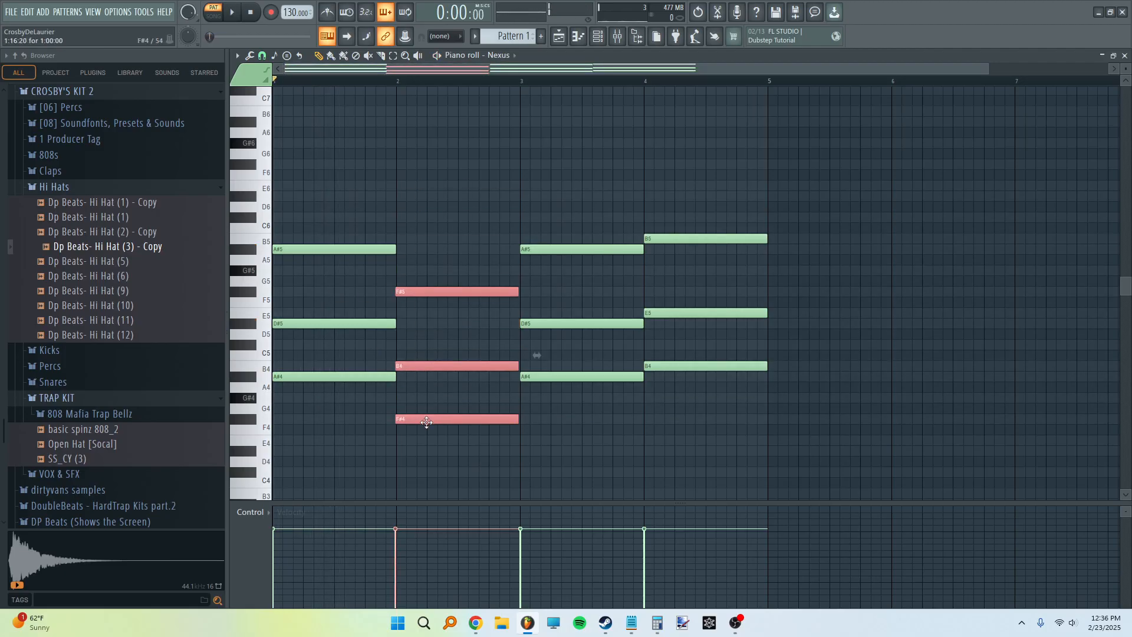
{"action": "key", "text": "space"}
{"action": "left_click", "coordinate": [423, 354]}
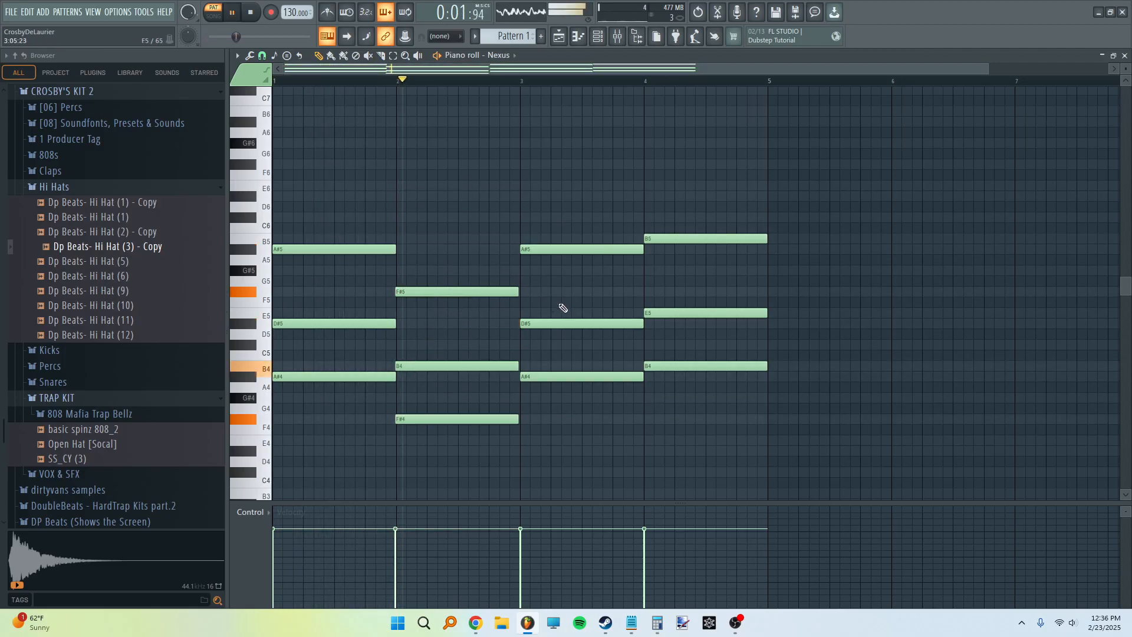
Lower the bottom note of the bar 4 chord to G#4 during playback.
{"action": "left_click_drag", "start_coordinate": [583, 213], "coordinate": [573, 385]}
{"action": "left_click", "coordinate": [652, 467]}
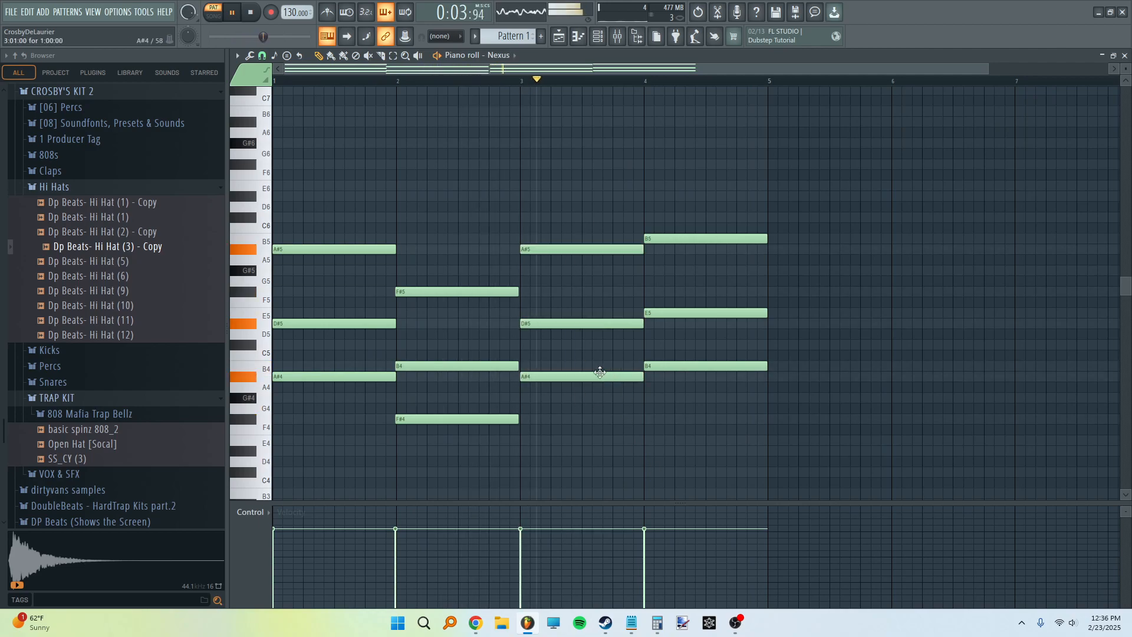
{"action": "left_click_drag", "start_coordinate": [714, 176], "coordinate": [672, 399]}
{"action": "left_click", "coordinate": [678, 376]}
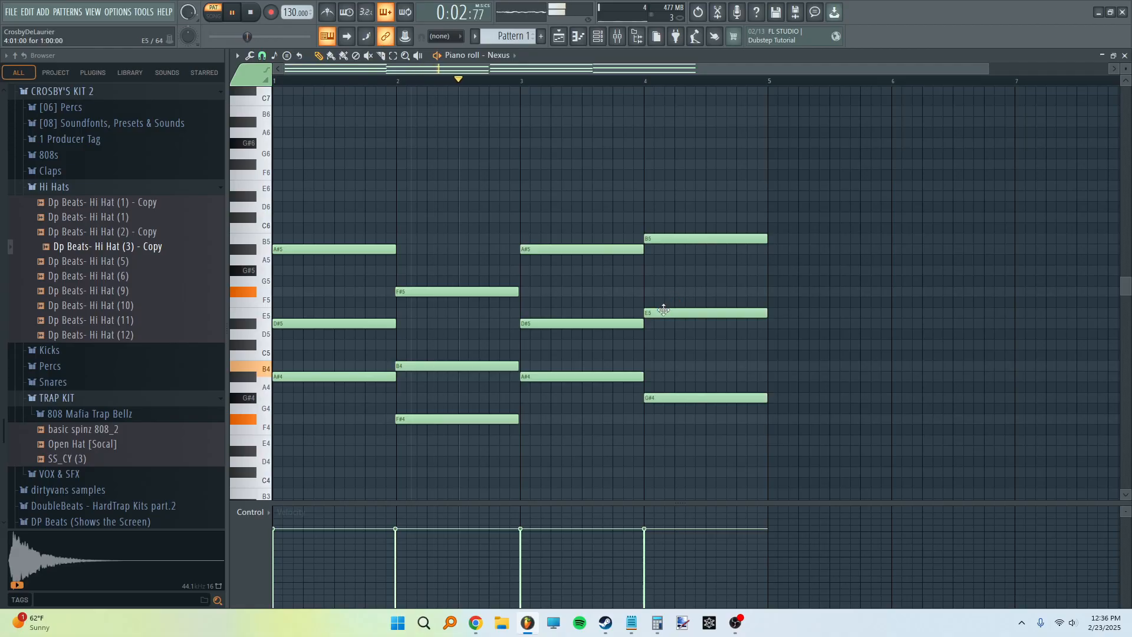
Lower the bar 4 chord's middle note to C#5 and its top note to G#5, then stop playback.
{"action": "left_click_drag", "start_coordinate": [664, 309], "coordinate": [664, 341]}
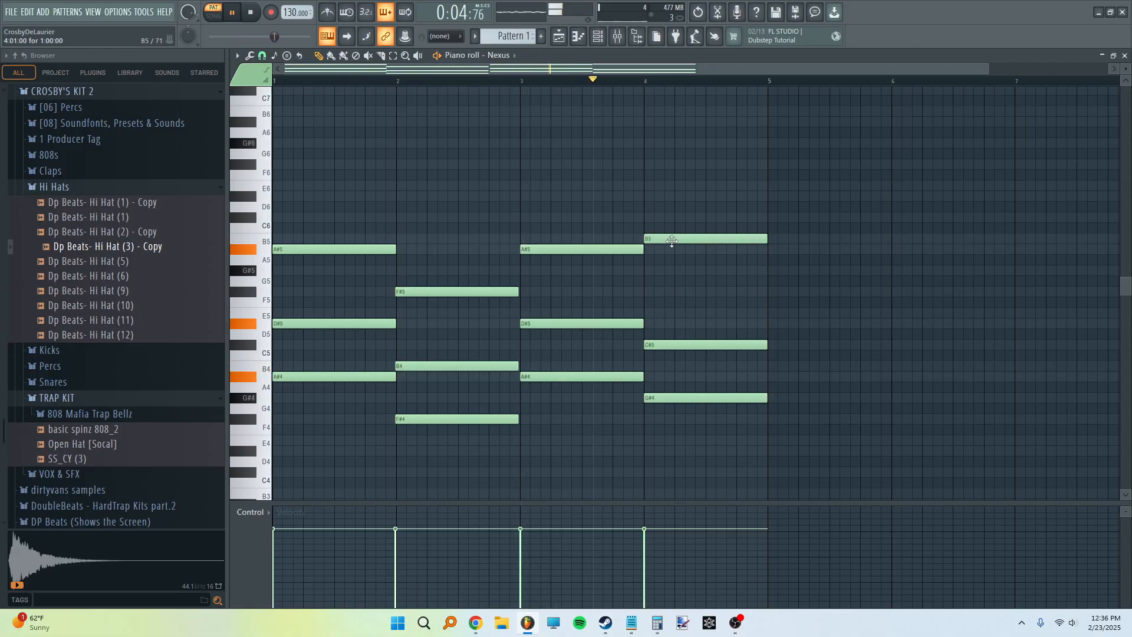
{"action": "left_click_drag", "start_coordinate": [672, 238], "coordinate": [672, 270]}
{"action": "key", "text": "space"}
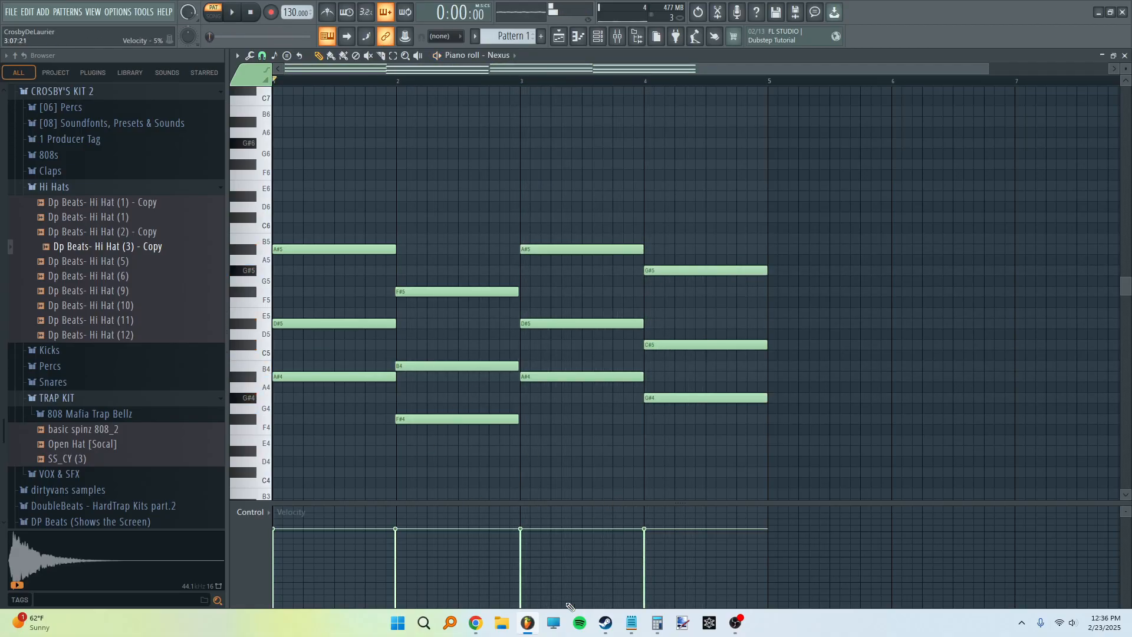
Place a C#6 melody note above the chord at step 5 of bar 1 and shorten it to two steps.
{"action": "scroll", "coordinate": [472, 449], "scroll_direction": "up", "scroll_amount": 1}
{"action": "scroll", "coordinate": [425, 407], "scroll_direction": "down", "scroll_amount": 1}
{"action": "scroll", "coordinate": [354, 394], "scroll_direction": "down", "scroll_amount": 4}
{"action": "scroll", "coordinate": [319, 354], "scroll_direction": "up", "scroll_amount": 6}
{"action": "scroll", "coordinate": [302, 325], "scroll_direction": "up", "scroll_amount": 2}
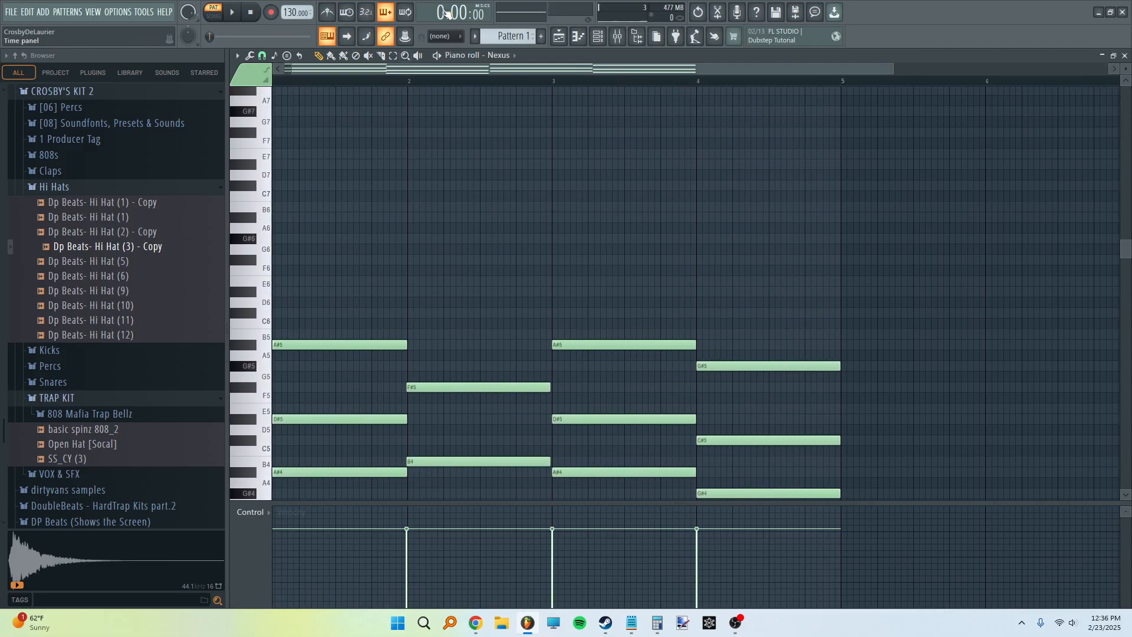
{"action": "scroll", "coordinate": [364, 104], "scroll_direction": "left", "scroll_amount": 1}
{"action": "scroll", "coordinate": [352, 288], "scroll_direction": "down", "scroll_amount": 4}
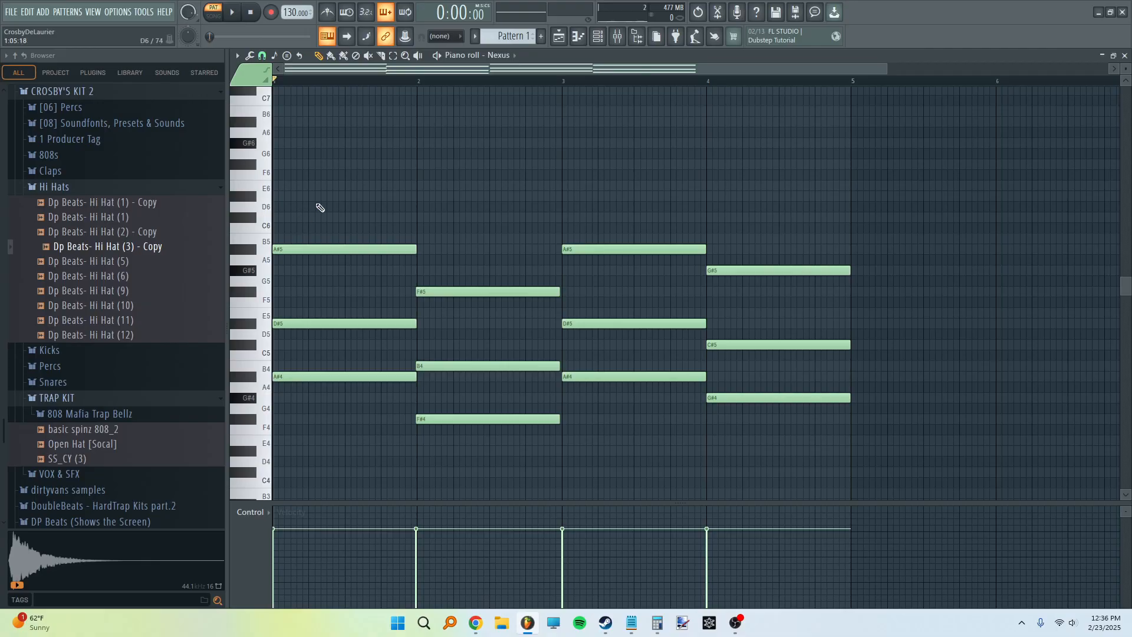
{"action": "left_click", "coordinate": [315, 218]}
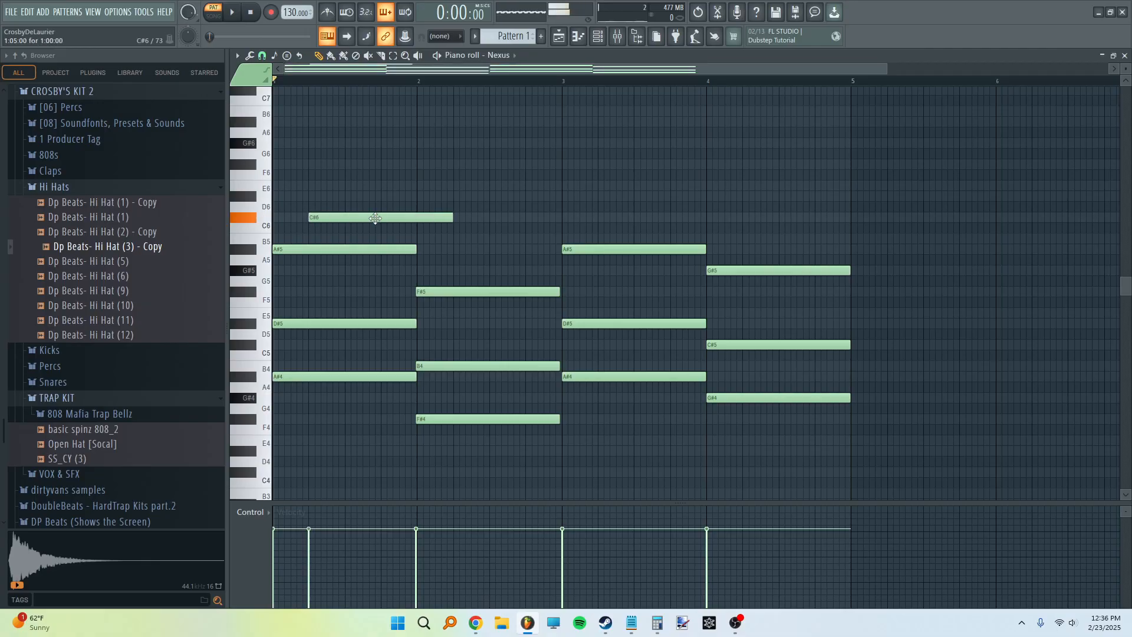
{"action": "scroll", "coordinate": [391, 316], "scroll_direction": "up", "scroll_amount": 3}
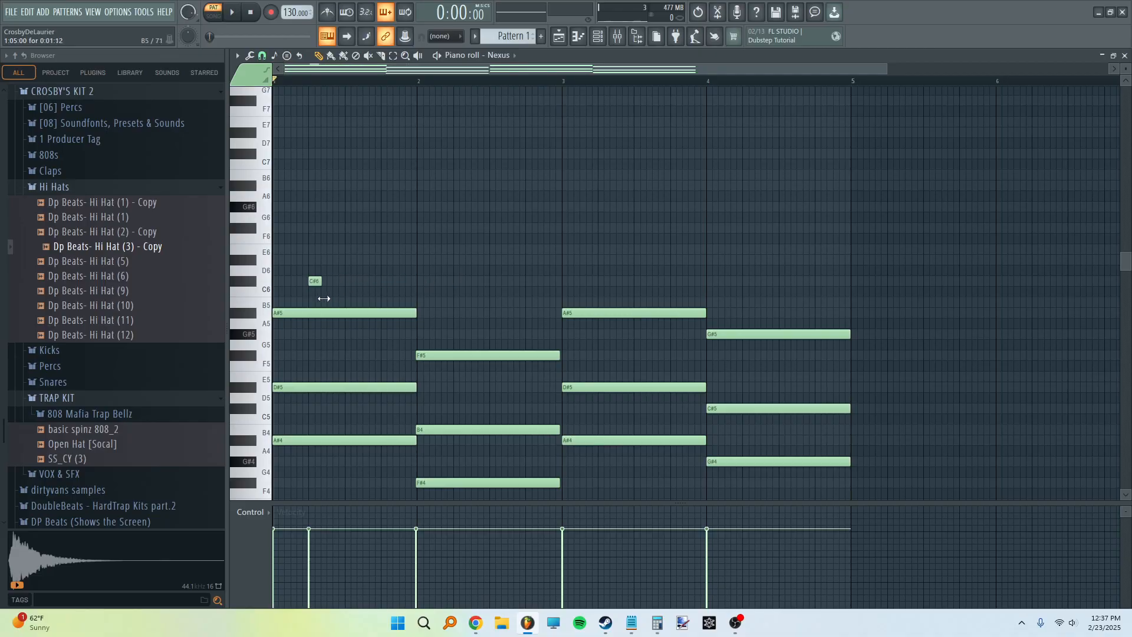
{"action": "scroll", "coordinate": [304, 293], "scroll_direction": "up", "scroll_amount": 2}
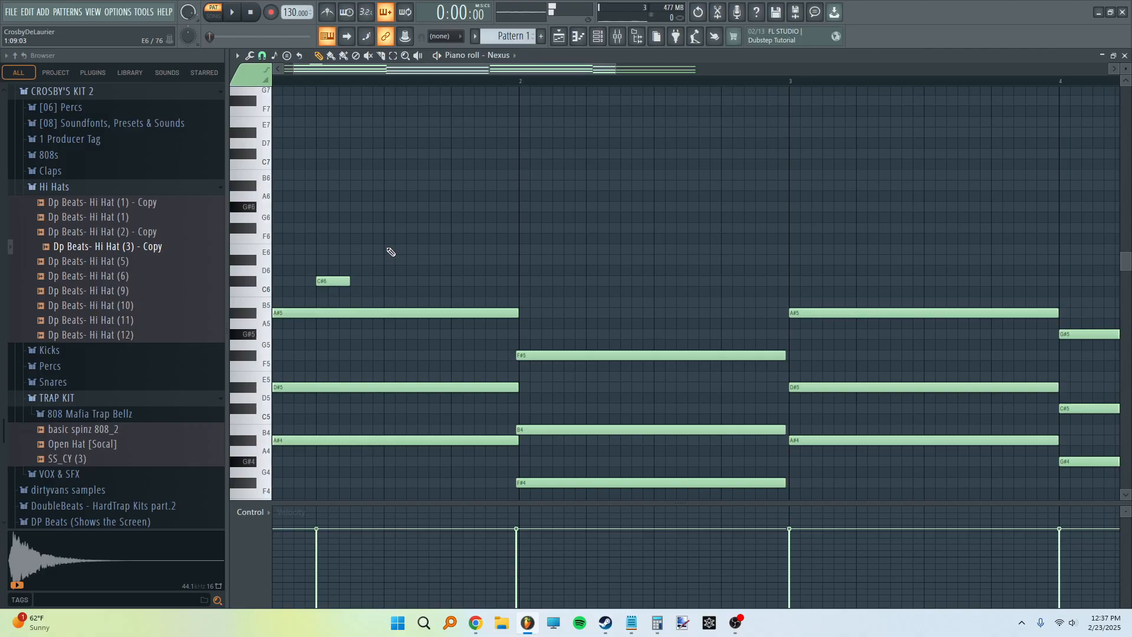
Add two-step melody notes F#6, E6, C#6 and D#6 at steps 9, 11, 13 and 15 of bar 1 and play them.
{"action": "left_click", "coordinate": [386, 230]}
{"action": "left_click_drag", "start_coordinate": [406, 231], "coordinate": [403, 231]}
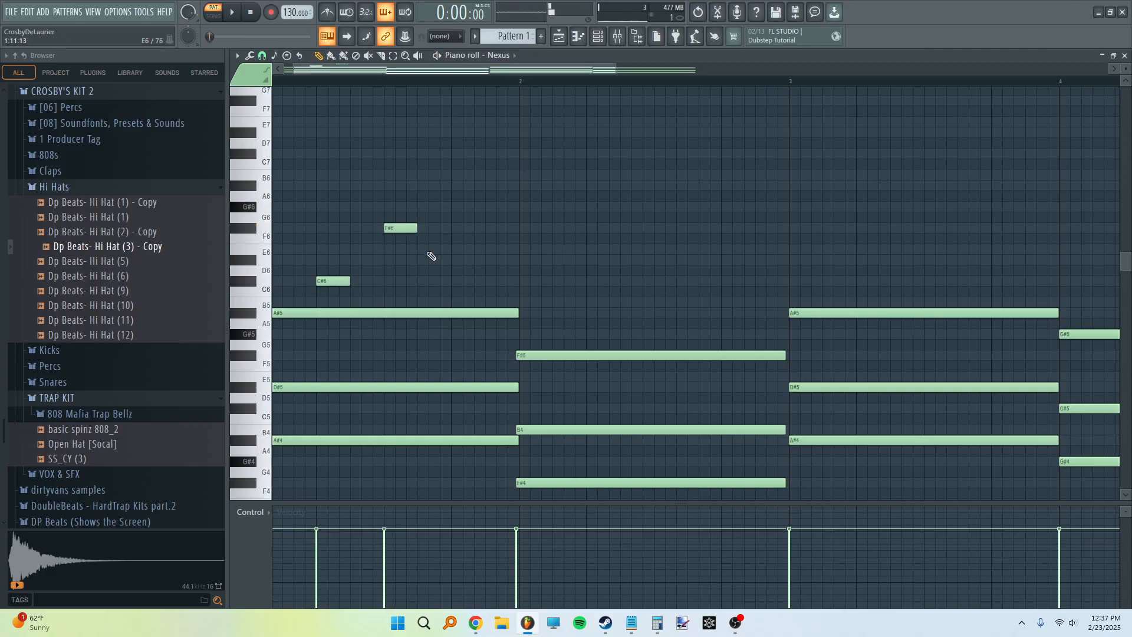
{"action": "left_click", "coordinate": [421, 249]}
{"action": "left_click", "coordinate": [451, 281]}
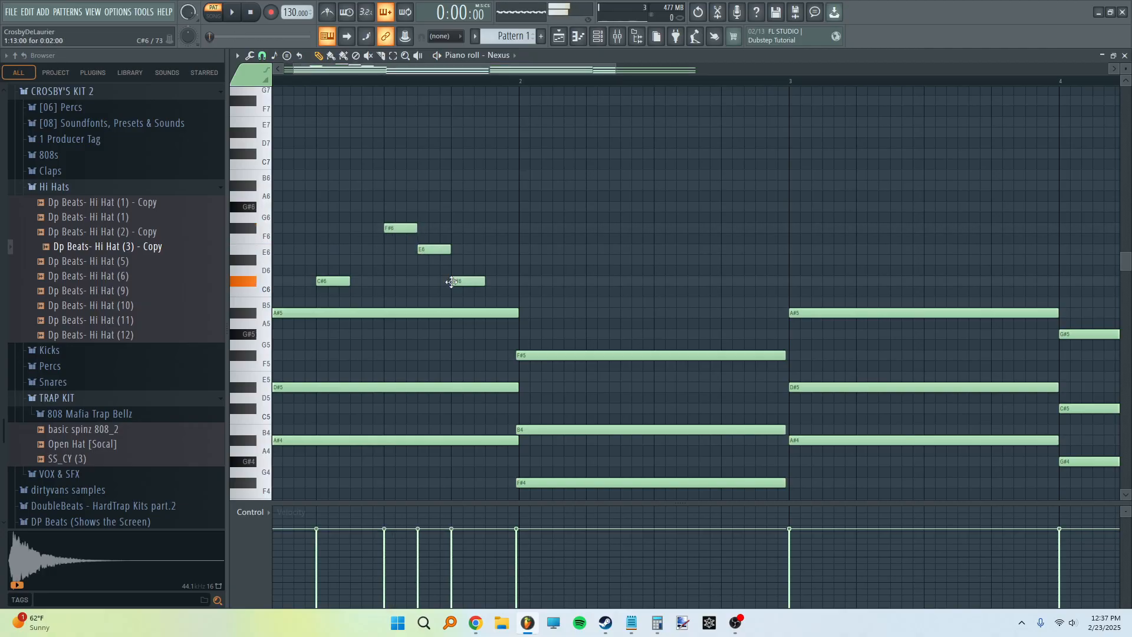
{"action": "left_click", "coordinate": [499, 260]}
{"action": "key", "text": "space"}
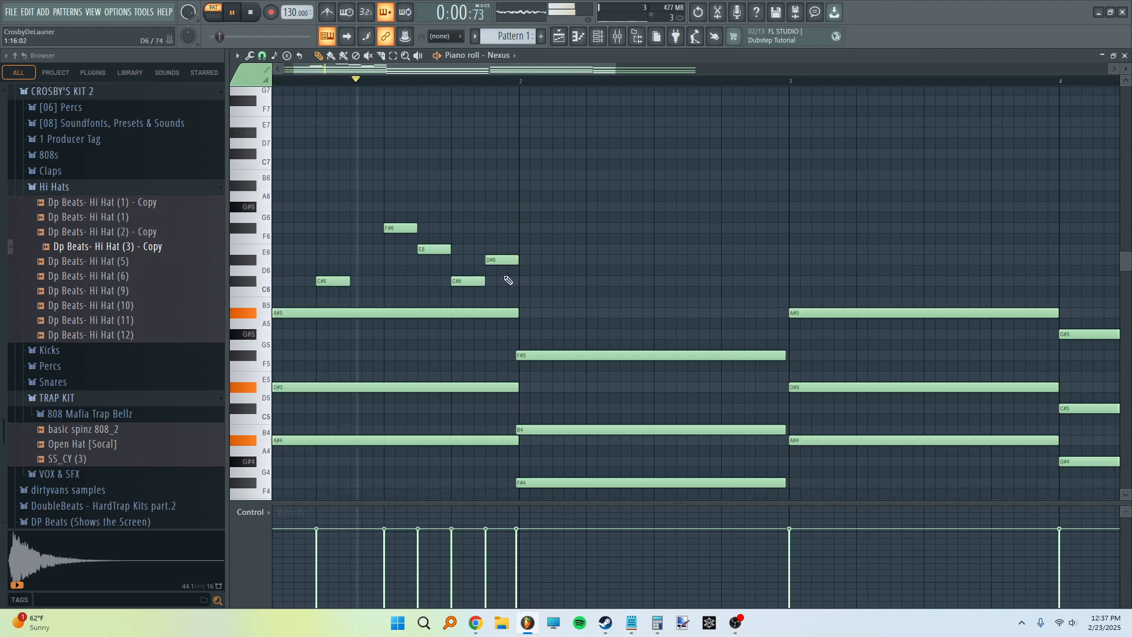
Delete the F#6 note from the bar 1 melody and play the pattern again.
{"action": "key", "text": "space"}
{"action": "right_click", "coordinate": [401, 225]}
{"action": "key", "text": "space"}
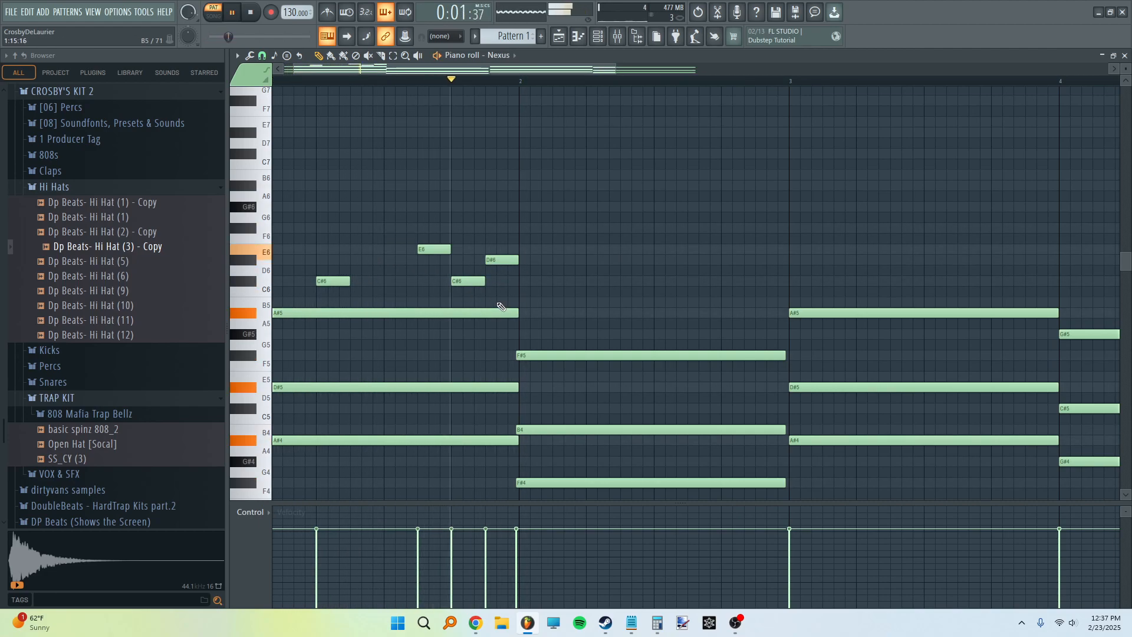
{"action": "key", "text": "space"}
Place a two-step B5 melody note in bar 2, starting at step 5.
{"action": "left_click", "coordinate": [607, 304]}
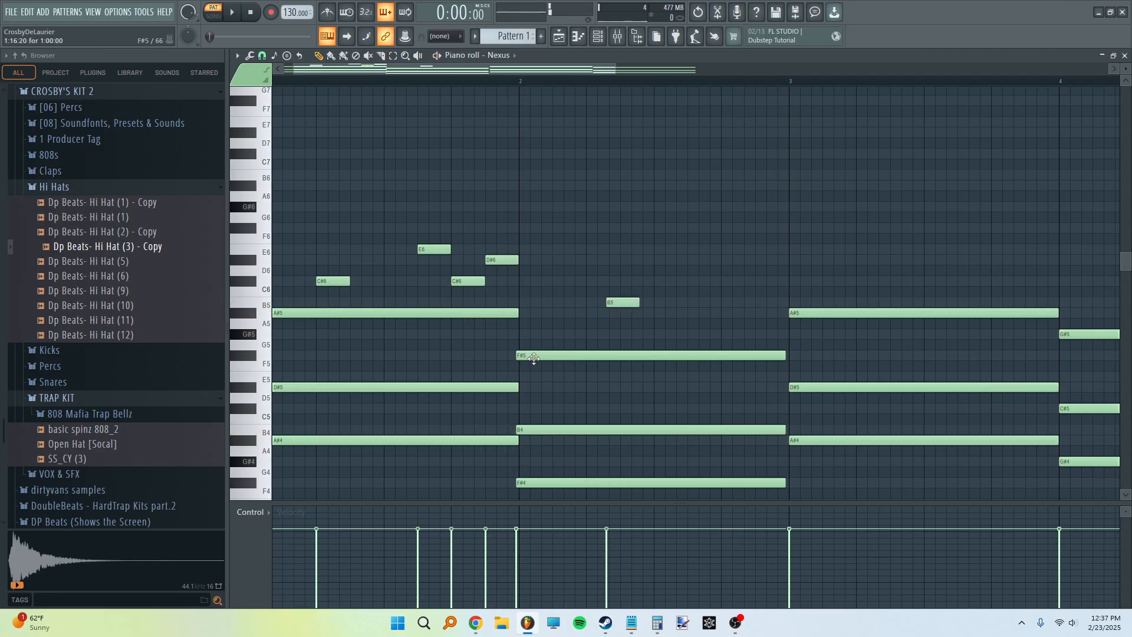
{"action": "scroll", "coordinate": [535, 357], "scroll_direction": "up", "scroll_amount": 2}
{"action": "scroll", "coordinate": [542, 241], "scroll_direction": "down", "scroll_amount": 3}
{"action": "left_click_drag", "start_coordinate": [590, 181], "coordinate": [559, 356]}
{"action": "left_click", "coordinate": [578, 335], "text": "ctrl"}
{"action": "scroll", "coordinate": [578, 335], "scroll_direction": "up", "scroll_amount": 3}
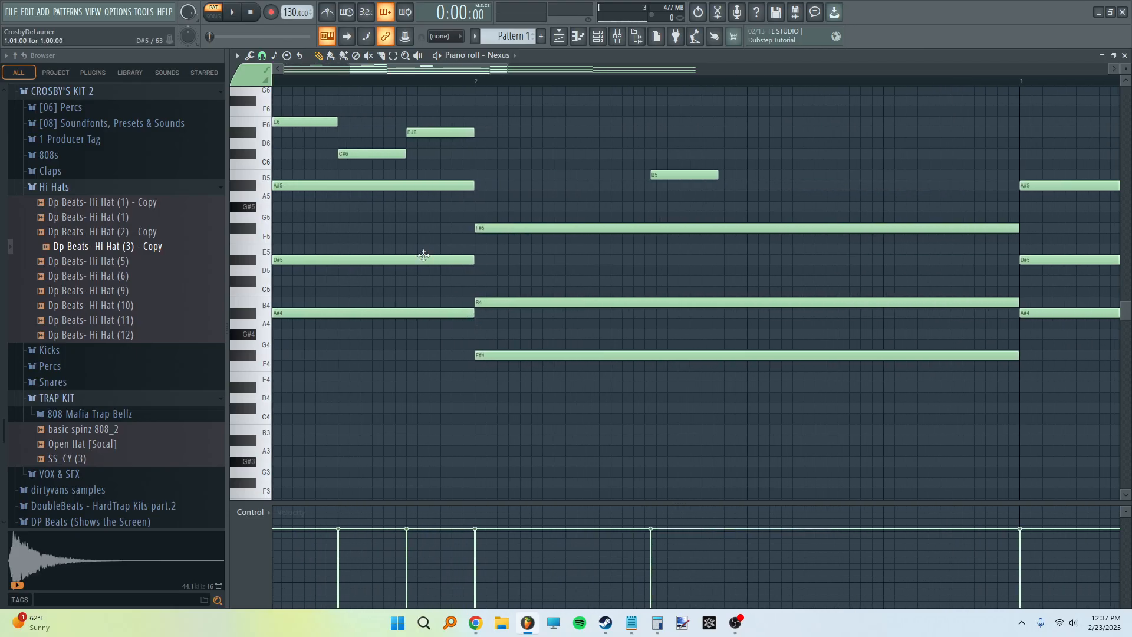
{"action": "scroll", "coordinate": [500, 407], "scroll_direction": "down", "scroll_amount": 5}
{"action": "scroll", "coordinate": [563, 389], "scroll_direction": "up", "scroll_amount": 3}
{"action": "scroll", "coordinate": [585, 360], "scroll_direction": "up", "scroll_amount": 1}
{"action": "left_click_drag", "start_coordinate": [592, 332], "coordinate": [573, 335]}
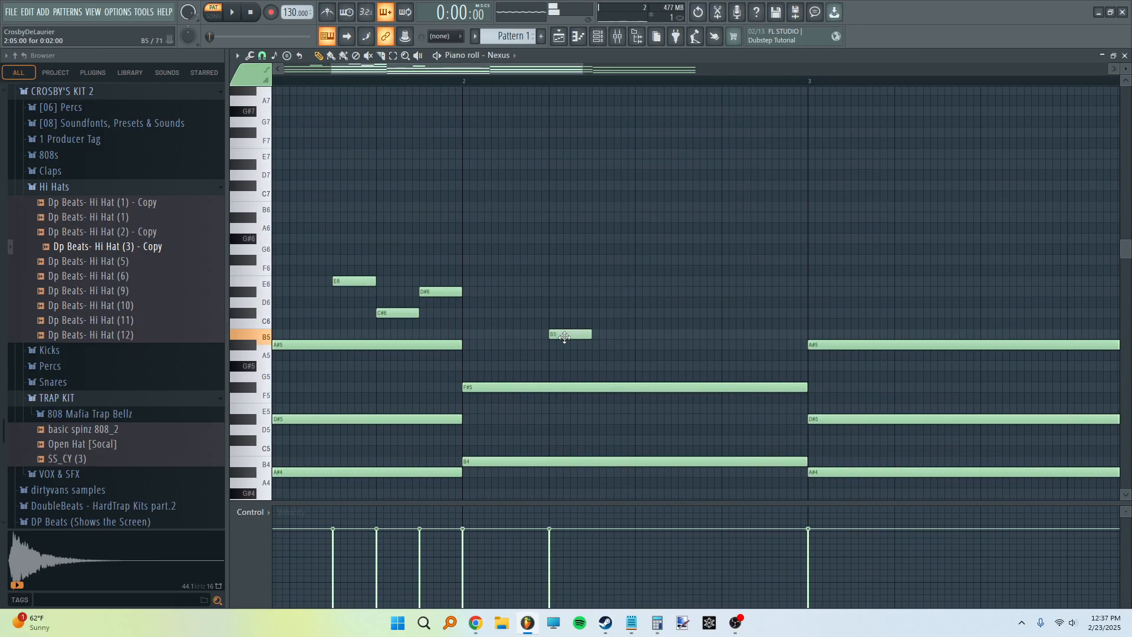
{"action": "scroll", "coordinate": [584, 390], "scroll_direction": "down", "scroll_amount": 2}
Play the pattern and add a second B5 melody note at step 13 of bar 2.
{"action": "key", "text": "space"}
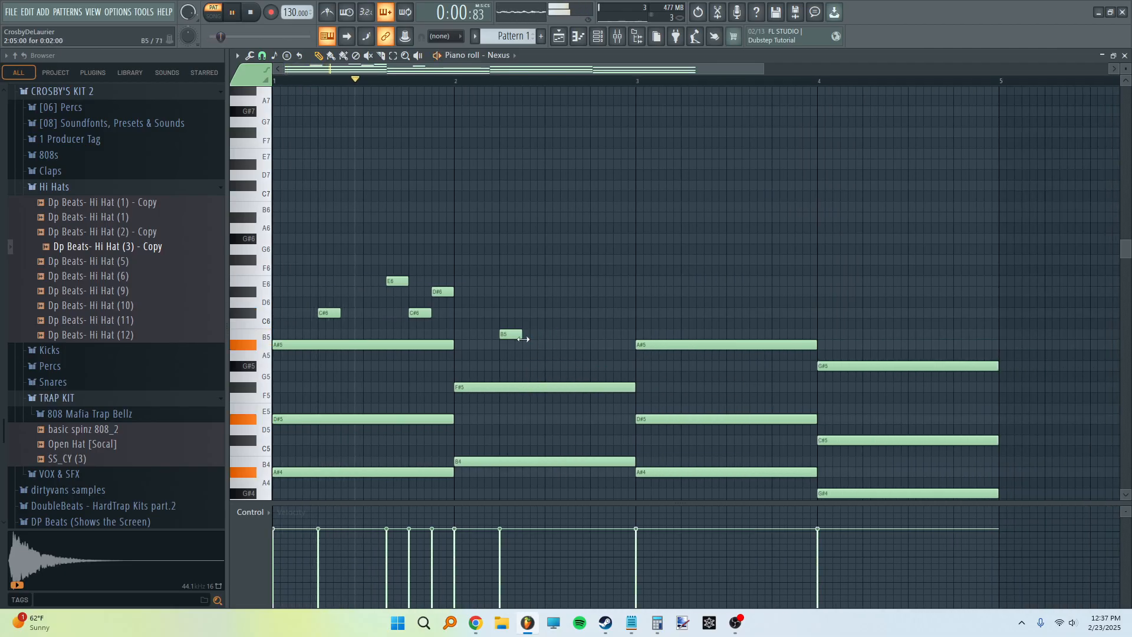
{"action": "left_click", "coordinate": [590, 335]}
{"action": "key", "text": "space"}
Copy the melody notes of bars 1 and 2 into bars 3 and 4 at the same pitches.
{"action": "scroll", "coordinate": [693, 266], "scroll_direction": "down", "scroll_amount": 2}
{"action": "left_click_drag", "start_coordinate": [512, 192], "coordinate": [290, 336]}
{"action": "left_click_drag", "start_coordinate": [494, 298], "coordinate": [407, 336]}
{"action": "left_click_drag", "start_coordinate": [306, 312], "coordinate": [535, 318]}
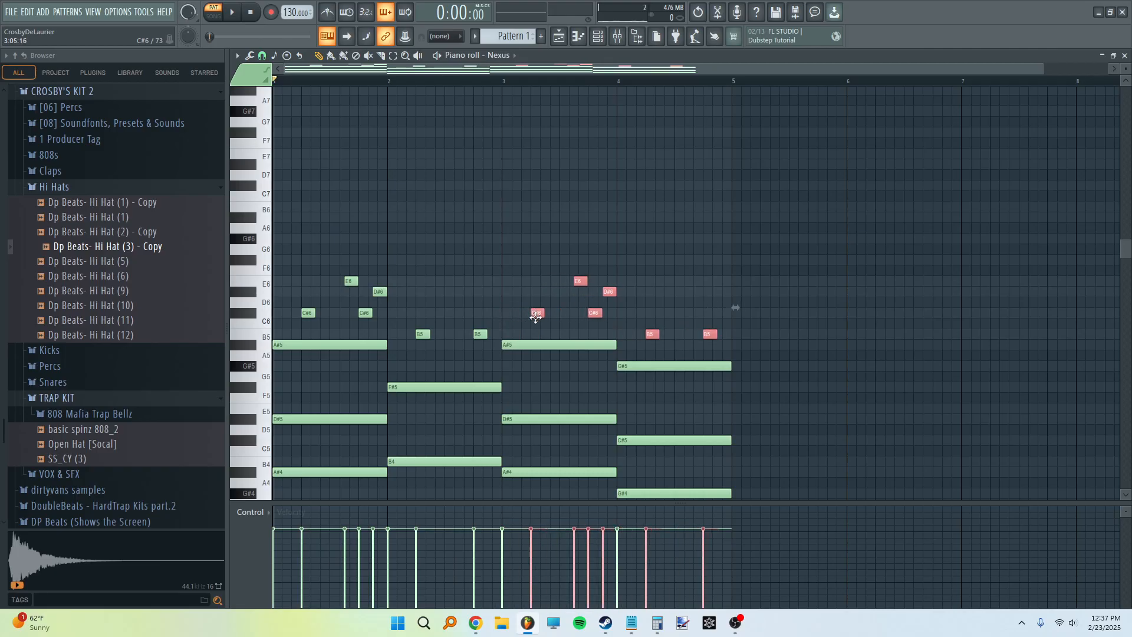
{"action": "left_click", "coordinate": [536, 260], "text": "ctrl"}
{"action": "left_click_drag", "start_coordinate": [564, 246], "coordinate": [732, 349]}
{"action": "left_click", "coordinate": [645, 268], "text": "ctrl"}
Play the pattern and raise the first melody note of bar 3 to D#6.
{"action": "scroll", "coordinate": [619, 382], "scroll_direction": "down", "scroll_amount": 3}
{"action": "key", "text": "space"}
{"action": "scroll", "coordinate": [581, 232], "scroll_direction": "up", "scroll_amount": 2}
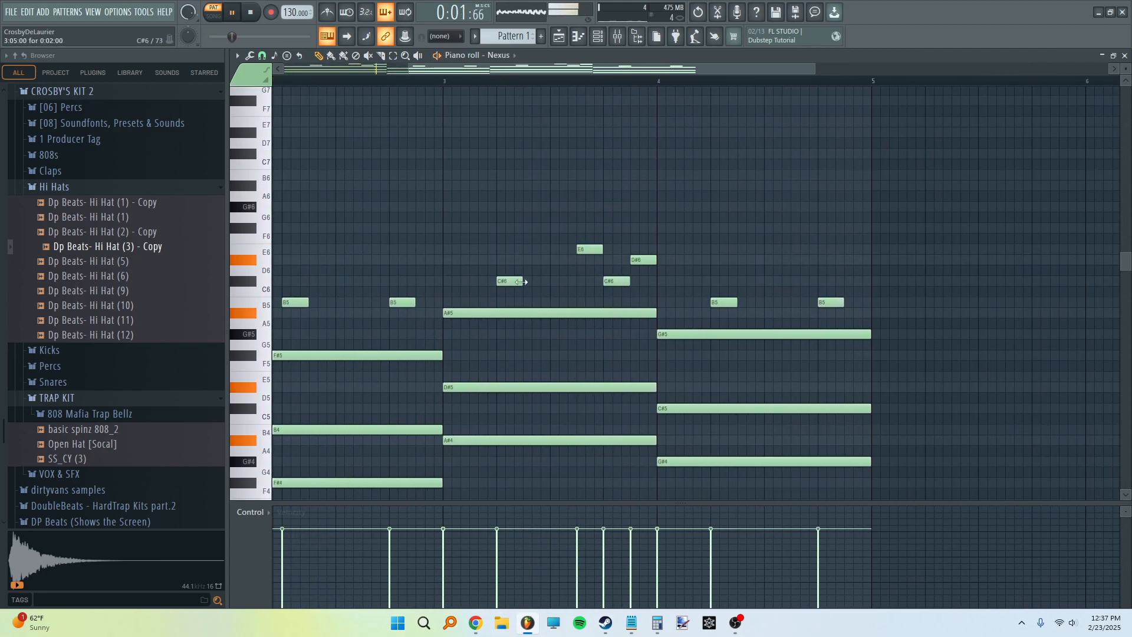
{"action": "left_click_drag", "start_coordinate": [515, 281], "coordinate": [514, 262]}
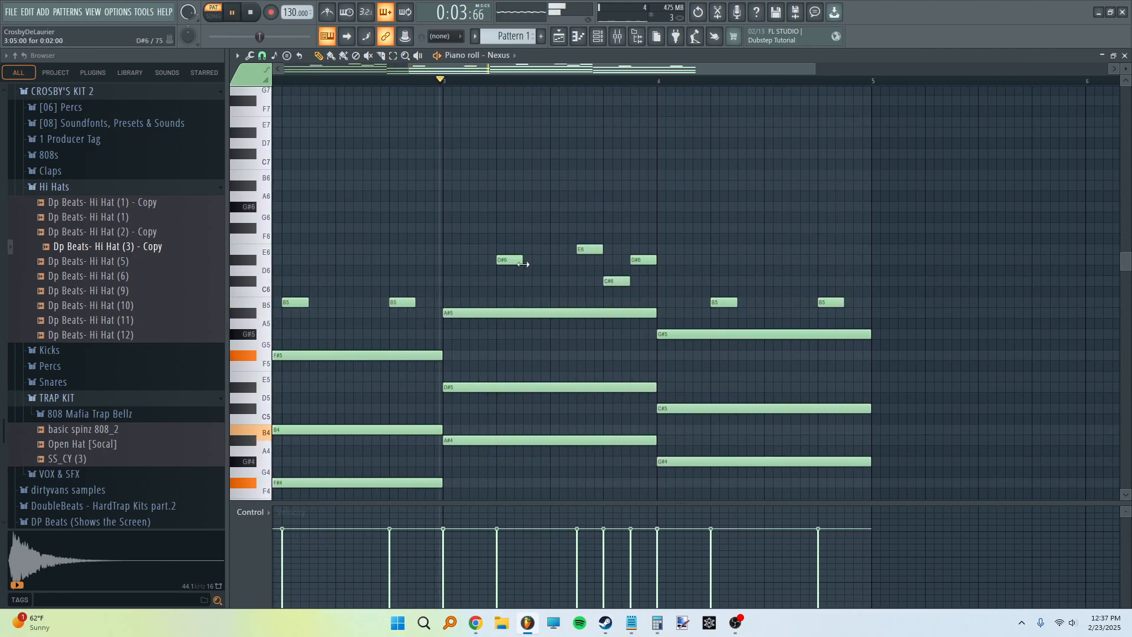
Delete the C#6 melody note in bar 3 and lower that bar's last melody note to C#6.
{"action": "key", "text": "space"}
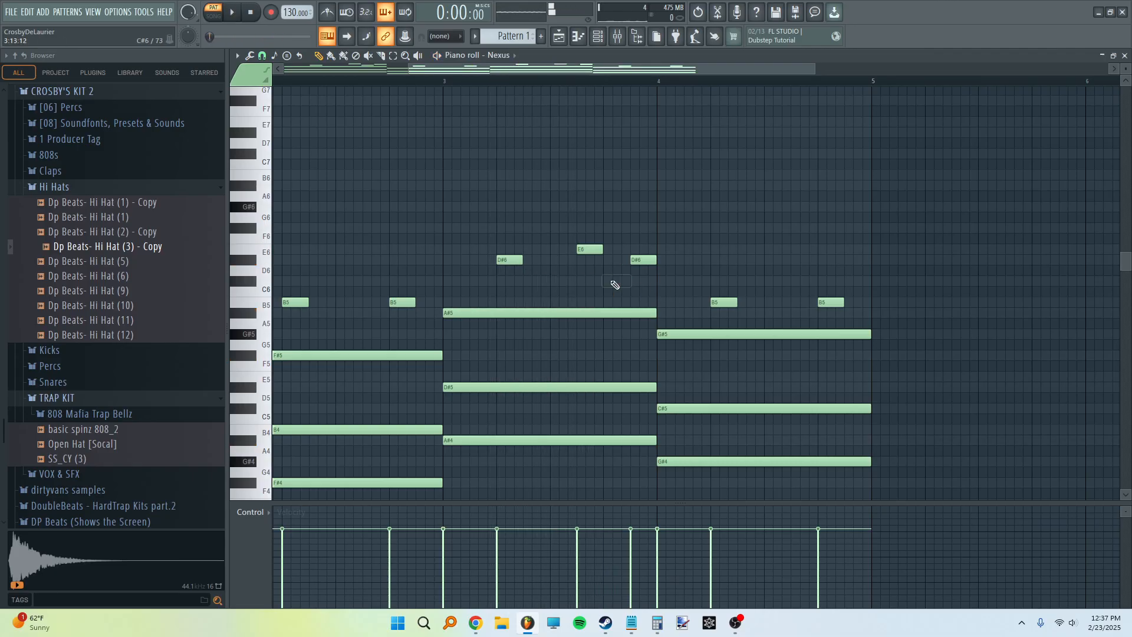
{"action": "key", "text": "space"}
{"action": "left_click_drag", "start_coordinate": [643, 259], "coordinate": [643, 281]}
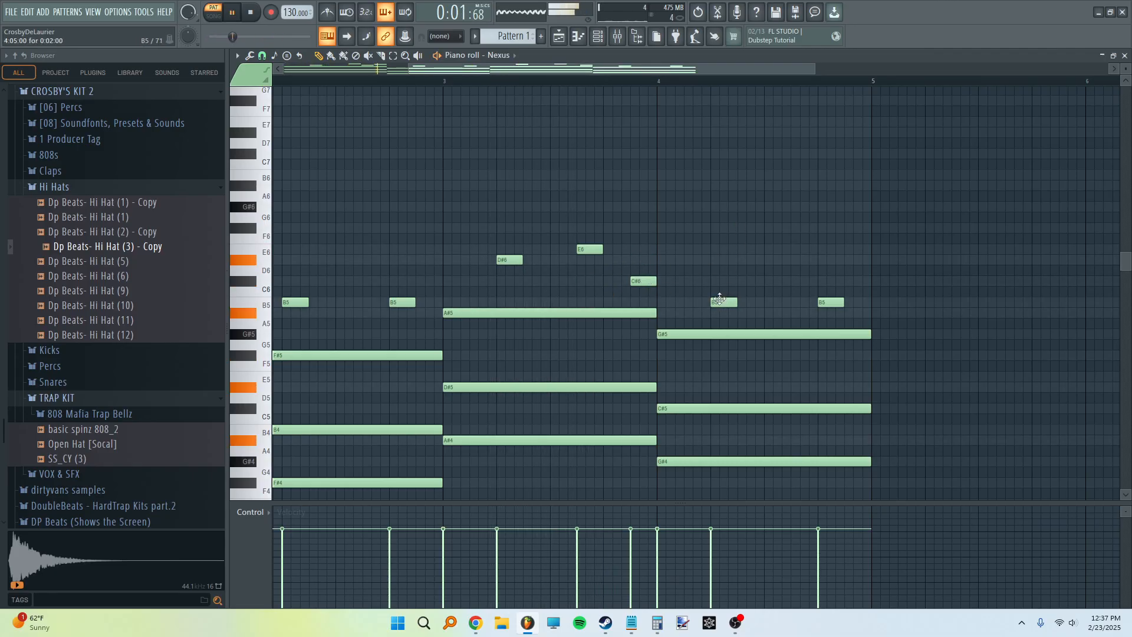
Raise the first melody note of bar 4 to C#6 and listen to the pattern.
{"action": "left_click_drag", "start_coordinate": [720, 302], "coordinate": [721, 281]}
{"action": "scroll", "coordinate": [788, 326], "scroll_direction": "down", "scroll_amount": 1}
{"action": "scroll", "coordinate": [788, 327], "scroll_direction": "down", "scroll_amount": 1}
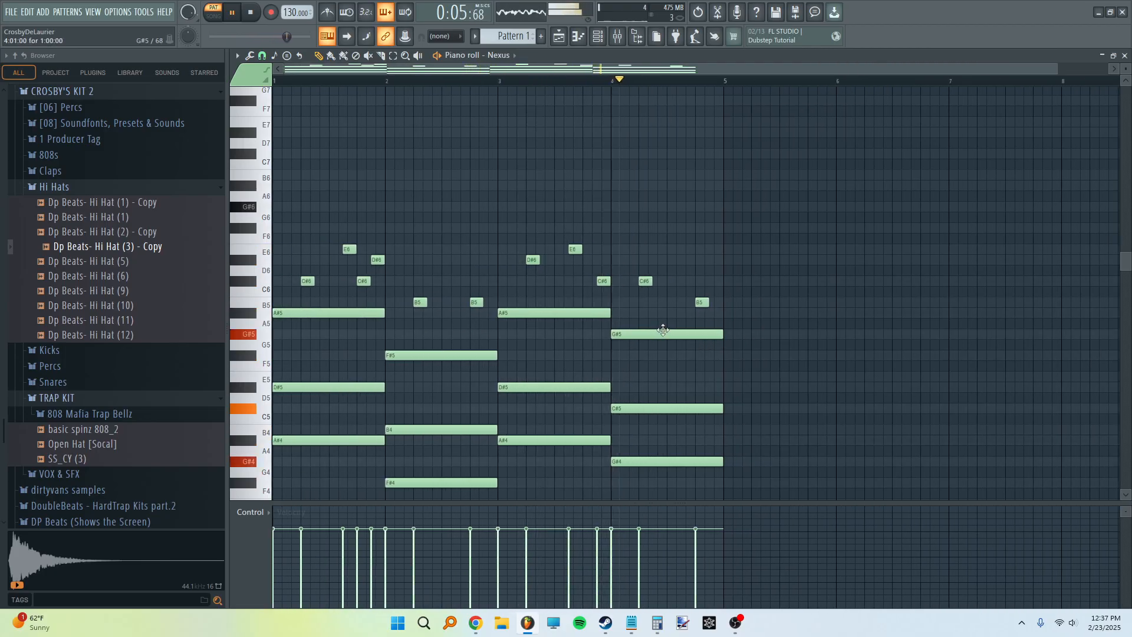
{"action": "scroll", "coordinate": [673, 341], "scroll_direction": "up", "scroll_amount": 2}
{"action": "scroll", "coordinate": [665, 349], "scroll_direction": "down", "scroll_amount": 15}
{"action": "key", "text": "space"}
Copy the lowest row of chord notes down one octave to A#3, F#3, A#3 and G#3 and play the result.
{"action": "left_click_drag", "start_coordinate": [302, 203], "coordinate": [361, 253]}
{"action": "left_click_drag", "start_coordinate": [412, 235], "coordinate": [415, 262]}
{"action": "left_click_drag", "start_coordinate": [527, 204], "coordinate": [534, 220]}
{"action": "left_click", "coordinate": [651, 238], "text": "ctrl"}
{"action": "scroll", "coordinate": [378, 286], "scroll_direction": "up", "scroll_amount": 2}
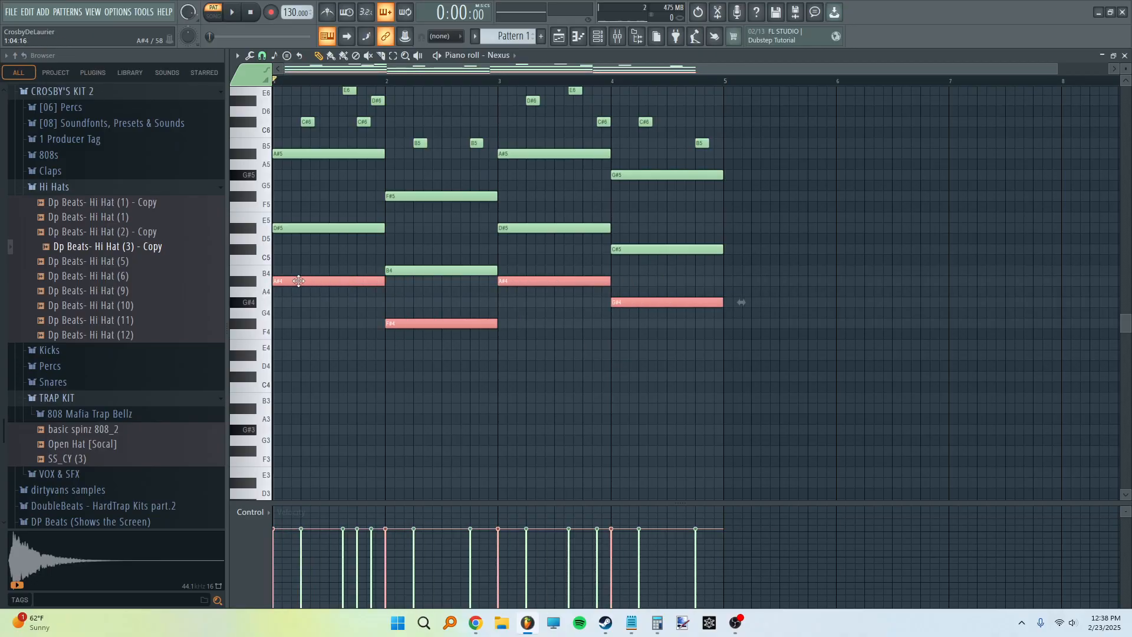
{"action": "key", "text": "ctrl+Down"}
{"action": "key", "text": "space"}
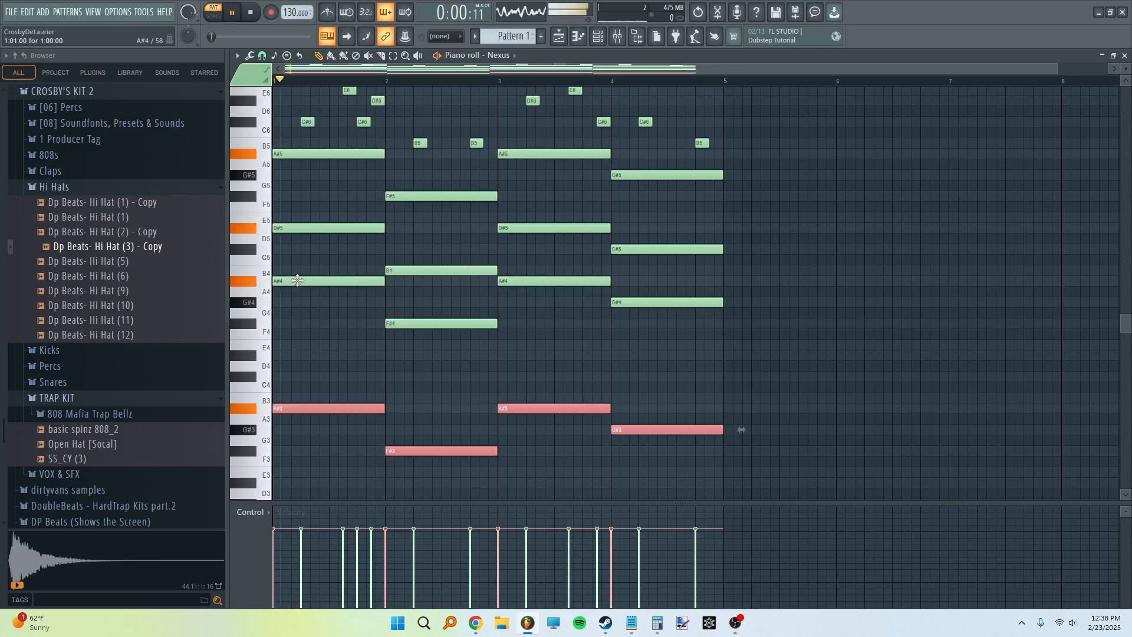
{"action": "scroll", "coordinate": [313, 271], "scroll_direction": "up", "scroll_amount": 4}
{"action": "scroll", "coordinate": [386, 230], "scroll_direction": "down", "scroll_amount": 3}
{"action": "scroll", "coordinate": [389, 230], "scroll_direction": "up", "scroll_amount": 3}
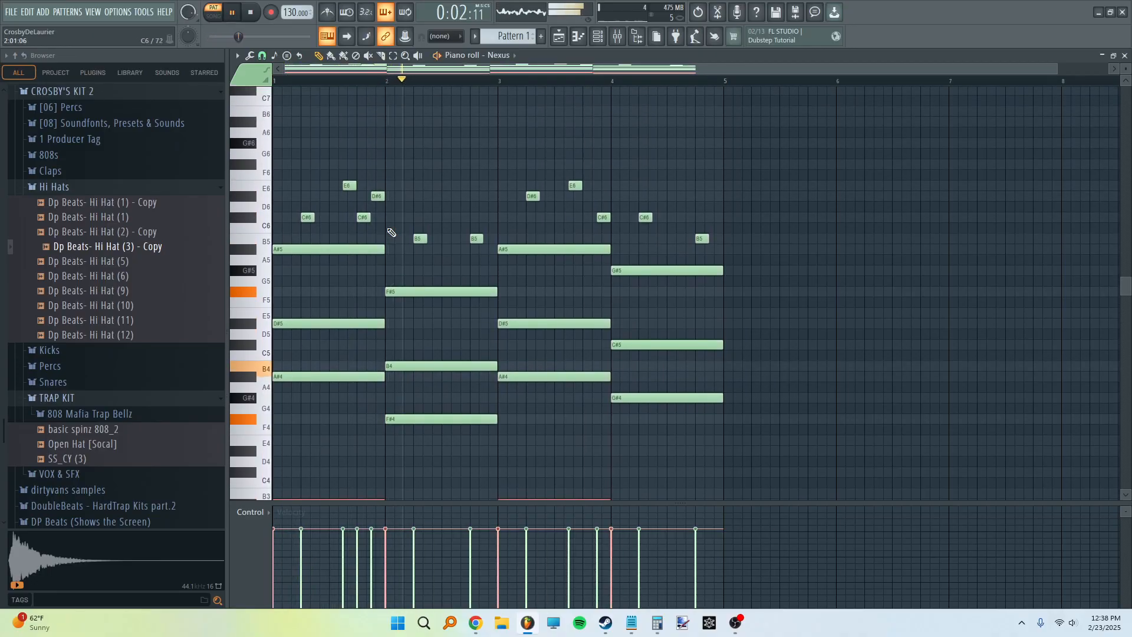
{"action": "key", "text": "space"}
Select all notes in the pattern and transpose them up three semitones.
{"action": "key", "text": "ctrl+a"}
{"action": "scroll", "coordinate": [592, 265], "scroll_direction": "down", "scroll_amount": 3}
{"action": "scroll", "coordinate": [519, 218], "scroll_direction": "up", "scroll_amount": 3}
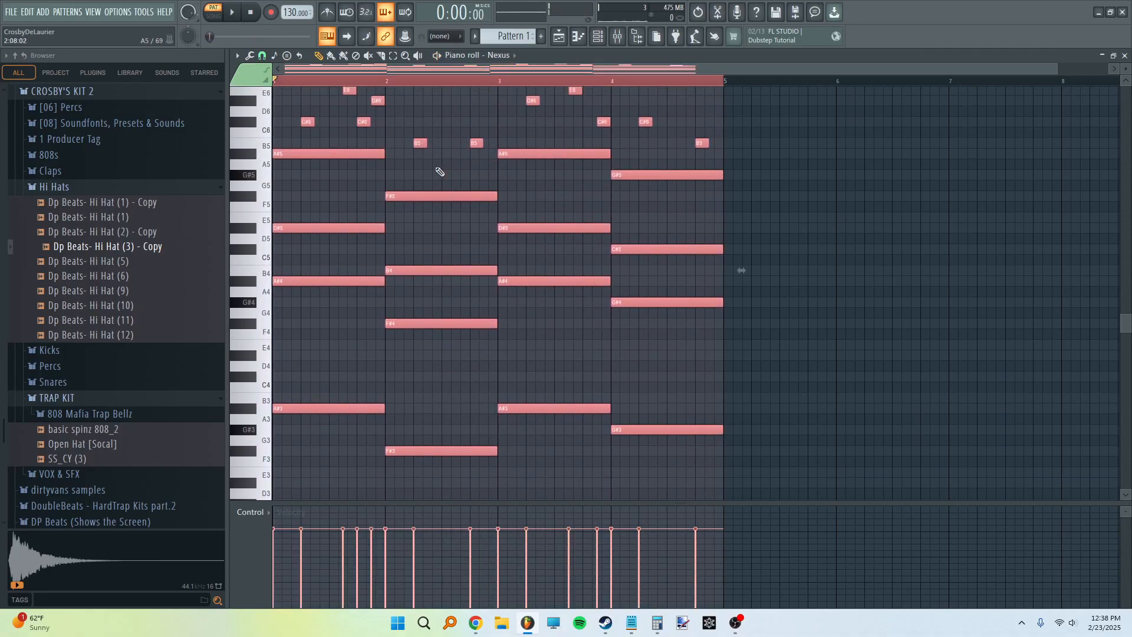
{"action": "scroll", "coordinate": [413, 236], "scroll_direction": "up", "scroll_amount": 3}
{"action": "scroll", "coordinate": [542, 258], "scroll_direction": "down", "scroll_amount": 3}
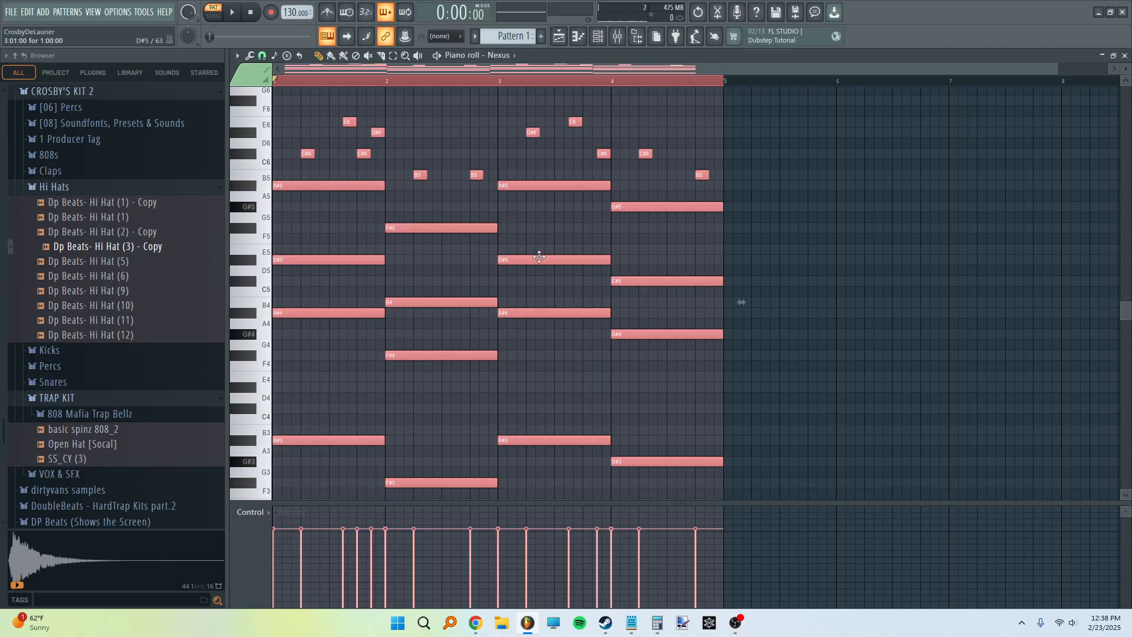
{"action": "key", "text": "shift+Up"}
{"action": "key", "text": "shift+Up"}
{"action": "key", "text": "shift+Up"}
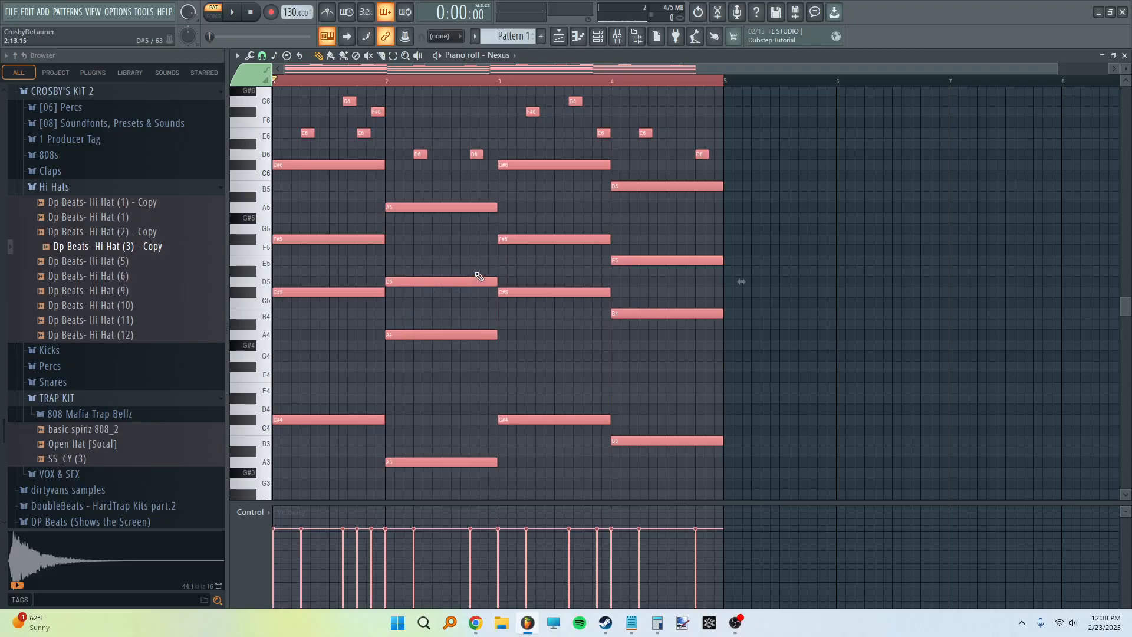
Set the piano roll's scale highlighting to Automatic.
{"action": "left_click", "coordinate": [237, 56]}
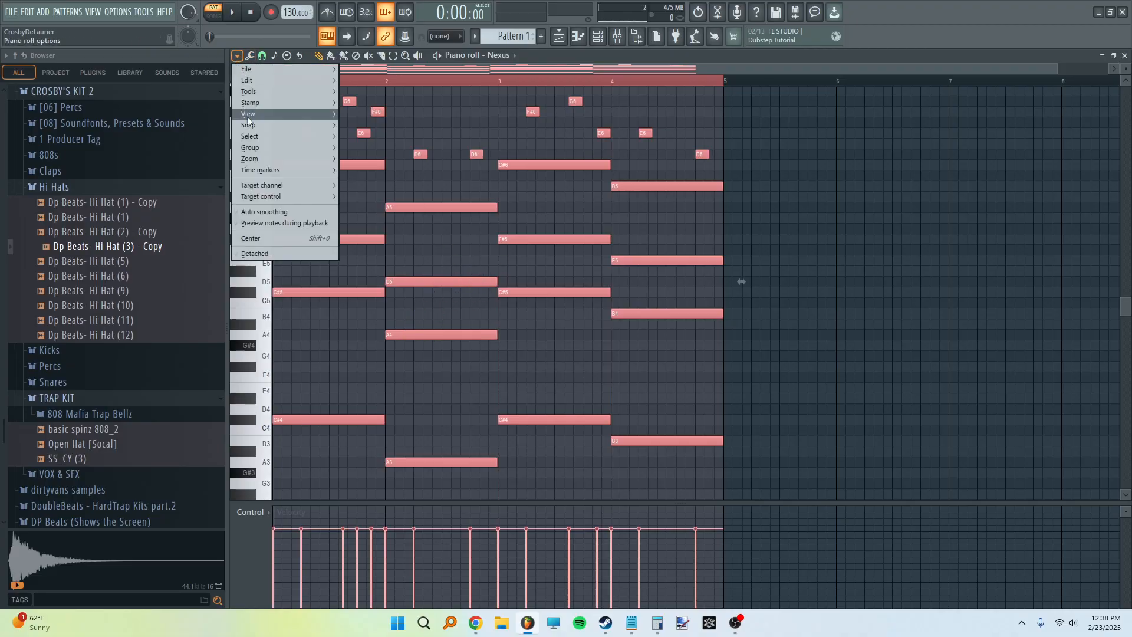
{"action": "mouse_move", "coordinate": [259, 113]}
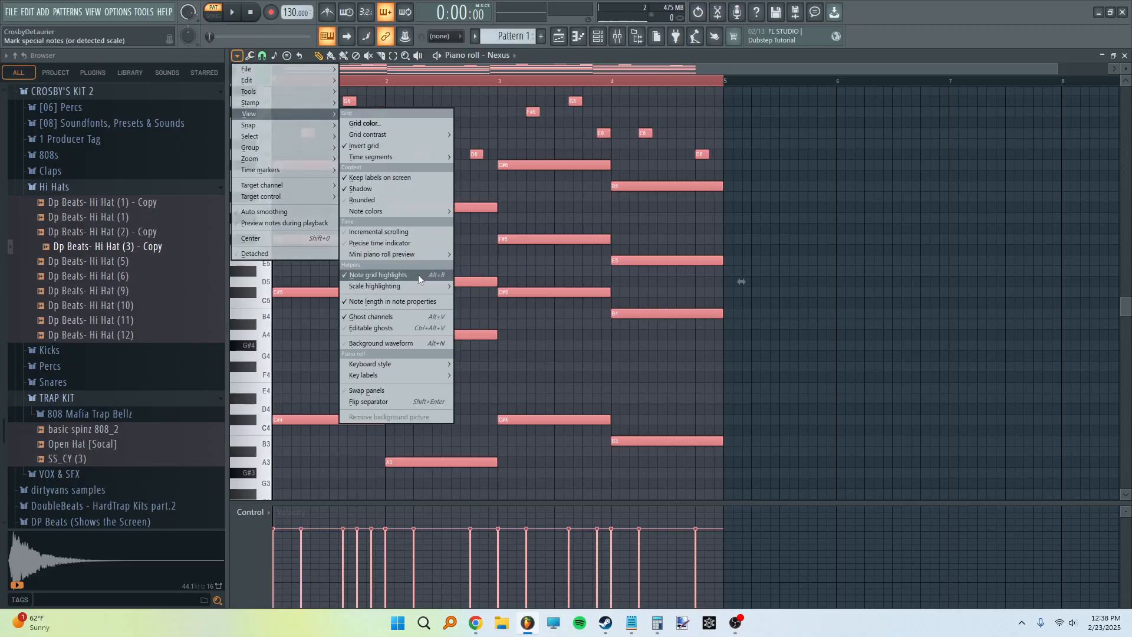
{"action": "mouse_move", "coordinate": [417, 282]}
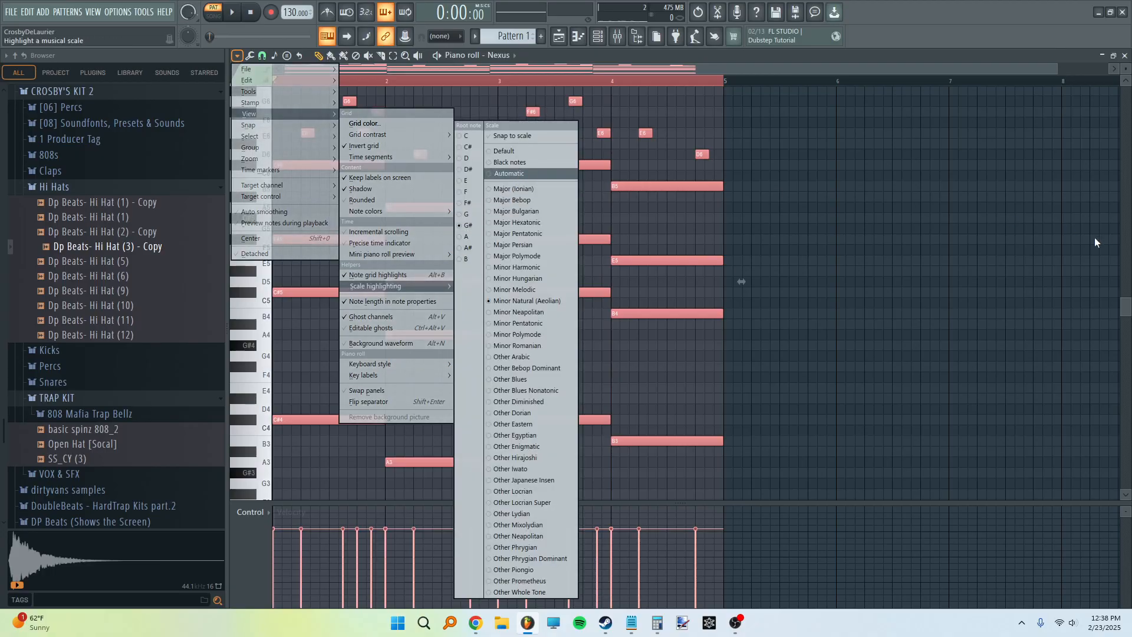
{"action": "left_click", "coordinate": [516, 174]}
Look over the transposed melody and chord notes and play the pattern.
{"action": "scroll", "coordinate": [627, 230], "scroll_direction": "up", "scroll_amount": 3}
{"action": "scroll", "coordinate": [473, 189], "scroll_direction": "up", "scroll_amount": 1}
{"action": "scroll", "coordinate": [442, 218], "scroll_direction": "down", "scroll_amount": 3}
{"action": "scroll", "coordinate": [517, 250], "scroll_direction": "up", "scroll_amount": 3}
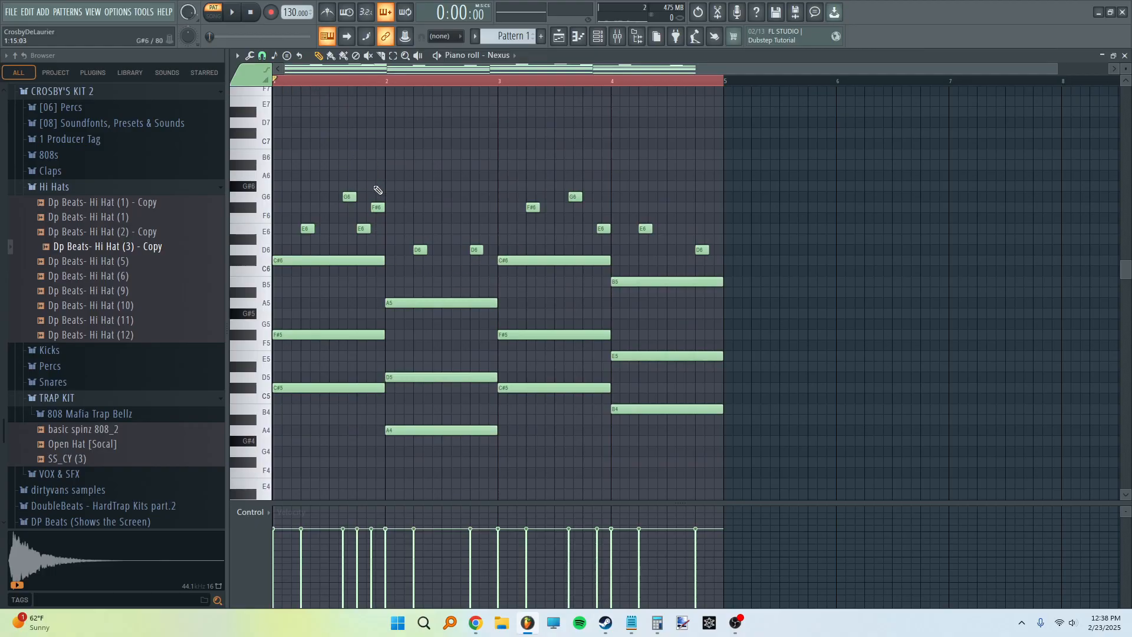
{"action": "scroll", "coordinate": [522, 252], "scroll_direction": "up", "scroll_amount": 3}
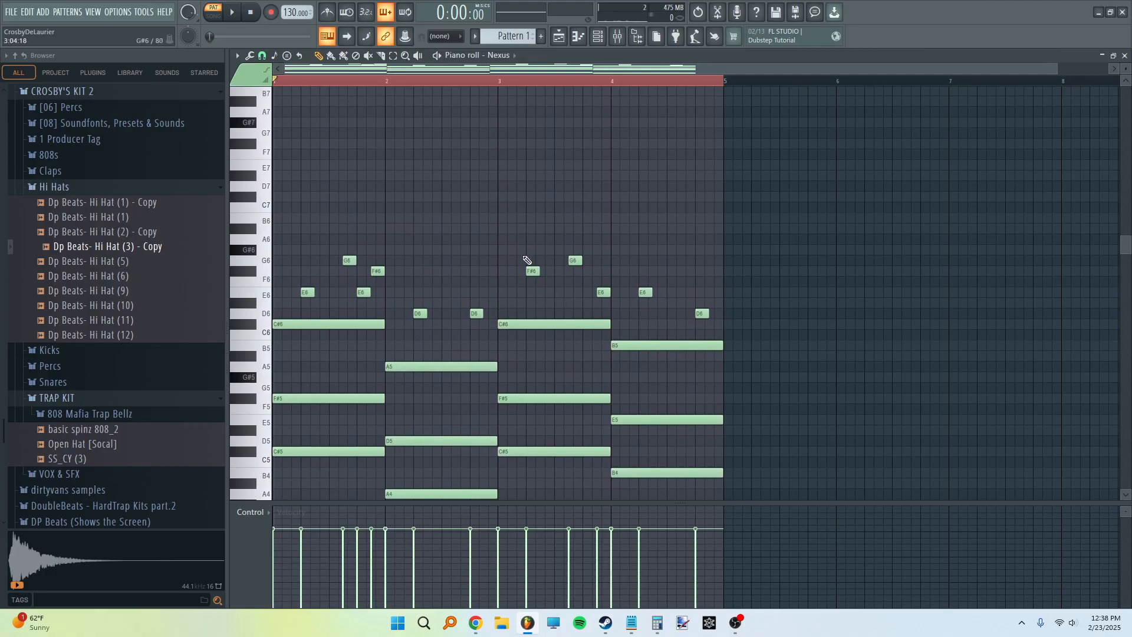
{"action": "scroll", "coordinate": [522, 262], "scroll_direction": "down", "scroll_amount": 1}
{"action": "scroll", "coordinate": [516, 265], "scroll_direction": "up", "scroll_amount": 3}
{"action": "scroll", "coordinate": [488, 273], "scroll_direction": "down", "scroll_amount": 7}
{"action": "key", "text": "space"}
{"action": "scroll", "coordinate": [498, 298], "scroll_direction": "down", "scroll_amount": 7}
{"action": "scroll", "coordinate": [502, 299], "scroll_direction": "up", "scroll_amount": 7}
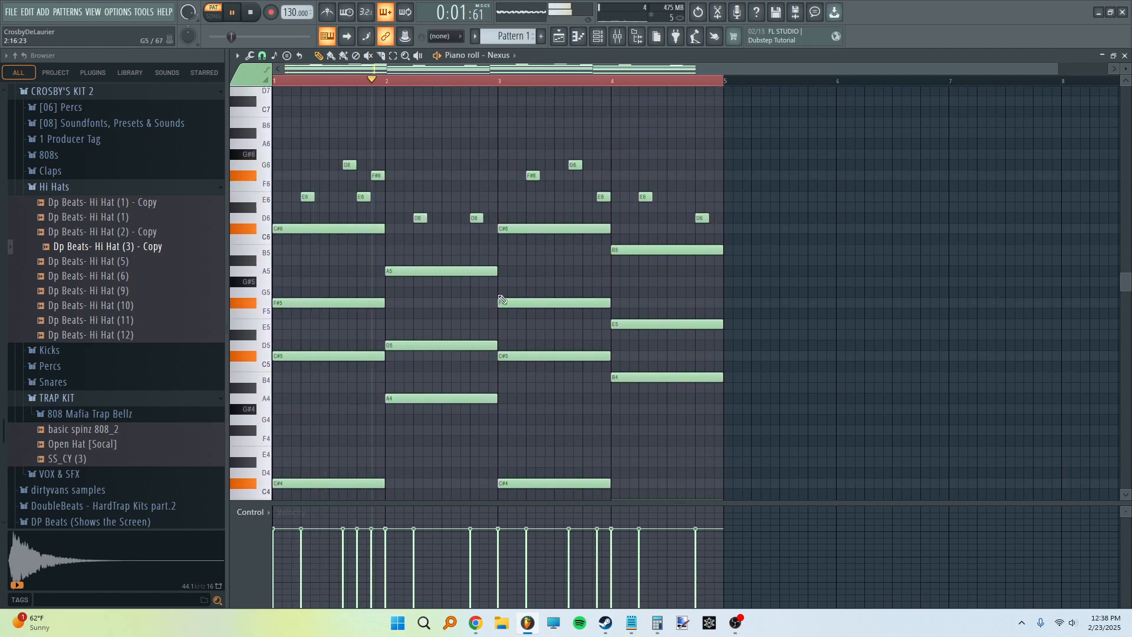
{"action": "key", "text": "space"}
Transpose all notes down two semitones, playing the pattern after each semitone.
{"action": "key", "text": "ctrl+a"}
{"action": "key", "text": "shift+Down"}
{"action": "key", "text": "space"}
{"action": "key", "text": "space"}
{"action": "key", "text": "shift+Down"}
{"action": "key", "text": "space"}
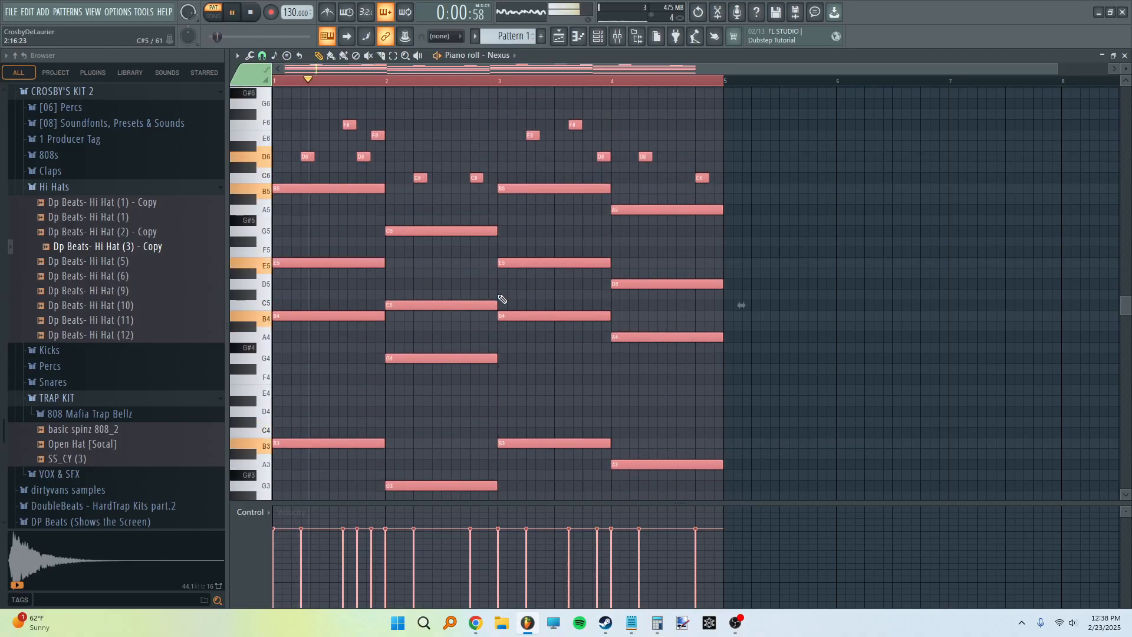
Transpose all notes down four more semitones and play the pattern from the start.
{"action": "key", "text": "shift+Down"}
{"action": "key", "text": "shift+Down"}
{"action": "key", "text": "shift+Down"}
{"action": "key", "text": "shift+Down"}
{"action": "key", "text": "space"}
{"action": "key", "text": "space"}
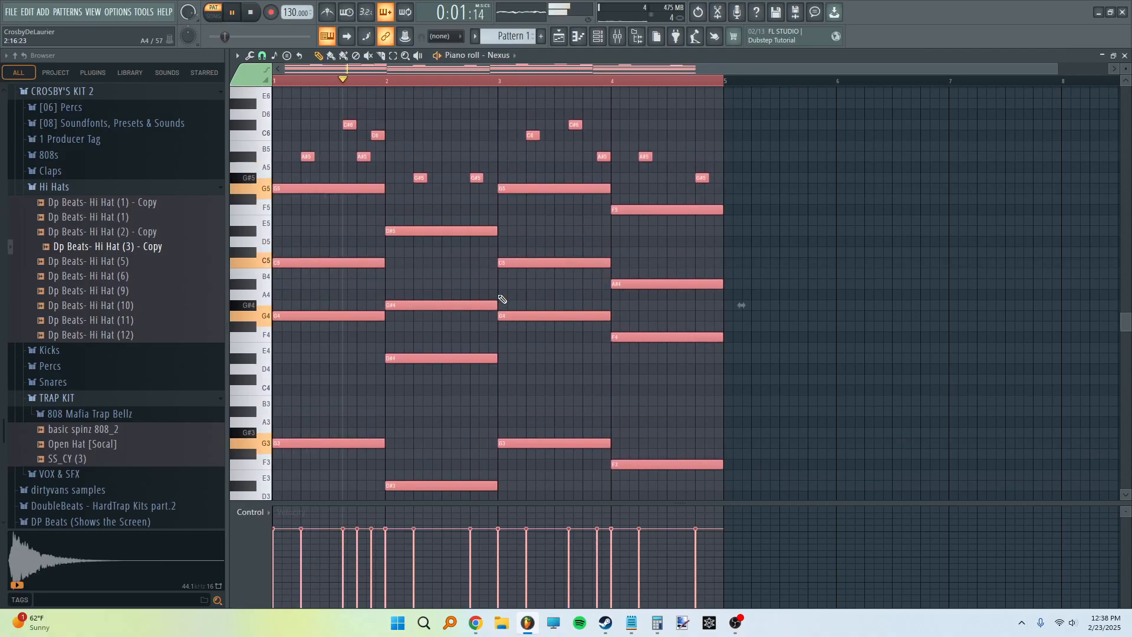
Delete the lower octave bass notes G3, D#3, G3 and F3, and play the pattern without them.
{"action": "key", "text": "space"}
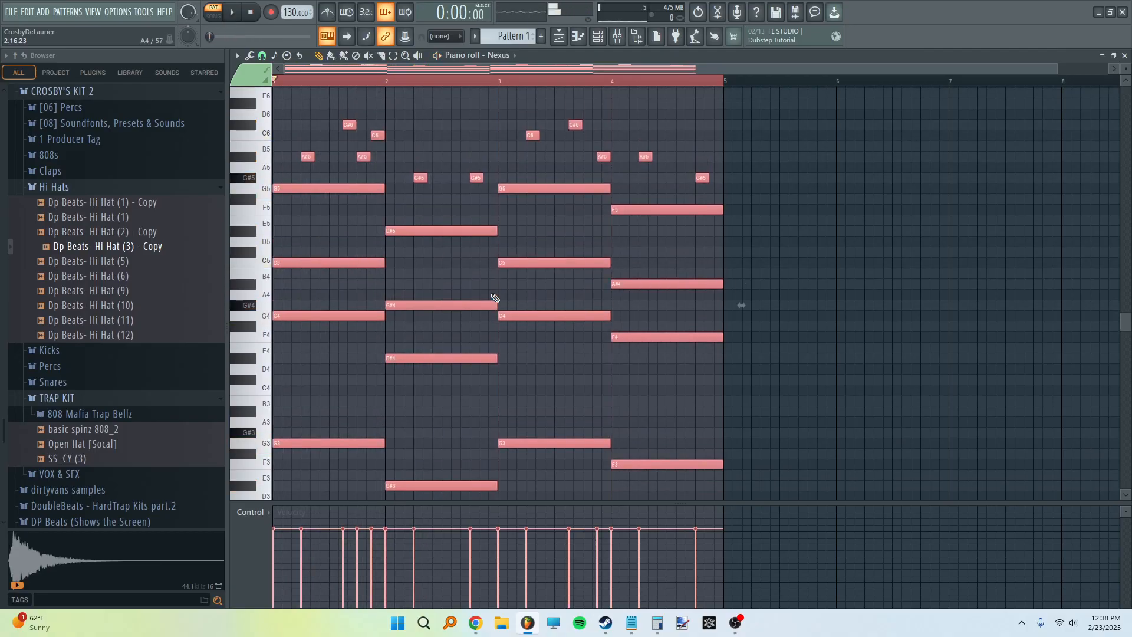
{"action": "scroll", "coordinate": [497, 296], "scroll_direction": "down", "scroll_amount": 5}
{"action": "right_click", "coordinate": [346, 256]}
{"action": "right_click", "coordinate": [351, 283]}
{"action": "right_click", "coordinate": [442, 326]}
{"action": "right_click", "coordinate": [581, 284]}
{"action": "right_click", "coordinate": [651, 306]}
{"action": "scroll", "coordinate": [666, 329], "scroll_direction": "up", "scroll_amount": 4}
{"action": "key", "text": "space"}
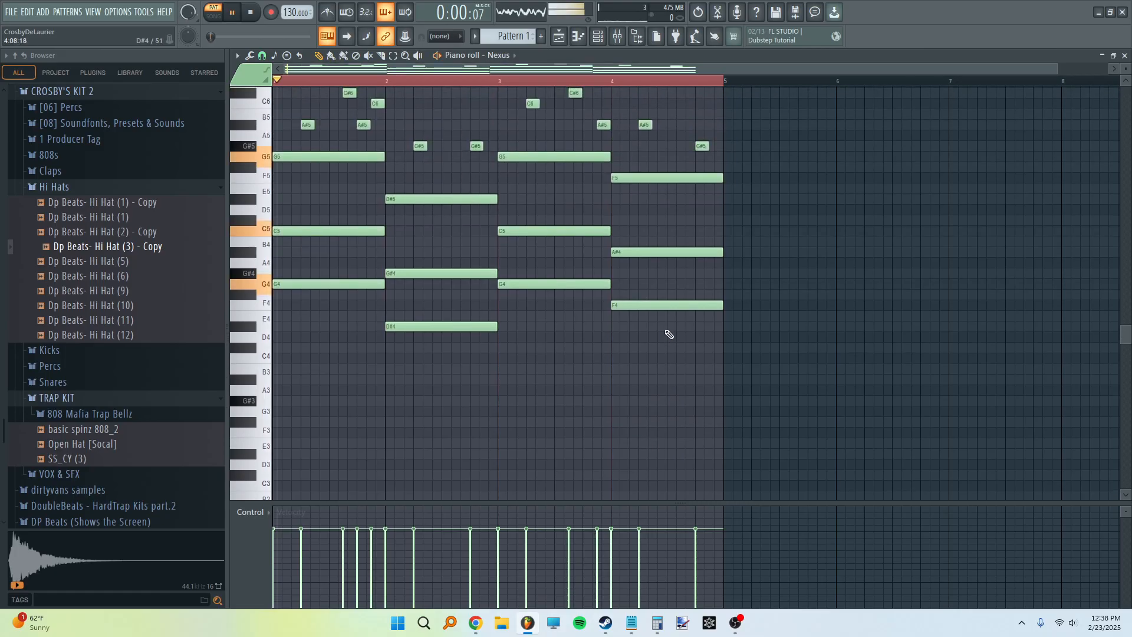
{"action": "scroll", "coordinate": [488, 331], "scroll_direction": "up", "scroll_amount": 5}
{"action": "scroll", "coordinate": [476, 338], "scroll_direction": "down", "scroll_amount": 4}
{"action": "scroll", "coordinate": [475, 346], "scroll_direction": "up", "scroll_amount": 2}
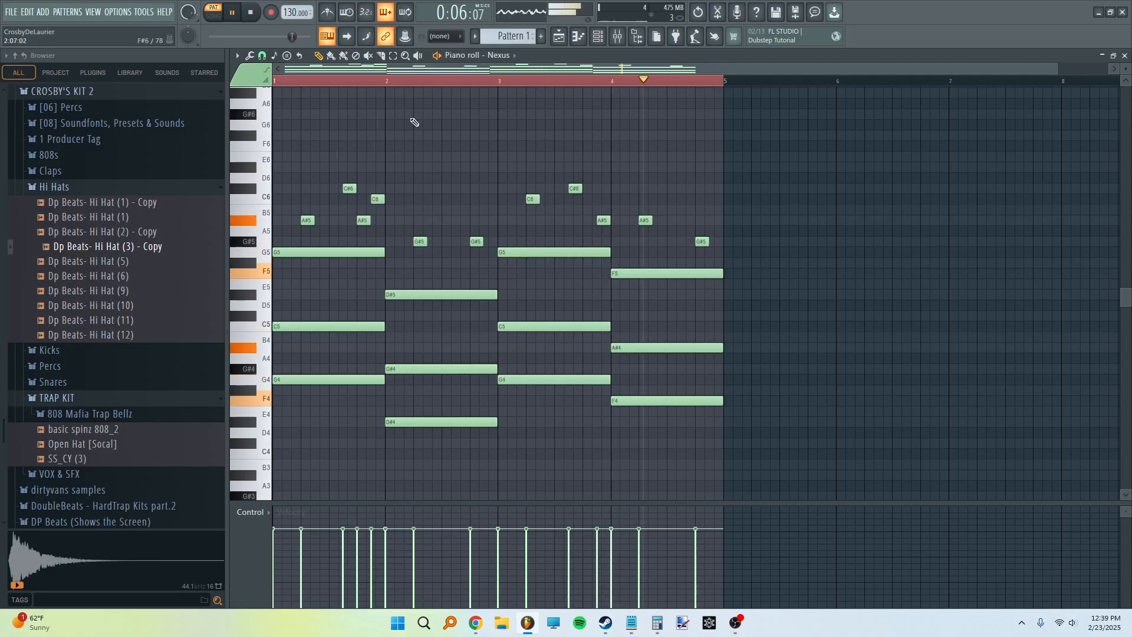
{"action": "key", "text": "space"}
Set the piano roll's scale highlighting to Automatic to identify the key of the transposed pattern.
{"action": "left_click", "coordinate": [238, 56]}
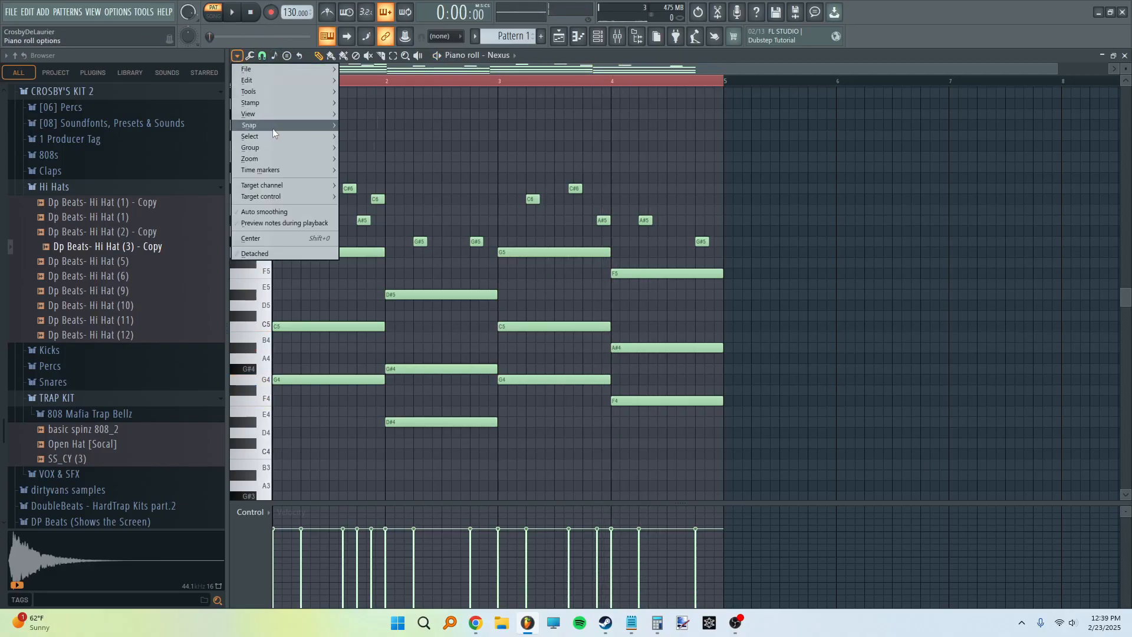
{"action": "mouse_move", "coordinate": [273, 114]}
{"action": "mouse_move", "coordinate": [421, 284]}
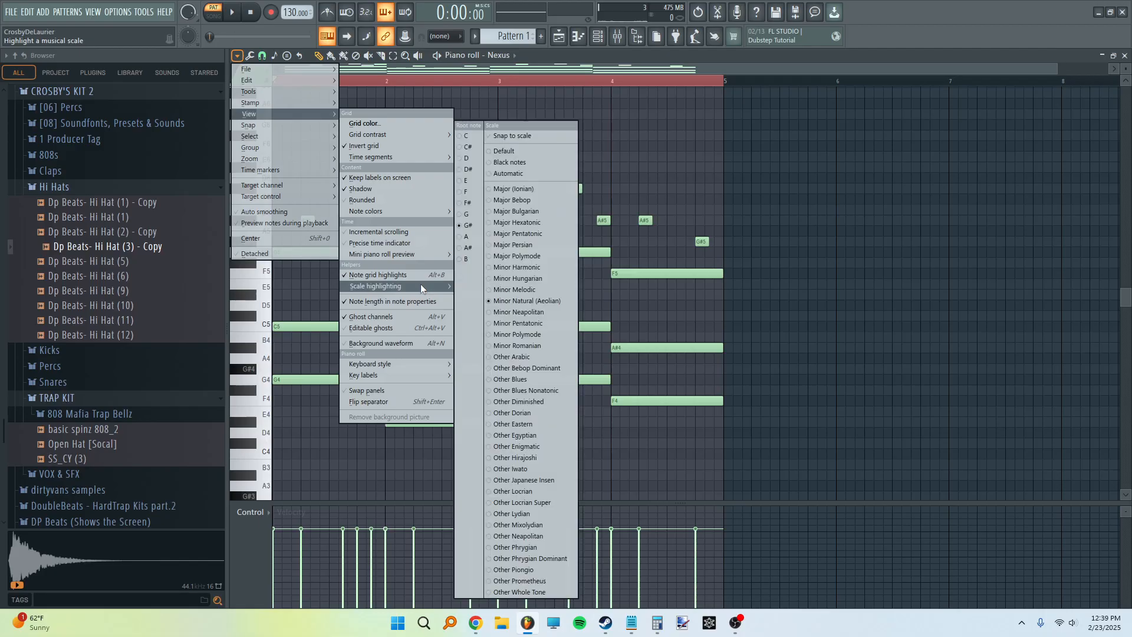
{"action": "left_click", "coordinate": [540, 172]}
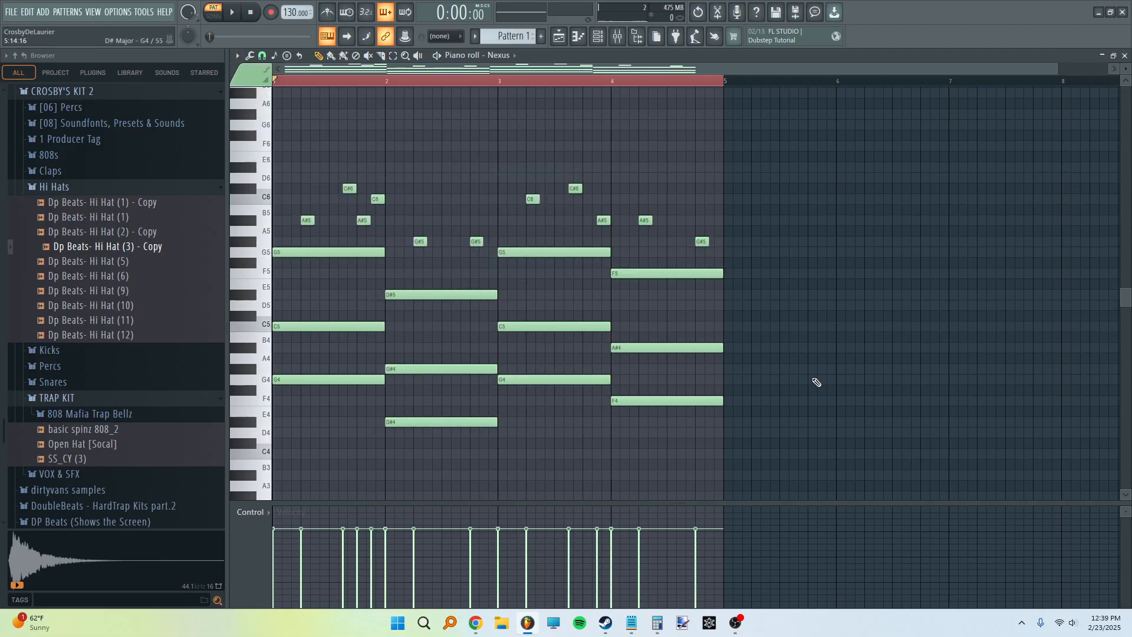
{"action": "scroll", "coordinate": [719, 306], "scroll_direction": "up", "scroll_amount": 2}
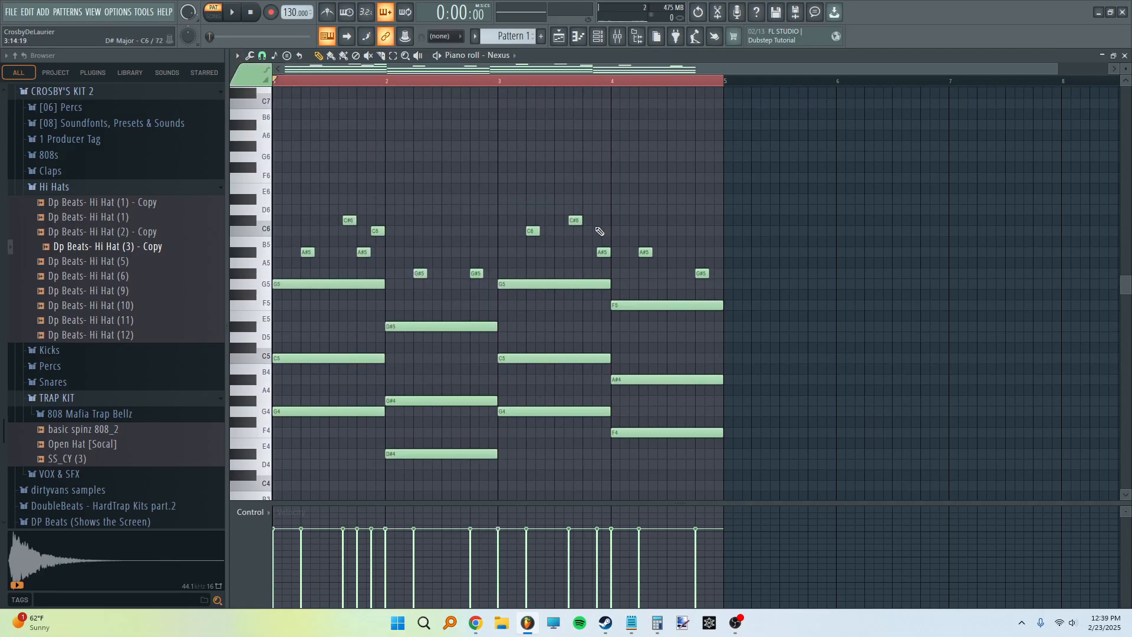
{"action": "left_click_drag", "start_coordinate": [591, 219], "coordinate": [328, 207]}
{"action": "left_click", "coordinate": [348, 209], "text": "ctrl"}
Set the scale highlighting to Major (Ionian) with D# as the root note.
{"action": "left_click", "coordinate": [237, 57]}
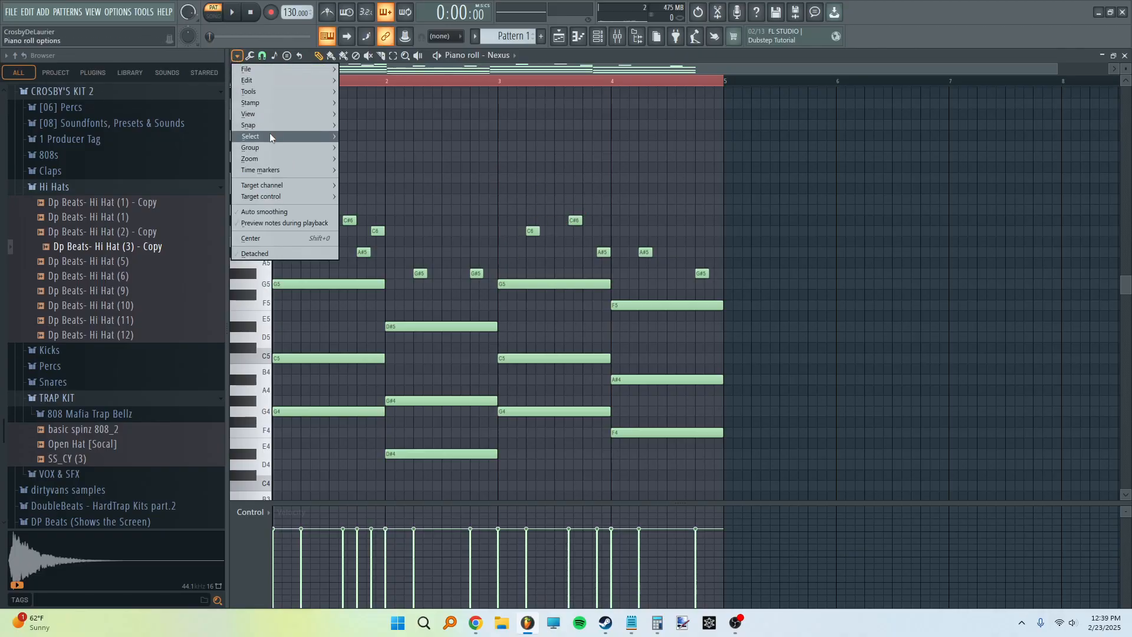
{"action": "mouse_move", "coordinate": [278, 116]}
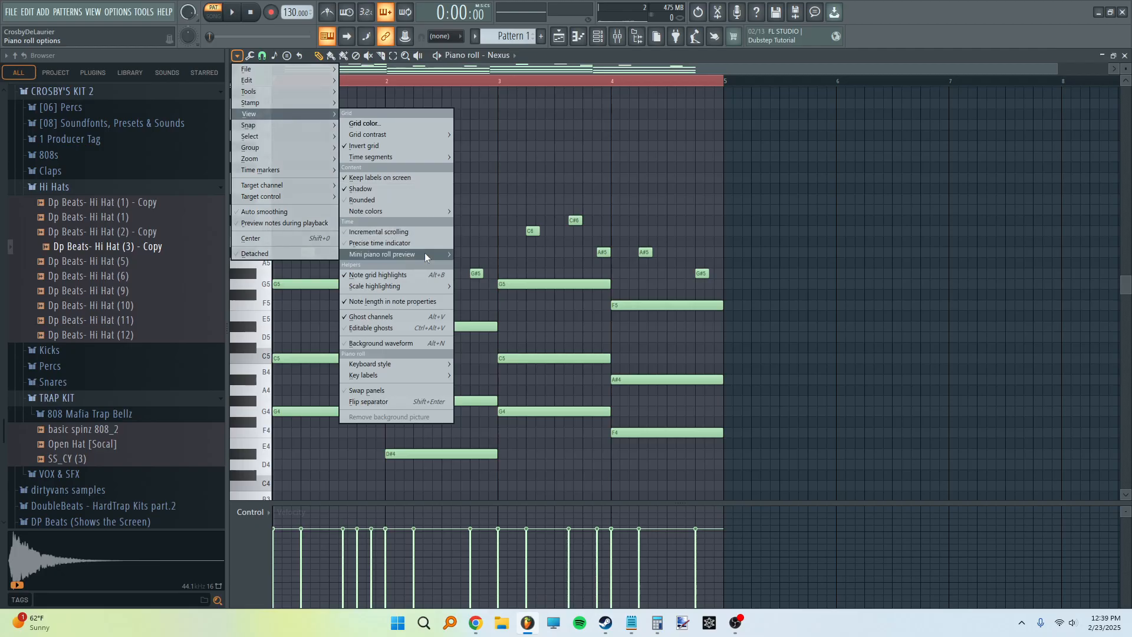
{"action": "mouse_move", "coordinate": [406, 286]}
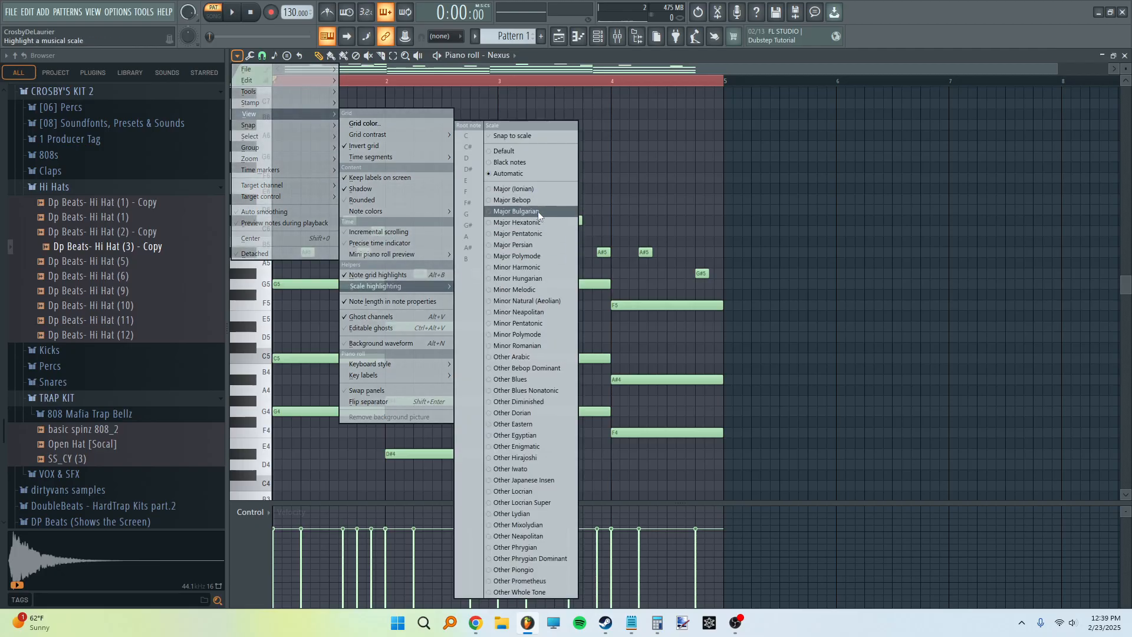
{"action": "left_click", "coordinate": [539, 191]}
{"action": "left_click", "coordinate": [237, 55]}
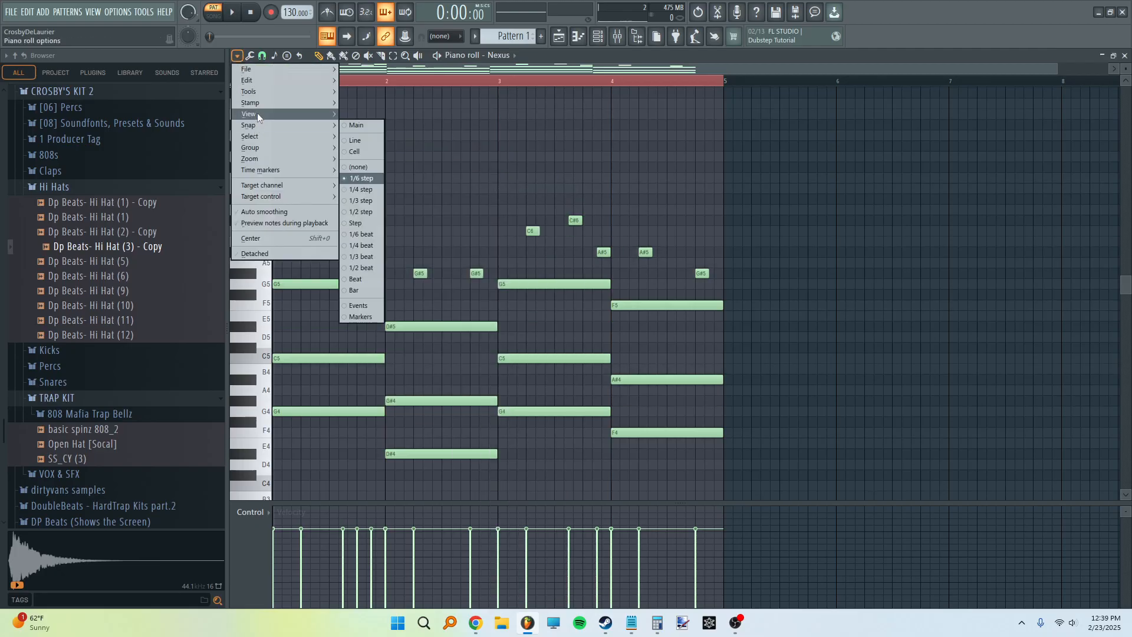
{"action": "mouse_move", "coordinate": [257, 113]}
{"action": "mouse_move", "coordinate": [407, 286]}
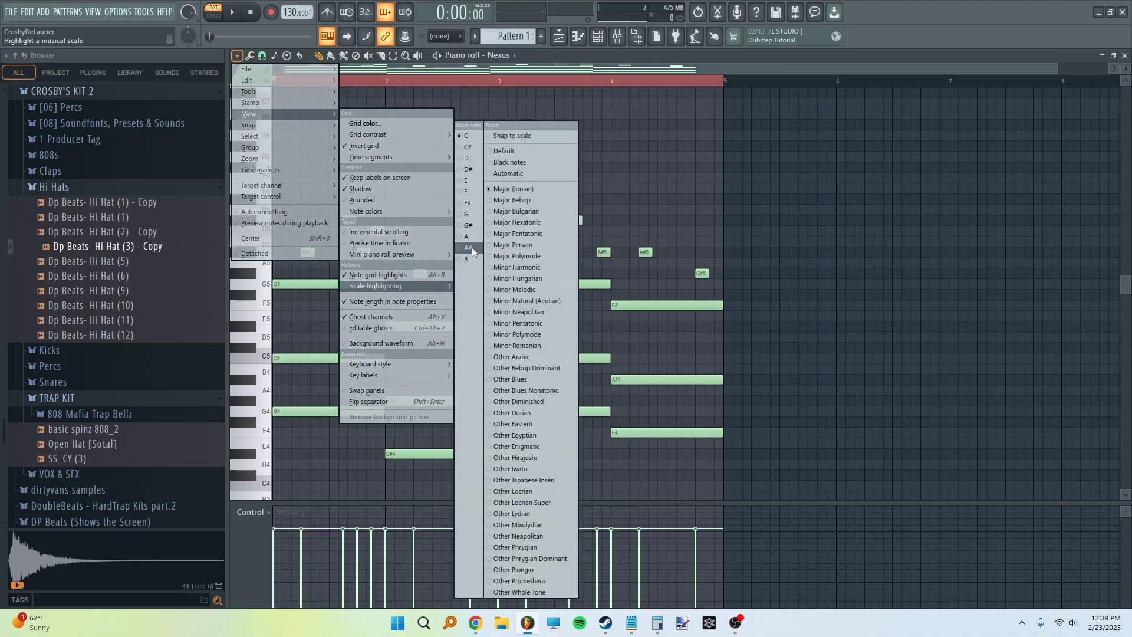
{"action": "left_click", "coordinate": [468, 169]}
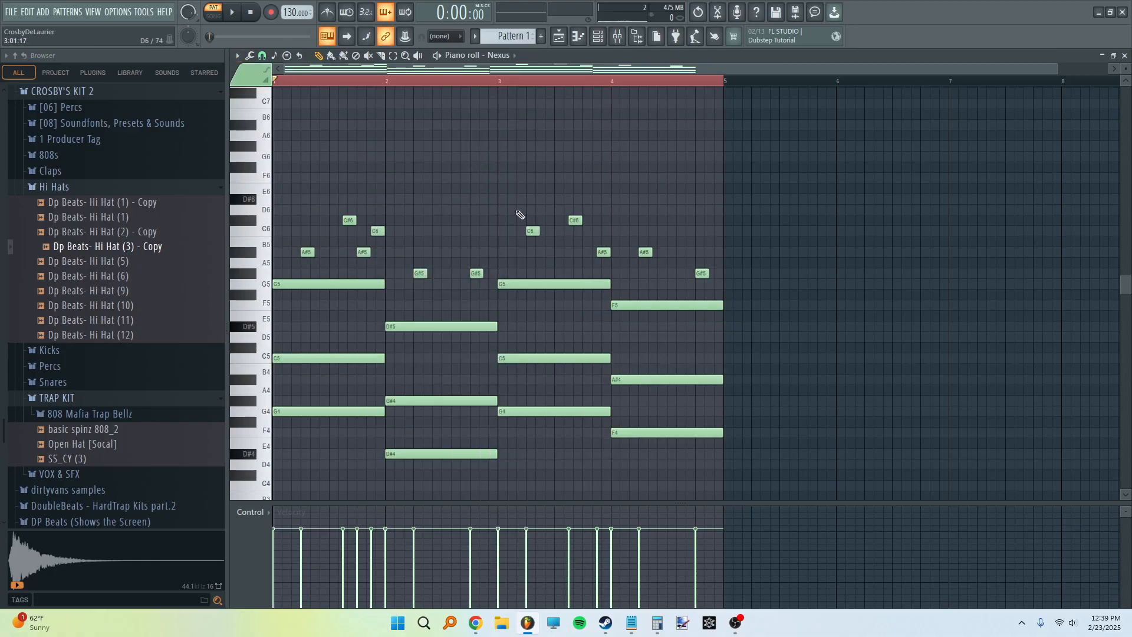
Raise both C#6 melody notes one semitone to D6 and play the pattern.
{"action": "left_click_drag", "start_coordinate": [631, 182], "coordinate": [221, 220]}
{"action": "key", "text": "shift+Up"}
{"action": "left_click", "coordinate": [818, 130]}
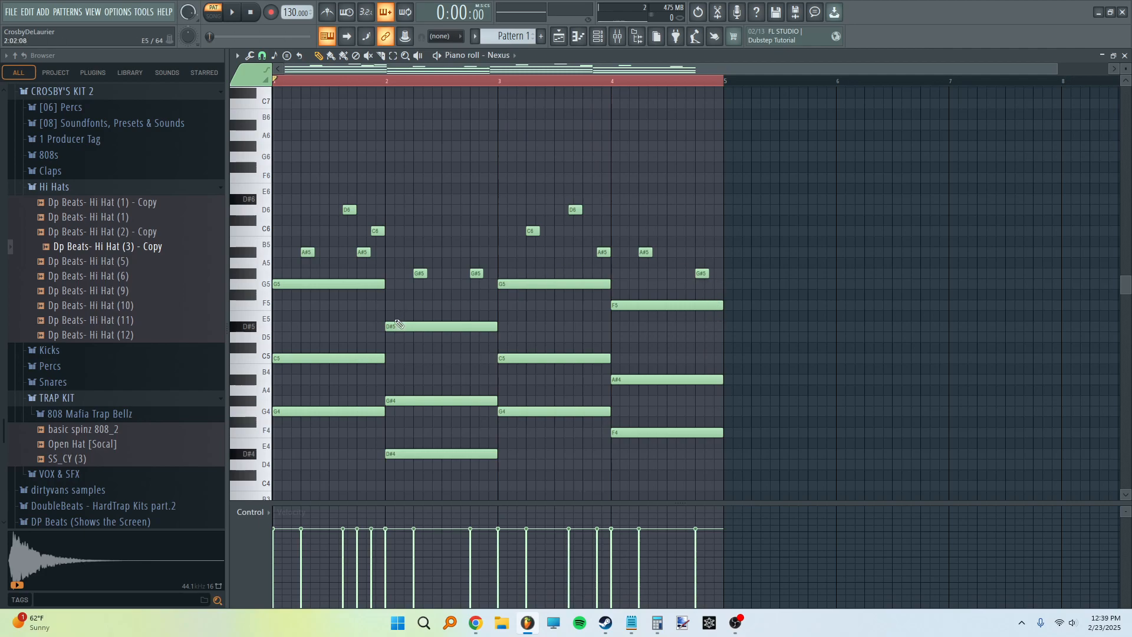
{"action": "key", "text": "space"}
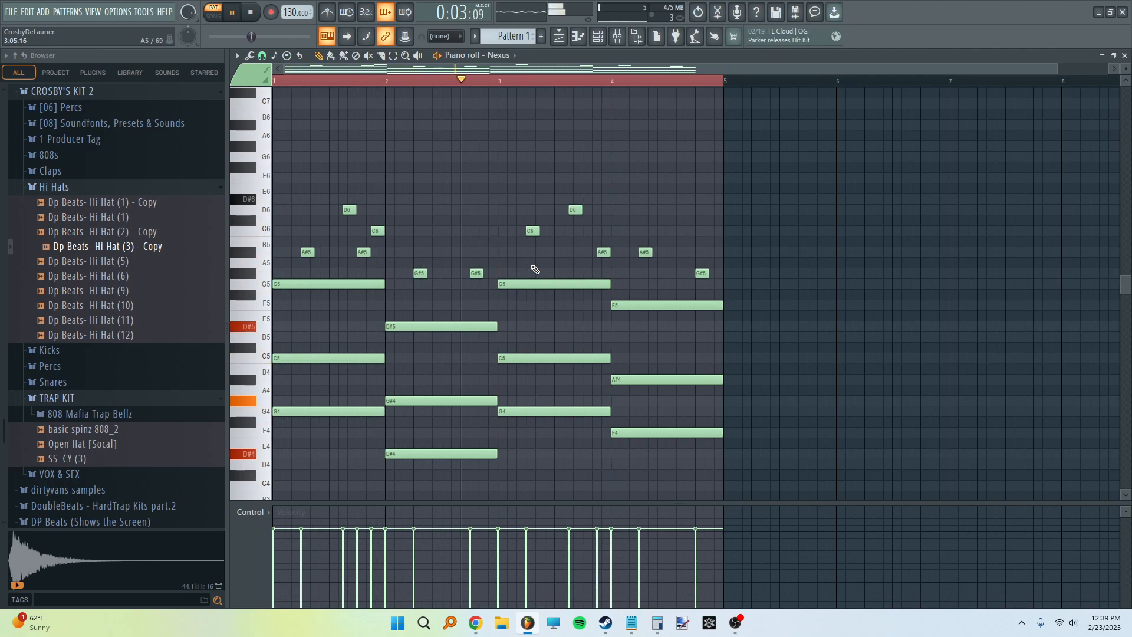
{"action": "key", "text": "space"}
{"action": "scroll", "coordinate": [405, 265], "scroll_direction": "down", "scroll_amount": 1, "text": "ctrl"}
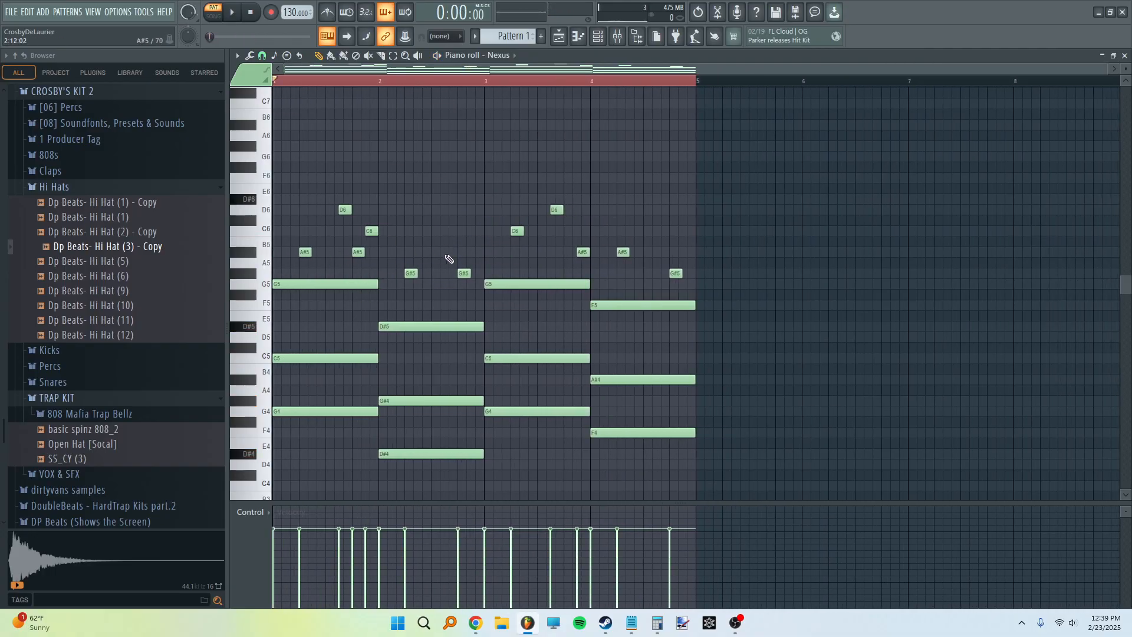
{"action": "scroll", "coordinate": [472, 255], "scroll_direction": "up", "scroll_amount": 1}
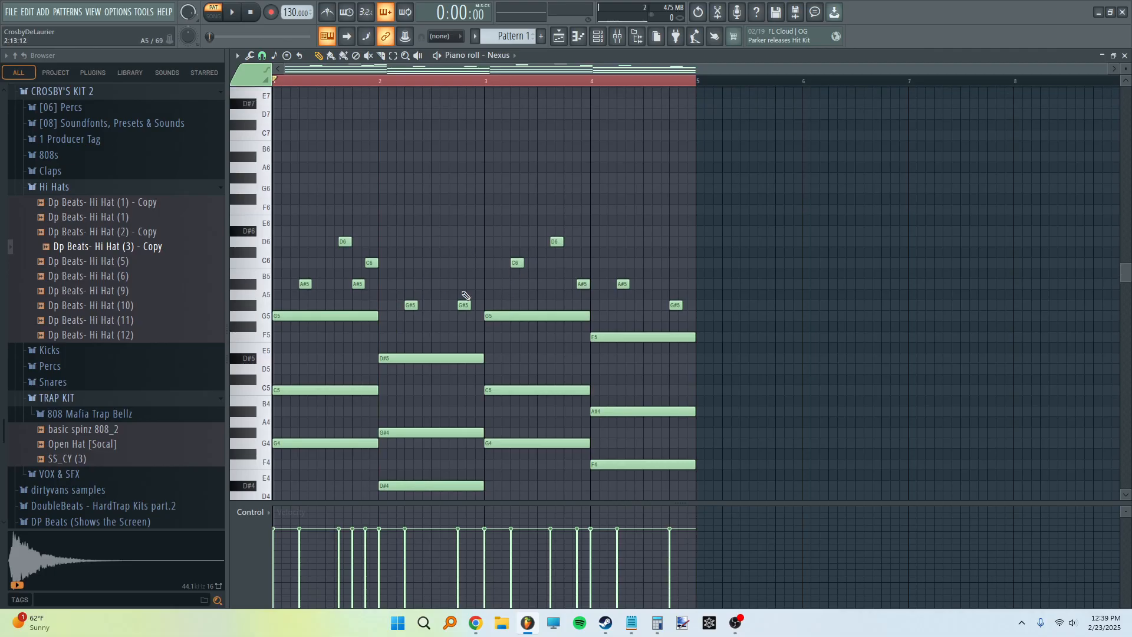
{"action": "scroll", "coordinate": [450, 249], "scroll_direction": "up", "scroll_amount": 1}
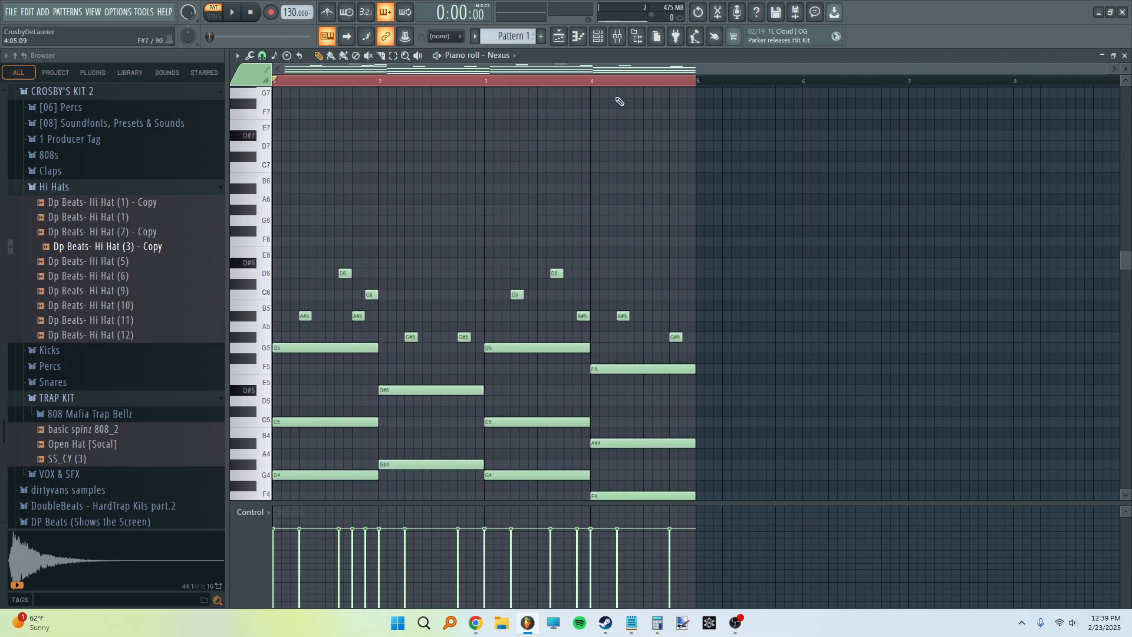
{"action": "scroll", "coordinate": [582, 152], "scroll_direction": "down", "scroll_amount": 3}
{"action": "scroll", "coordinate": [541, 218], "scroll_direction": "up", "scroll_amount": 2}
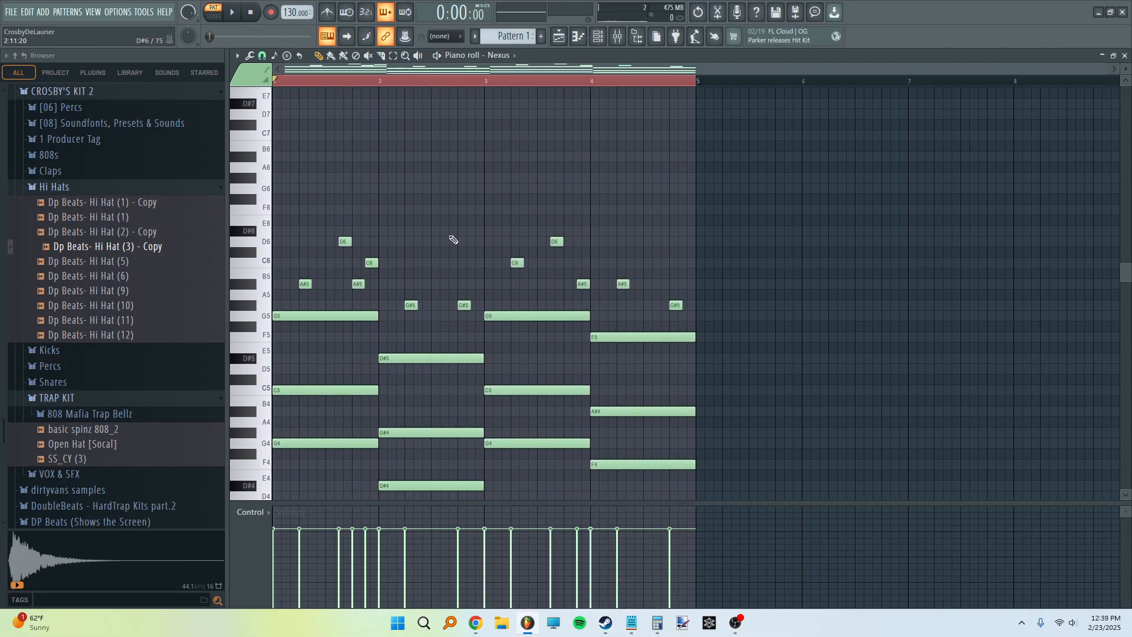
Replace the 808 HiHat channel with a second Nexus instance.
{"action": "left_click", "coordinate": [597, 36]}
{"action": "right_click", "coordinate": [416, 317]}
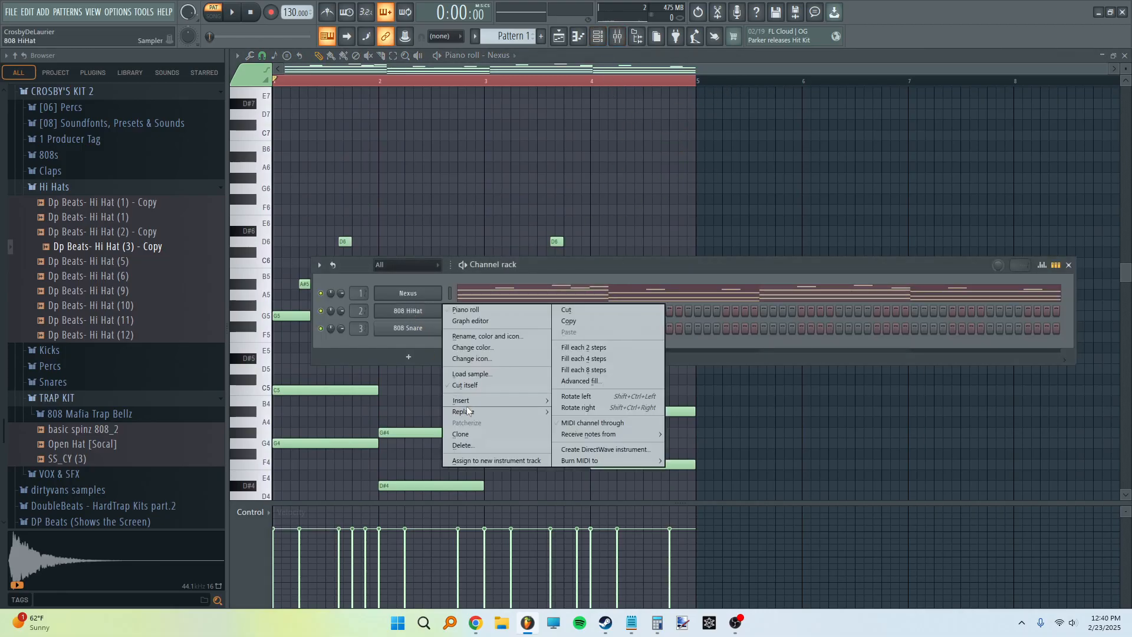
{"action": "mouse_move", "coordinate": [596, 367]}
{"action": "left_click", "coordinate": [678, 243]}
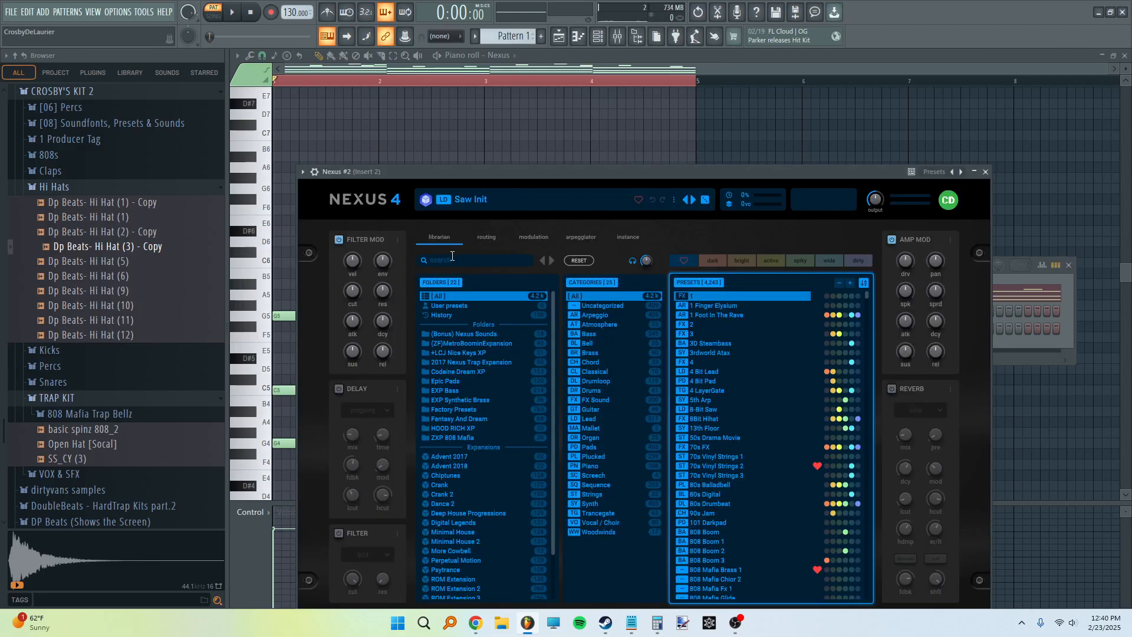
Search the new Nexus instance's presets for strings, audition several of them and load Hybrid Strings 3.
{"action": "left_click", "coordinate": [452, 256]}
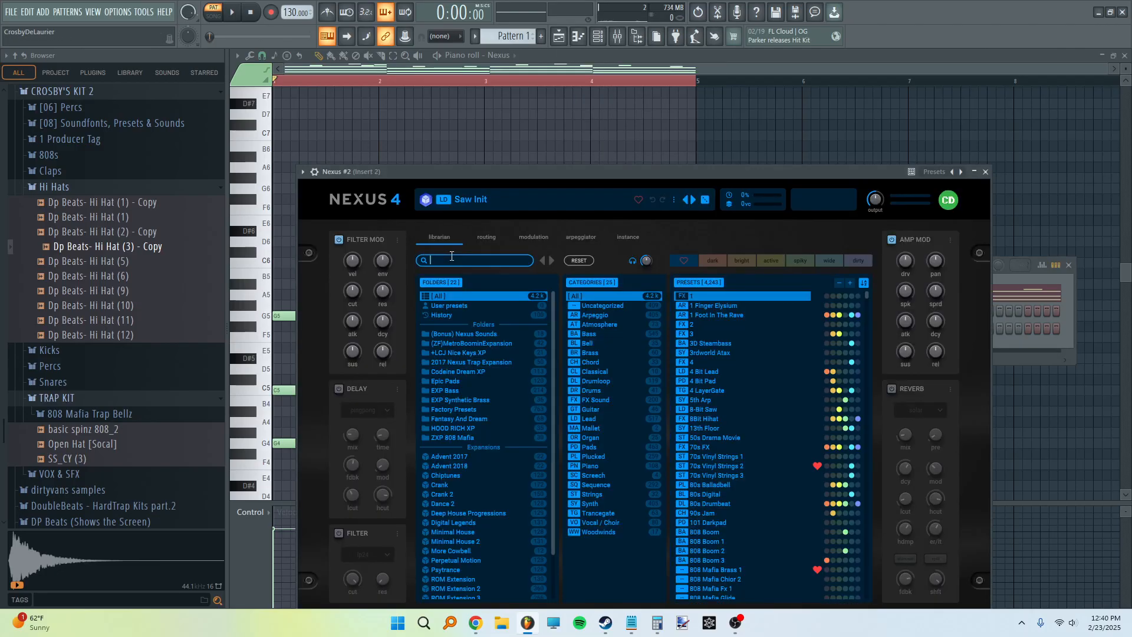
{"action": "type", "text": "strings"}
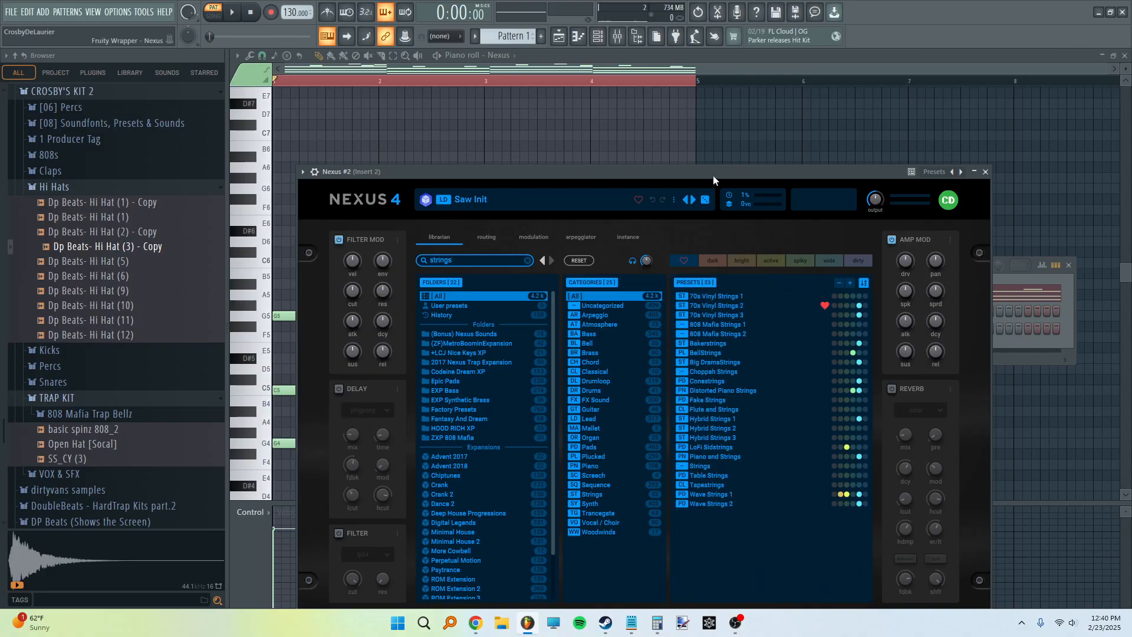
{"action": "left_click", "coordinate": [722, 305]}
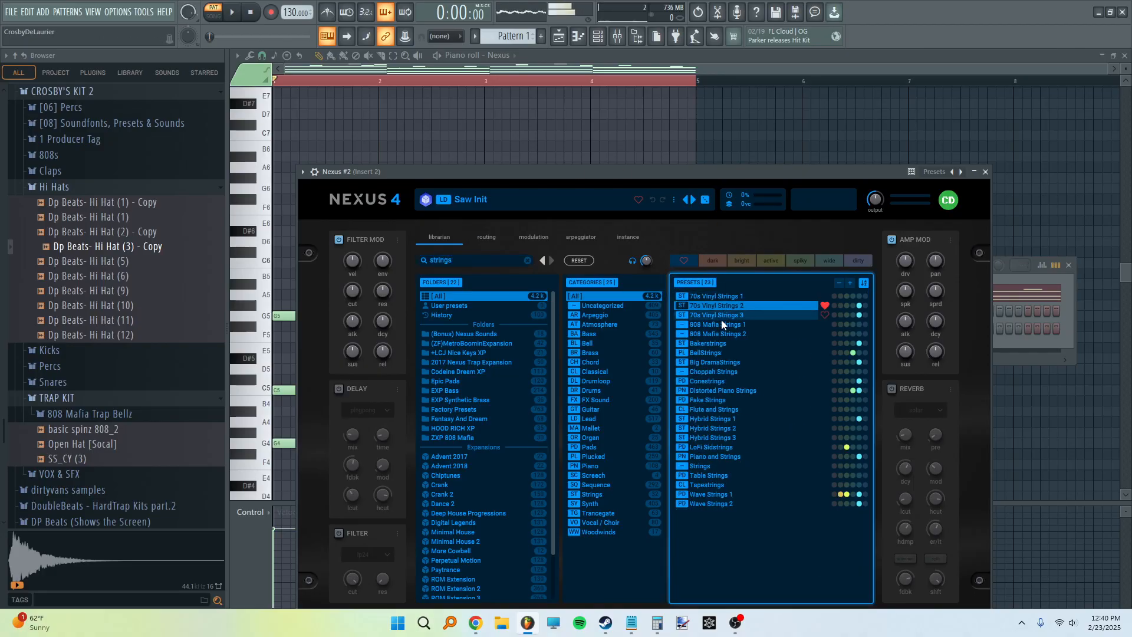
{"action": "left_click", "coordinate": [724, 315]}
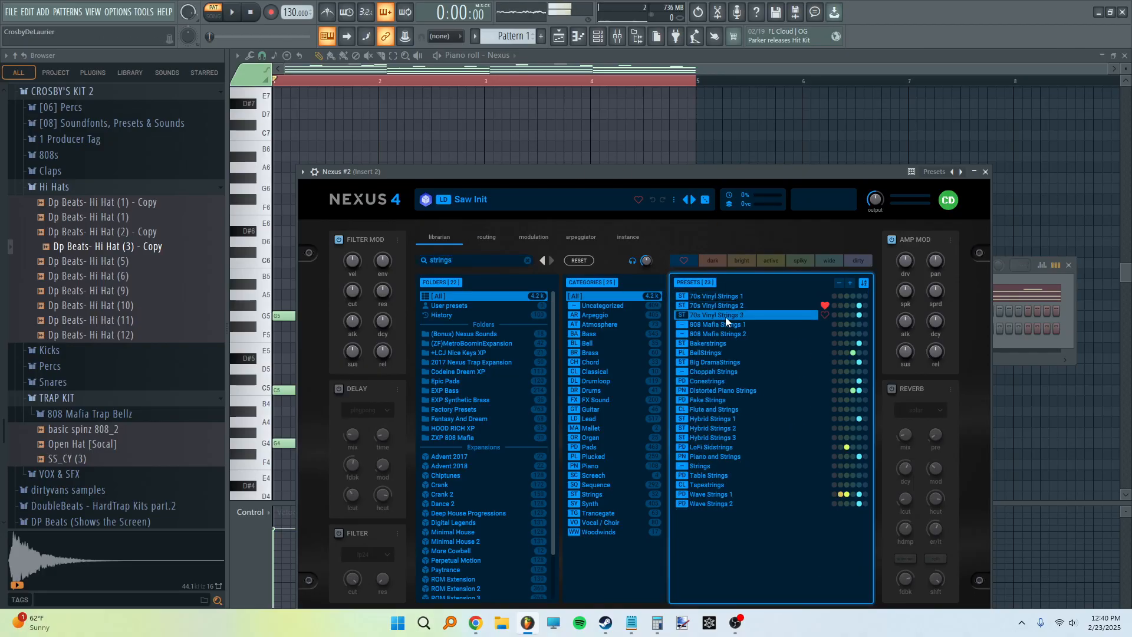
{"action": "left_click", "coordinate": [729, 419]}
{"action": "left_click", "coordinate": [728, 429]}
{"action": "left_click", "coordinate": [724, 438]}
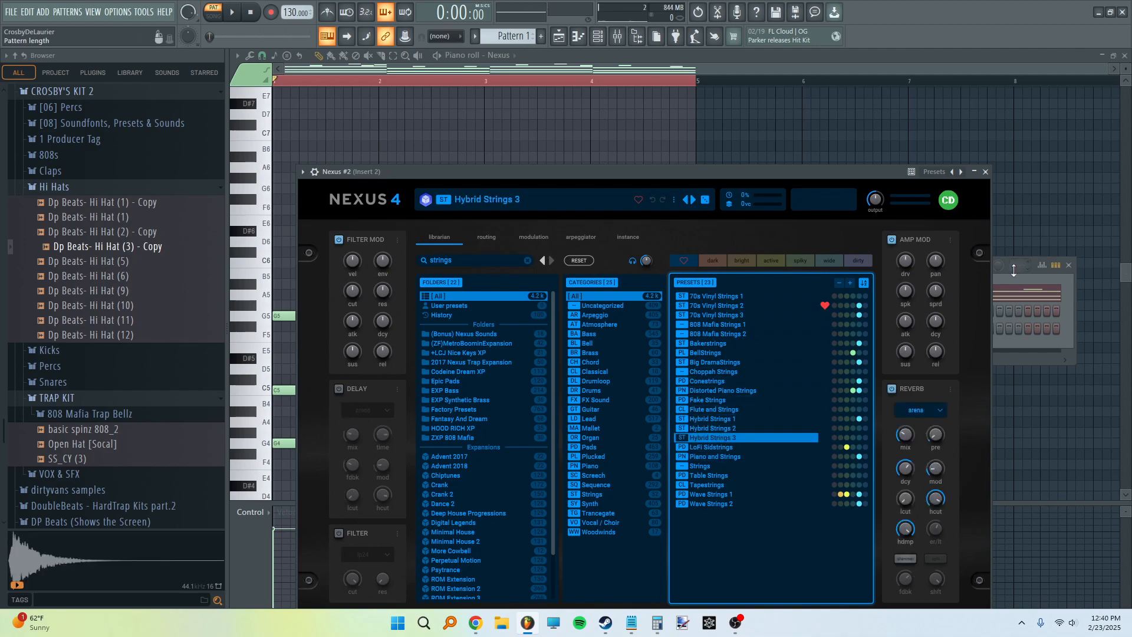
Copy all the sustained chord notes from the first Nexus channel, without the melody, into the Nexus #2 piano roll.
{"action": "left_click", "coordinate": [1015, 270]}
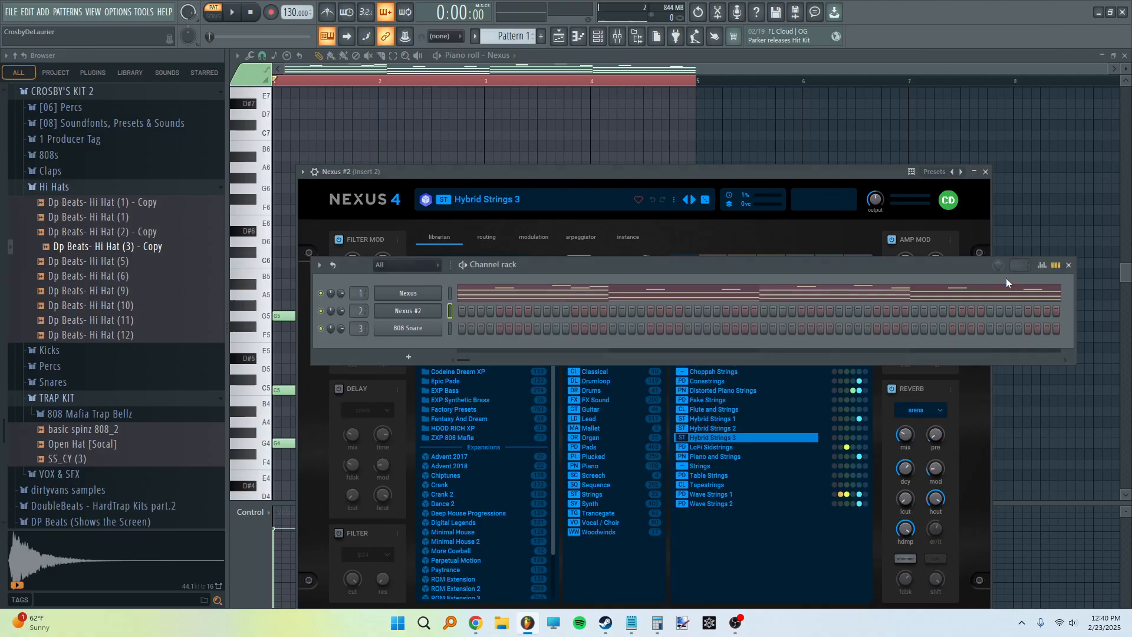
{"action": "left_click", "coordinate": [530, 297]}
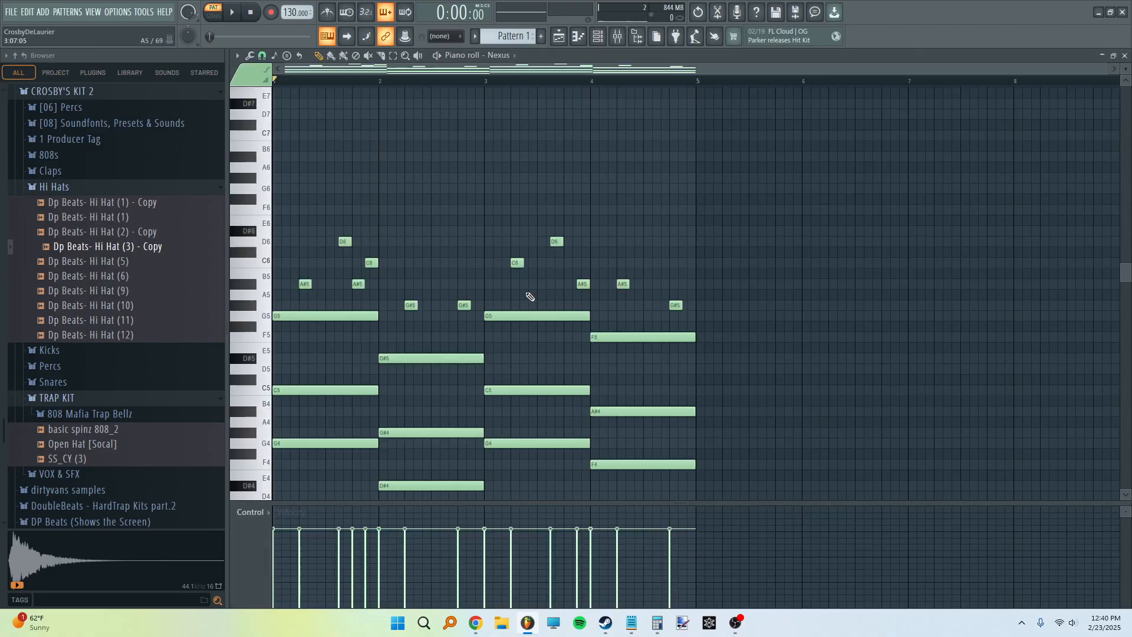
{"action": "scroll", "coordinate": [639, 336], "scroll_direction": "down", "scroll_amount": 3}
{"action": "left_click_drag", "start_coordinate": [690, 393], "coordinate": [171, 196]}
{"action": "left_click_drag", "start_coordinate": [688, 205], "coordinate": [521, 150]}
{"action": "left_click", "coordinate": [526, 154], "text": "ctrl+shift"}
{"action": "left_click", "coordinate": [645, 174], "text": "ctrl+shift"}
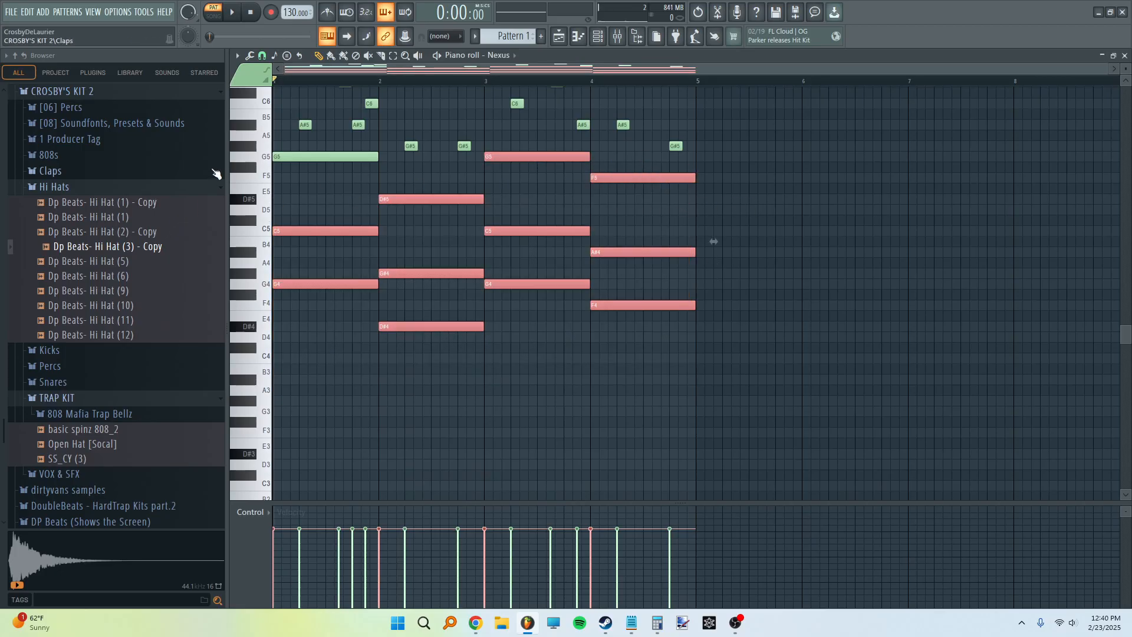
{"action": "left_click", "coordinate": [341, 156], "text": "ctrl+shift"}
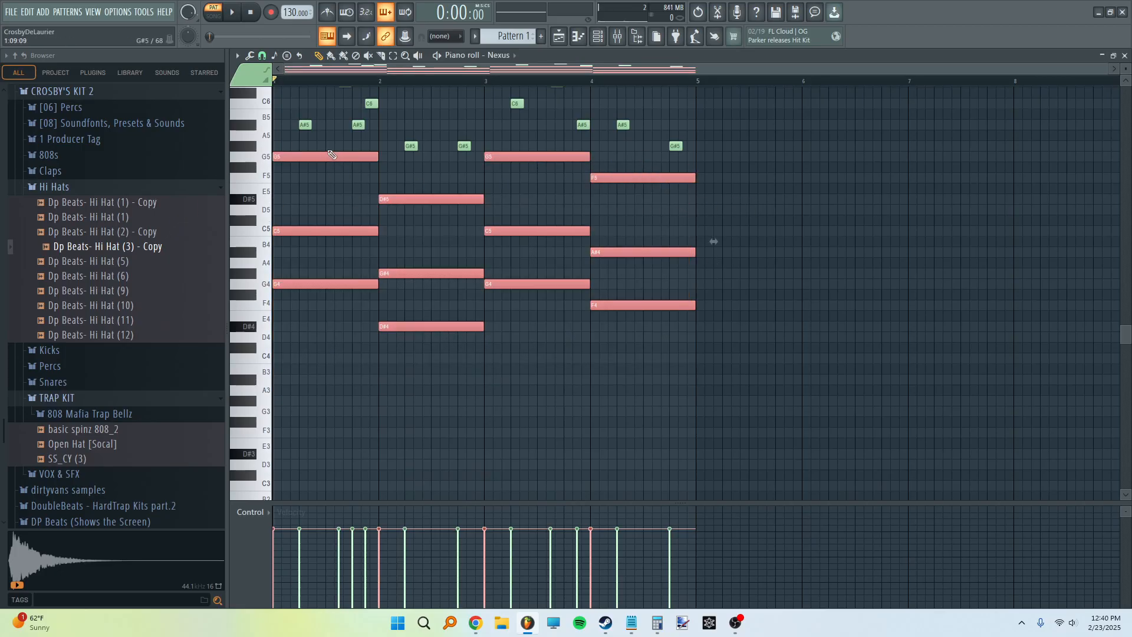
{"action": "key", "text": "F6"}
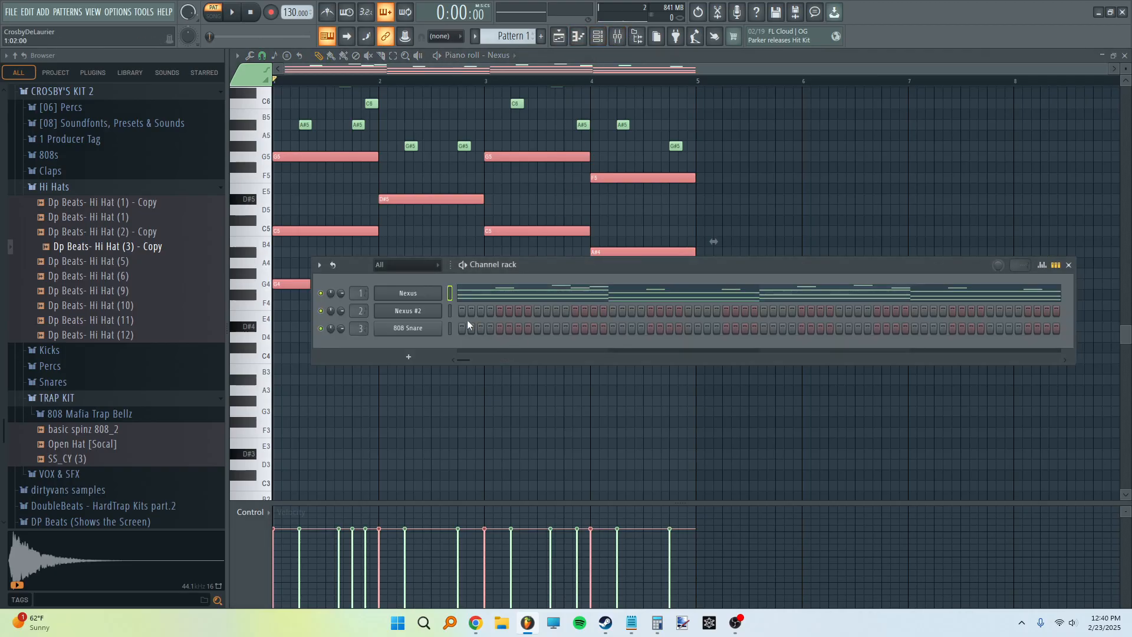
{"action": "right_click", "coordinate": [428, 315]}
{"action": "left_click", "coordinate": [478, 309]}
{"action": "key", "text": "ctrl+v"}
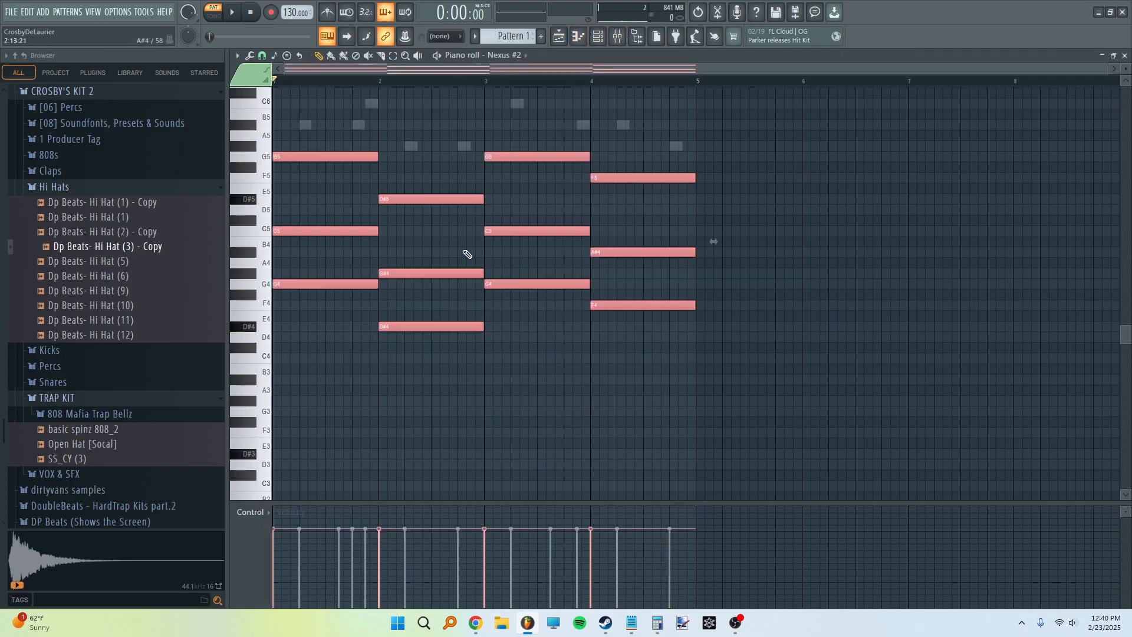
Shorten the Nexus #2 chord notes to about half a beat and repeat them on every beat of all four bars.
{"action": "scroll", "coordinate": [412, 257], "scroll_direction": "up", "scroll_amount": 2}
{"action": "left_click_drag", "start_coordinate": [374, 218], "coordinate": [288, 228]}
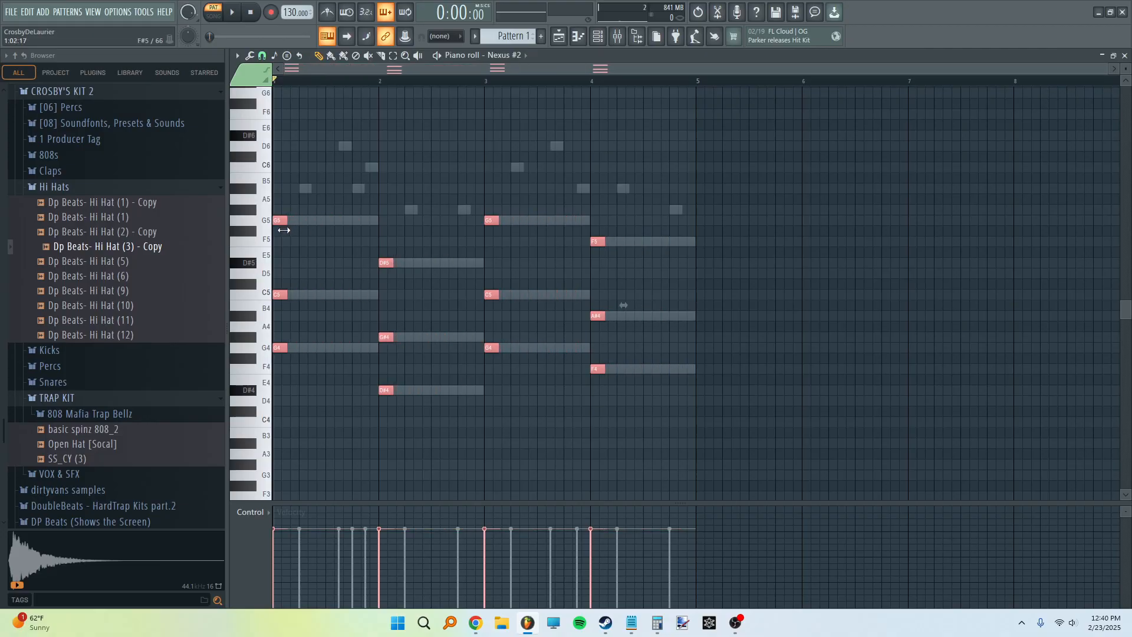
{"action": "scroll", "coordinate": [284, 230], "scroll_direction": "up", "scroll_amount": 3, "text": "ctrl"}
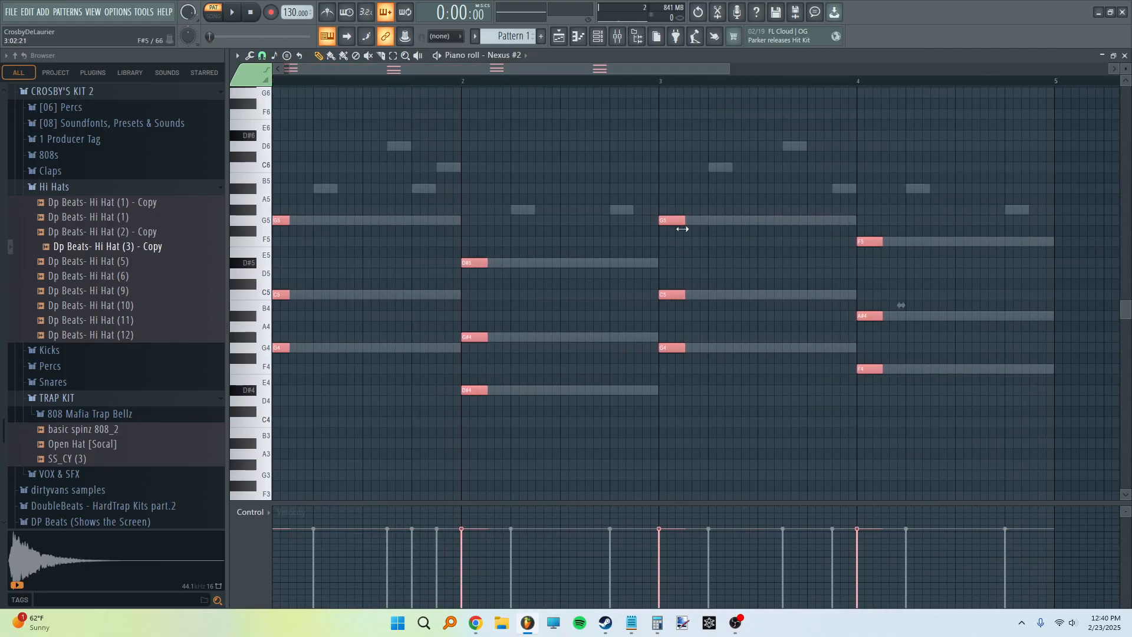
{"action": "left_click_drag", "start_coordinate": [676, 224], "coordinate": [818, 221]}
{"action": "left_click", "coordinate": [737, 207]}
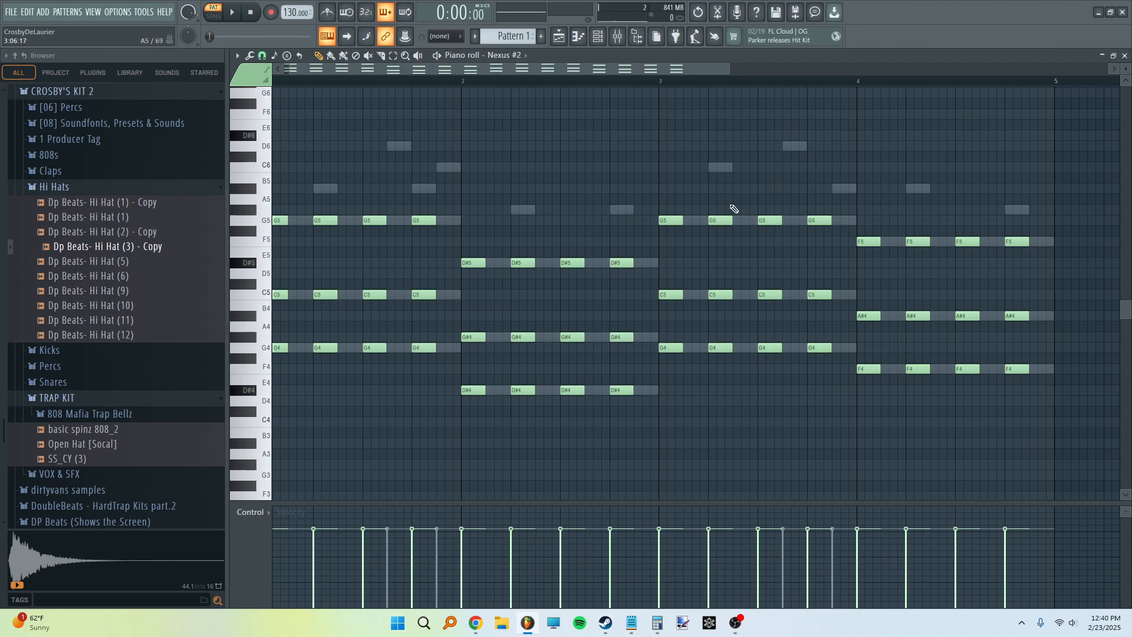
Play the pattern and try the Nexus #2 chords one octave higher and one octave lower.
{"action": "scroll", "coordinate": [737, 208], "scroll_direction": "down", "scroll_amount": 2}
{"action": "key", "text": "space"}
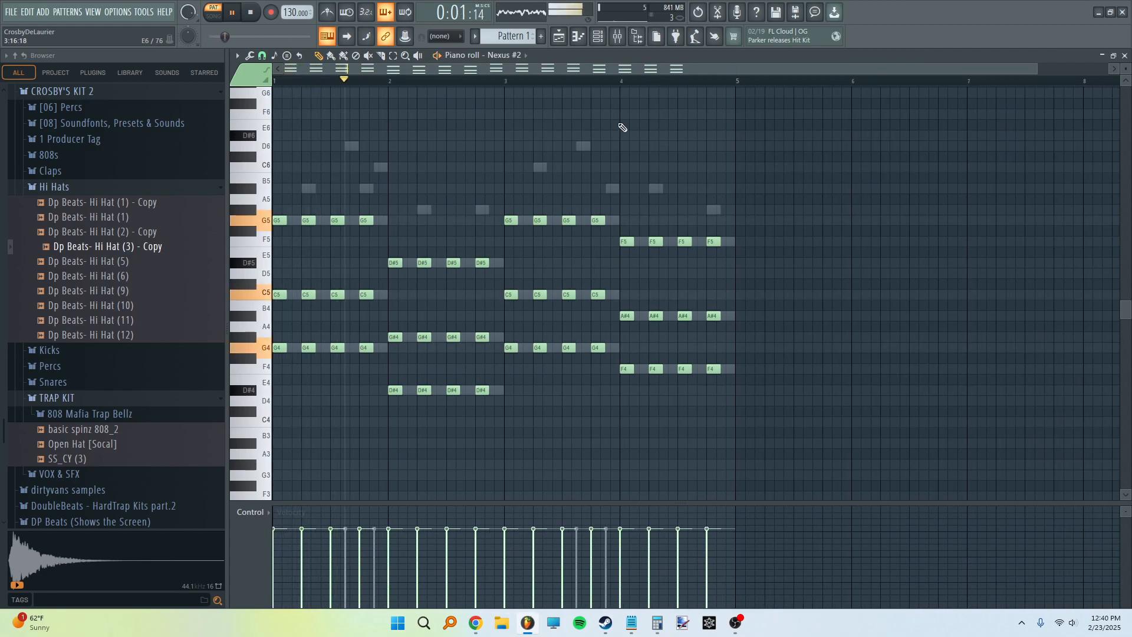
{"action": "key", "text": "ctrl+a"}
{"action": "key", "text": "ctrl+Up"}
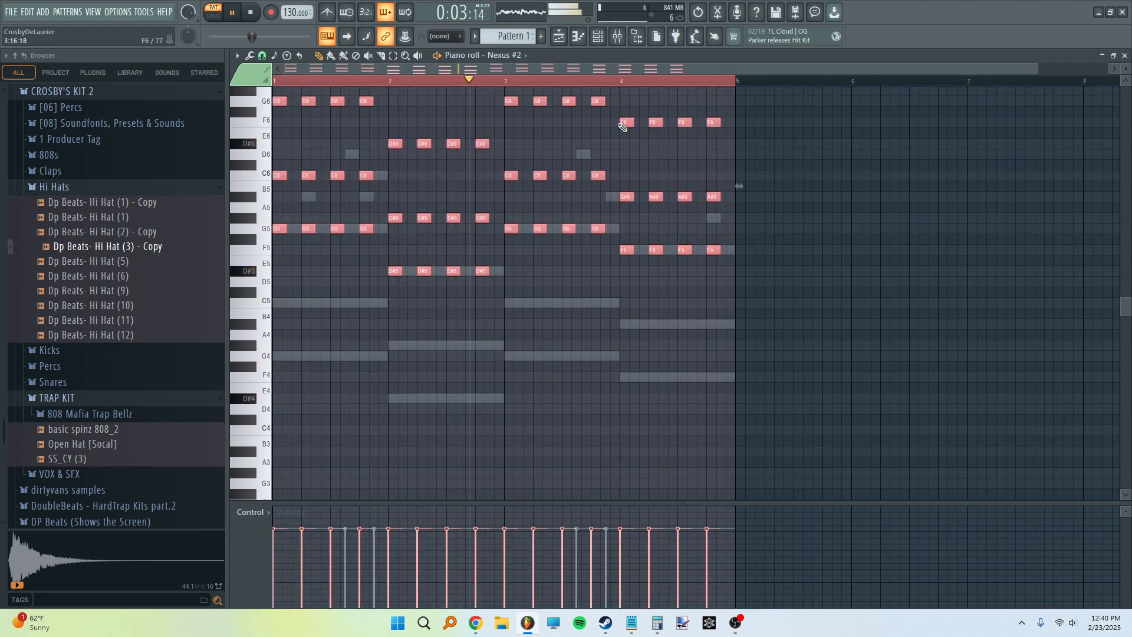
{"action": "scroll", "coordinate": [684, 118], "scroll_direction": "up", "scroll_amount": 2}
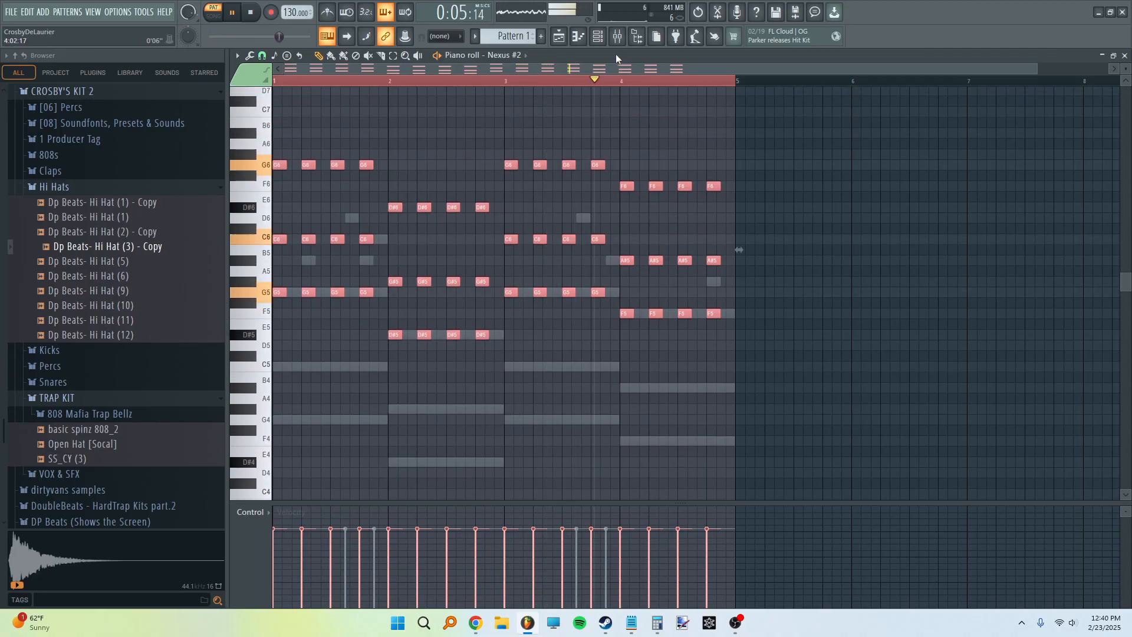
{"action": "key", "text": "ctrl+Down"}
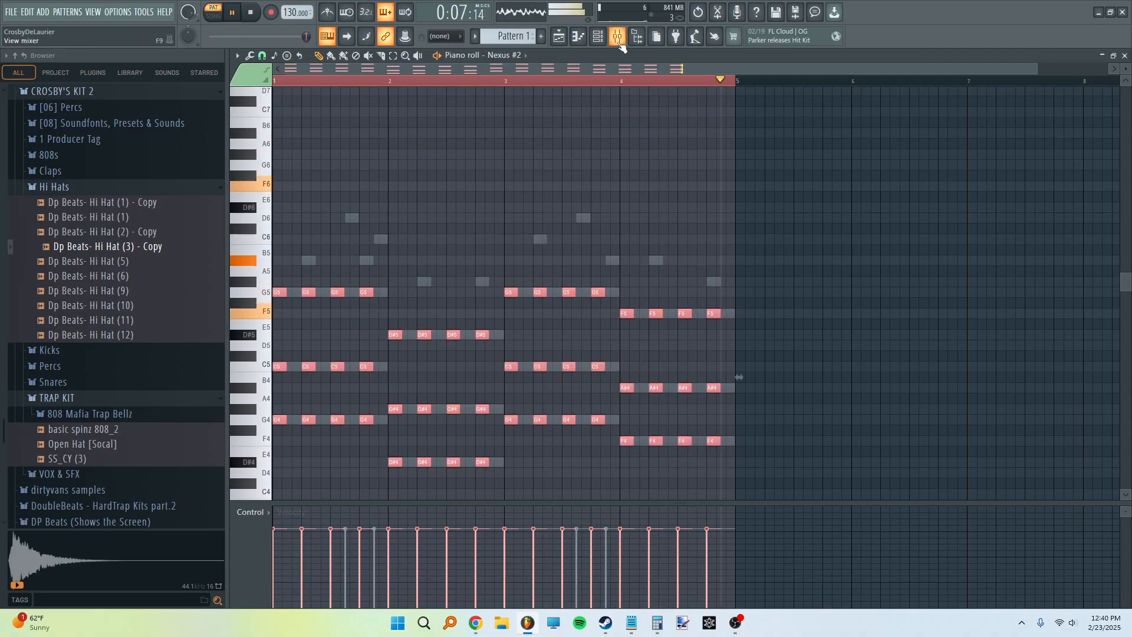
{"action": "key", "text": "ctrl+Down"}
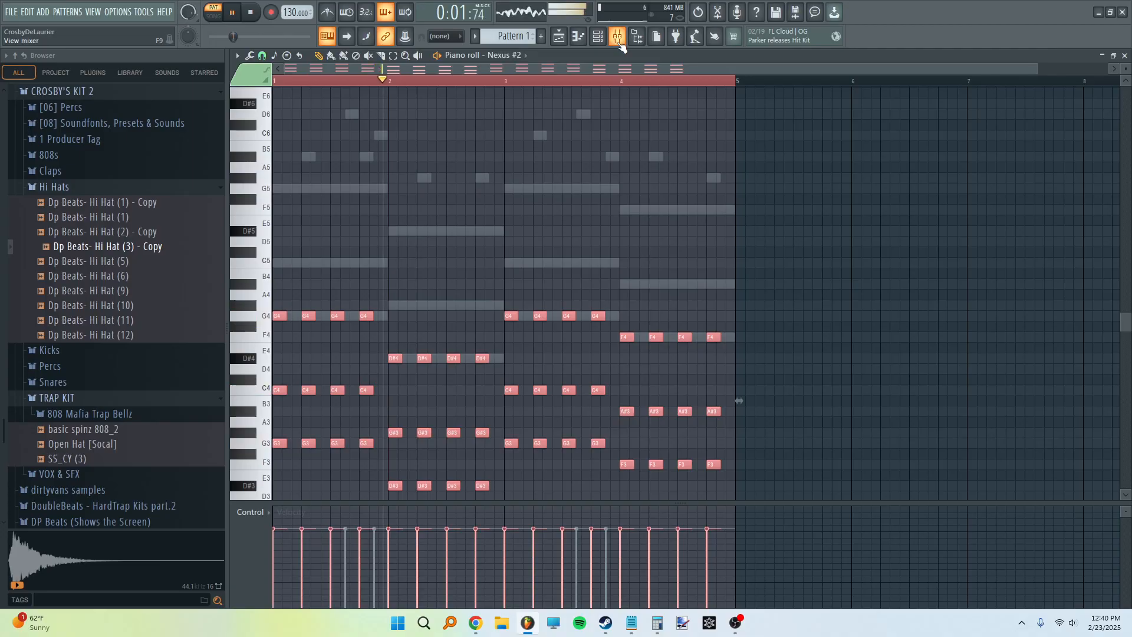
{"action": "key", "text": "ctrl+Up"}
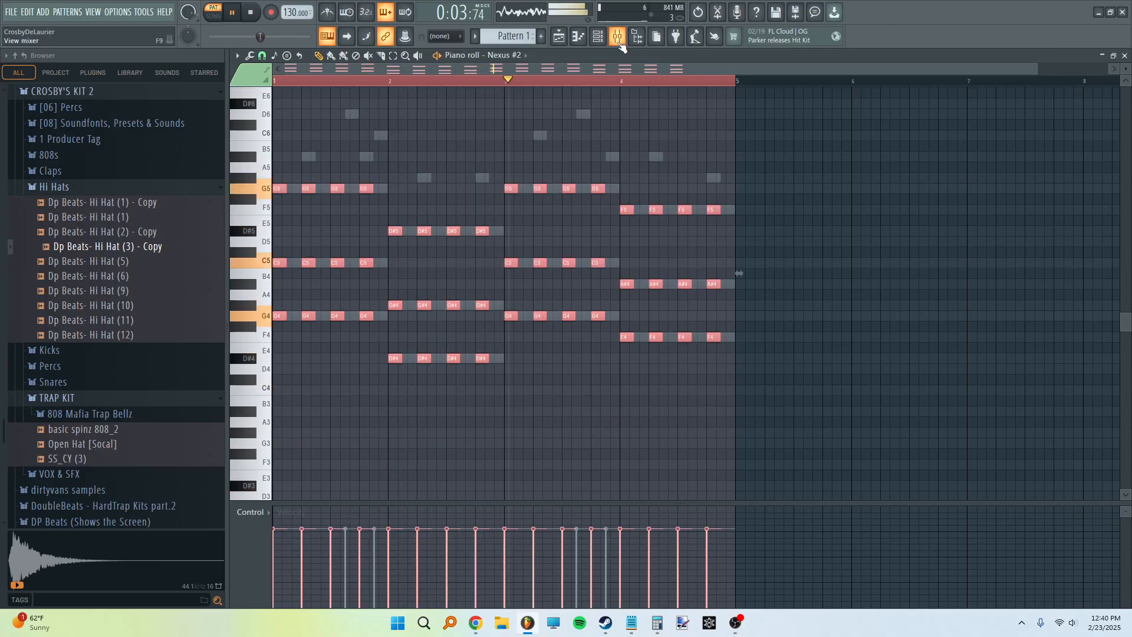
Reduce the reverb mix of the Hybrid Strings 3 preset on Nexus #2 and play the pattern to check it.
{"action": "left_click", "coordinate": [621, 42]}
{"action": "key", "text": "space"}
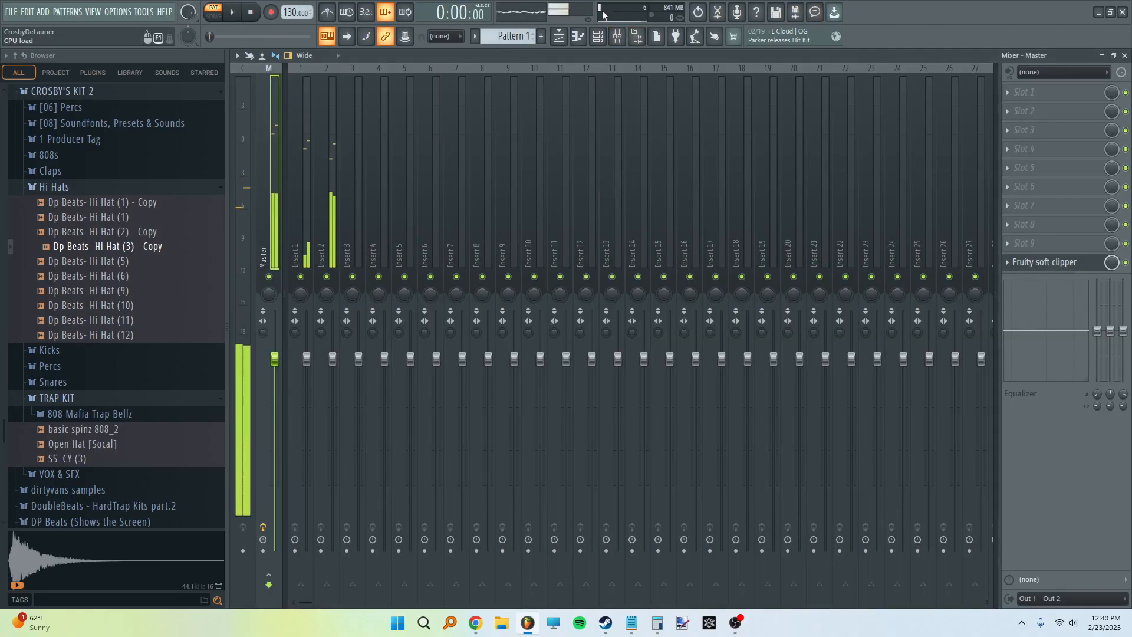
{"action": "left_click", "coordinate": [598, 37]}
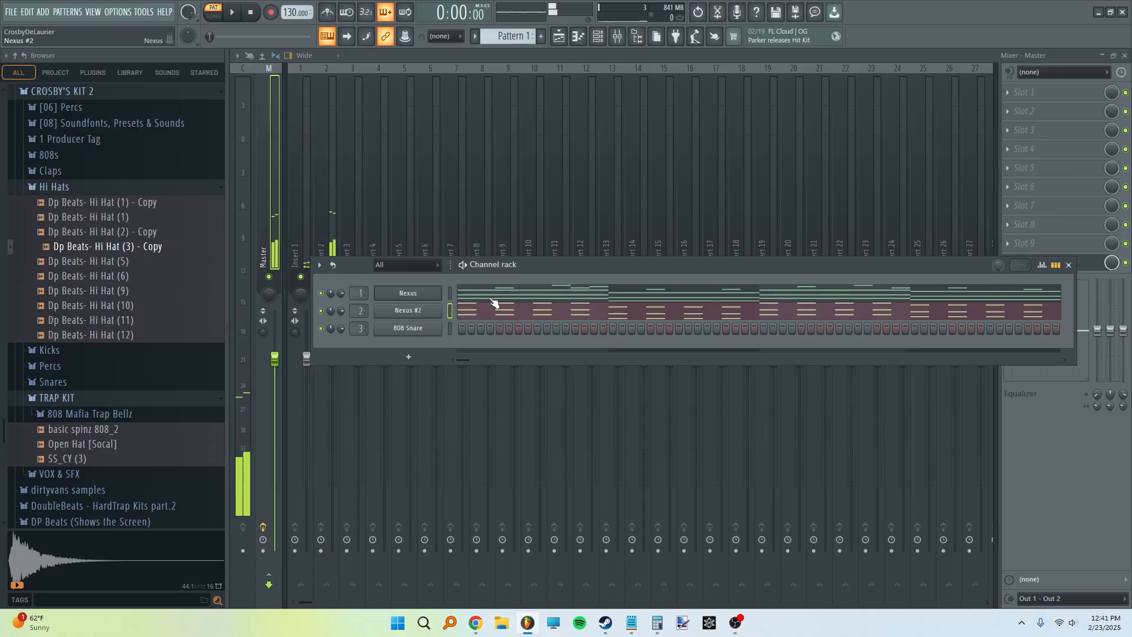
{"action": "left_click", "coordinate": [409, 311]}
{"action": "left_click_drag", "start_coordinate": [809, 179], "coordinate": [788, 133]}
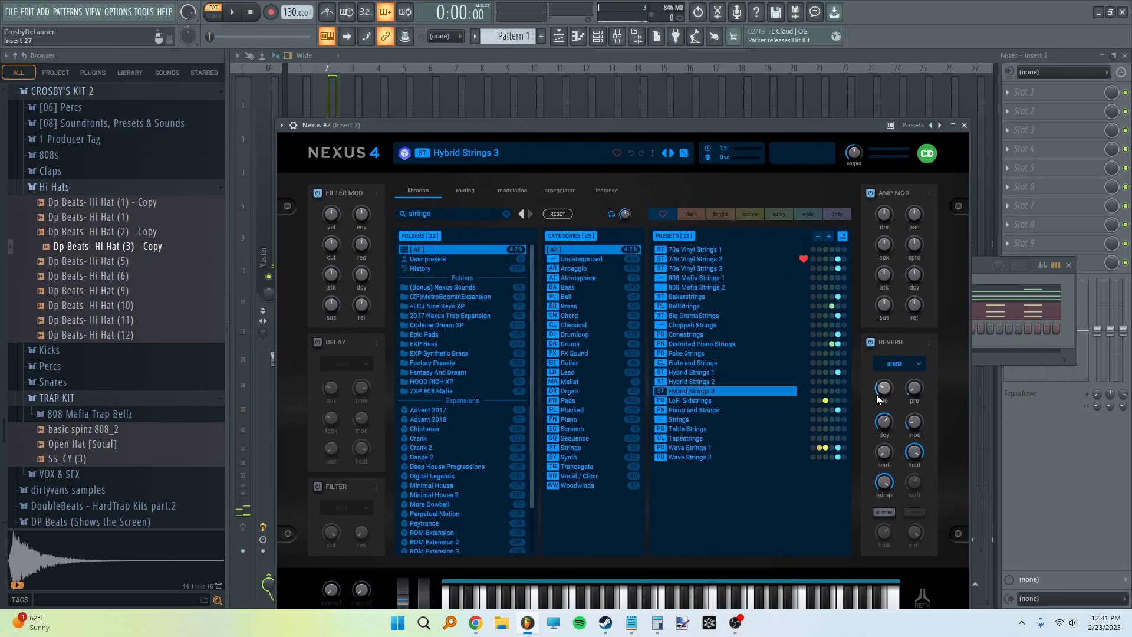
{"action": "mouse_move", "coordinate": [883, 392]}
{"action": "left_mouse_down"}
{"action": "mouse_move", "coordinate": [884, 426]}
{"action": "mouse_move", "coordinate": [884, 354]}
{"action": "mouse_move", "coordinate": [883, 405]}
{"action": "left_mouse_up"}
{"action": "key", "text": "space"}
{"action": "left_click", "coordinate": [998, 276]}
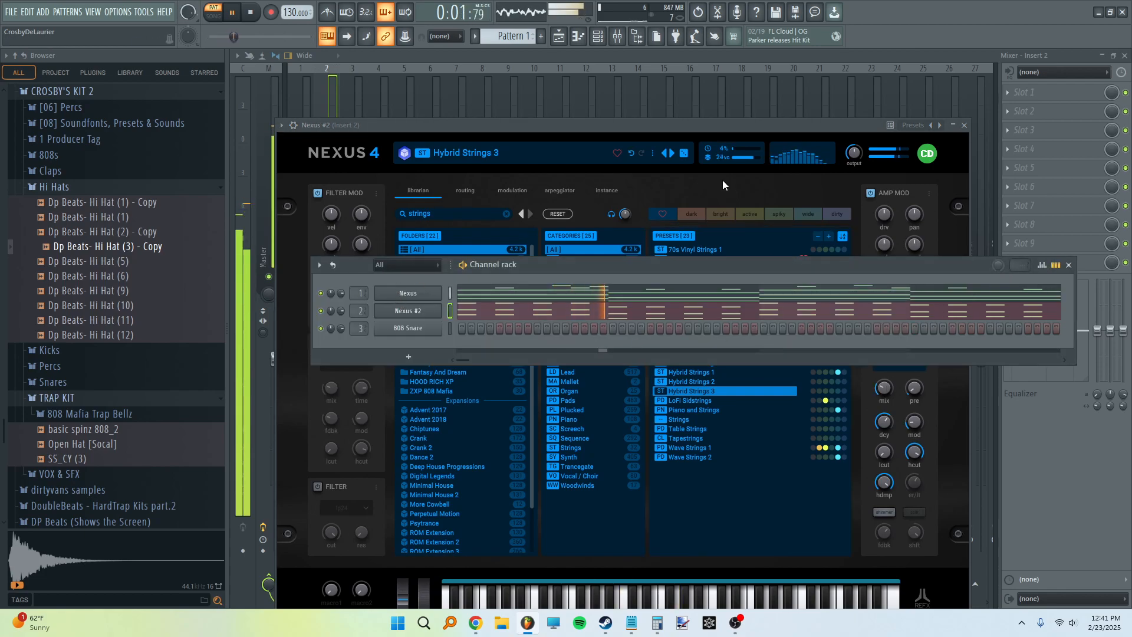
{"action": "key", "text": "space"}
Lower mixer Insert 1 to about -4.0 dB and load Fruity Parametric EQ 2 into its first effect slot.
{"action": "left_click", "coordinate": [486, 55]}
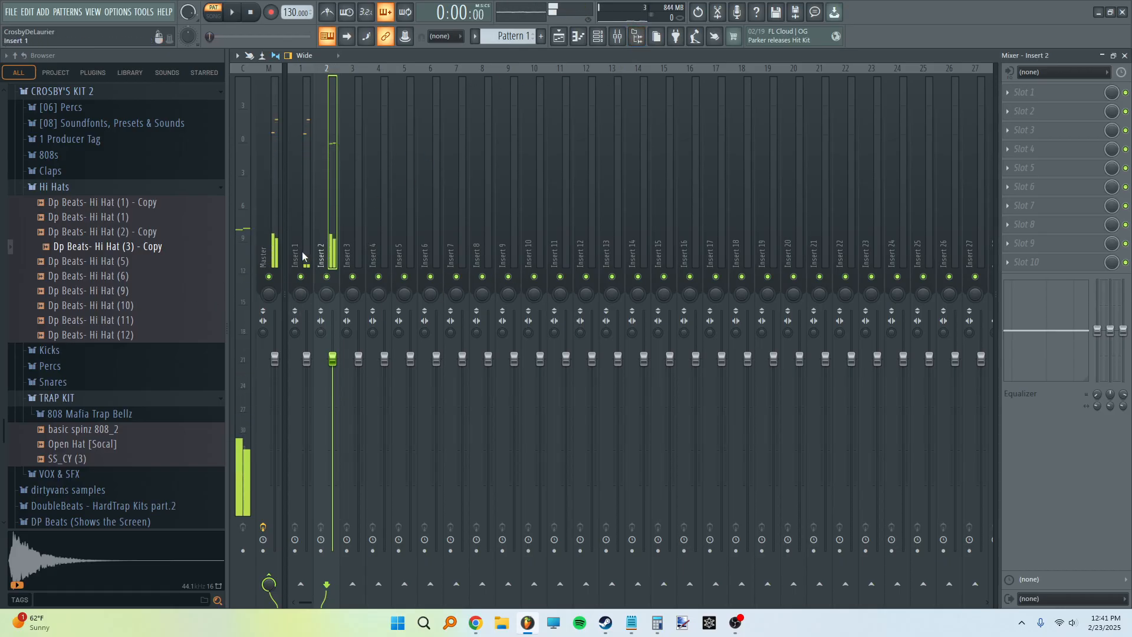
{"action": "left_click_drag", "start_coordinate": [306, 358], "coordinate": [307, 392]}
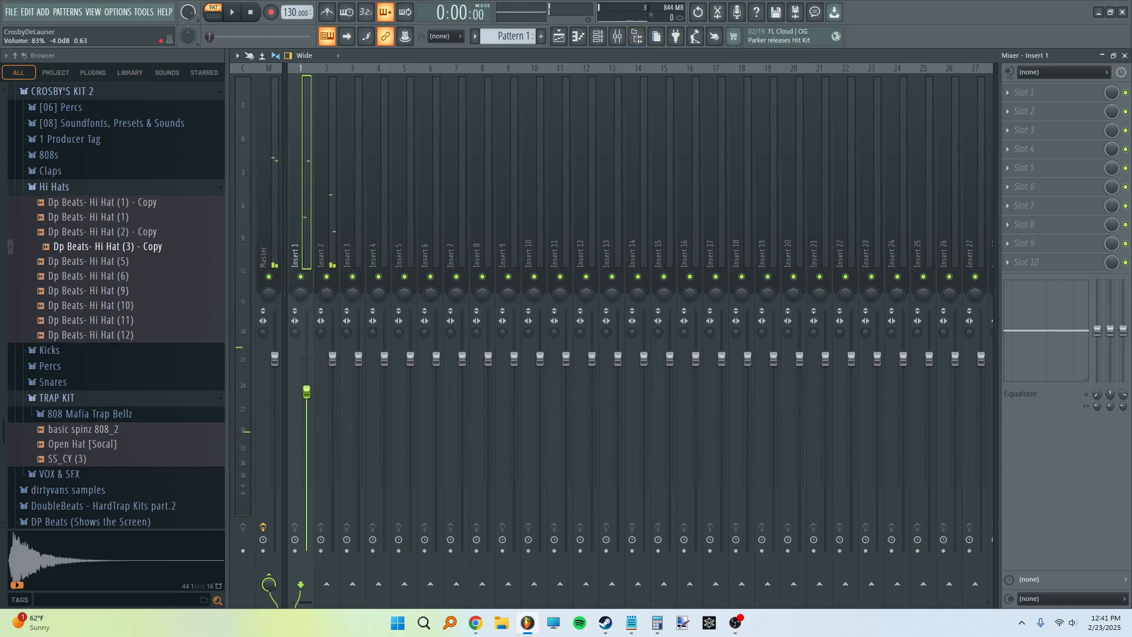
{"action": "left_click", "coordinate": [1011, 94]}
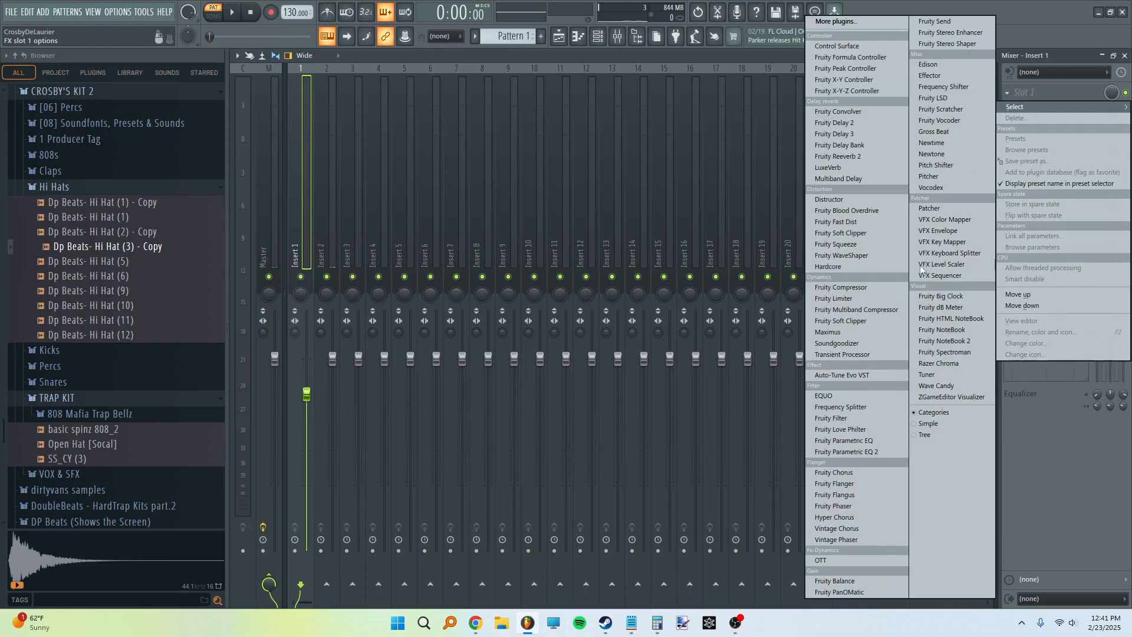
{"action": "left_click", "coordinate": [851, 452]}
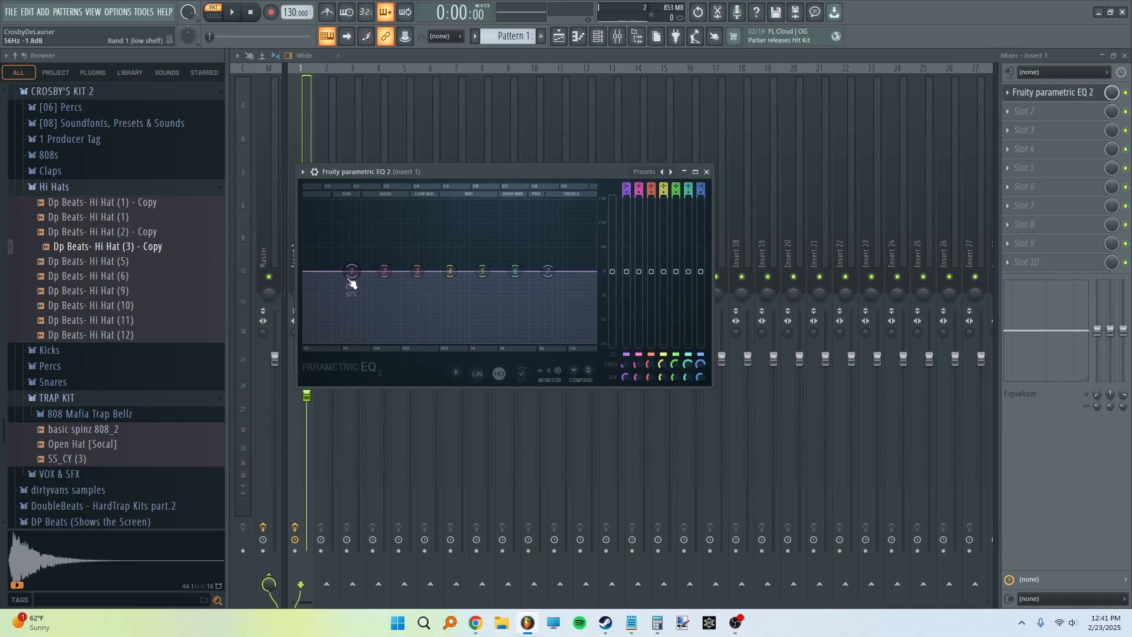
Solo Insert 1, cut its lows with the EQ's band 1 low shelf to about -6.6 dB at 344 Hz, and lower its volume further.
{"action": "left_click", "coordinate": [304, 127]}
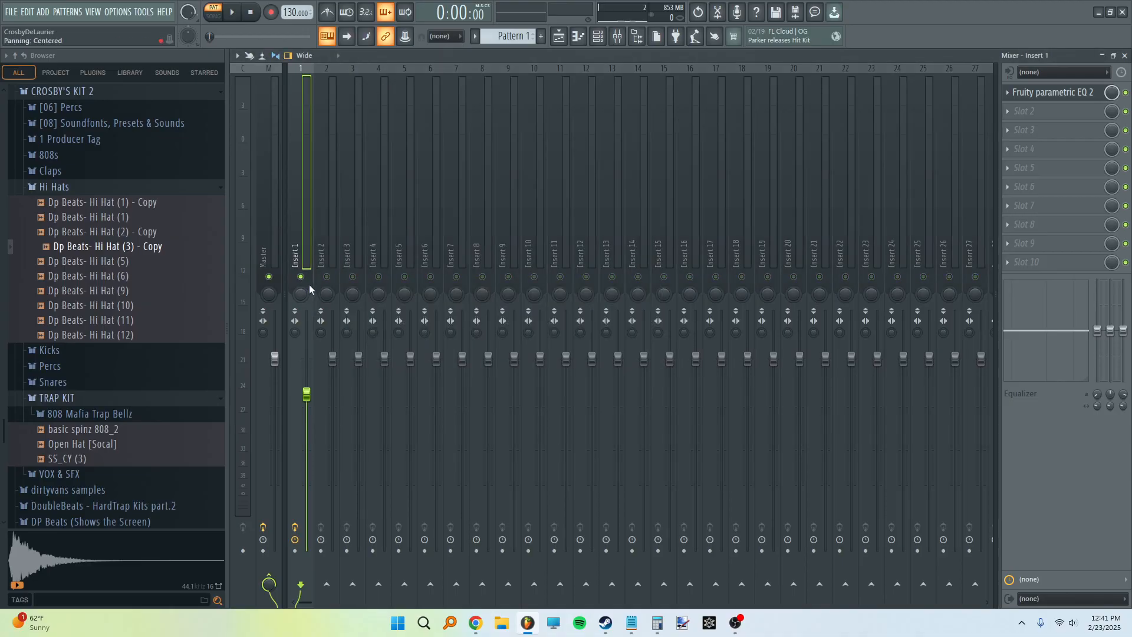
{"action": "left_click", "coordinate": [1089, 94]}
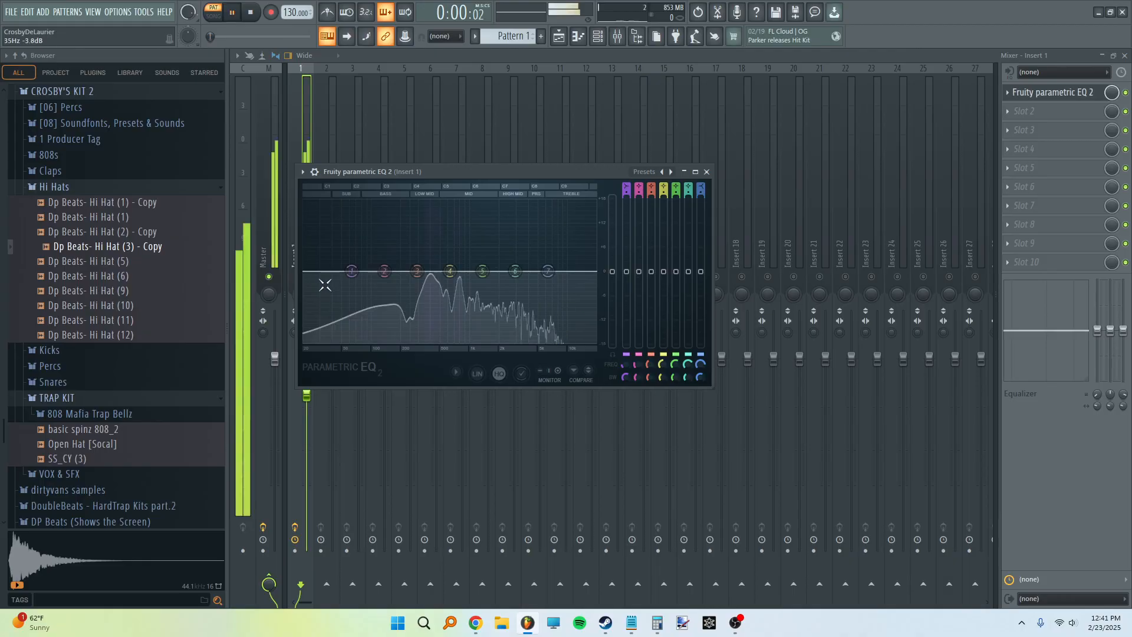
{"action": "left_click_drag", "start_coordinate": [352, 273], "coordinate": [423, 298]}
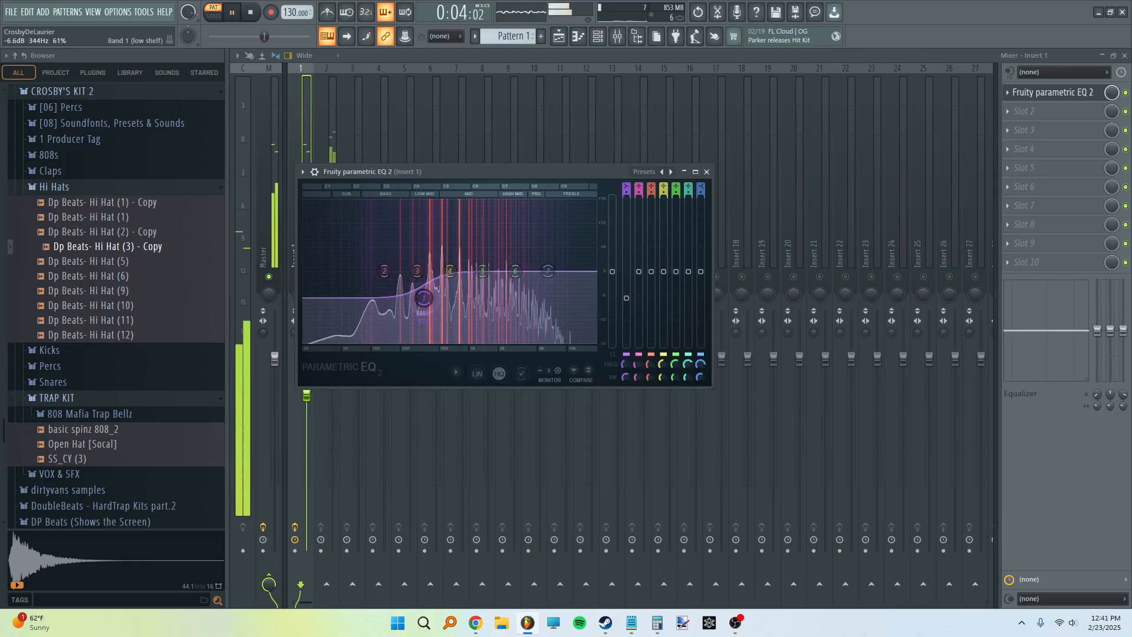
{"action": "left_click", "coordinate": [377, 61]}
{"action": "scroll", "coordinate": [317, 410], "scroll_direction": "down", "scroll_amount": 3}
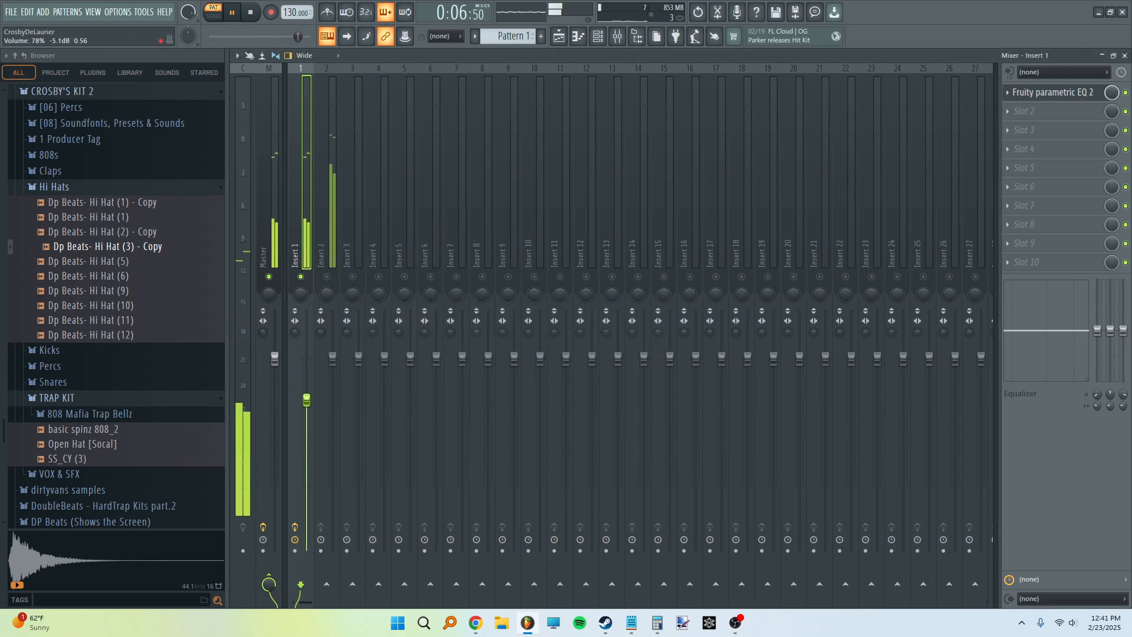
Unmute mixer Insert 2 alongside Insert 1 and lower Insert 2's volume.
{"action": "left_click", "coordinate": [327, 277]}
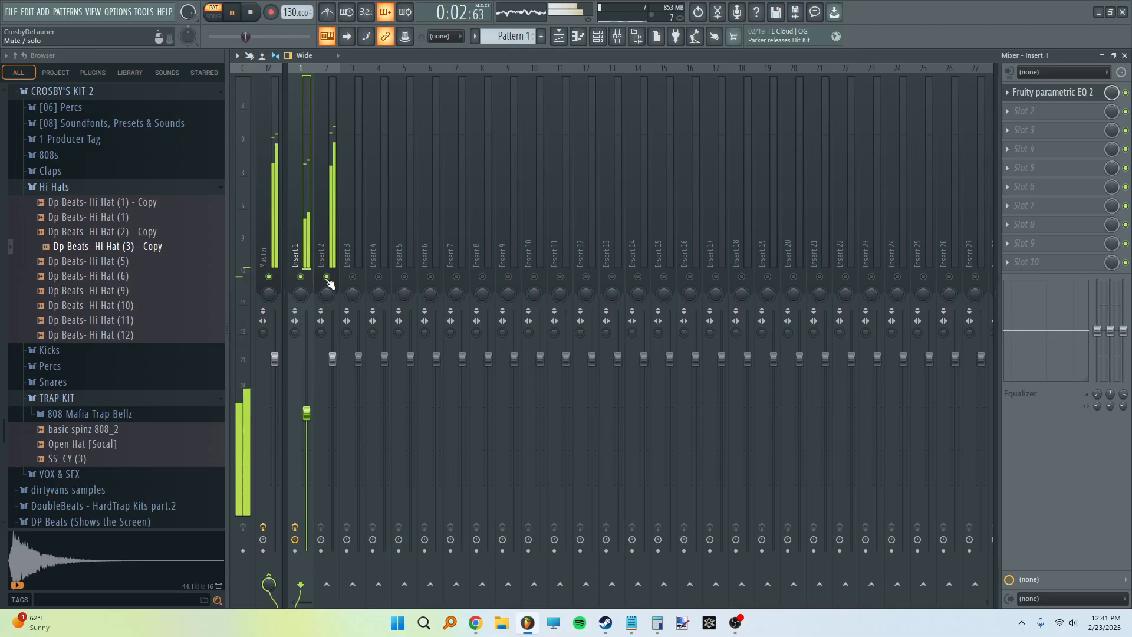
{"action": "left_click", "coordinate": [335, 234]}
{"action": "left_click_drag", "start_coordinate": [334, 359], "coordinate": [333, 392]}
Add Fruity Parametric EQ 2 to Insert 2, set its band 1 low shelf to about -7.4 dB at 378 Hz, and lower the insert's volume further.
{"action": "left_click", "coordinate": [1020, 97]}
{"action": "left_click", "coordinate": [853, 451]}
{"action": "left_click_drag", "start_coordinate": [406, 317], "coordinate": [459, 331]}
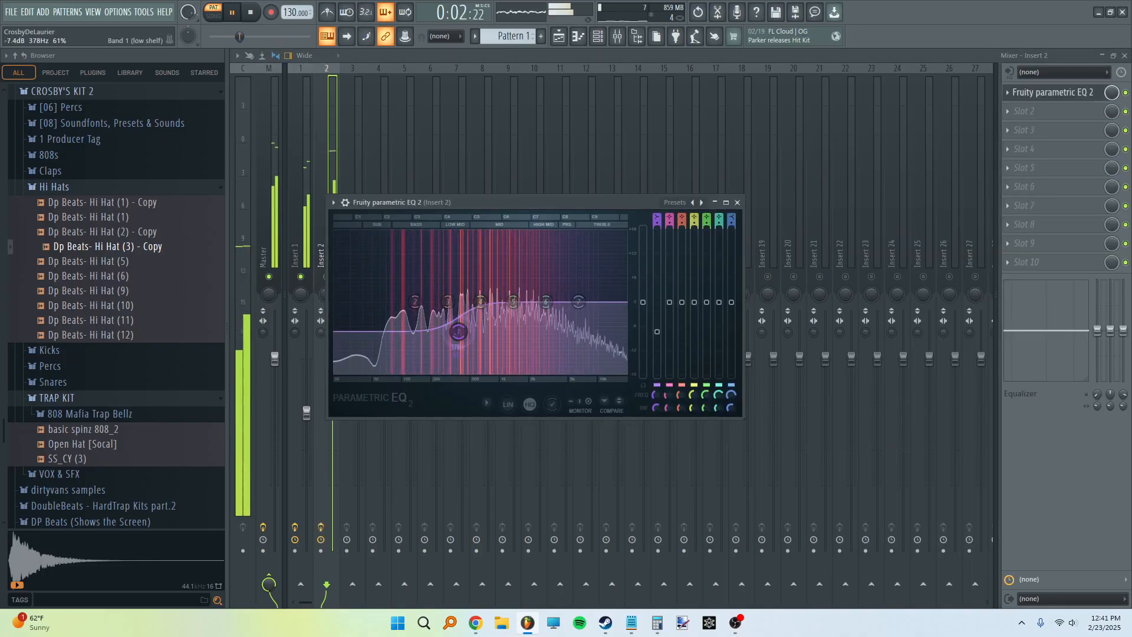
{"action": "left_click", "coordinate": [422, 58]}
{"action": "left_click_drag", "start_coordinate": [332, 392], "coordinate": [333, 415]}
Stop playback and replace the 808 Snare channel with a third Nexus instance.
{"action": "left_click", "coordinate": [602, 36]}
{"action": "key", "text": "space"}
{"action": "right_click", "coordinate": [389, 328]}
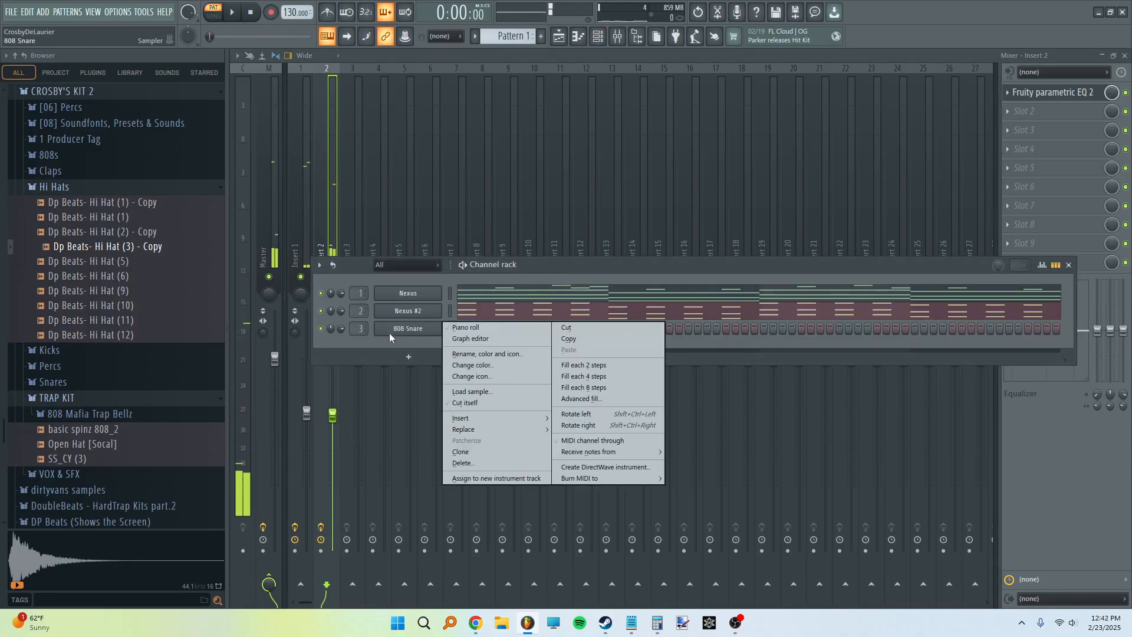
{"action": "mouse_move", "coordinate": [497, 430]}
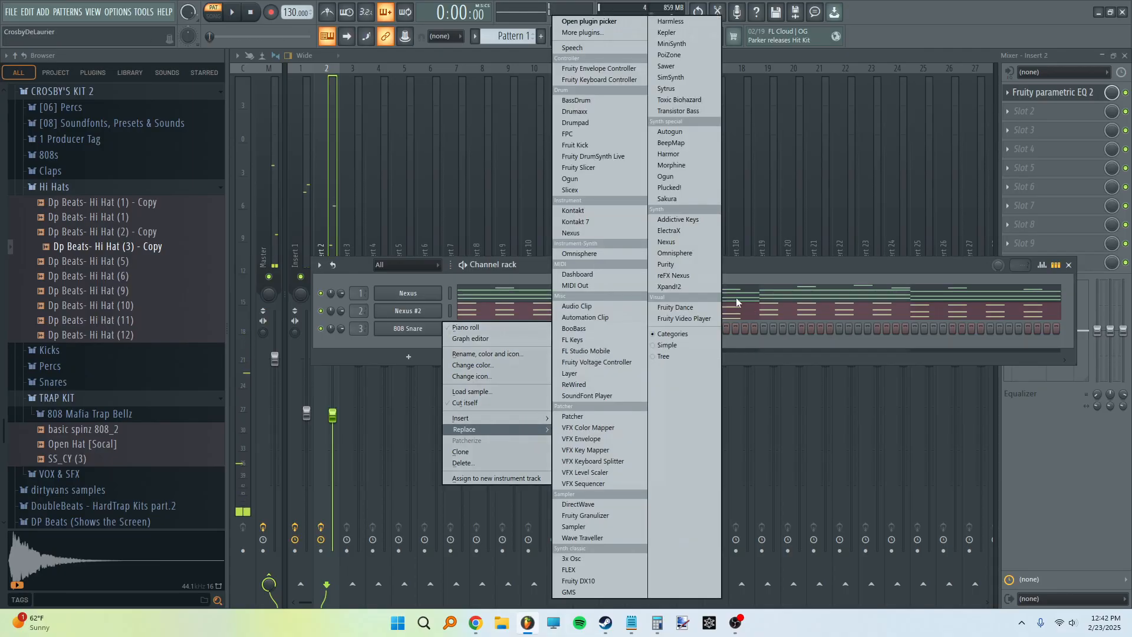
{"action": "left_click", "coordinate": [685, 242]}
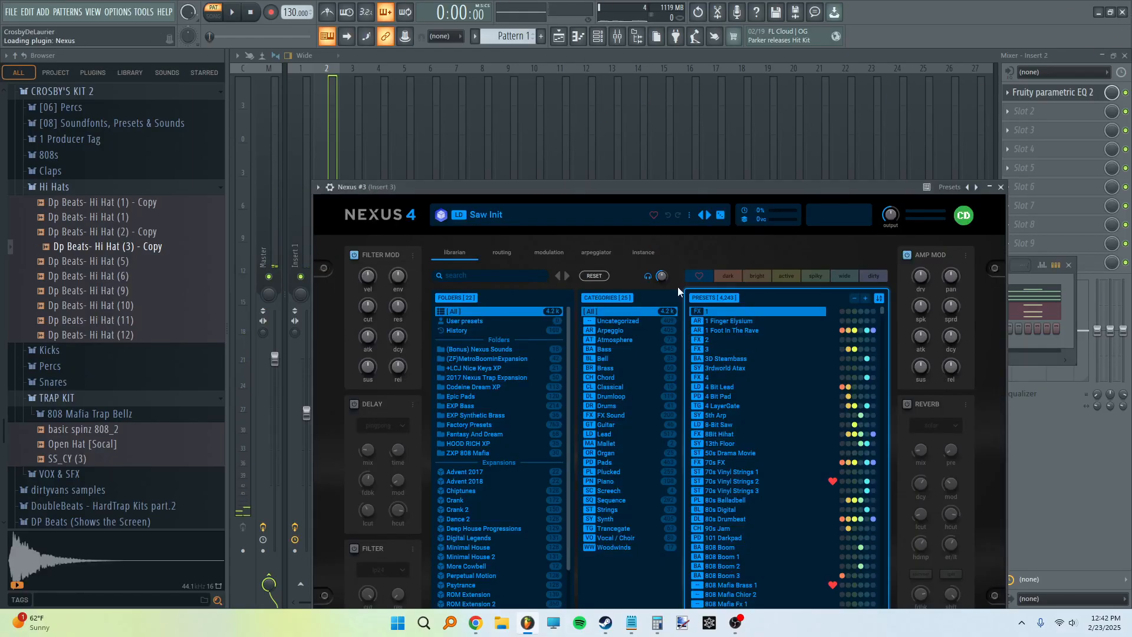
{"action": "left_click_drag", "start_coordinate": [676, 188], "coordinate": [651, 66]}
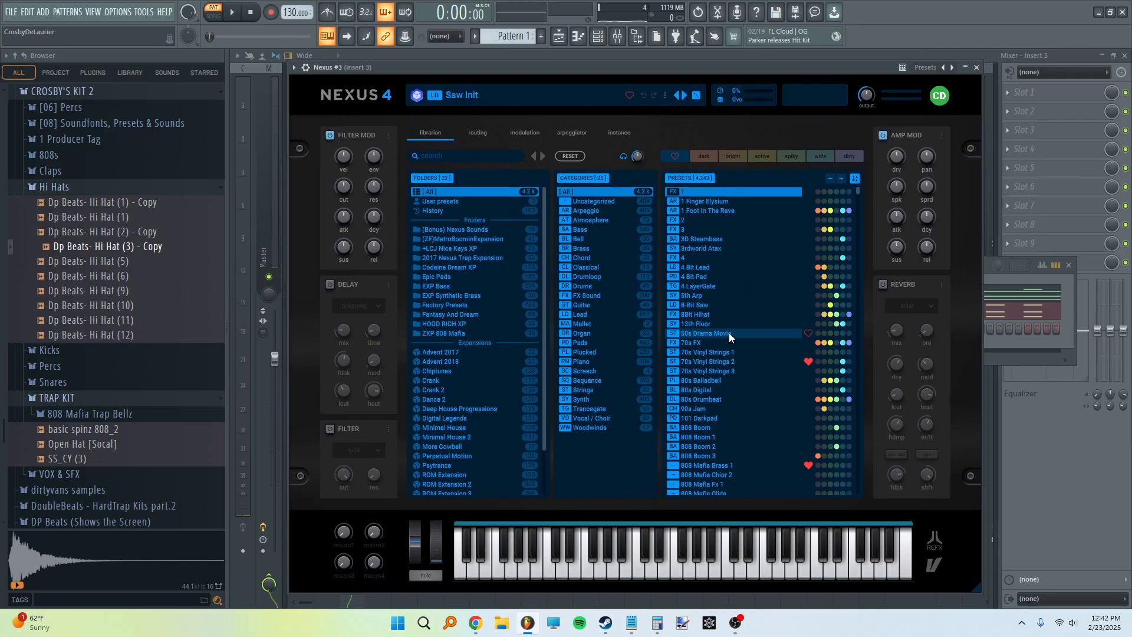
Browse the preset categories of Nexus #3, filter to Plucked and load the Bit Stylez preset.
{"action": "scroll", "coordinate": [726, 423], "scroll_direction": "down", "scroll_amount": 3}
{"action": "left_click", "coordinate": [605, 331]}
{"action": "left_click", "coordinate": [581, 258]}
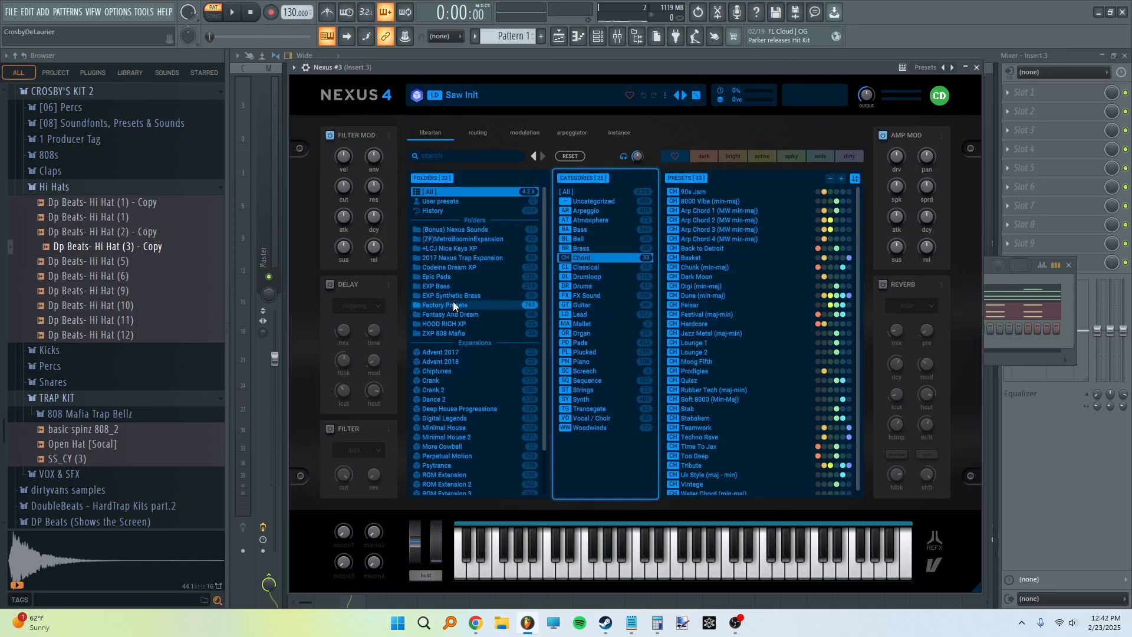
{"action": "left_click", "coordinate": [624, 349]}
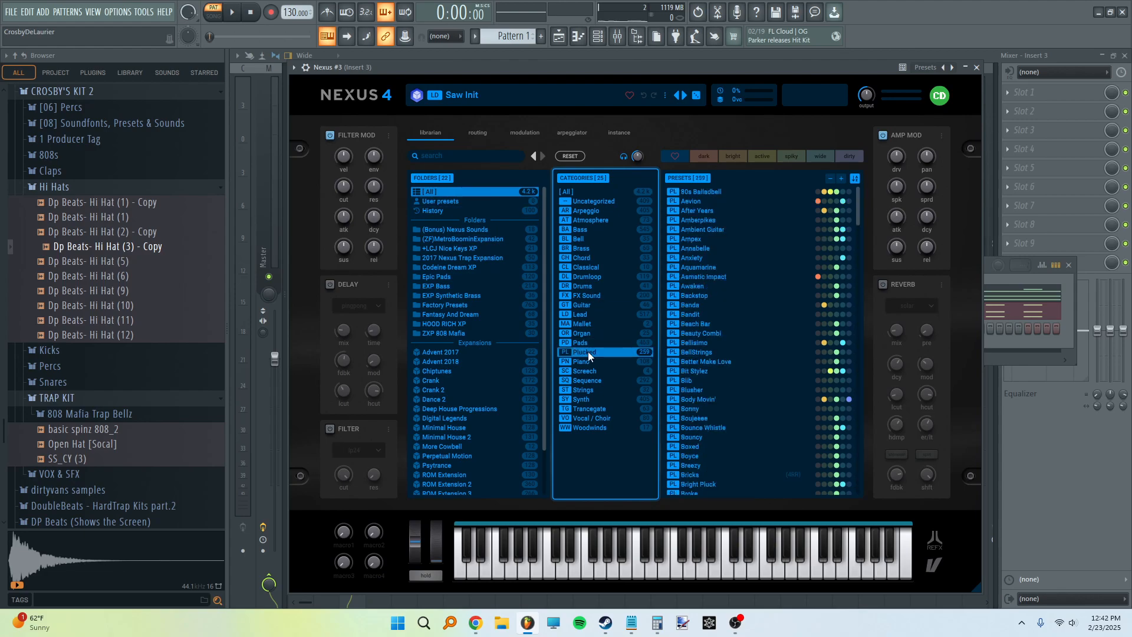
{"action": "left_click", "coordinate": [691, 370]}
{"action": "left_click_drag", "start_coordinate": [625, 68], "coordinate": [617, 101]}
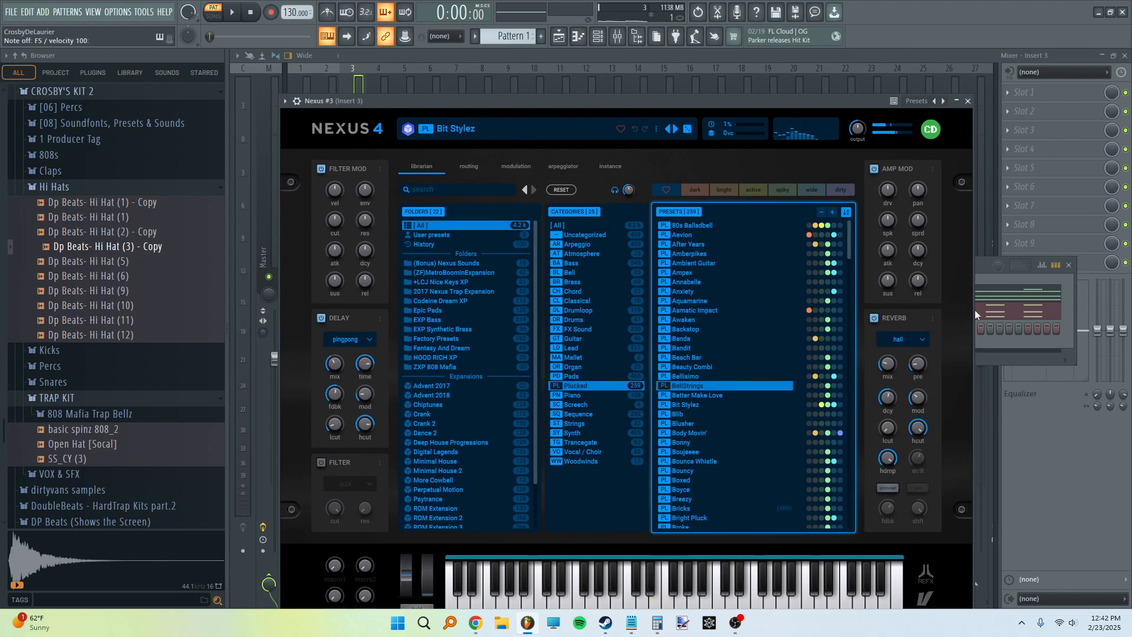
Unmute all mixer inserts so that Insert 3 can be heard, toggling its solo on and off.
{"action": "left_click", "coordinate": [628, 55]}
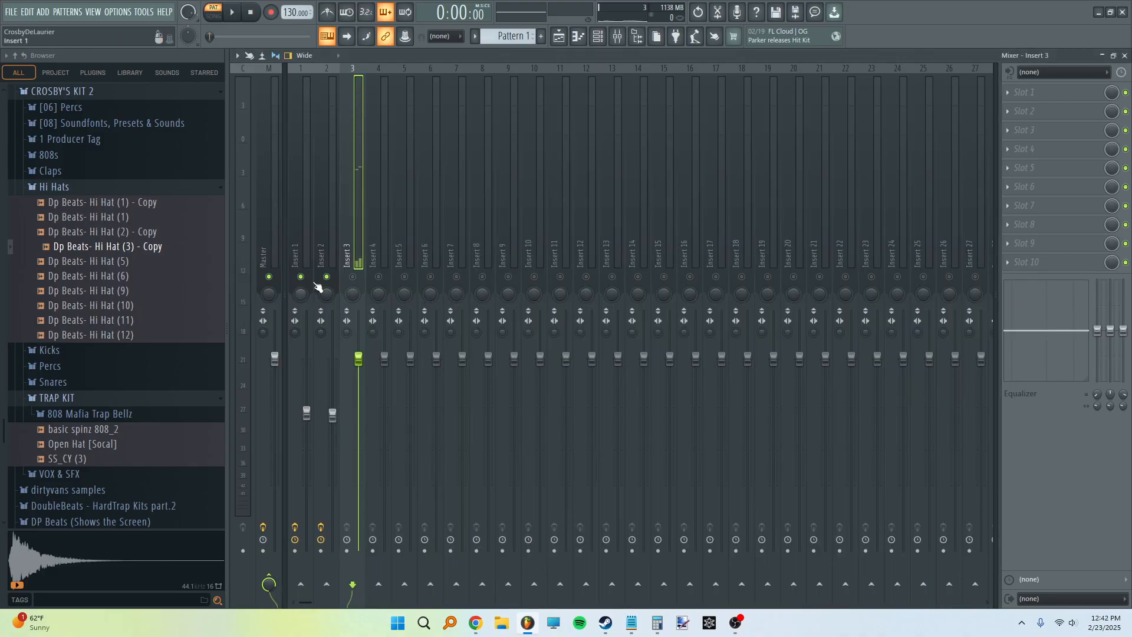
{"action": "left_click", "coordinate": [352, 277]}
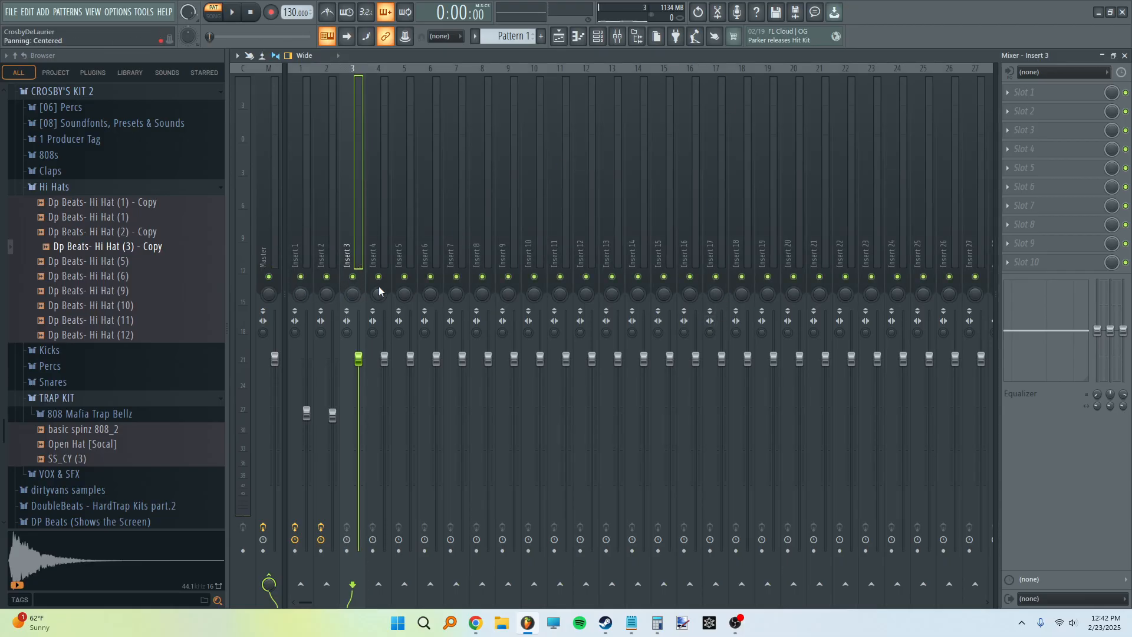
{"action": "right_click", "coordinate": [353, 277]}
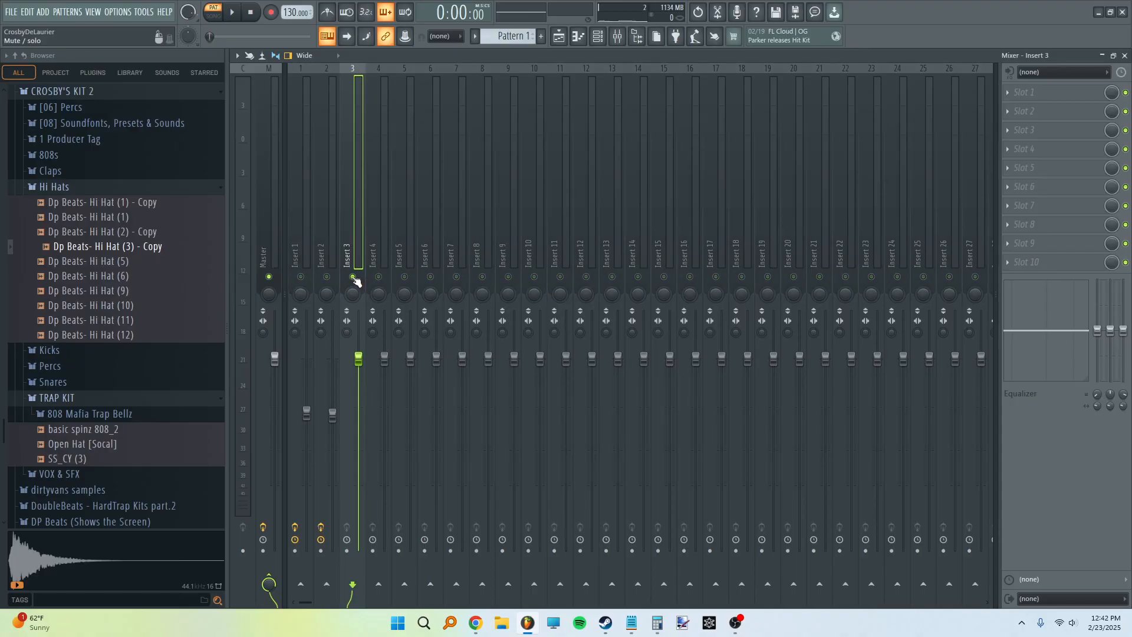
{"action": "right_click", "coordinate": [353, 277]}
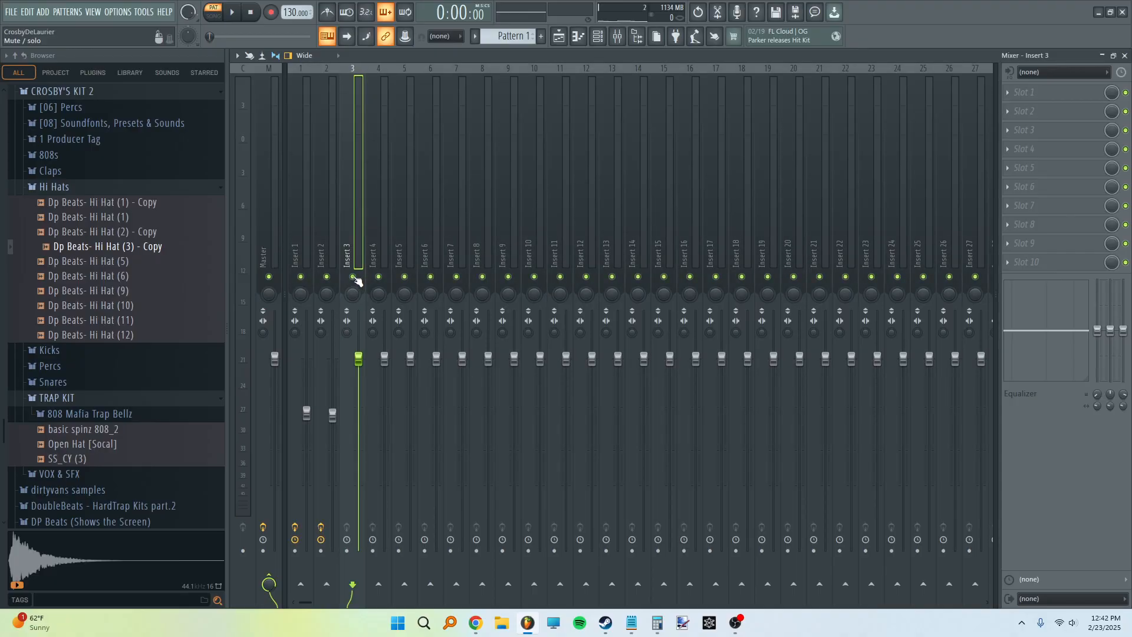
Audition the Plucked presets in Nexus #3 and load Codeine Dream (14).
{"action": "left_click", "coordinate": [605, 37]}
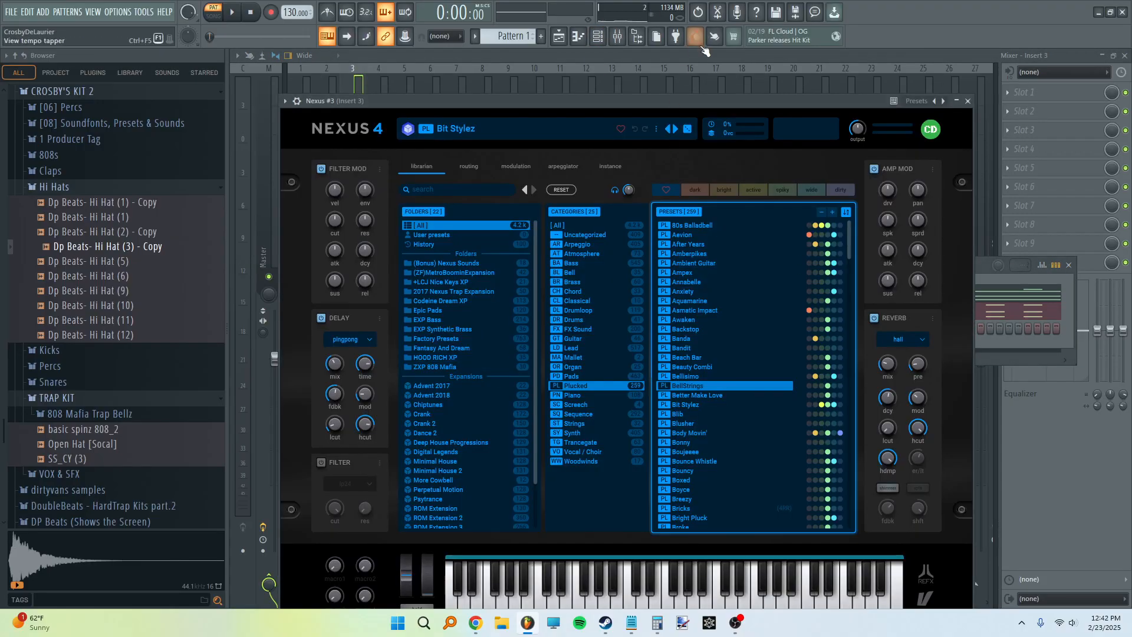
{"action": "left_click_drag", "start_coordinate": [660, 105], "coordinate": [662, 126]}
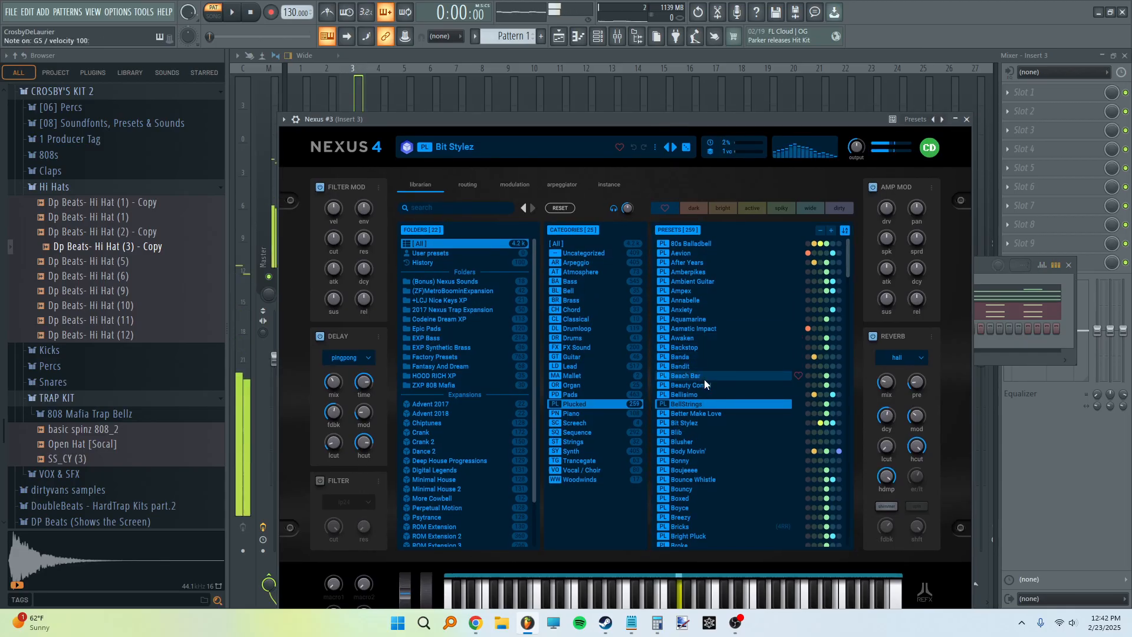
{"action": "left_click", "coordinate": [696, 499]}
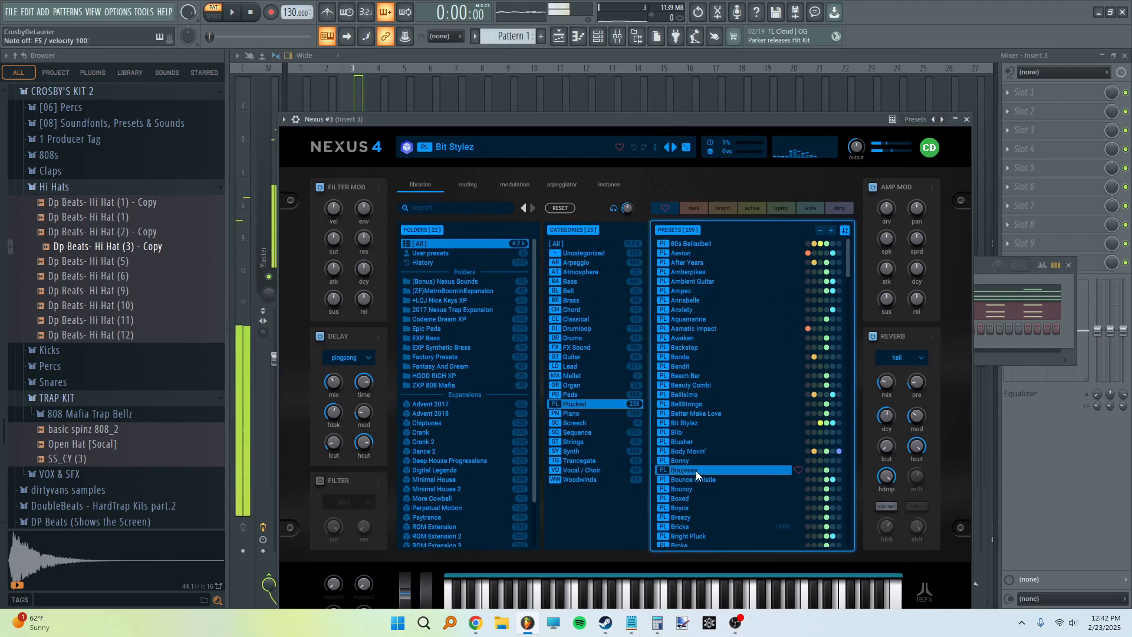
{"action": "left_click", "coordinate": [688, 320]}
{"action": "scroll", "coordinate": [688, 303], "scroll_direction": "down", "scroll_amount": 3}
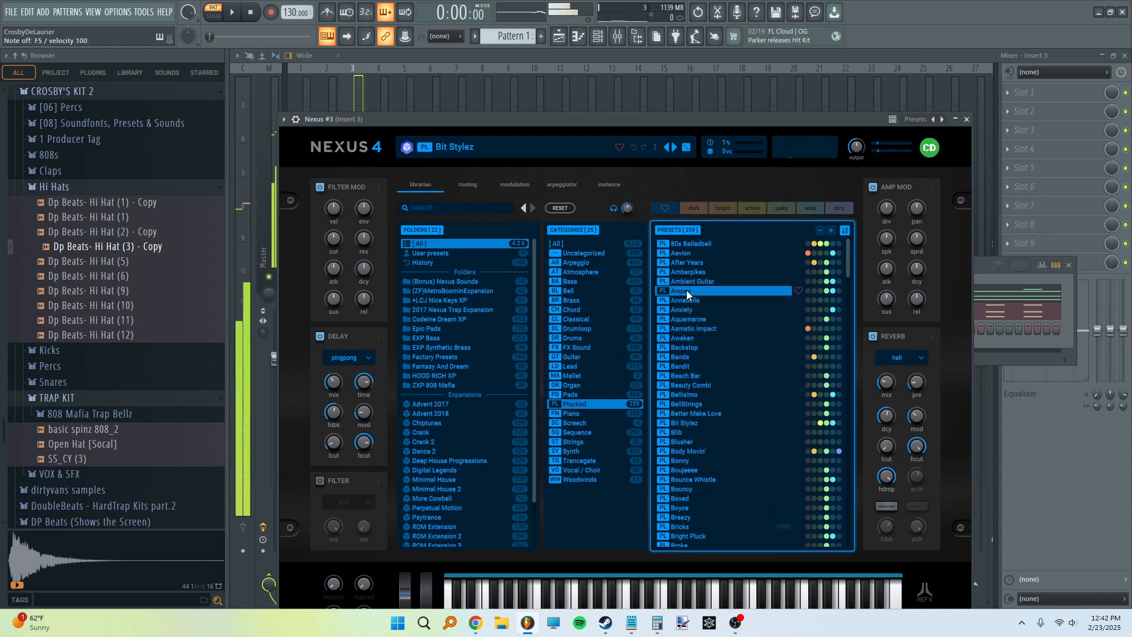
{"action": "left_click", "coordinate": [684, 439]}
{"action": "left_click", "coordinate": [685, 420]}
{"action": "left_click", "coordinate": [684, 402]}
{"action": "left_click", "coordinate": [684, 392]}
{"action": "left_click", "coordinate": [688, 384]}
{"action": "left_click", "coordinate": [688, 375]}
{"action": "left_click", "coordinate": [688, 365]}
{"action": "left_click", "coordinate": [688, 356]}
{"action": "scroll", "coordinate": [686, 424], "scroll_direction": "down", "scroll_amount": 3}
{"action": "left_click", "coordinate": [696, 476]}
{"action": "left_click", "coordinate": [695, 466]}
{"action": "left_click", "coordinate": [692, 456]}
{"action": "left_click", "coordinate": [688, 449]}
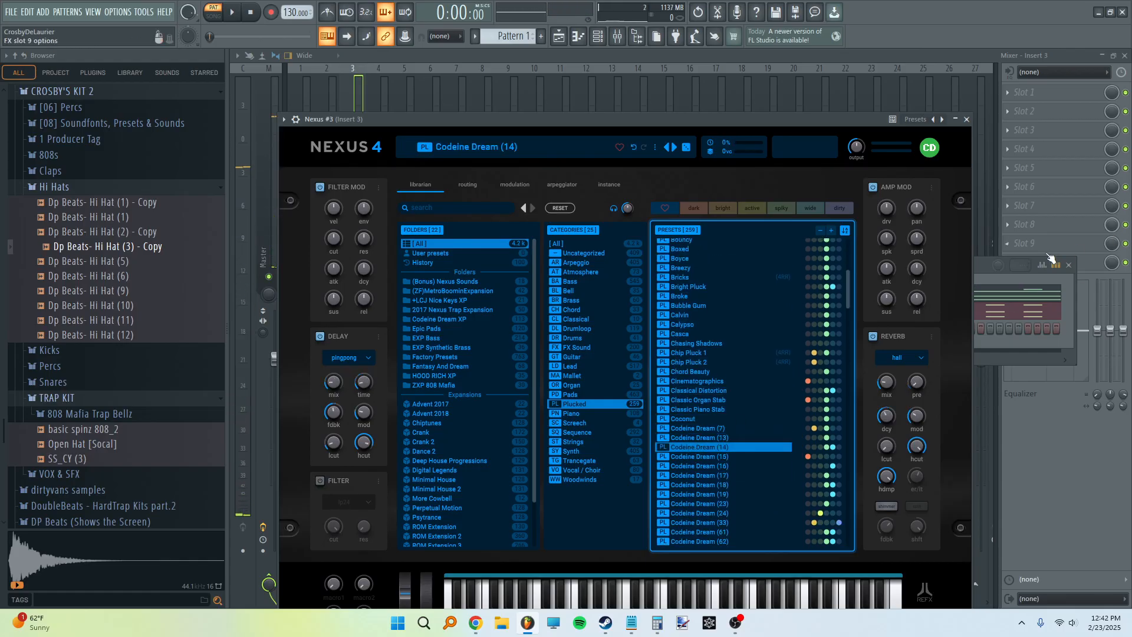
Copy the upper melody notes above the chords from the first Nexus channel into the Nexus #3 piano roll and play them.
{"action": "left_click", "coordinate": [992, 283]}
{"action": "left_click", "coordinate": [517, 295]}
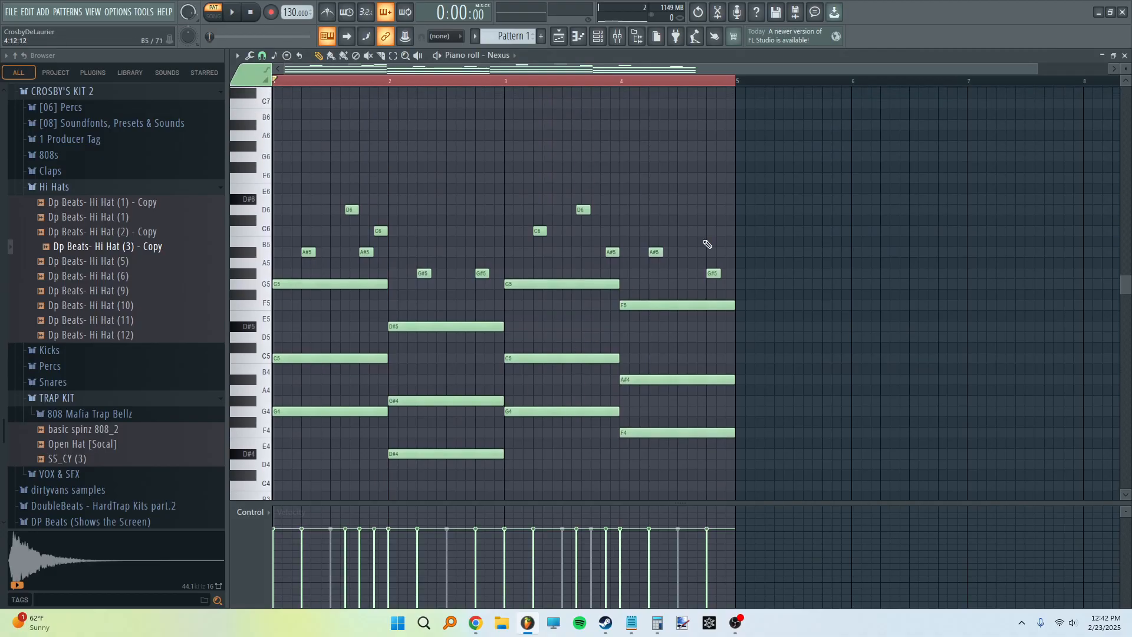
{"action": "left_click_drag", "start_coordinate": [825, 152], "coordinate": [235, 256]}
{"action": "left_click_drag", "start_coordinate": [747, 248], "coordinate": [719, 278]}
{"action": "left_click", "coordinate": [476, 271], "text": "ctrl"}
{"action": "left_click", "coordinate": [425, 274], "text": "ctrl"}
{"action": "left_click", "coordinate": [597, 36]}
{"action": "right_click", "coordinate": [439, 325]}
{"action": "left_click", "coordinate": [483, 328]}
{"action": "key", "text": "space"}
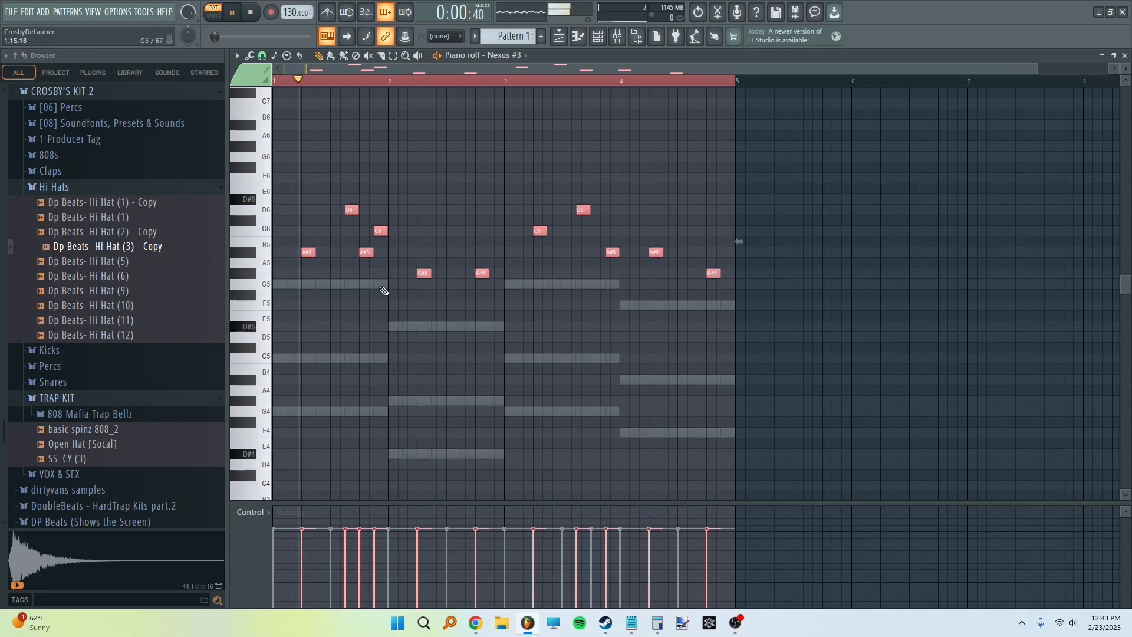
Add one-beat notes to the Nexus #3 melody: G5 at the start of bar 1 and D#5 at the start of bar 2.
{"action": "left_click", "coordinate": [468, 186]}
{"action": "key", "text": "space"}
{"action": "key", "text": "space"}
{"action": "left_click", "coordinate": [278, 280]}
{"action": "key", "text": "space"}
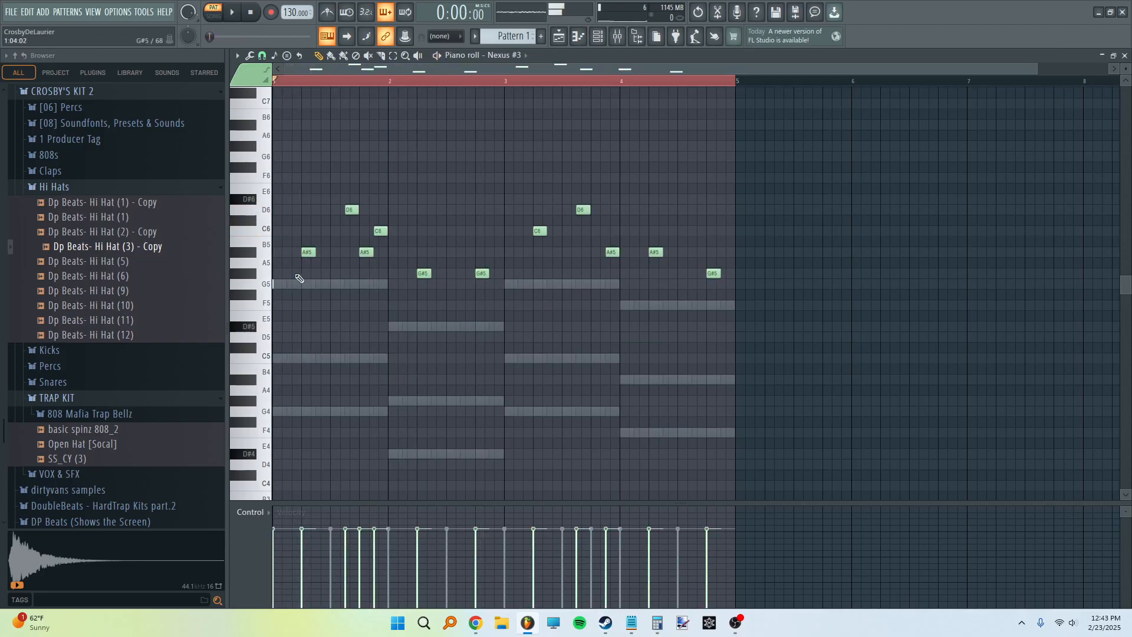
{"action": "left_click_drag", "start_coordinate": [292, 290], "coordinate": [302, 289]}
{"action": "key", "text": "space"}
{"action": "left_click", "coordinate": [393, 326]}
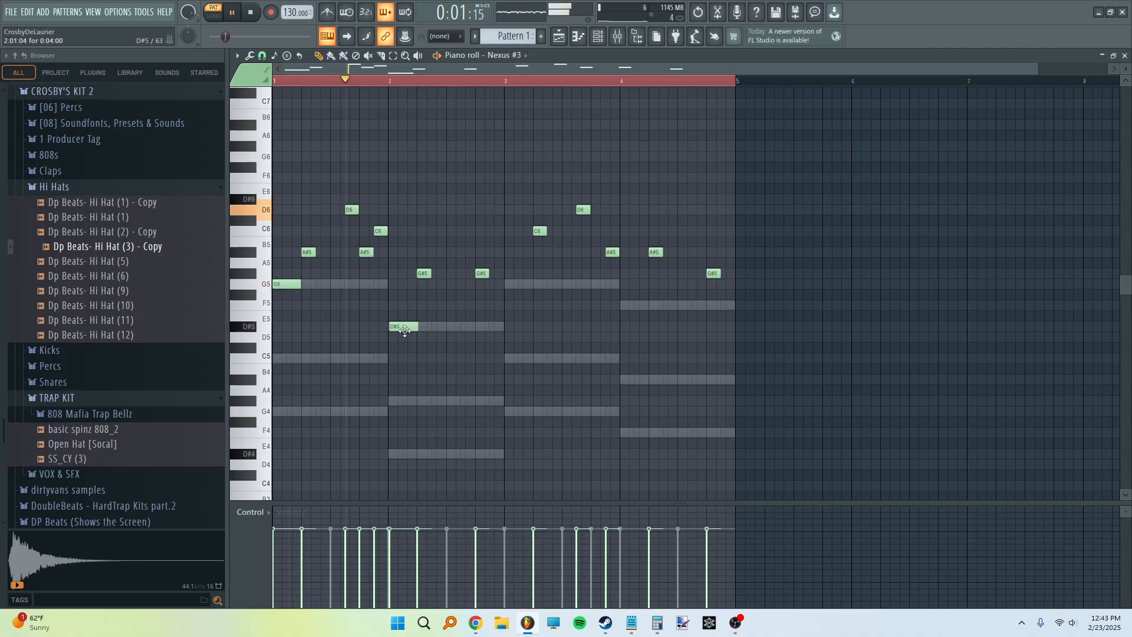
{"action": "scroll", "coordinate": [407, 326], "scroll_direction": "up", "scroll_amount": 2}
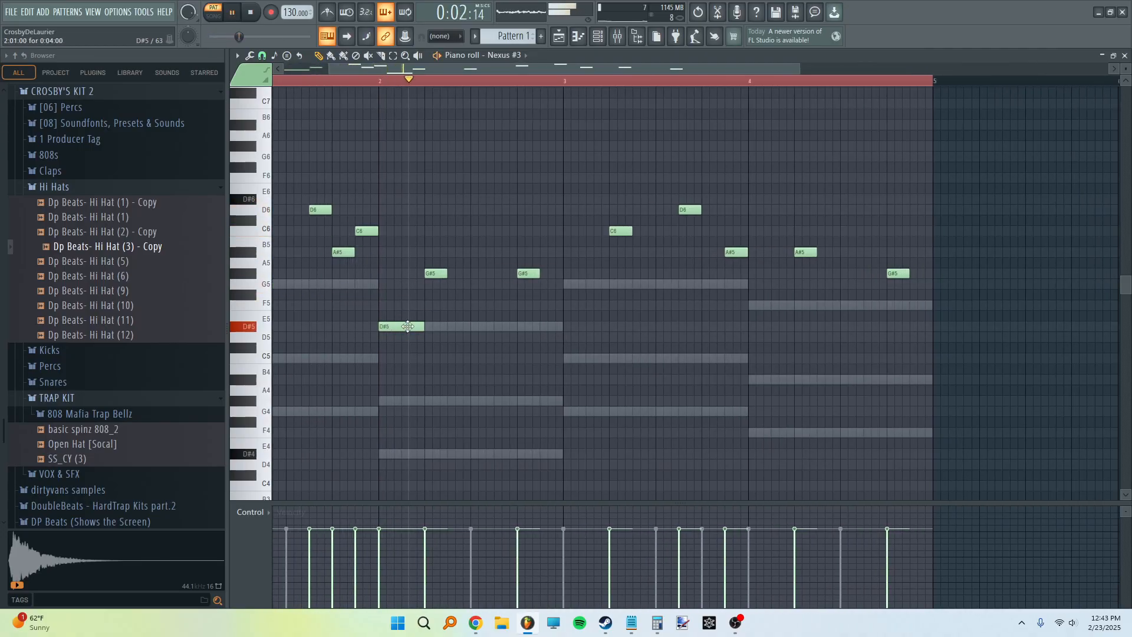
Add a half-beat G#5 at the end of bar 2, a one-beat G5 opening bar 3 and an F5 opening bar 4, and stop playback.
{"action": "left_click", "coordinate": [561, 273]}
{"action": "left_click_drag", "start_coordinate": [568, 273], "coordinate": [554, 273]}
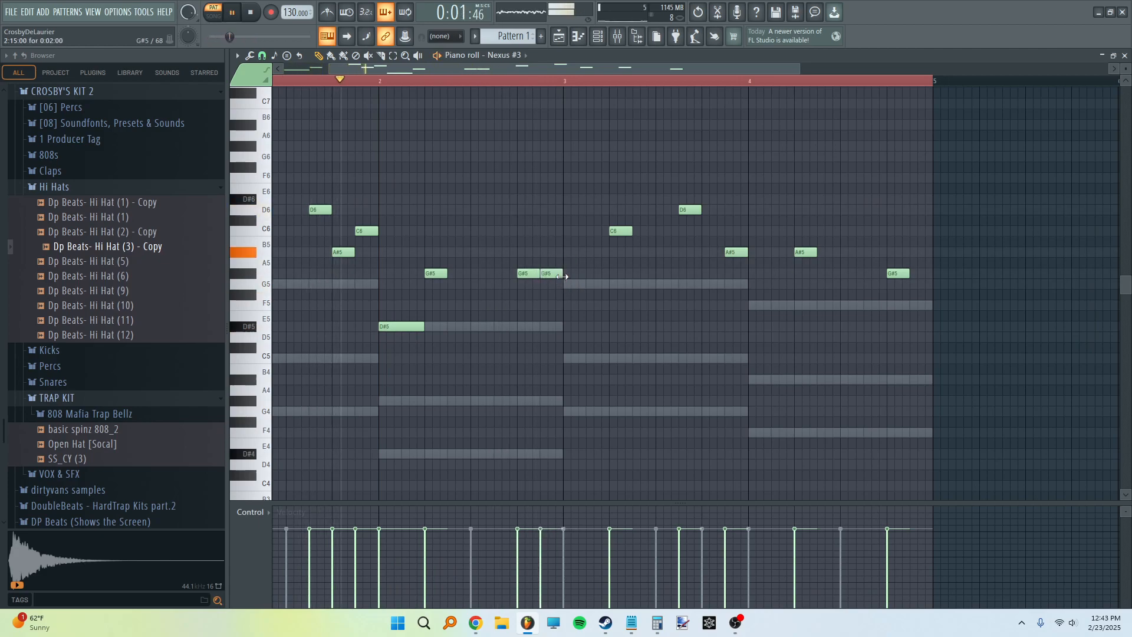
{"action": "left_click", "coordinate": [565, 284]}
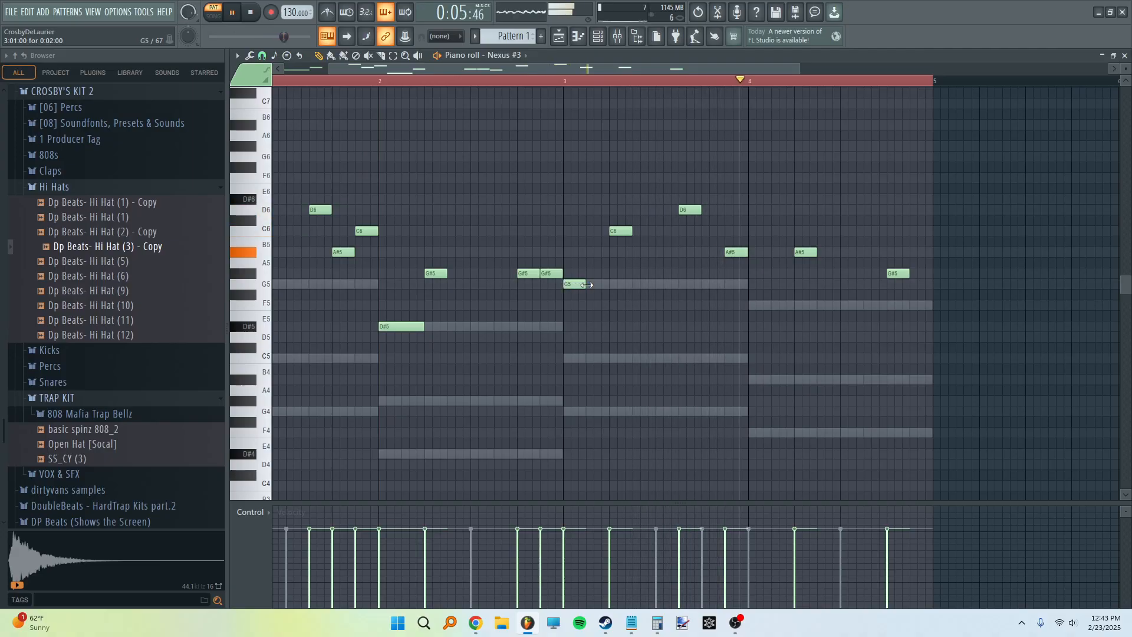
{"action": "left_click_drag", "start_coordinate": [586, 285], "coordinate": [609, 284]}
{"action": "left_click", "coordinate": [758, 305]}
{"action": "scroll", "coordinate": [743, 320], "scroll_direction": "down", "scroll_amount": 3}
{"action": "key", "text": "space"}
Load the basic spinz 808_2 sample from the TRAP KIT folder as a new channel and place a hit on its first step.
{"action": "left_click", "coordinate": [602, 39]}
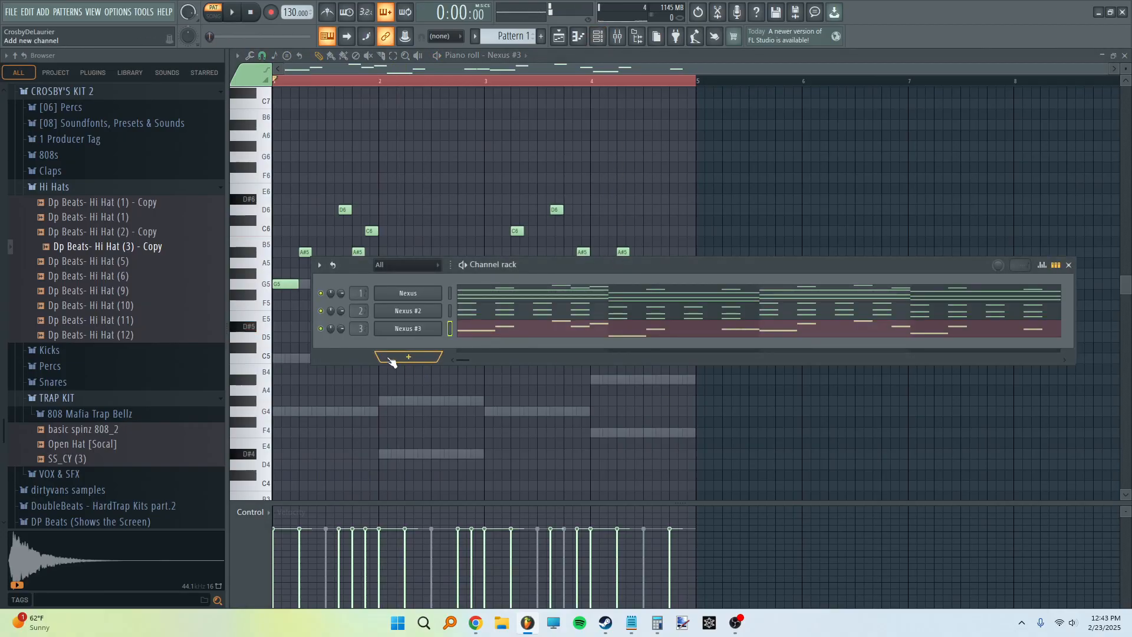
{"action": "left_click", "coordinate": [80, 189]}
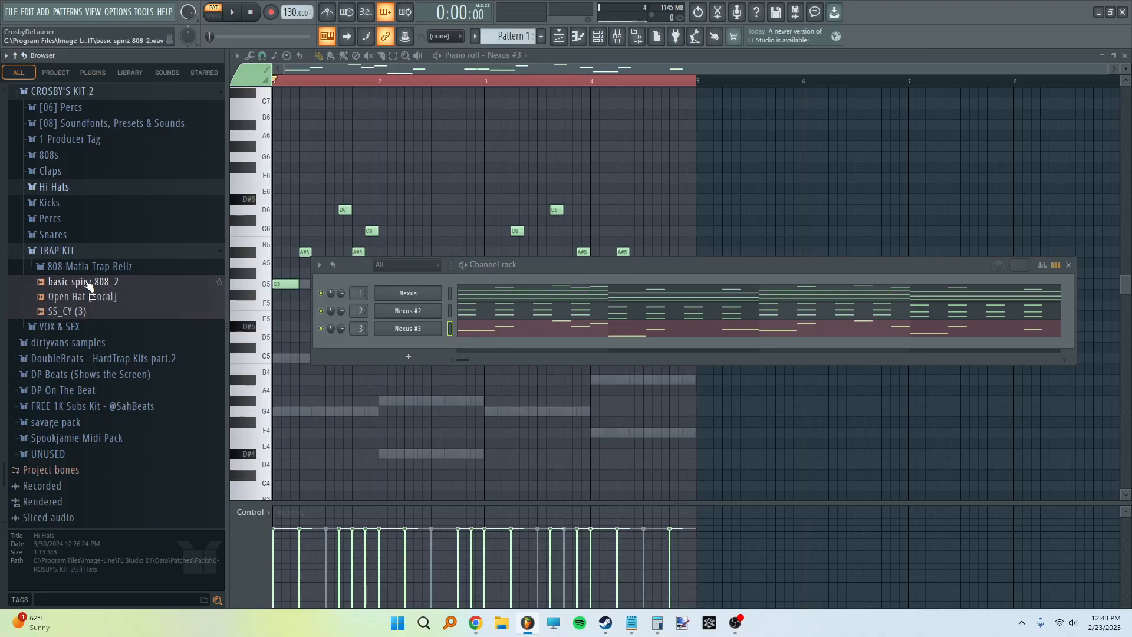
{"action": "left_click_drag", "start_coordinate": [87, 285], "coordinate": [365, 338]}
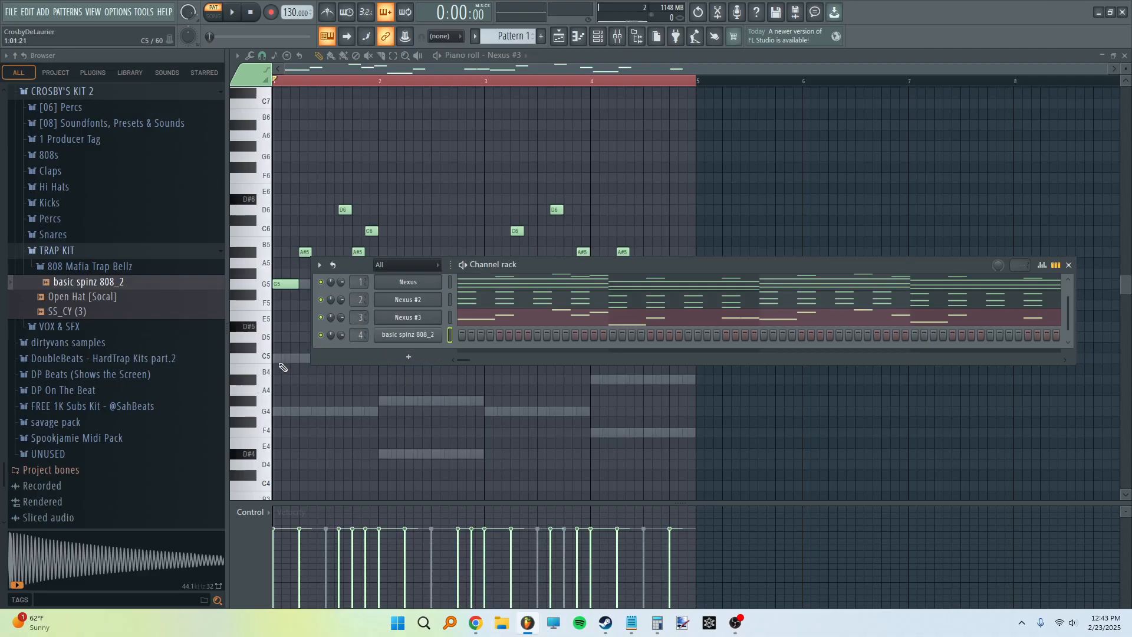
{"action": "left_click", "coordinate": [463, 337]}
{"action": "right_click", "coordinate": [409, 337]}
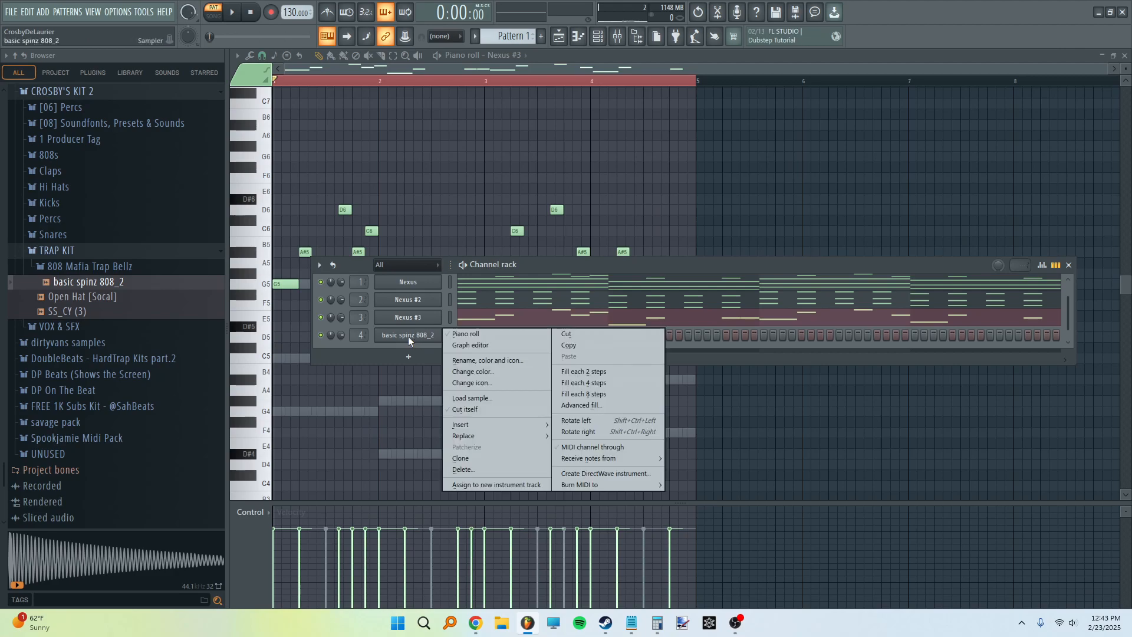
{"action": "left_click", "coordinate": [410, 340]}
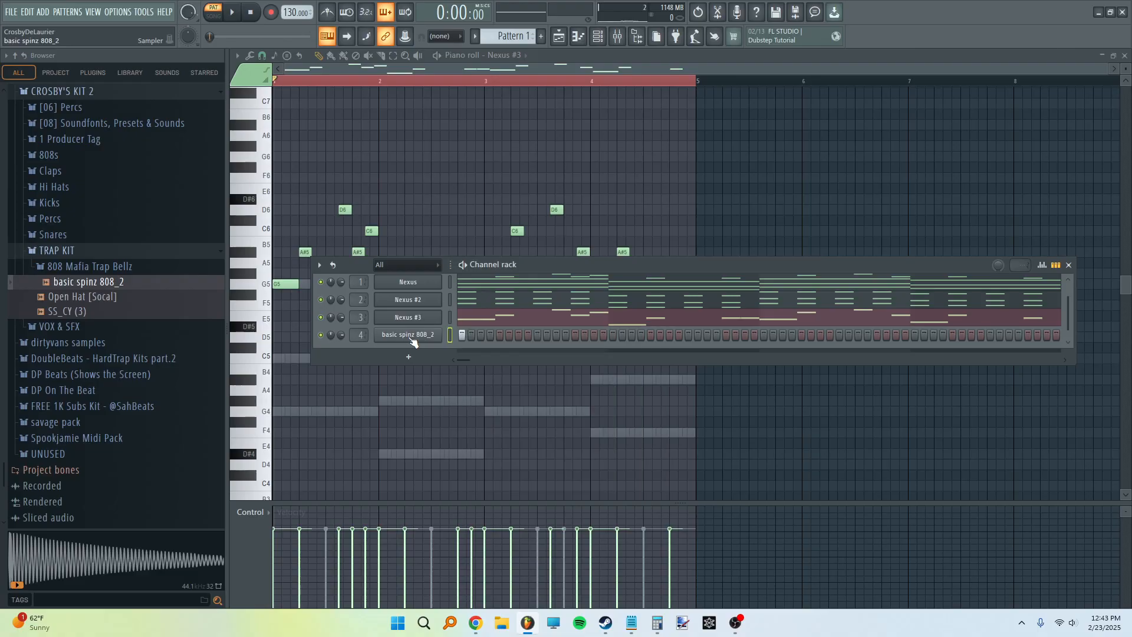
Enable the 808's volume envelope with attack, decay and sustain at zero and hold raised, and choose Cut itself for the channel.
{"action": "left_click", "coordinate": [412, 341]}
{"action": "left_click", "coordinate": [352, 211]}
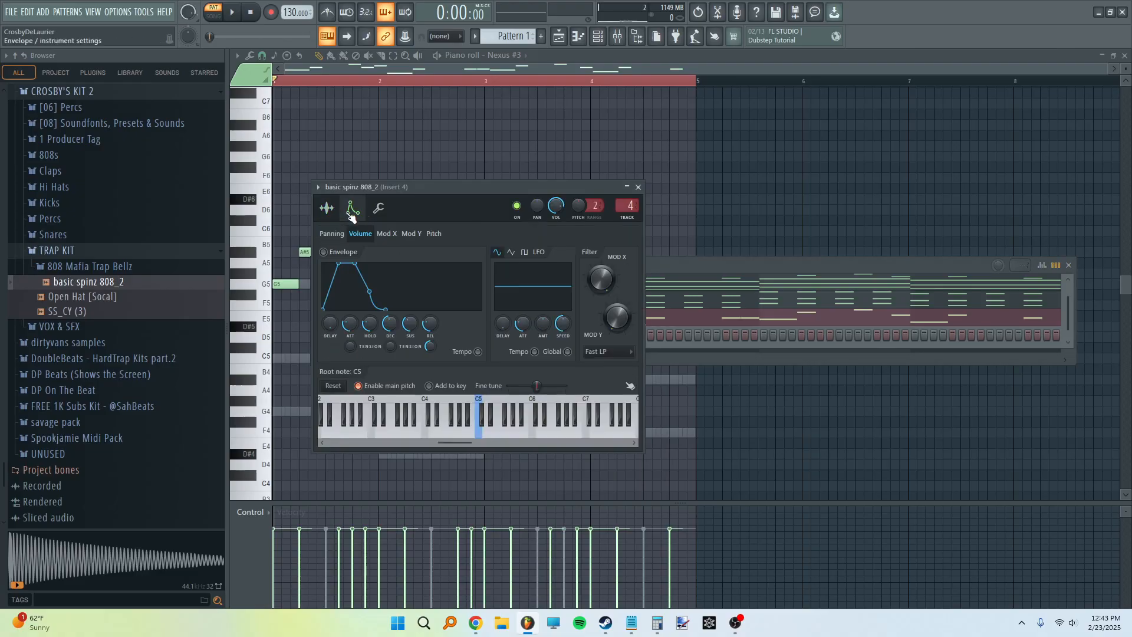
{"action": "left_click_drag", "start_coordinate": [353, 327], "coordinate": [372, 365]}
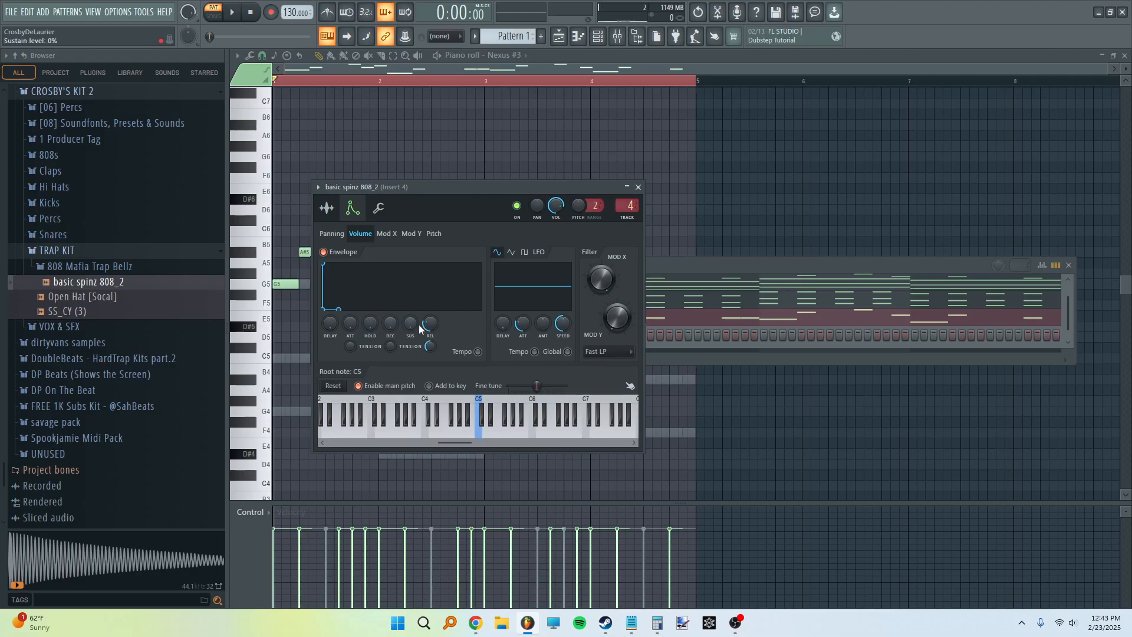
{"action": "left_click_drag", "start_coordinate": [374, 330], "coordinate": [373, 283]}
{"action": "left_click", "coordinate": [683, 264]}
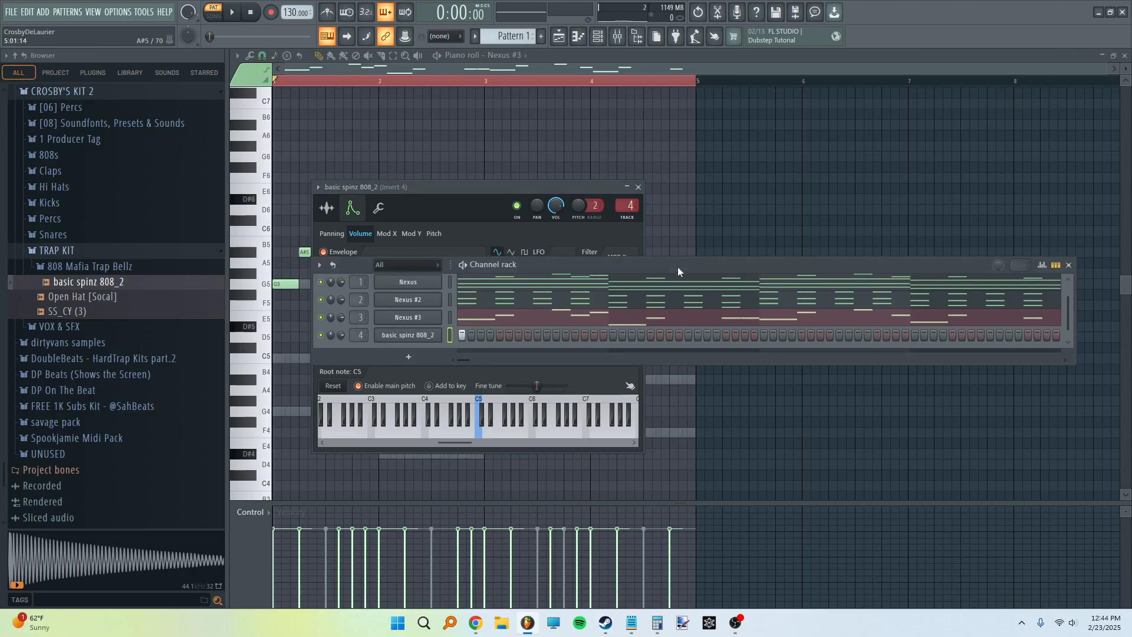
{"action": "right_click", "coordinate": [420, 334]}
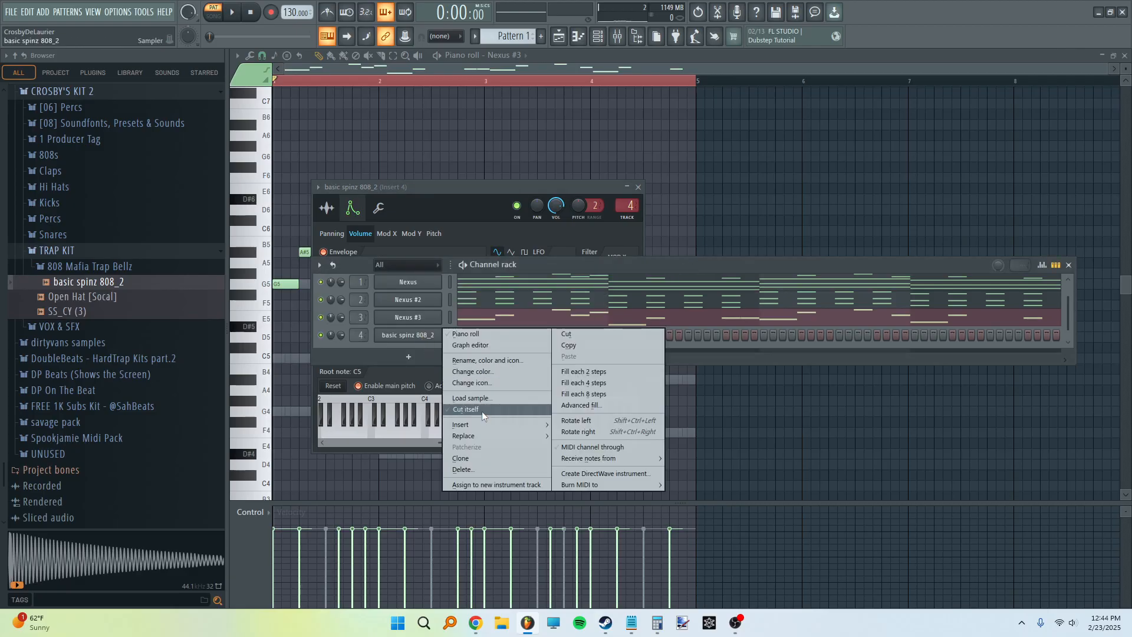
{"action": "left_click", "coordinate": [482, 410]}
Open the 808 channel's piano roll and move its first note to G4.
{"action": "right_click", "coordinate": [420, 335]}
{"action": "left_click", "coordinate": [458, 335]}
{"action": "left_click", "coordinate": [285, 305]}
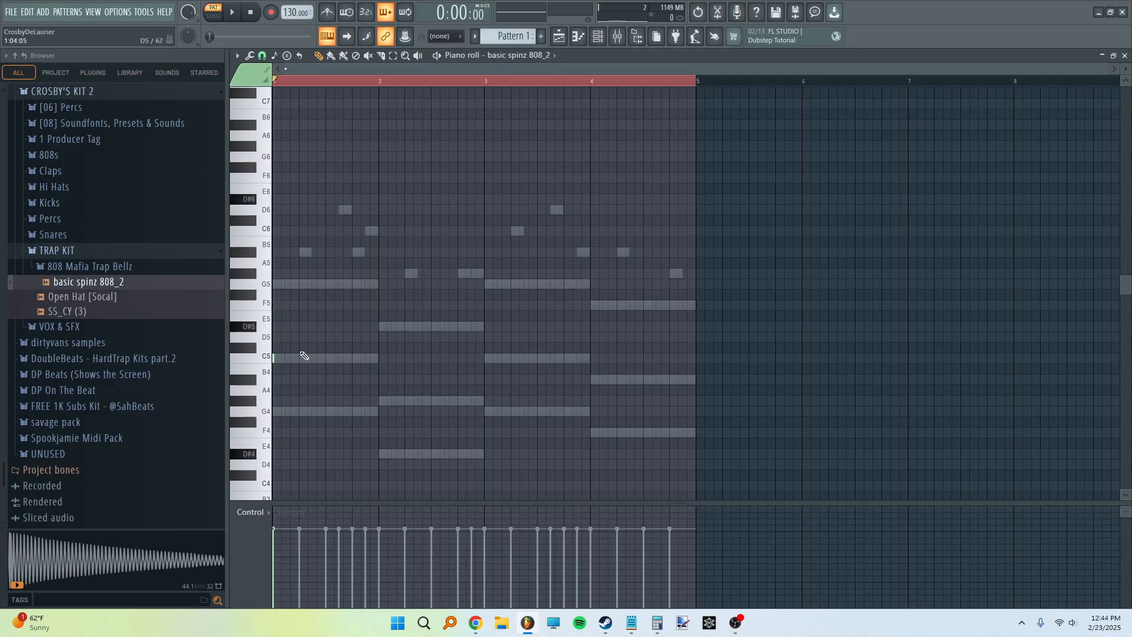
{"action": "left_click", "coordinate": [598, 37]}
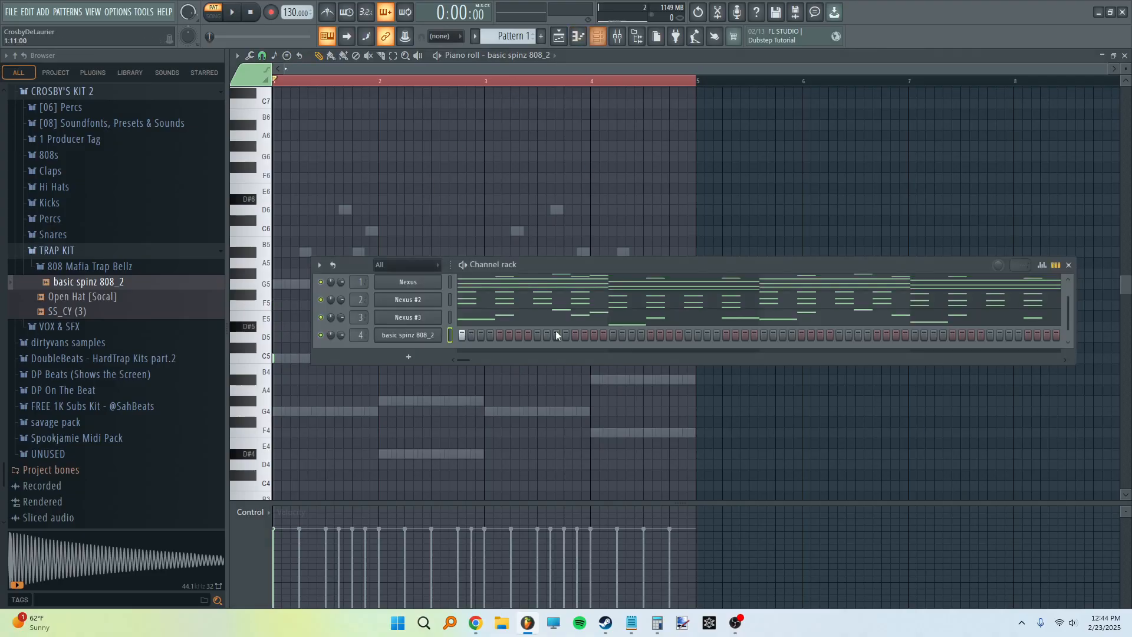
{"action": "right_click", "coordinate": [358, 242]}
{"action": "scroll", "coordinate": [301, 330], "scroll_direction": "down", "scroll_amount": 4}
{"action": "scroll", "coordinate": [365, 83], "scroll_direction": "up", "scroll_amount": 4}
{"action": "scroll", "coordinate": [354, 81], "scroll_direction": "down", "scroll_amount": 1}
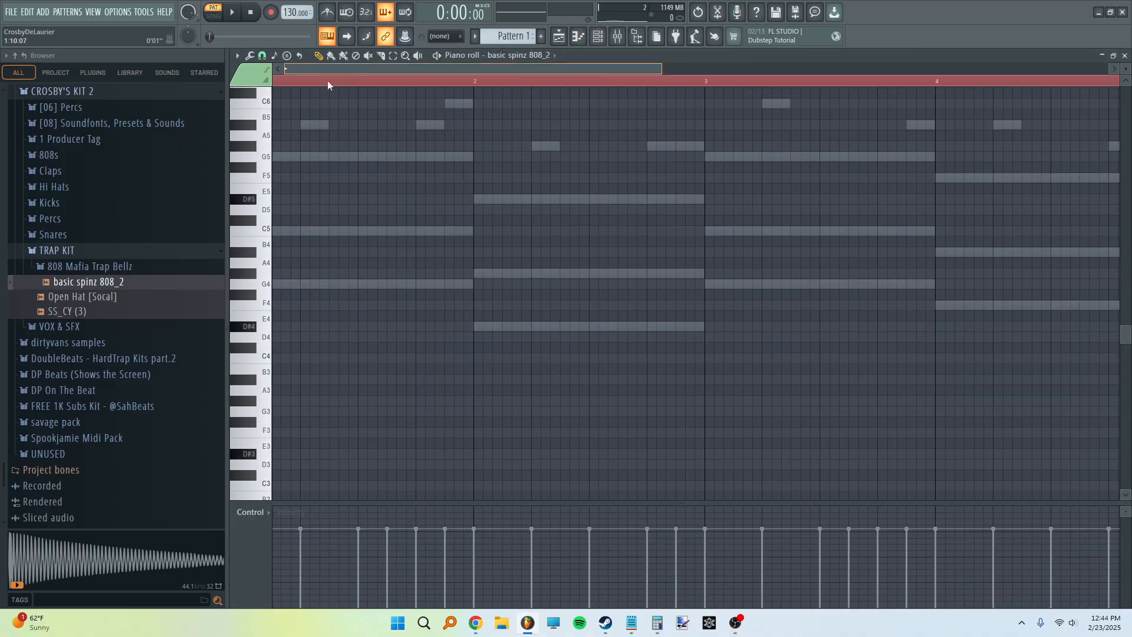
{"action": "left_click_drag", "start_coordinate": [343, 78], "coordinate": [327, 79]}
{"action": "scroll", "coordinate": [330, 283], "scroll_direction": "up", "scroll_amount": 2}
{"action": "left_click_drag", "start_coordinate": [273, 294], "coordinate": [274, 349]}
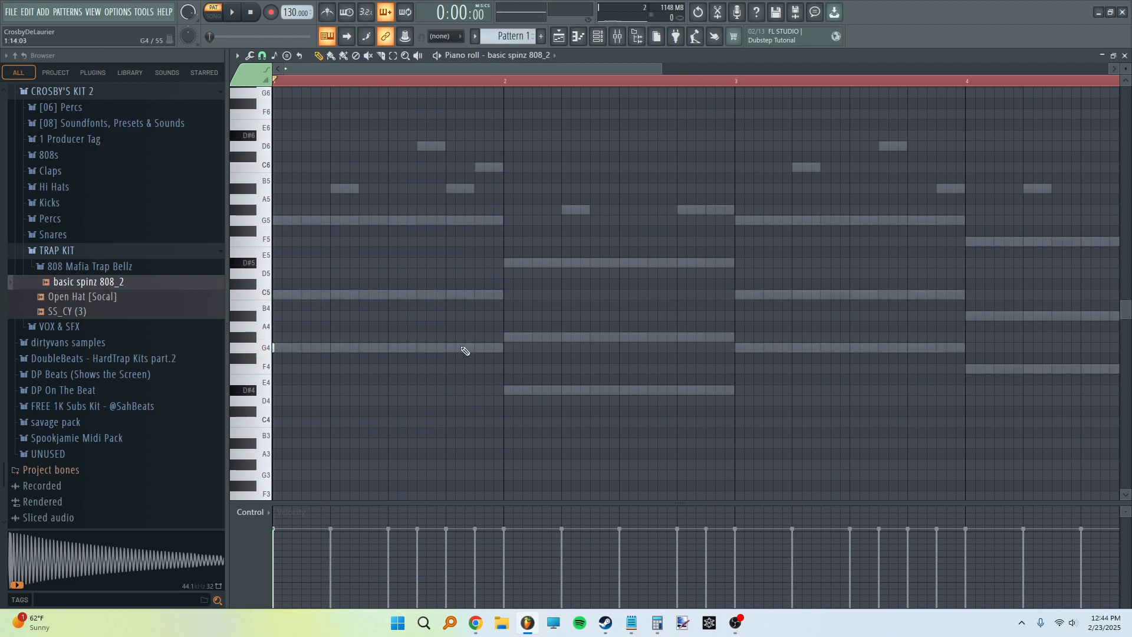
Place 808 notes on D#4, G4 and F4 at the starts of bars 2, 3 and 4.
{"action": "scroll", "coordinate": [466, 351], "scroll_direction": "down", "scroll_amount": 3}
{"action": "left_click", "coordinate": [504, 296]}
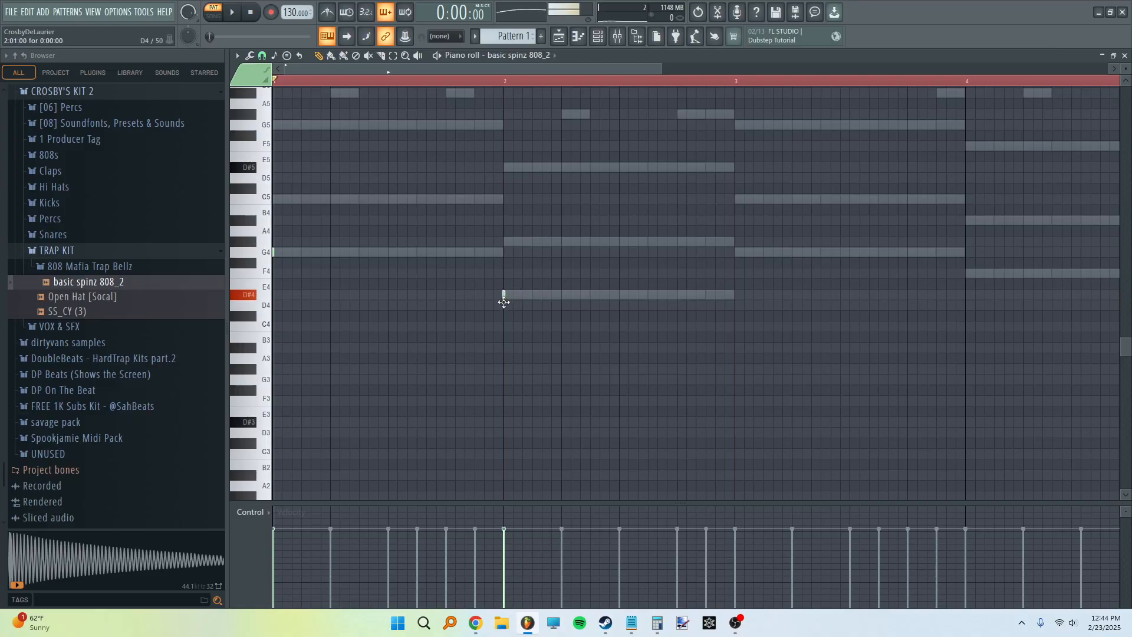
{"action": "left_click", "coordinate": [737, 252]}
{"action": "left_click", "coordinate": [967, 275]}
Add two more short G4 808 notes in bar 1, on steps 7 and 15.
{"action": "scroll", "coordinate": [732, 304], "scroll_direction": "down", "scroll_amount": 3}
{"action": "scroll", "coordinate": [450, 160], "scroll_direction": "up", "scroll_amount": 4}
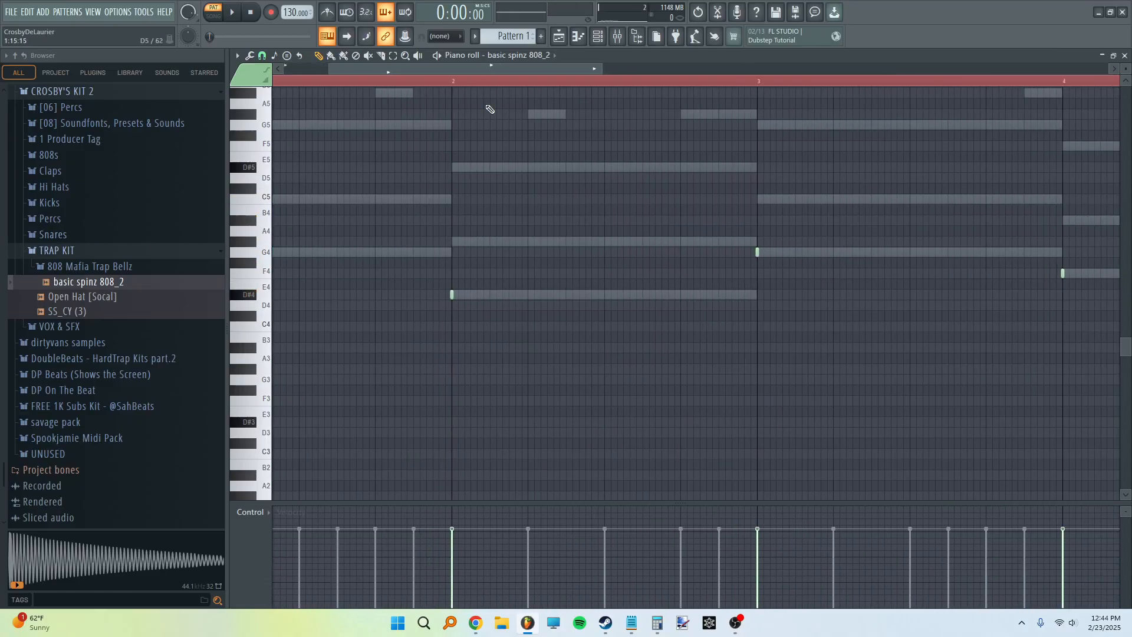
{"action": "left_click_drag", "start_coordinate": [515, 70], "coordinate": [463, 71]}
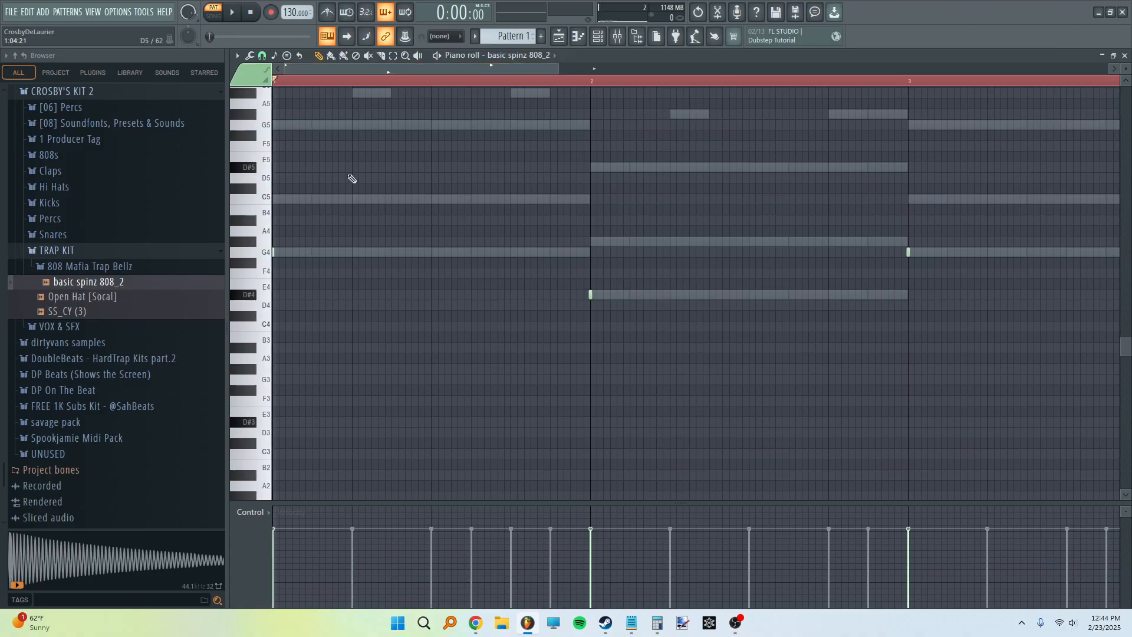
{"action": "left_click", "coordinate": [431, 253]}
{"action": "left_click", "coordinate": [391, 253]}
{"action": "left_click_drag", "start_coordinate": [389, 258], "coordinate": [393, 256]}
{"action": "left_click_drag", "start_coordinate": [560, 254], "coordinate": [551, 248]}
Add an 808 D#4 on beat 4 of bar 2 and G4 notes on beats 2 and 4 of bar 3.
{"action": "scroll", "coordinate": [549, 247], "scroll_direction": "down", "scroll_amount": 3}
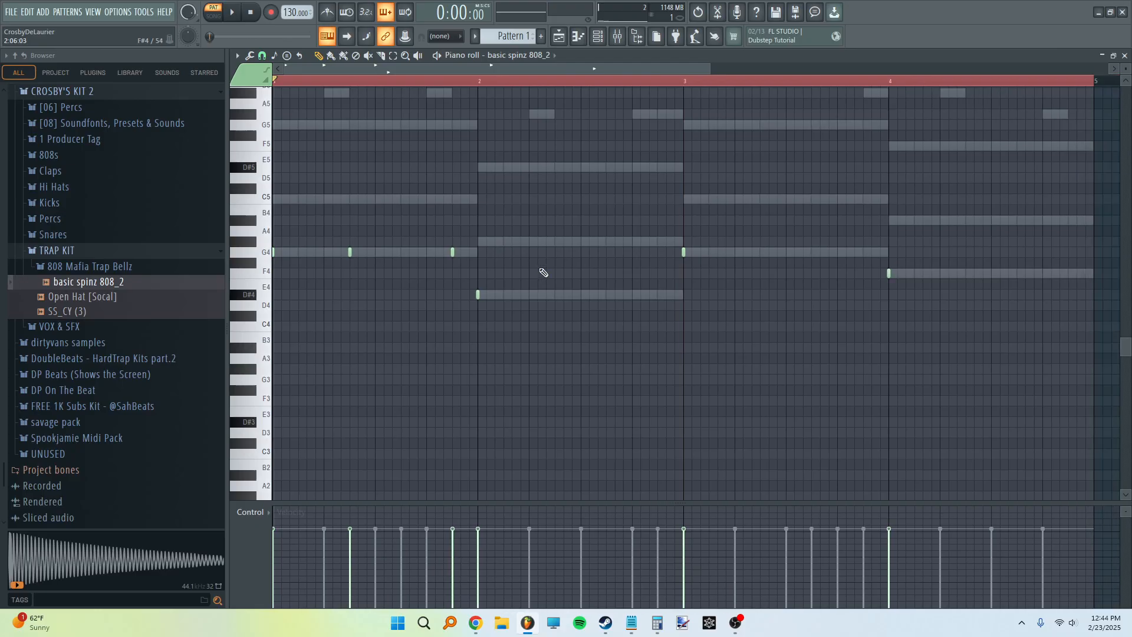
{"action": "left_click", "coordinate": [631, 295]}
{"action": "left_click_drag", "start_coordinate": [778, 253], "coordinate": [735, 252]}
{"action": "left_click", "coordinate": [836, 252]}
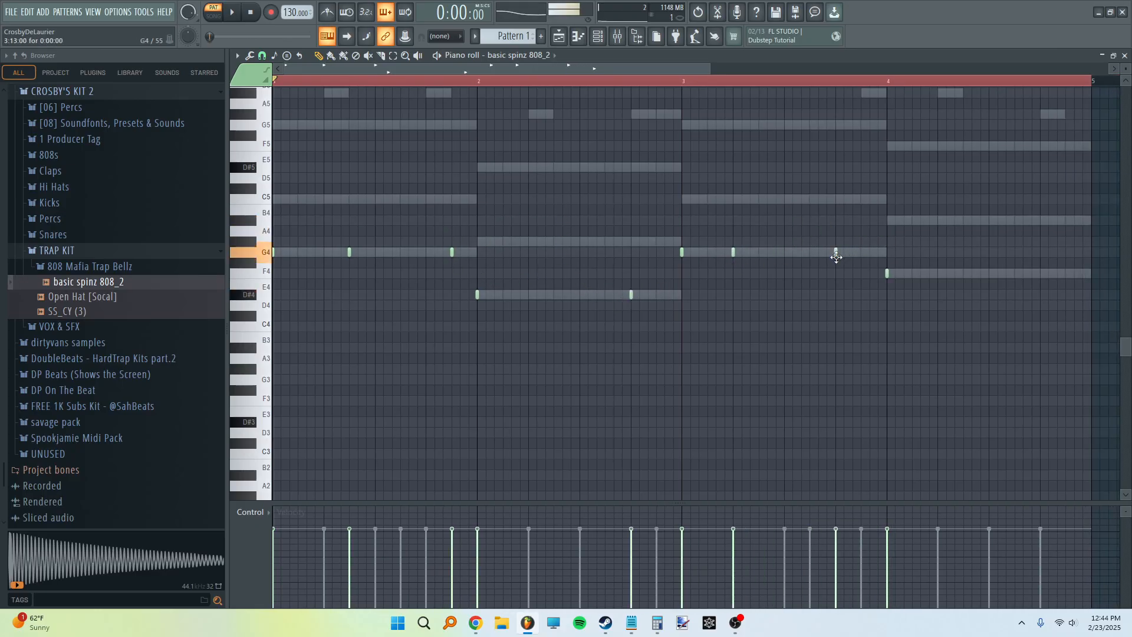
Add three F4 808 notes in bar 4 on steps 7, 13 and 15, and play back the pattern briefly.
{"action": "left_click_drag", "start_coordinate": [990, 273], "coordinate": [965, 272]}
{"action": "left_click", "coordinate": [1041, 273]}
{"action": "left_click_drag", "start_coordinate": [1074, 273], "coordinate": [1066, 281]}
{"action": "key", "text": "space"}
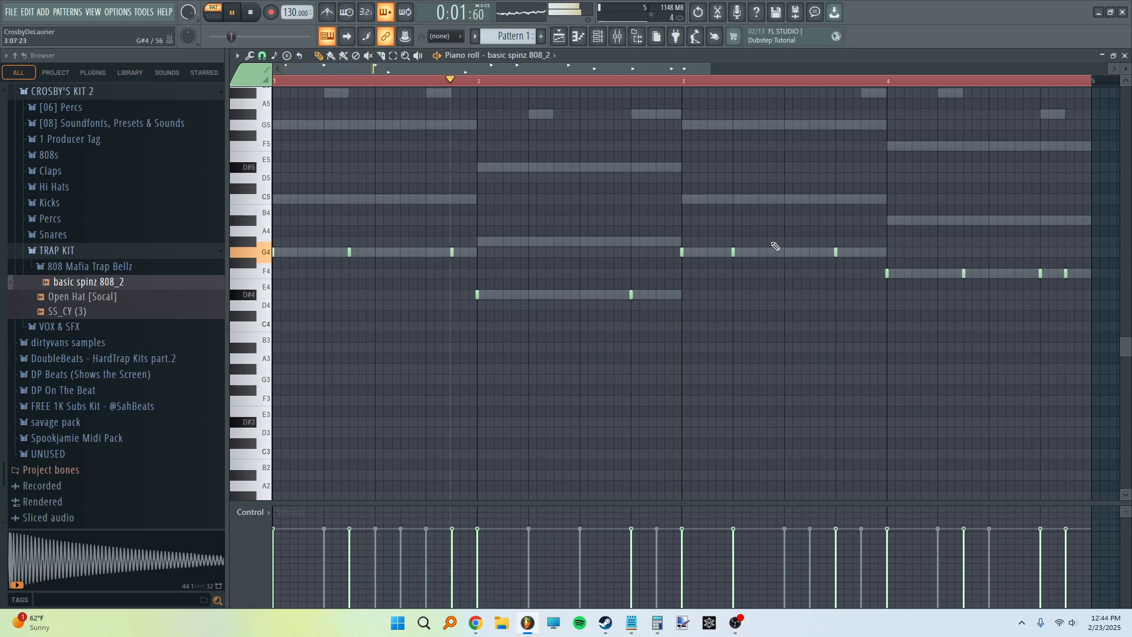
{"action": "key", "text": "space"}
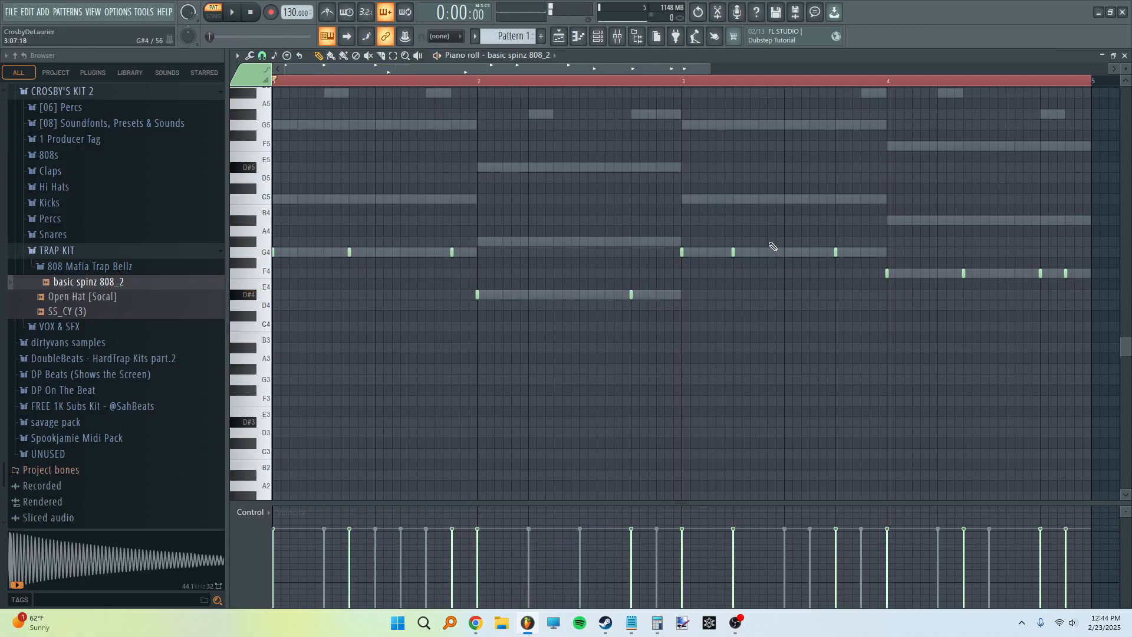
Transpose all 808 notes up one octave, play the pattern and clear the selection.
{"action": "key", "text": "ctrl+a"}
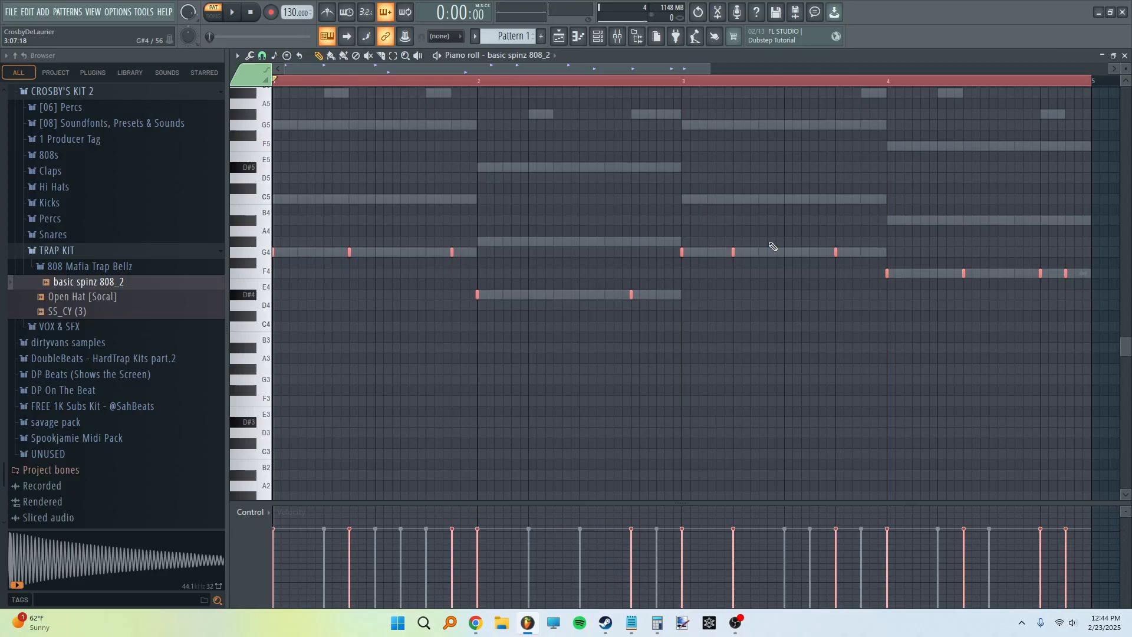
{"action": "key", "text": "space"}
{"action": "scroll", "coordinate": [785, 241], "scroll_direction": "up", "scroll_amount": 4}
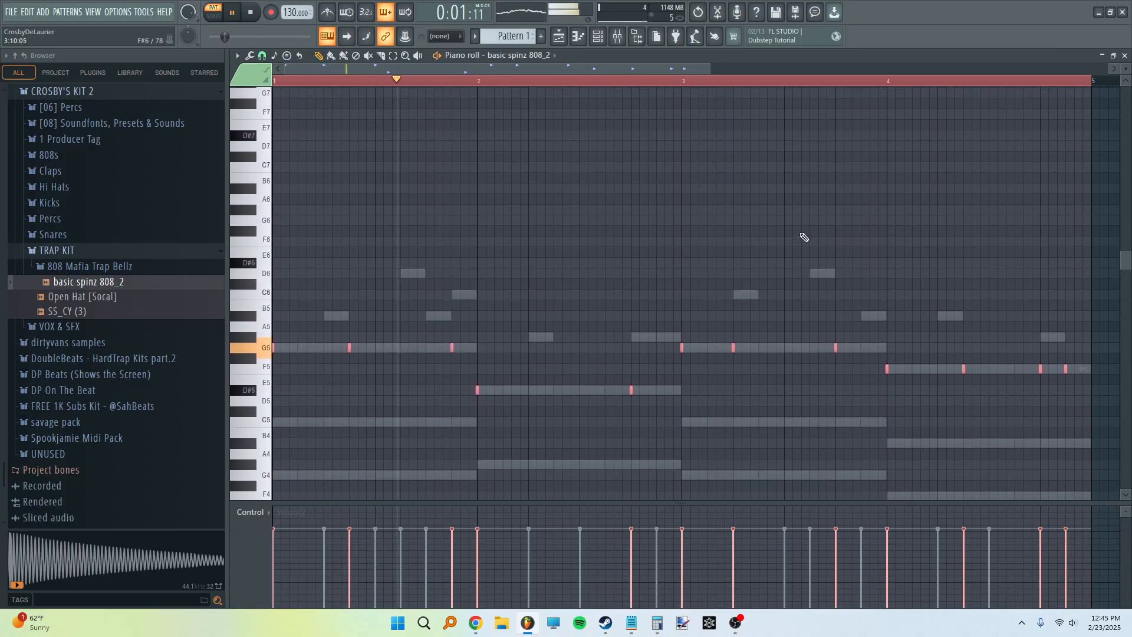
{"action": "key", "text": "ctrl+d"}
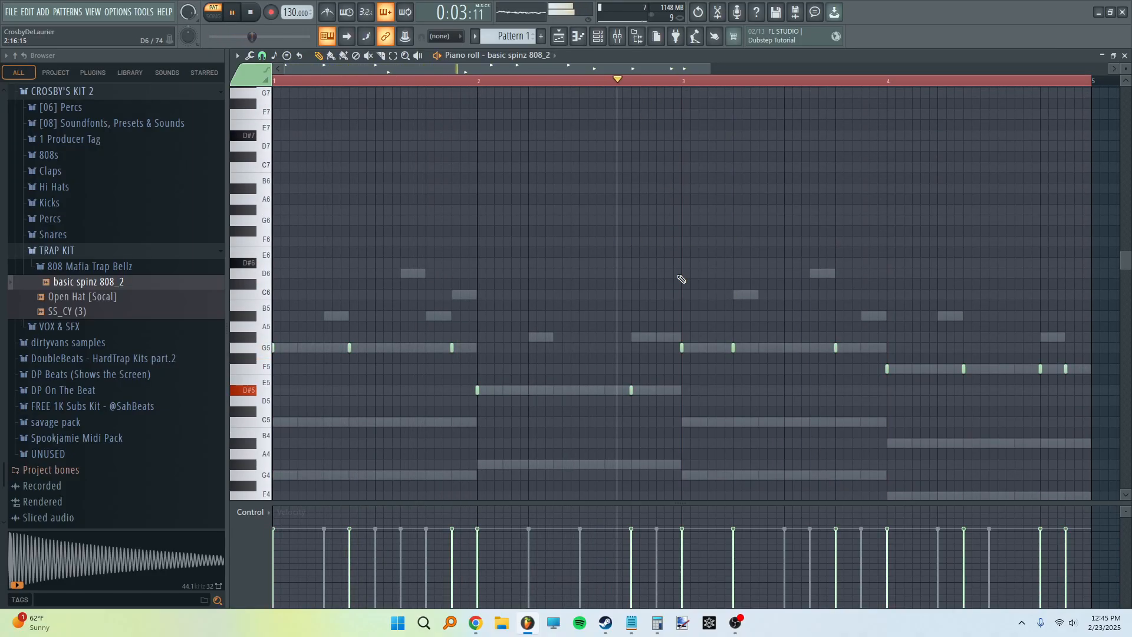
Stop playback, copy all the 808 notes and add the Dp Beats- Kick (2) sample as a new channel.
{"action": "key", "text": "space"}
{"action": "key", "text": "ctrl+a"}
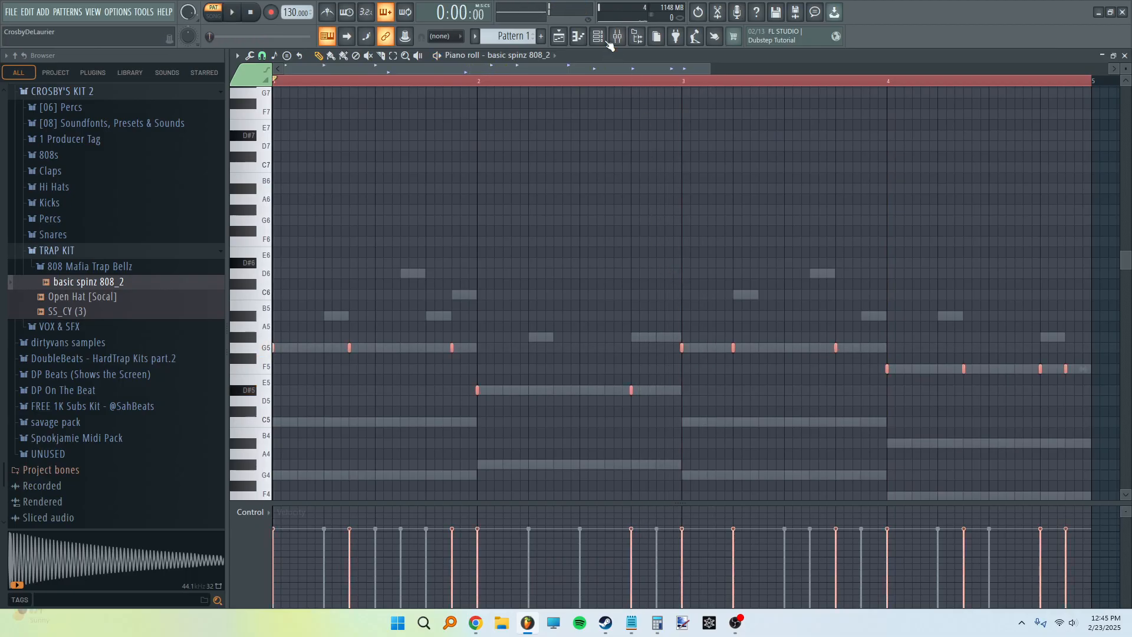
{"action": "left_click", "coordinate": [598, 36]}
{"action": "left_click", "coordinate": [50, 203]}
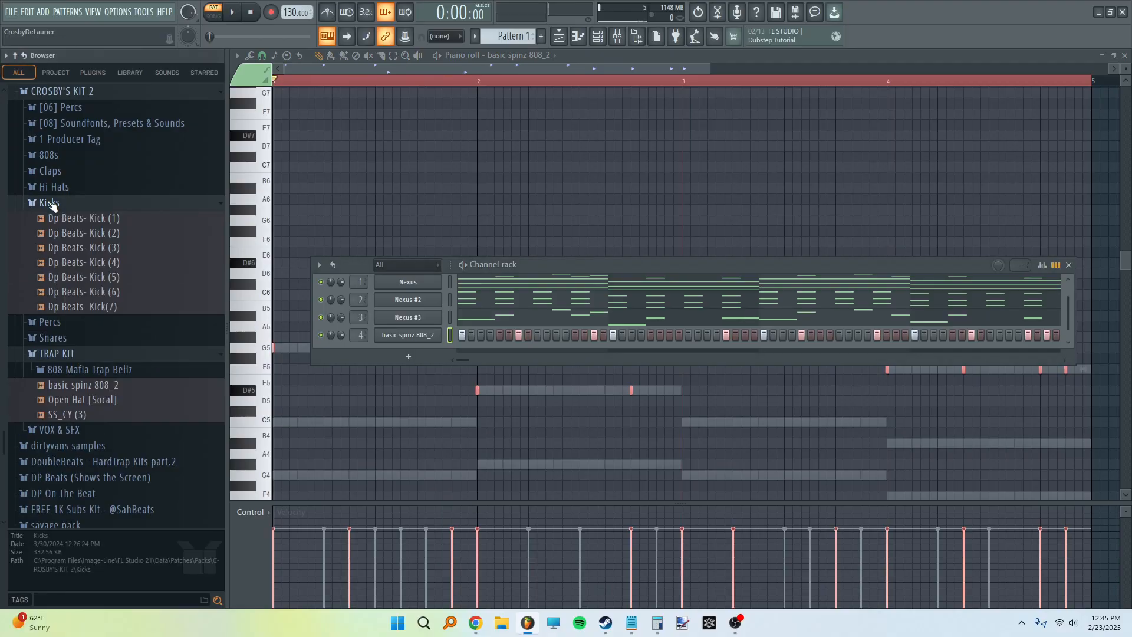
{"action": "left_click", "coordinate": [115, 238]}
{"action": "left_click_drag", "start_coordinate": [115, 238], "coordinate": [414, 346]}
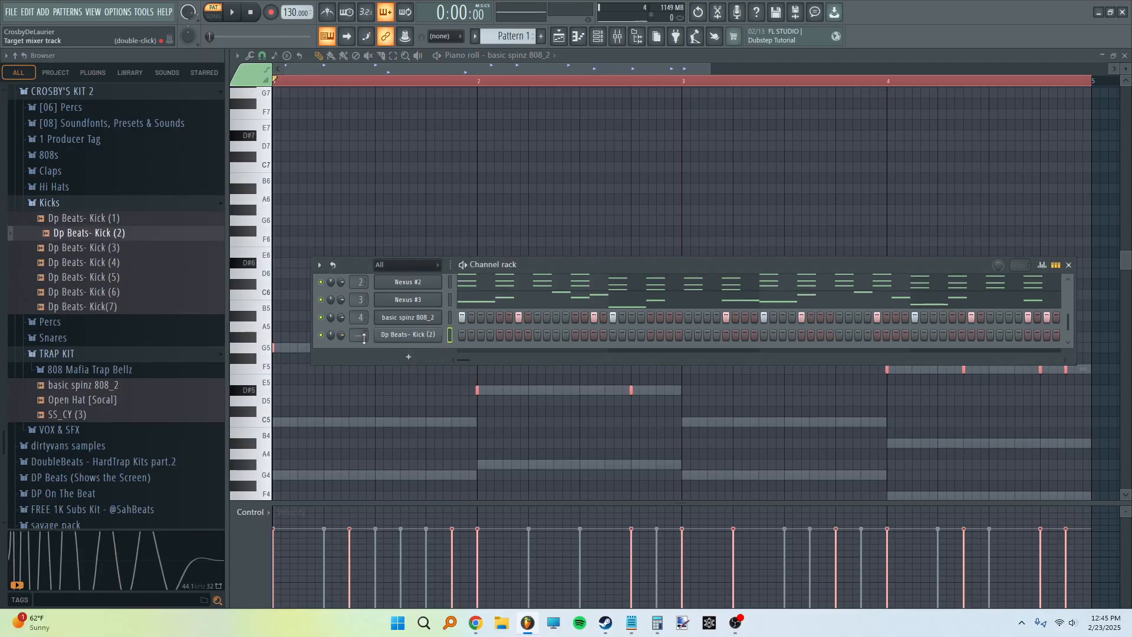
Paste the copied 808 notes into the piano roll of the Dp Beats- Kick (2) channel.
{"action": "right_click", "coordinate": [440, 334]}
{"action": "left_click", "coordinate": [459, 334]}
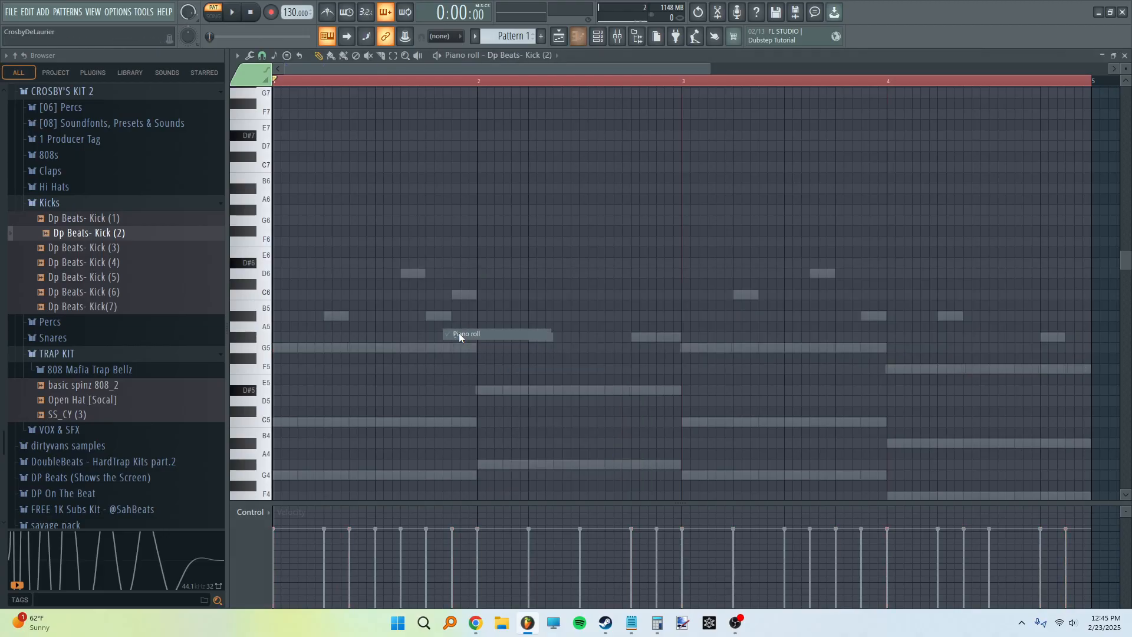
{"action": "key", "text": "ctrl+v"}
{"action": "scroll", "coordinate": [475, 330], "scroll_direction": "down", "scroll_amount": 2}
{"action": "scroll", "coordinate": [475, 330], "scroll_direction": "down", "scroll_amount": 3}
Move all the kick notes onto C5, keeping their timing, and clear the selection.
{"action": "left_click_drag", "start_coordinate": [685, 174], "coordinate": [105, 286]}
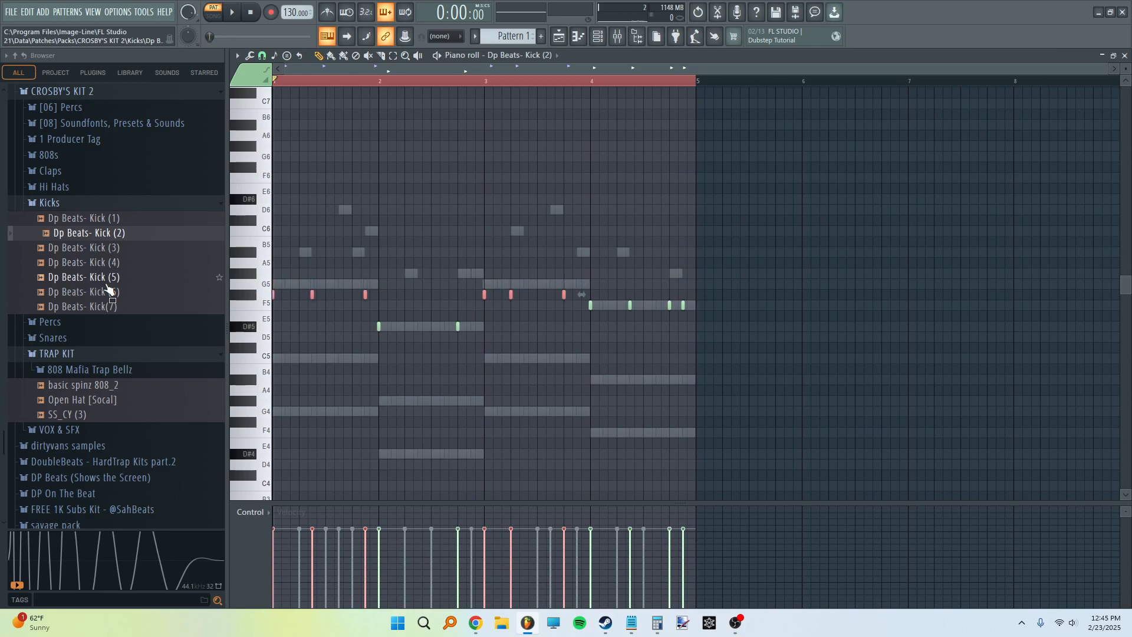
{"action": "left_click_drag", "start_coordinate": [884, 285], "coordinate": [84, 317]}
{"action": "key", "text": "Down"}
{"action": "key", "text": "Down"}
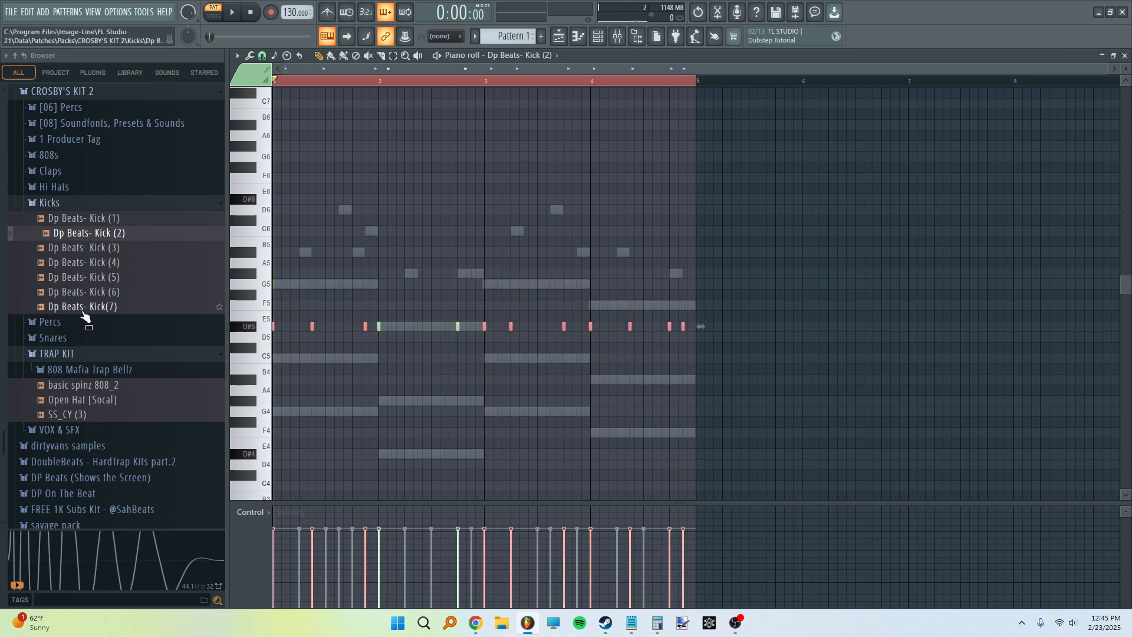
{"action": "key", "text": "Down"}
{"action": "key", "text": "Down"}
{"action": "key", "text": "Down"}
{"action": "key", "text": "ctrl+d"}
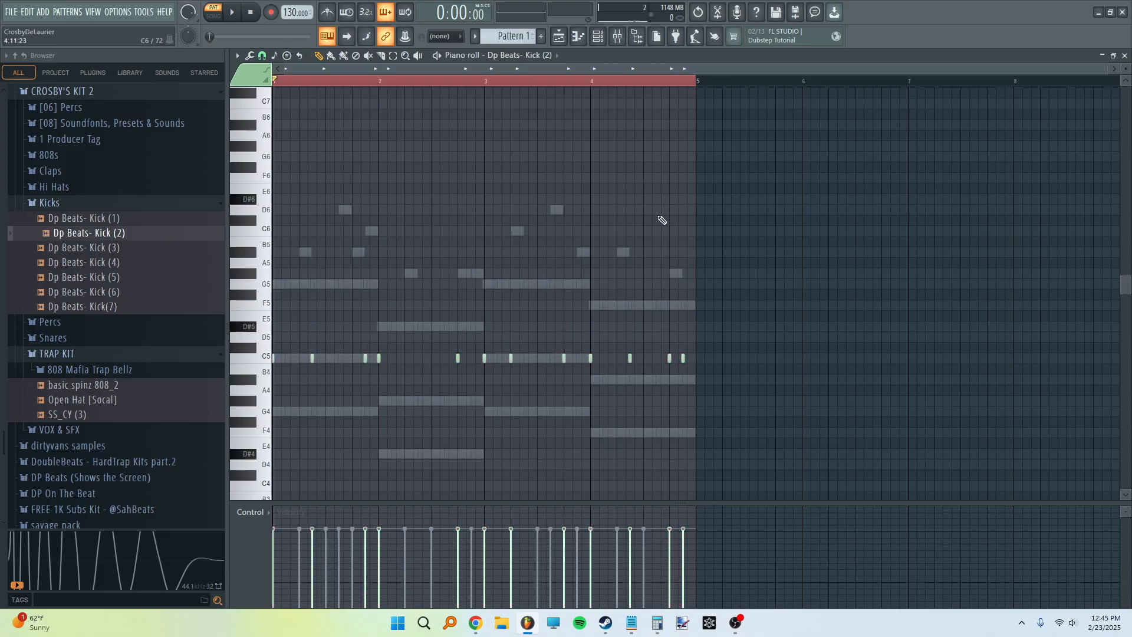
Lower the kick's volume fader on mixer Insert 5 well below its default level while the pattern plays.
{"action": "left_click", "coordinate": [625, 39]}
{"action": "key", "text": "space"}
{"action": "left_click_drag", "start_coordinate": [412, 359], "coordinate": [411, 448]}
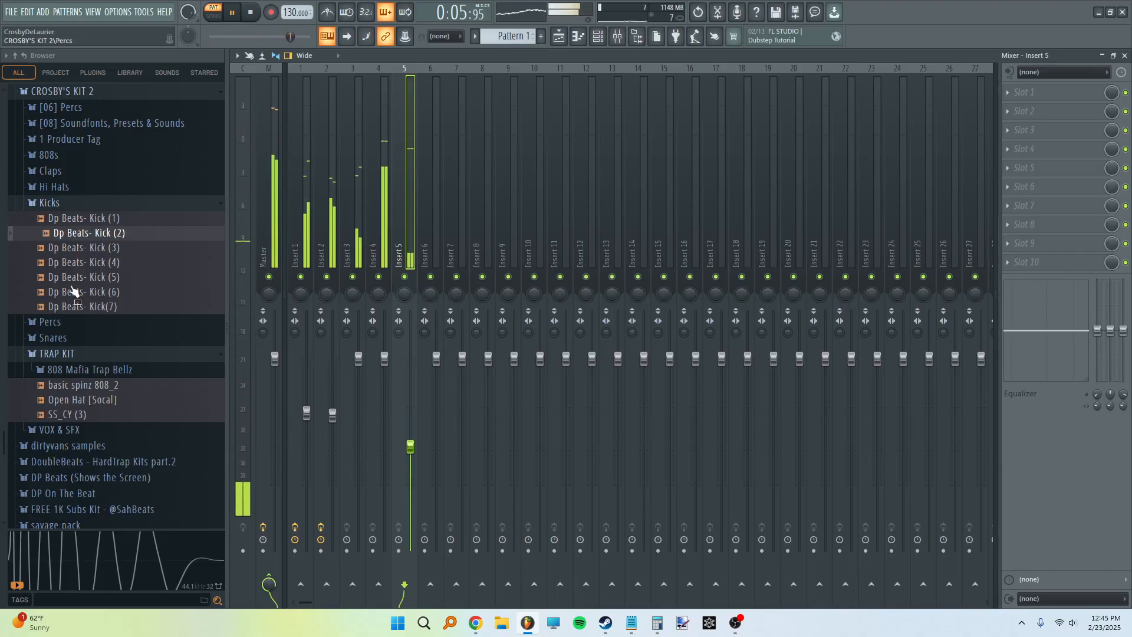
{"action": "key", "text": "space"}
Add the Dp Beats- Hi Hat (2) - Copy sample as a new channel and fill each 2 steps.
{"action": "left_click", "coordinate": [68, 202]}
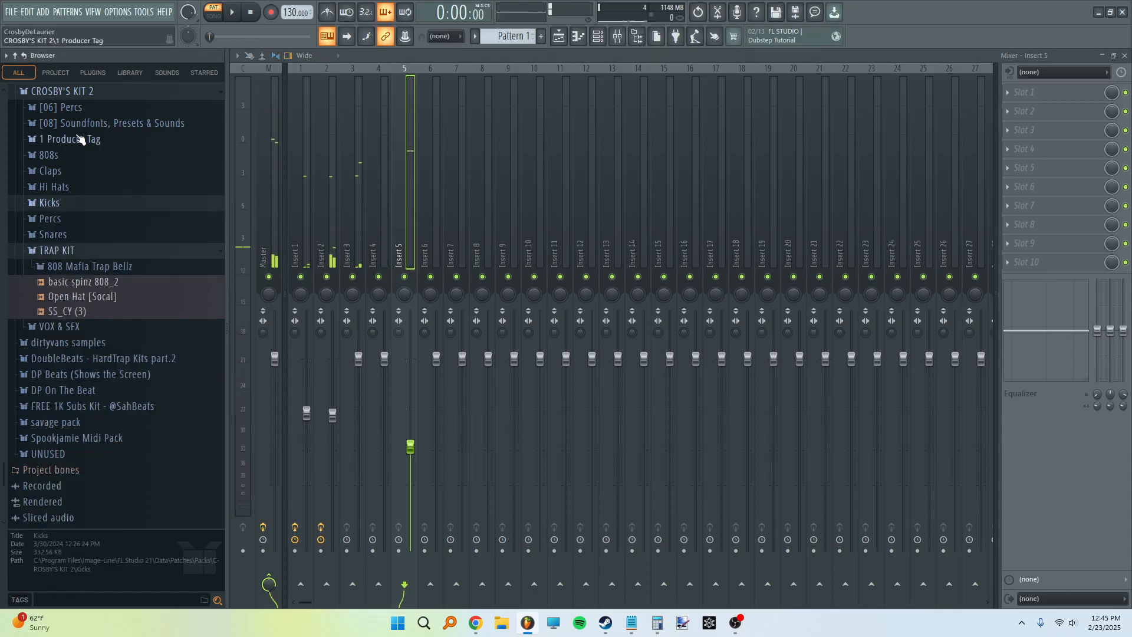
{"action": "left_click", "coordinate": [67, 191]}
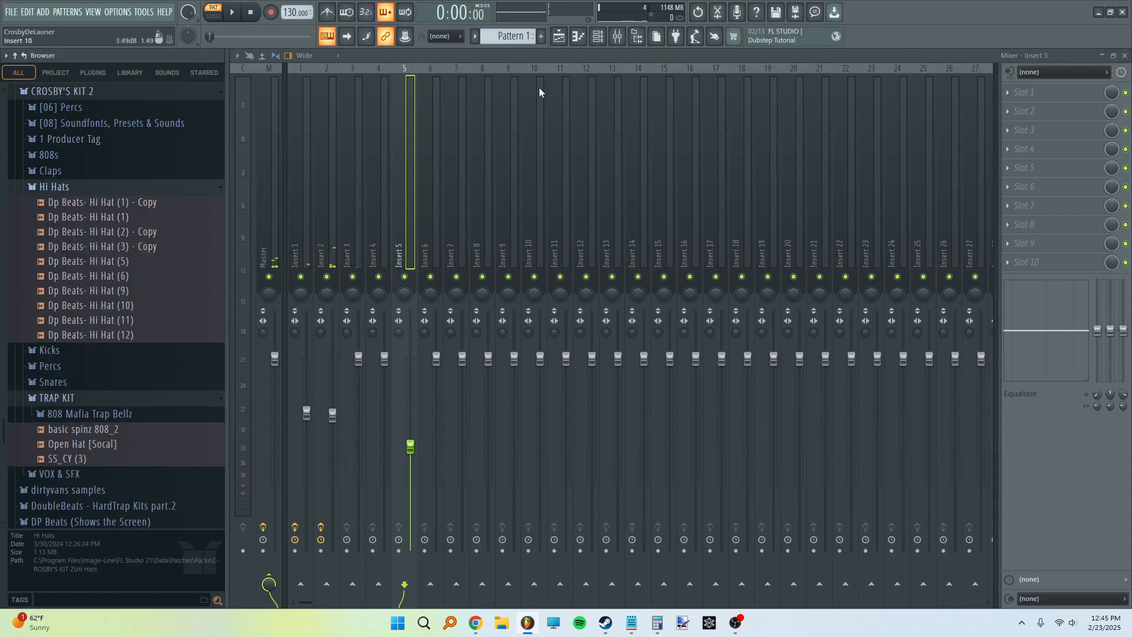
{"action": "left_click", "coordinate": [598, 36]}
{"action": "left_click_drag", "start_coordinate": [94, 232], "coordinate": [415, 336]}
{"action": "right_click", "coordinate": [416, 336]}
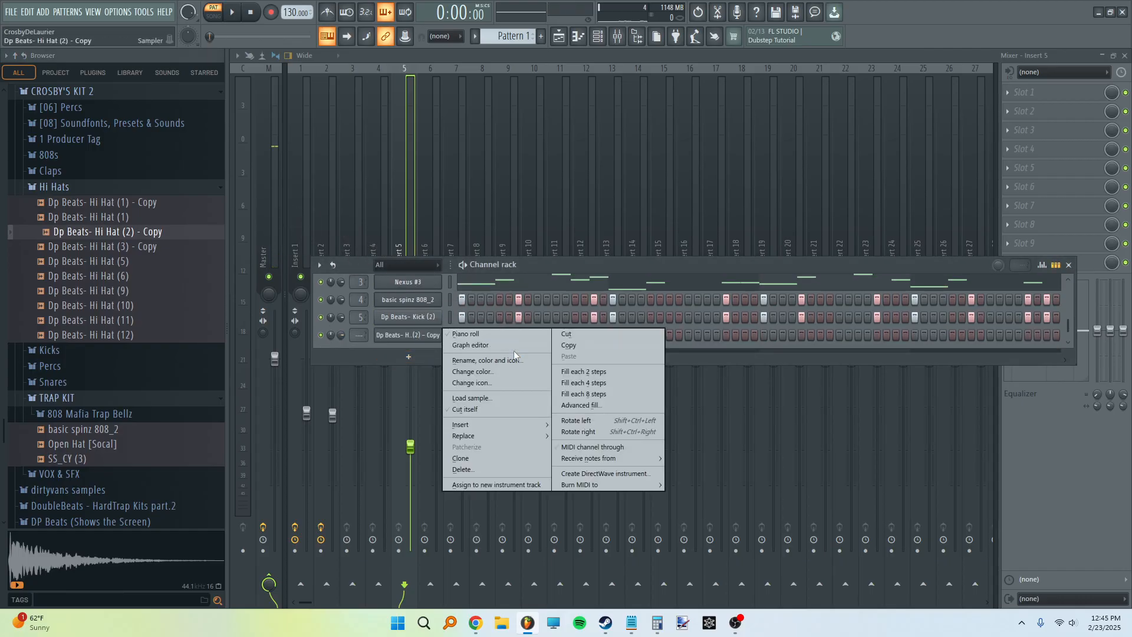
{"action": "left_click", "coordinate": [600, 373]}
Route the hi-hat to mixer track 6 and lower its fader to about -6.2 dB during playback.
{"action": "left_click_drag", "start_coordinate": [363, 336], "coordinate": [363, 324]}
{"action": "left_click", "coordinate": [482, 54]}
{"action": "key", "text": "space"}
{"action": "left_click_drag", "start_coordinate": [436, 358], "coordinate": [437, 404]}
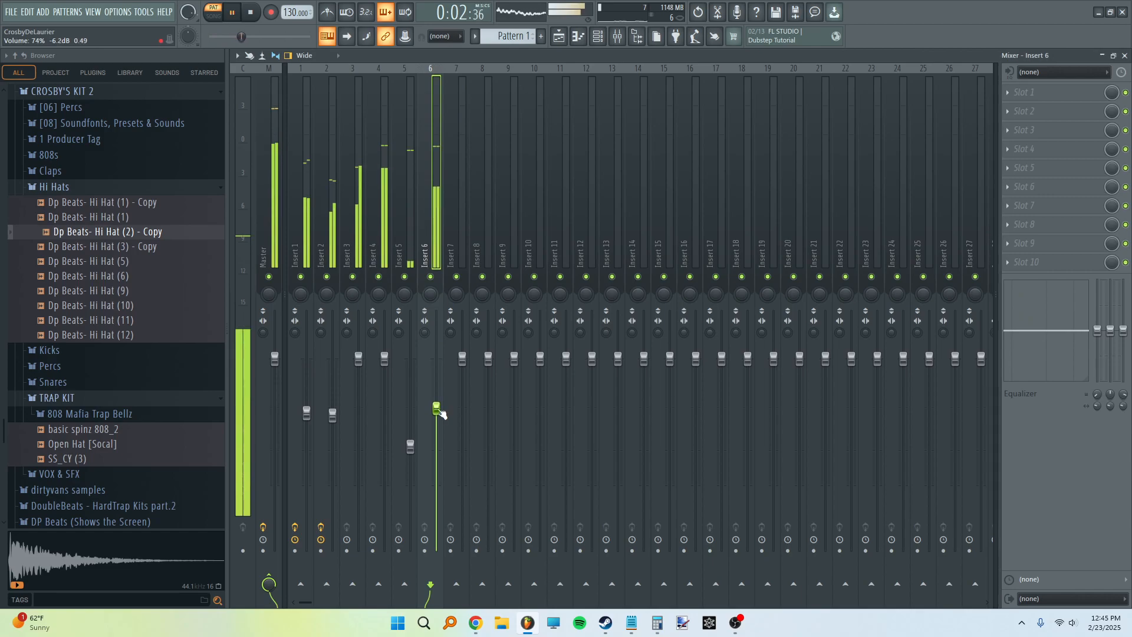
{"action": "key", "text": "space"}
Audition samples in the Claps folder and add Dp Beats- Clap (6) as a new channel.
{"action": "left_click", "coordinate": [59, 186]}
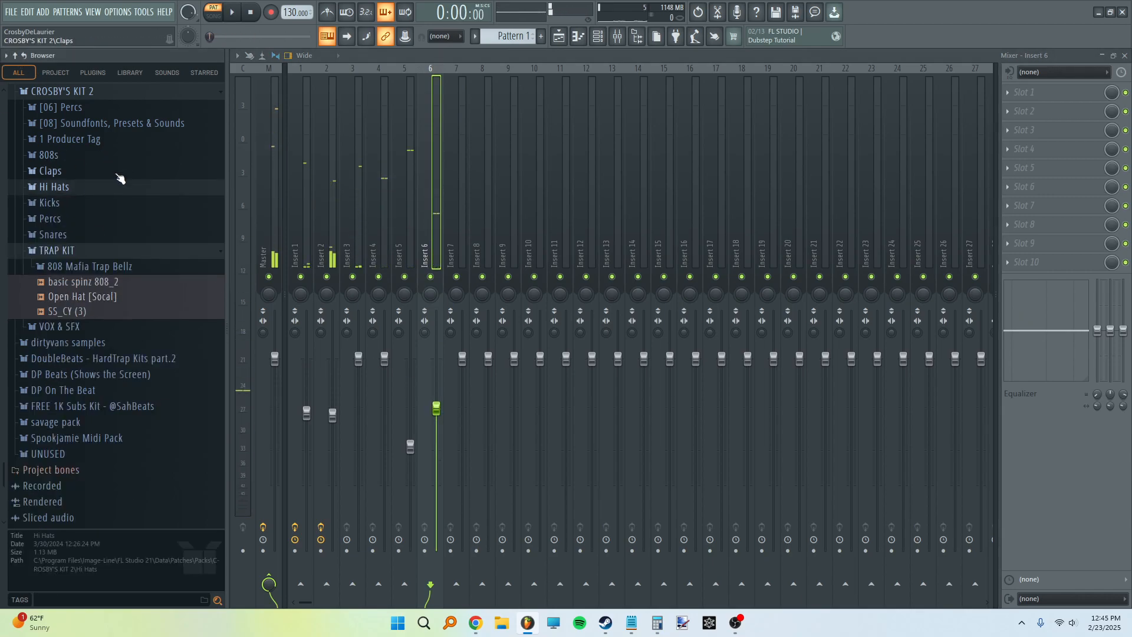
{"action": "left_click", "coordinate": [68, 172]}
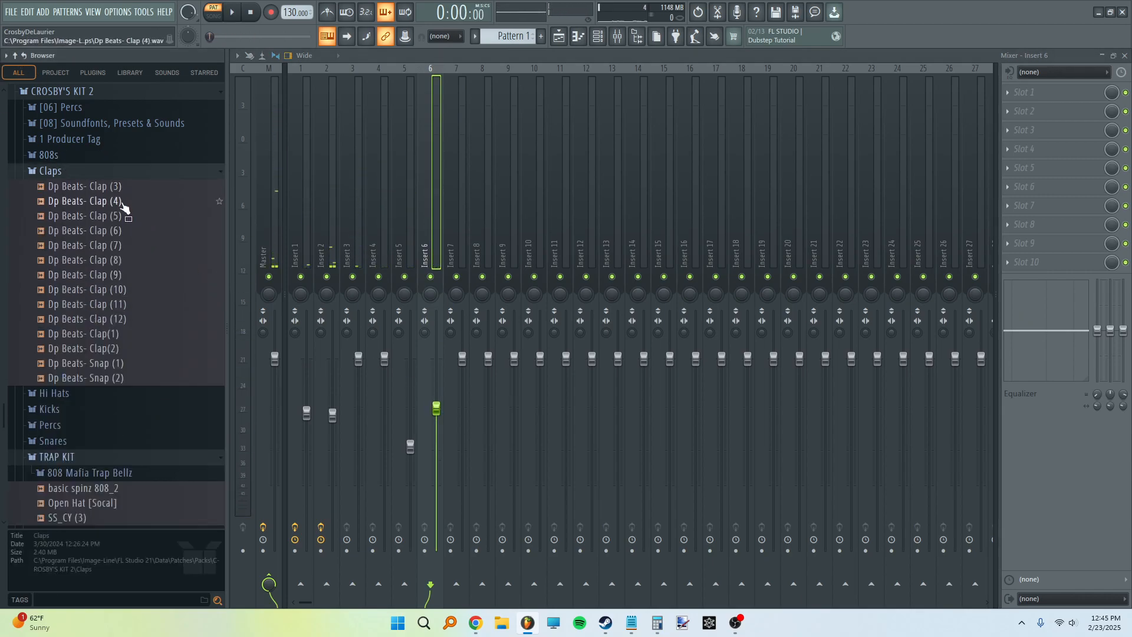
{"action": "left_click", "coordinate": [118, 201]}
{"action": "left_click", "coordinate": [115, 230]}
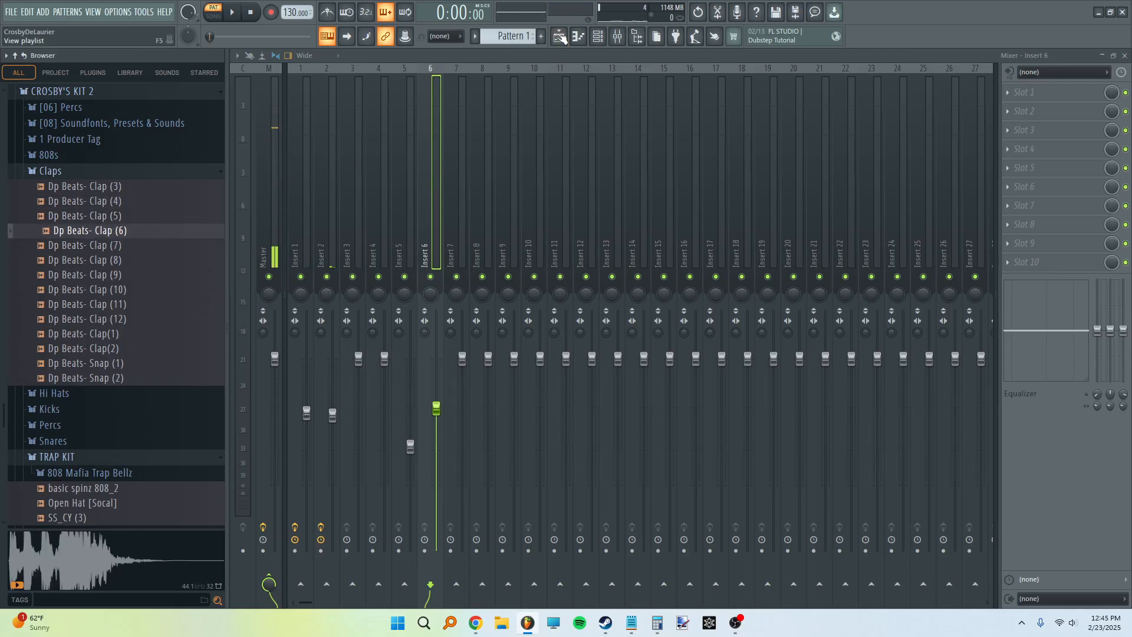
{"action": "left_click", "coordinate": [598, 36]}
{"action": "left_click_drag", "start_coordinate": [139, 233], "coordinate": [365, 339]}
Place a C5 clap note on beat 3 of each of the four bars in the clap's piano roll.
{"action": "right_click", "coordinate": [439, 335]}
{"action": "left_click", "coordinate": [466, 334]}
{"action": "left_click", "coordinate": [325, 358]}
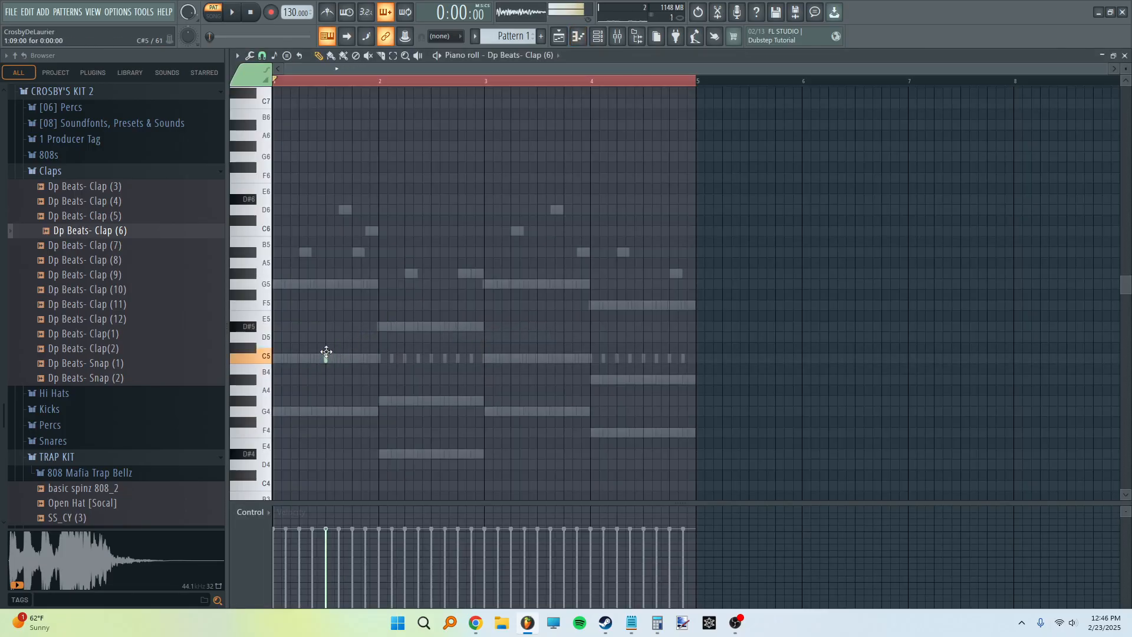
{"action": "left_click", "coordinate": [428, 358]}
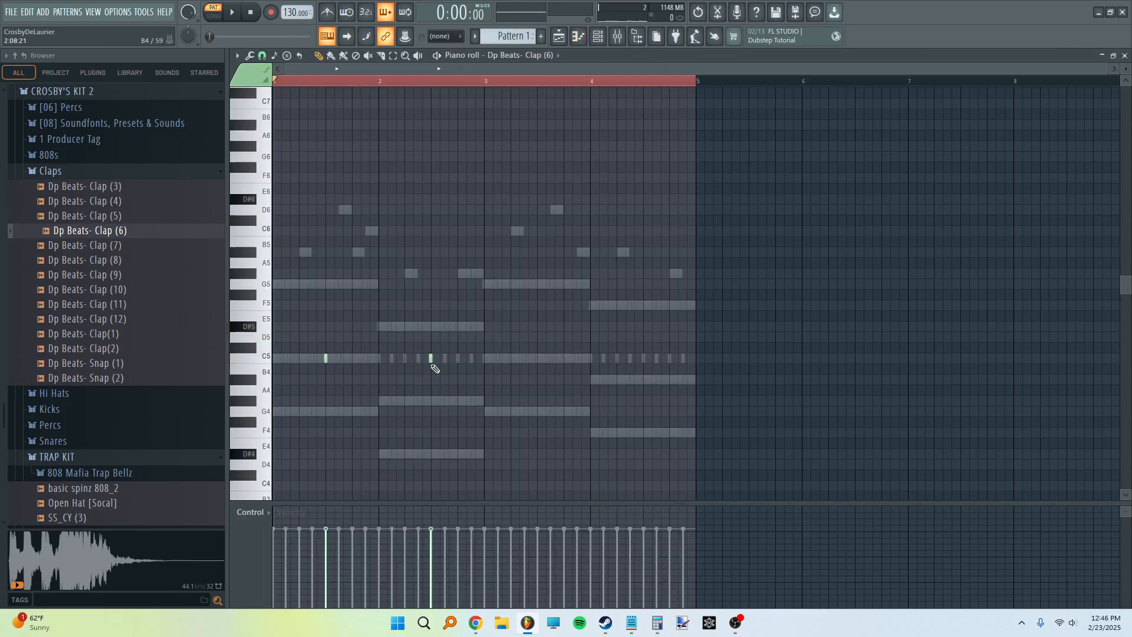
{"action": "left_click", "coordinate": [432, 359]}
{"action": "left_click", "coordinate": [543, 359]}
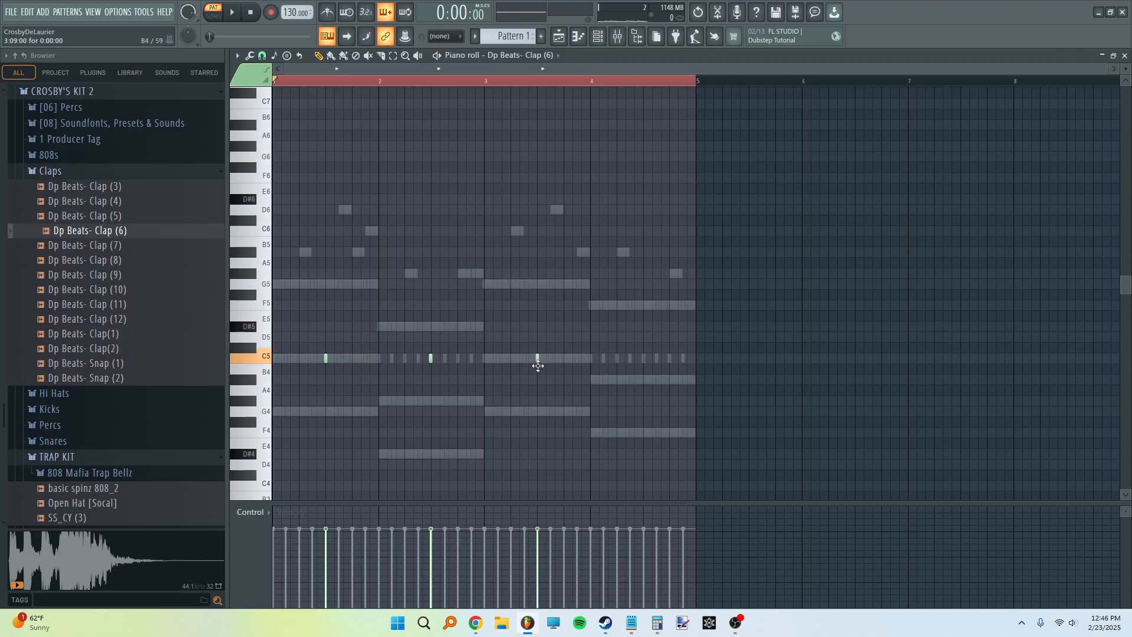
{"action": "left_click", "coordinate": [645, 358]}
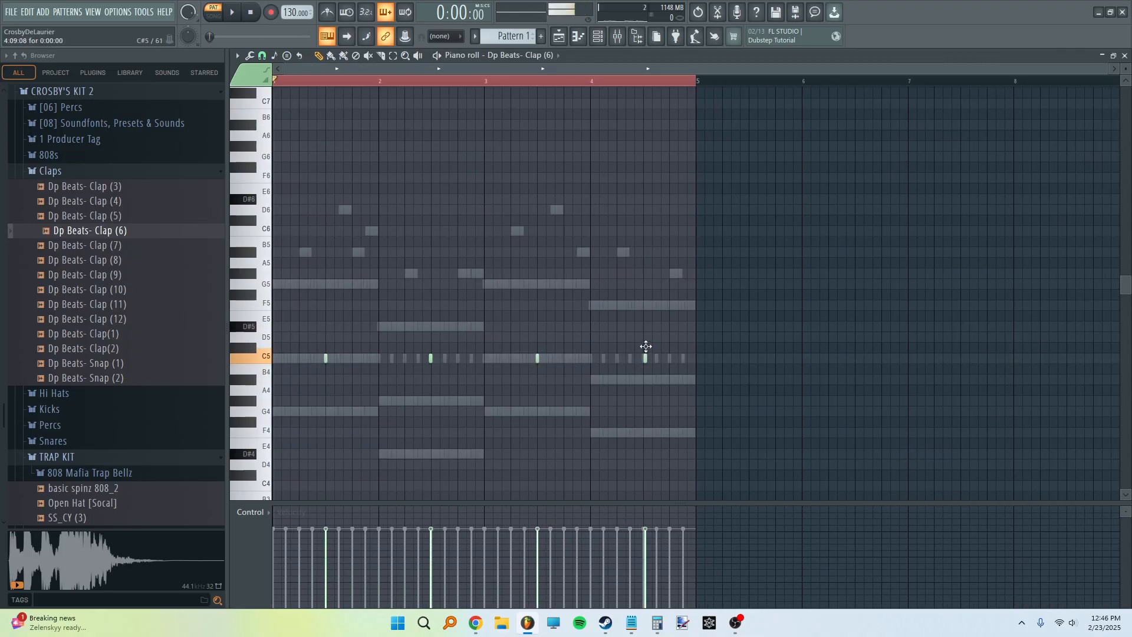
{"action": "scroll", "coordinate": [656, 368], "scroll_direction": "up", "scroll_amount": 2}
{"action": "scroll", "coordinate": [579, 385], "scroll_direction": "down", "scroll_amount": 1}
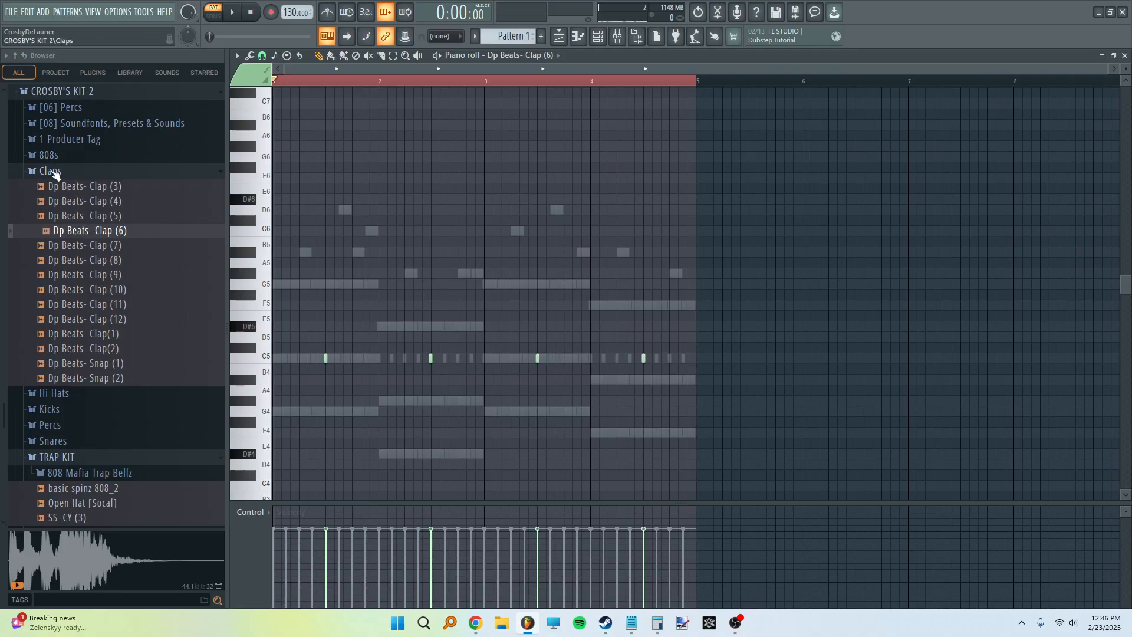
Add the Open Hat [Socal] sample from the TRAP KIT folder as a new channel.
{"action": "left_click", "coordinate": [50, 171]}
{"action": "left_click_drag", "start_coordinate": [83, 297], "coordinate": [92, 315]}
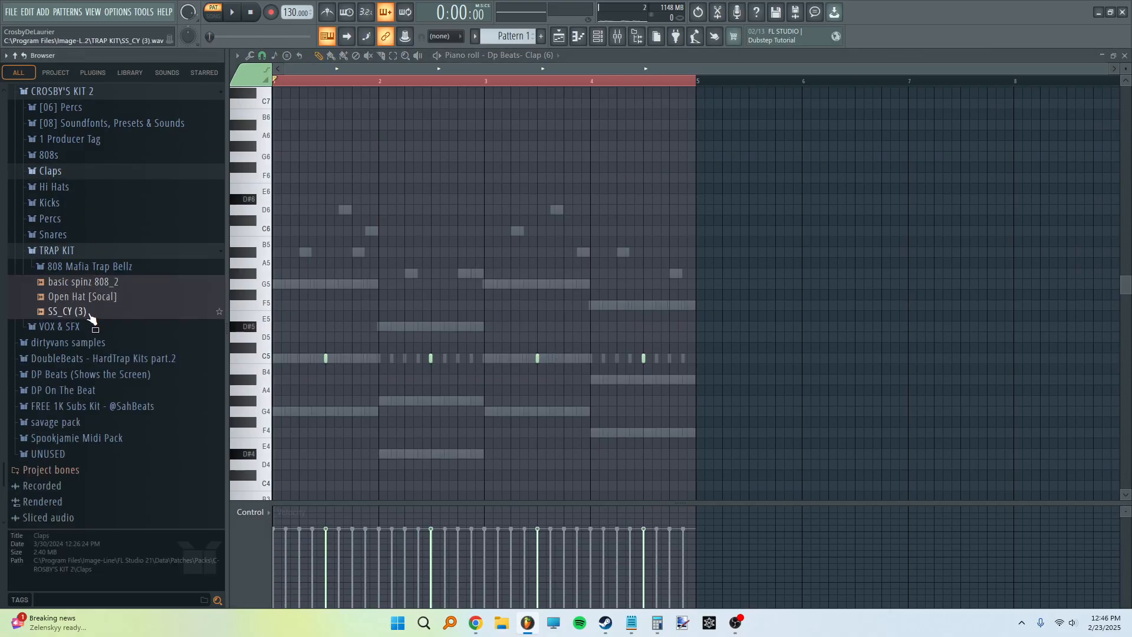
{"action": "left_click", "coordinate": [598, 37]}
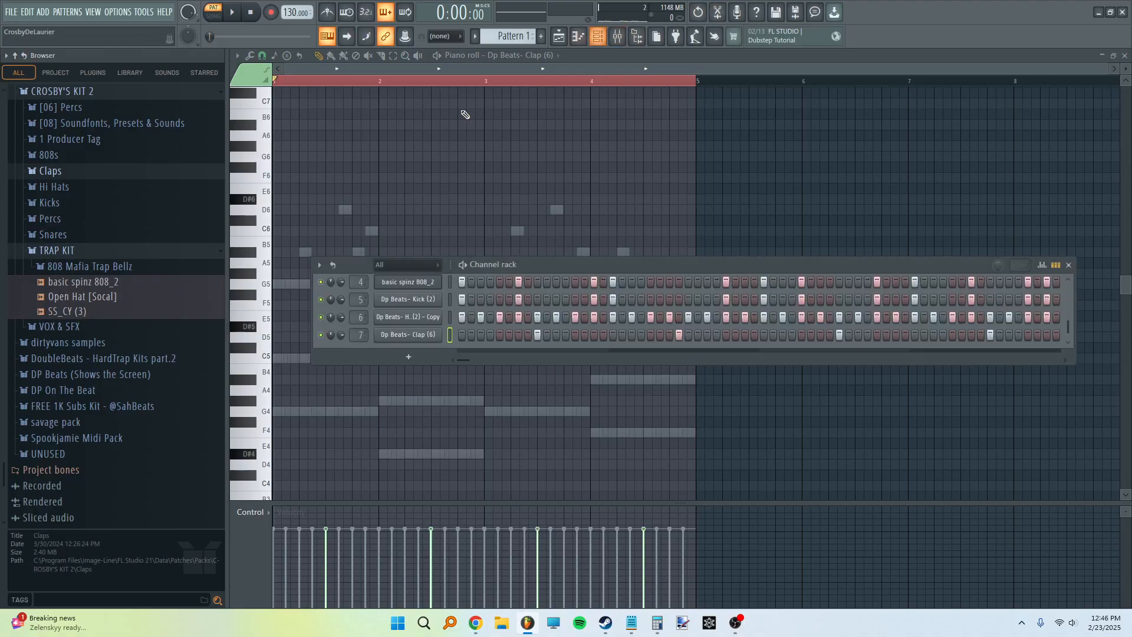
{"action": "left_click_drag", "start_coordinate": [59, 310], "coordinate": [384, 345]}
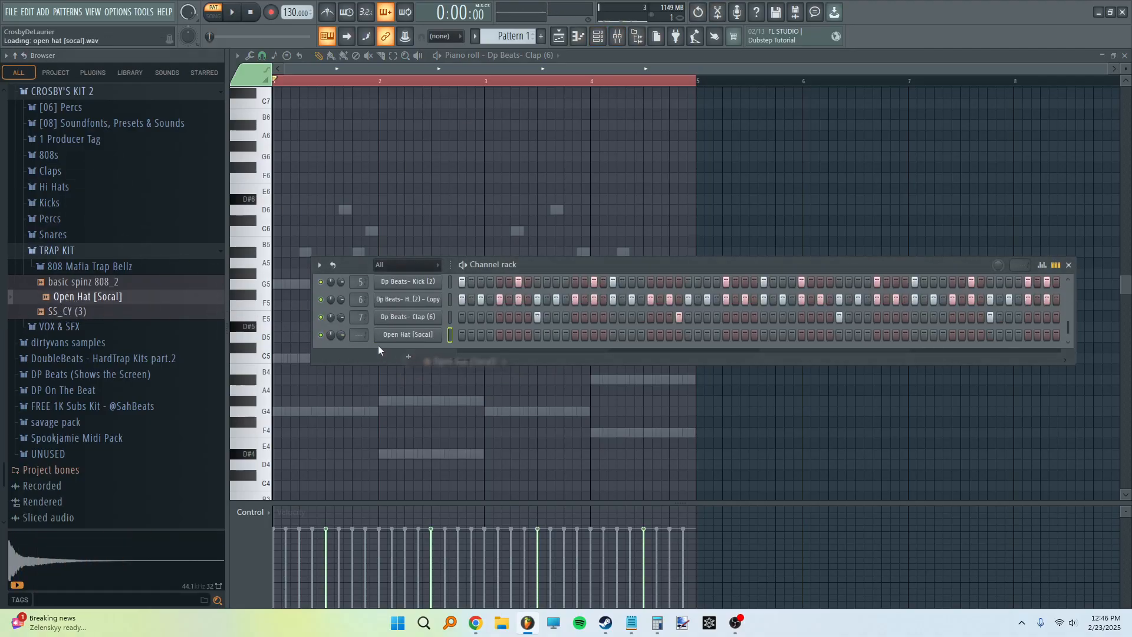
Place a C5 open hat note on beat 2 of each of the four bars.
{"action": "right_click", "coordinate": [405, 339]}
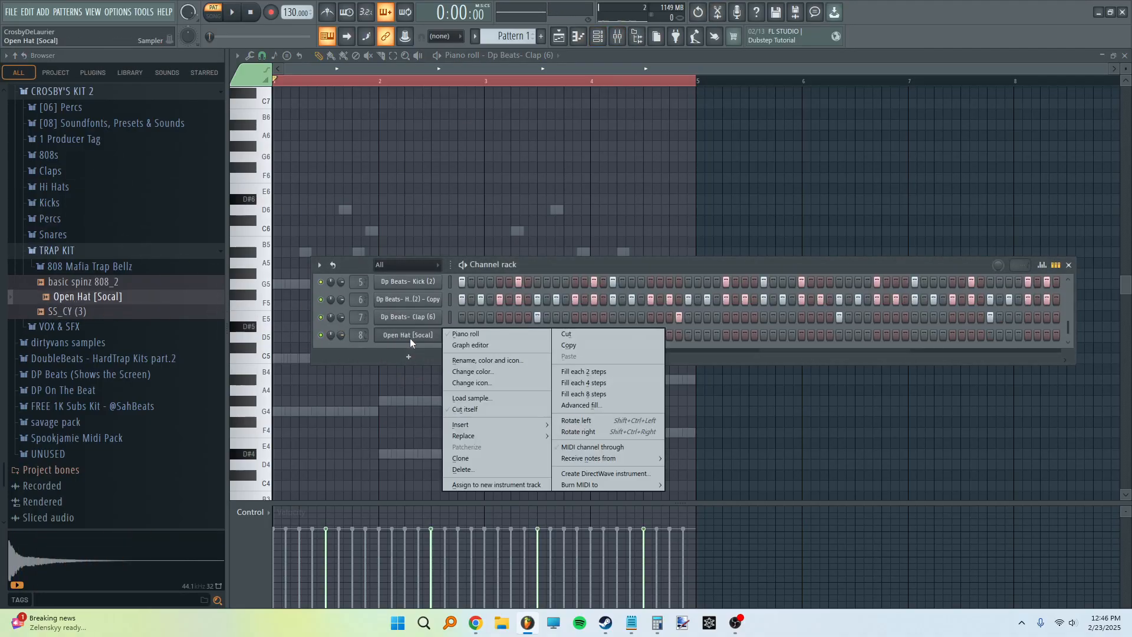
{"action": "left_click", "coordinate": [459, 336]}
{"action": "left_click", "coordinate": [300, 355]}
{"action": "left_click_drag", "start_coordinate": [418, 358], "coordinate": [406, 363]}
{"action": "left_click", "coordinate": [508, 360]}
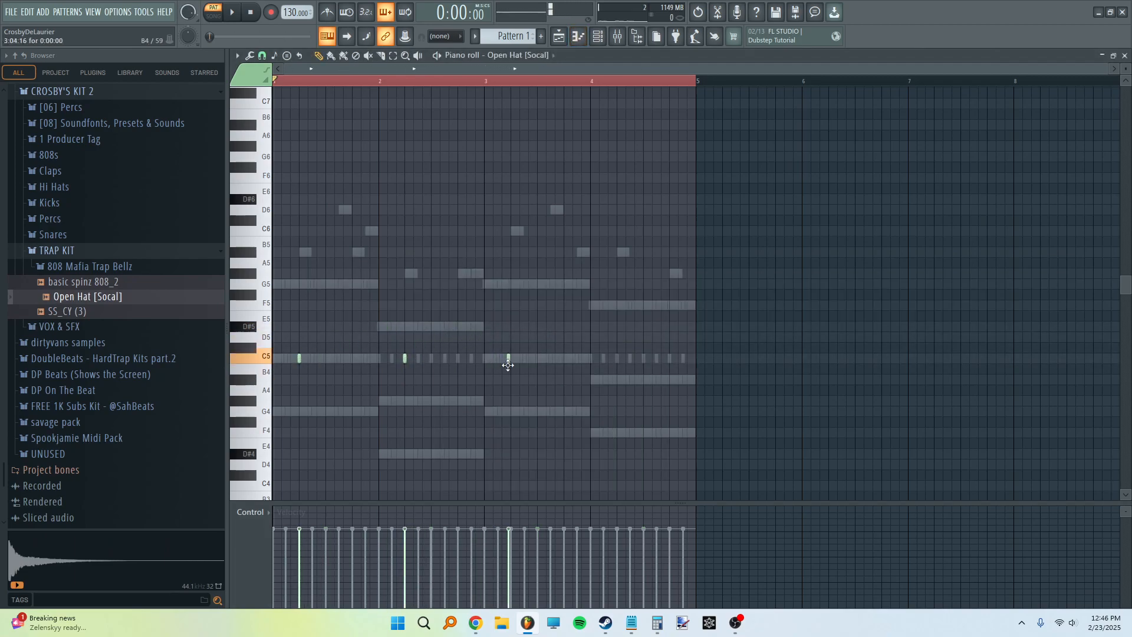
{"action": "left_click", "coordinate": [621, 359]}
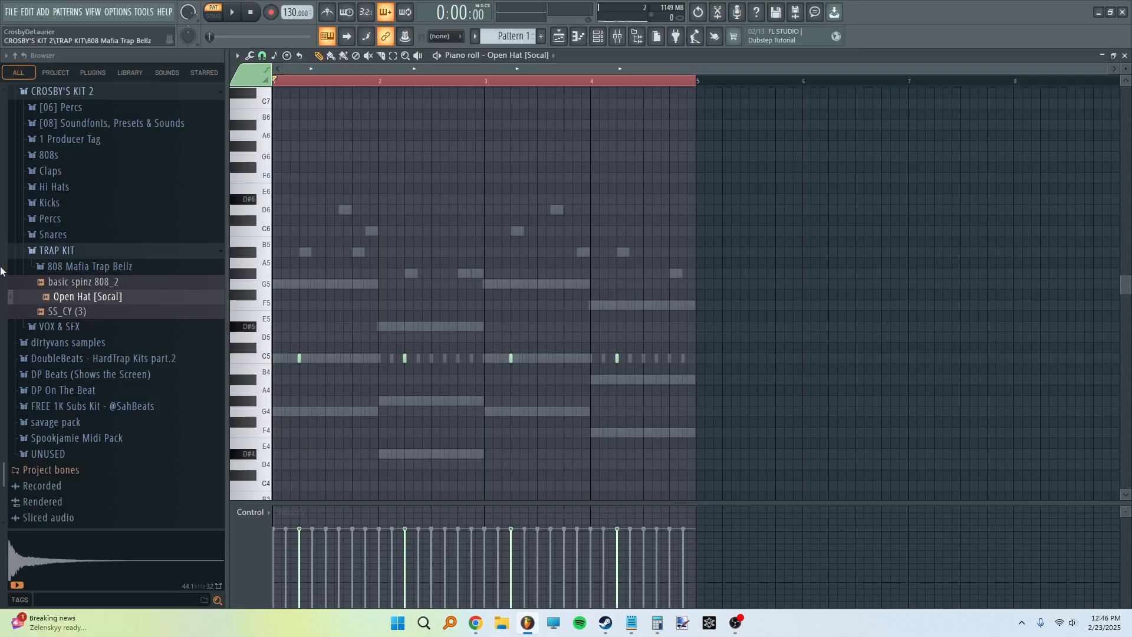
Audition several samples in the Snares folder and add Dp Beats- Snare(9) as a new channel.
{"action": "left_click", "coordinate": [75, 253]}
{"action": "left_click", "coordinate": [59, 234]}
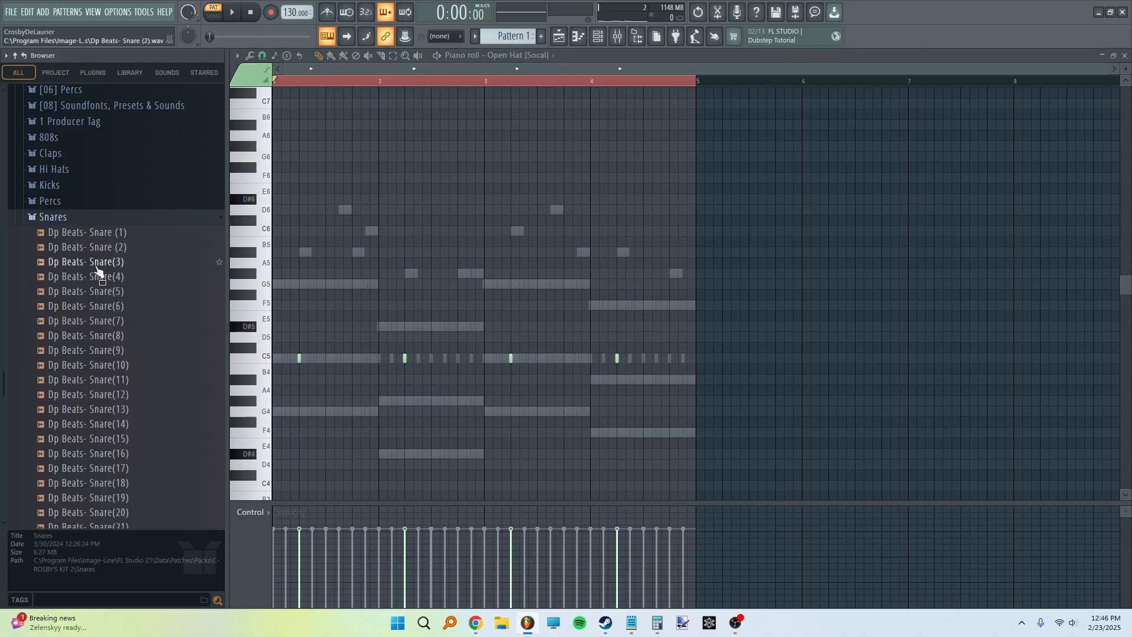
{"action": "left_click", "coordinate": [103, 263]}
{"action": "left_click", "coordinate": [112, 293]}
{"action": "left_click", "coordinate": [116, 321]}
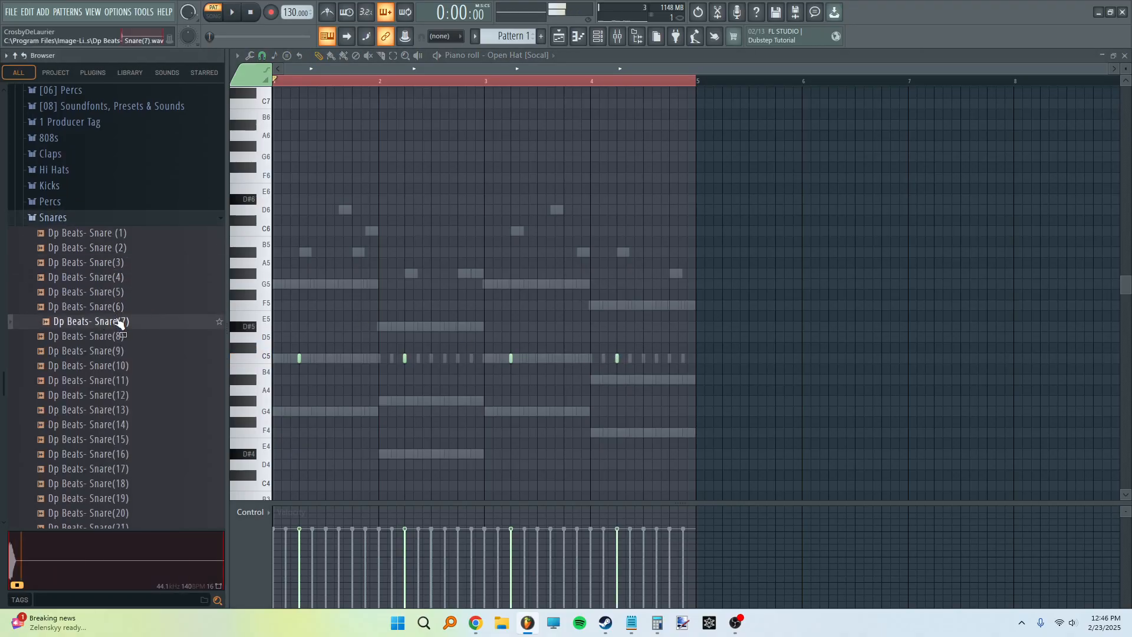
{"action": "left_click", "coordinate": [124, 351]}
{"action": "key", "text": "F6"}
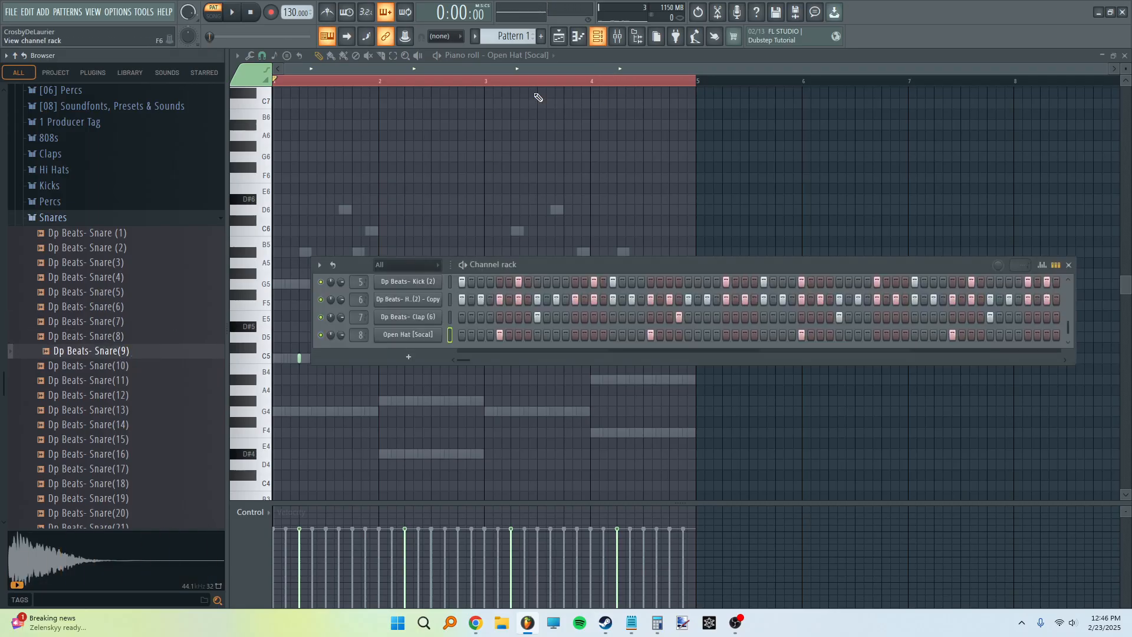
{"action": "left_click_drag", "start_coordinate": [112, 352], "coordinate": [418, 348]}
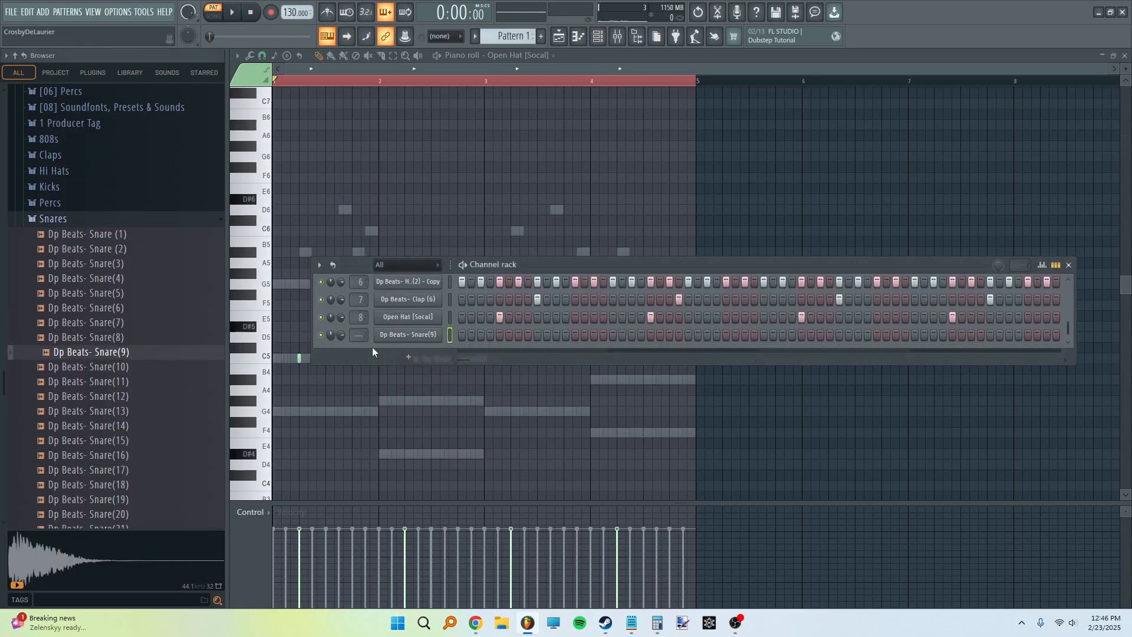
Place three C5 snare notes in bar 4 on steps 13, 14 and 15, and play the pattern.
{"action": "scroll", "coordinate": [325, 334], "scroll_direction": "down", "scroll_amount": 1}
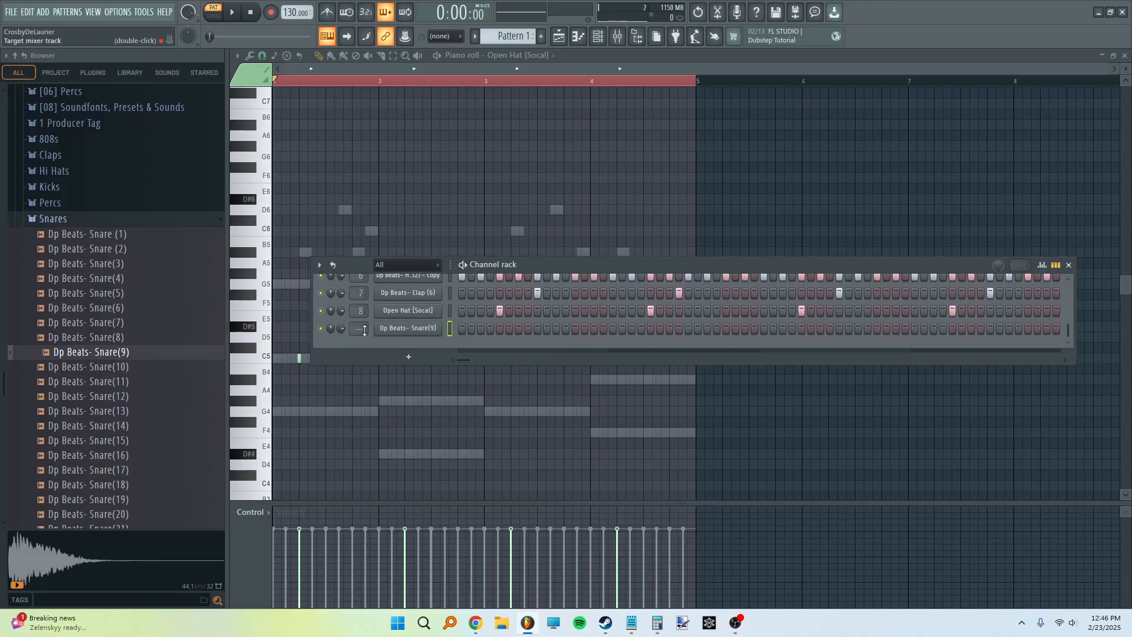
{"action": "right_click", "coordinate": [441, 326]}
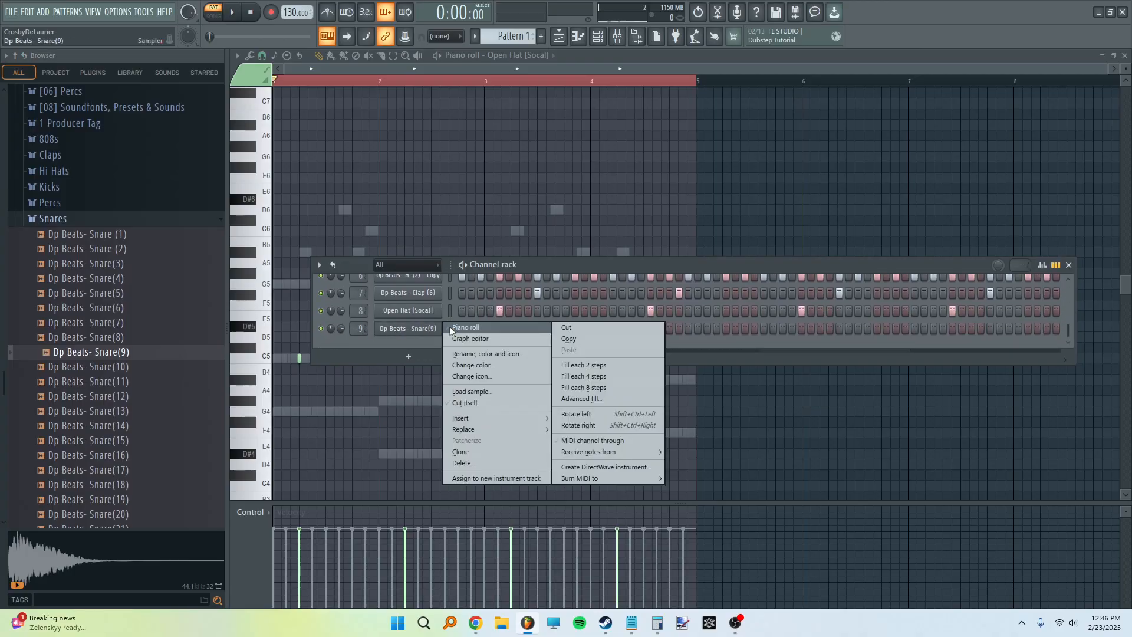
{"action": "left_click", "coordinate": [466, 329]}
{"action": "left_click", "coordinate": [684, 359]}
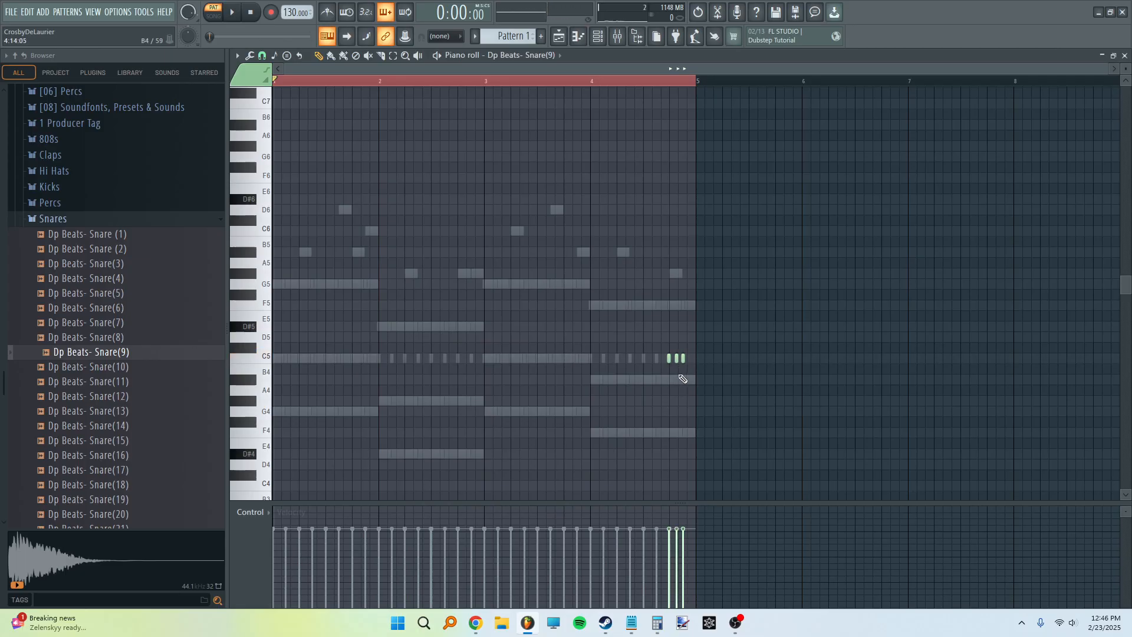
{"action": "scroll", "coordinate": [678, 375], "scroll_direction": "up", "scroll_amount": 3}
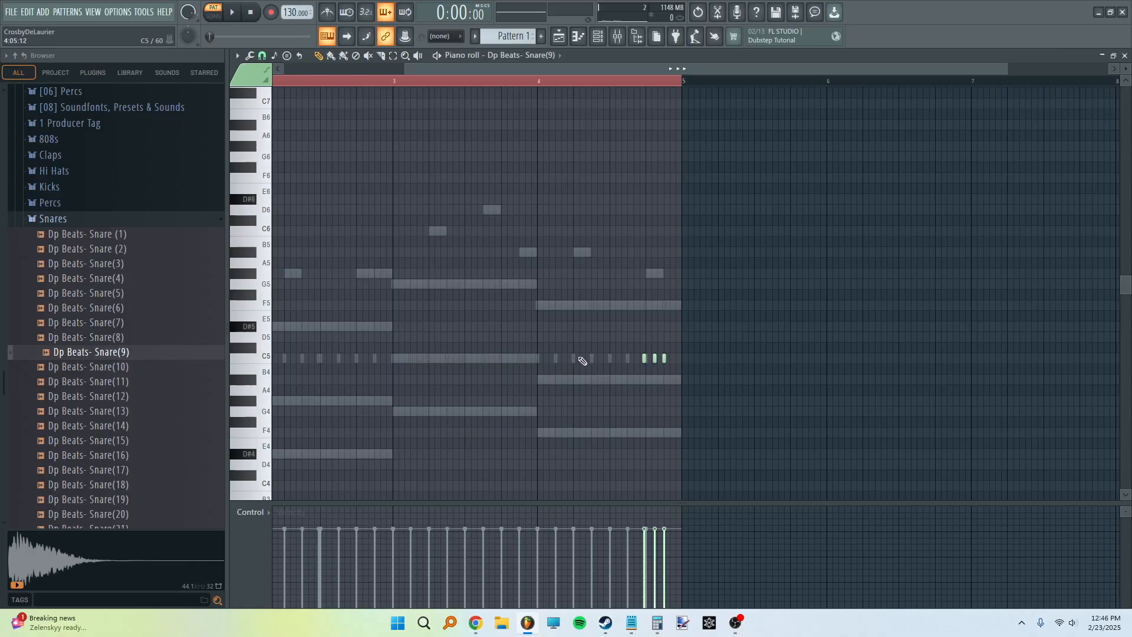
{"action": "key", "text": "space"}
{"action": "scroll", "coordinate": [557, 360], "scroll_direction": "down", "scroll_amount": 2}
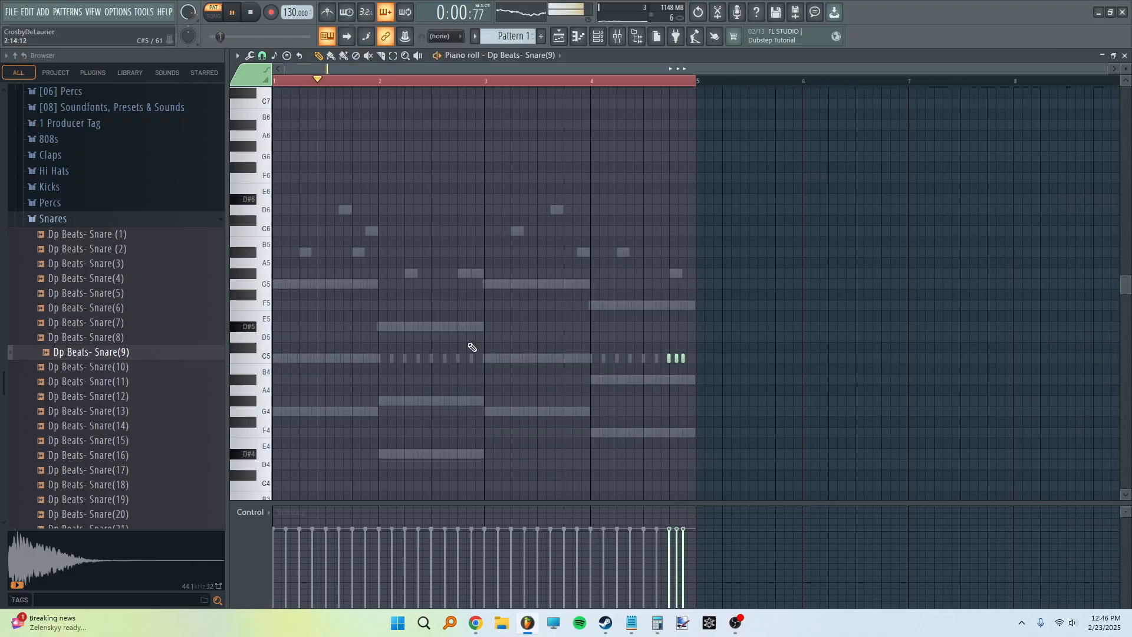
Lower the volume of mixer Insert 7 slightly and set Insert 9's volume to about 98%.
{"action": "left_click", "coordinate": [617, 36]}
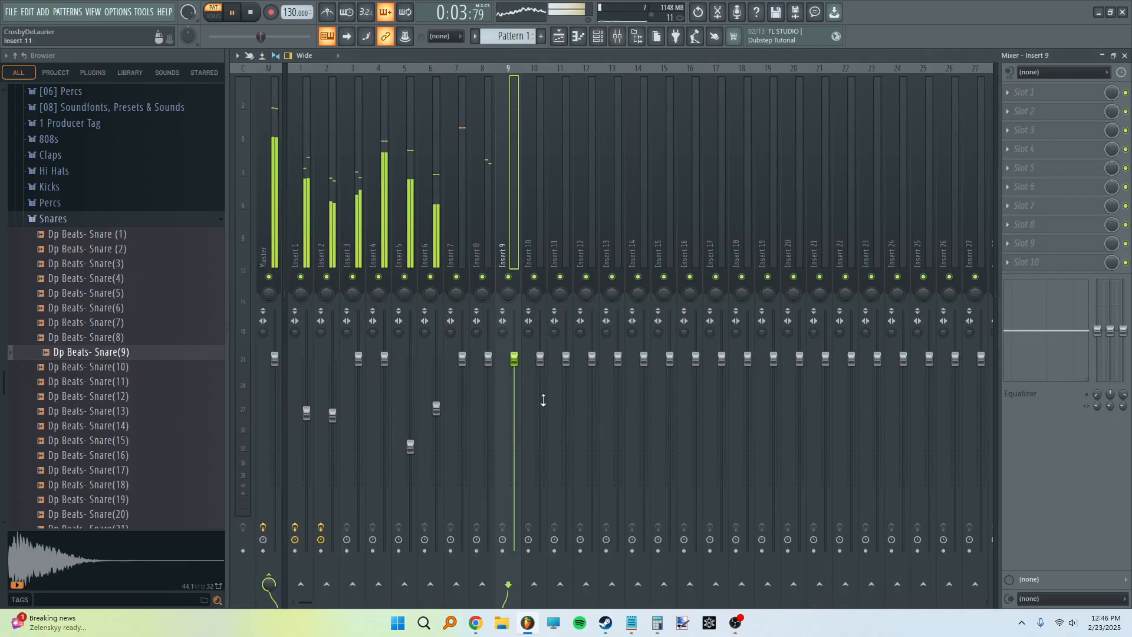
{"action": "left_click_drag", "start_coordinate": [515, 359], "coordinate": [515, 374]}
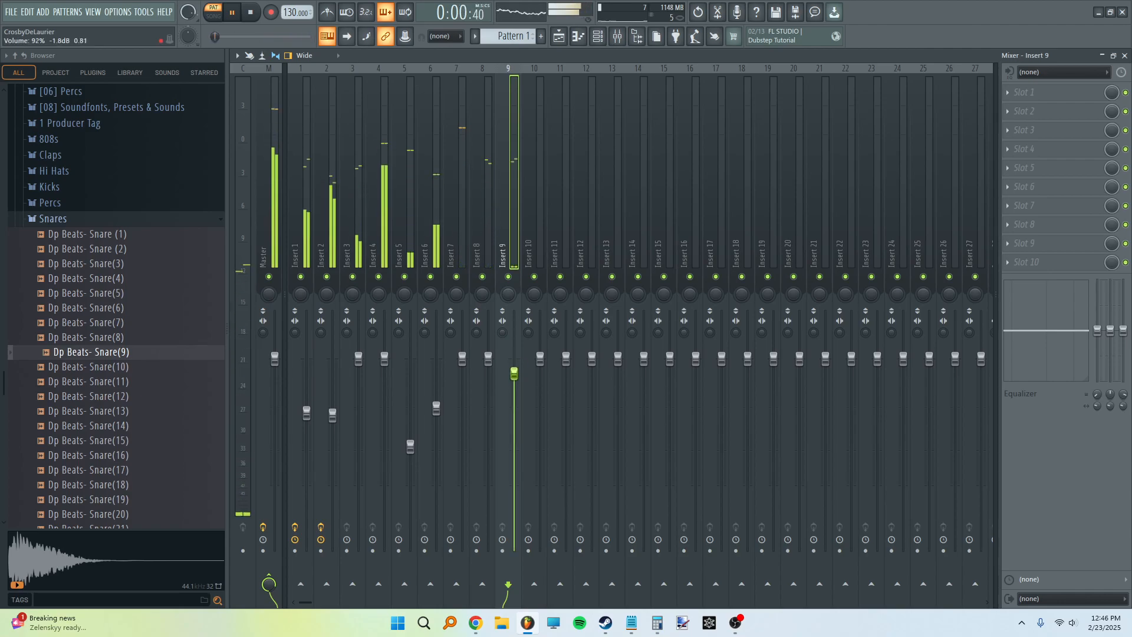
{"action": "left_click_drag", "start_coordinate": [463, 358], "coordinate": [514, 361]}
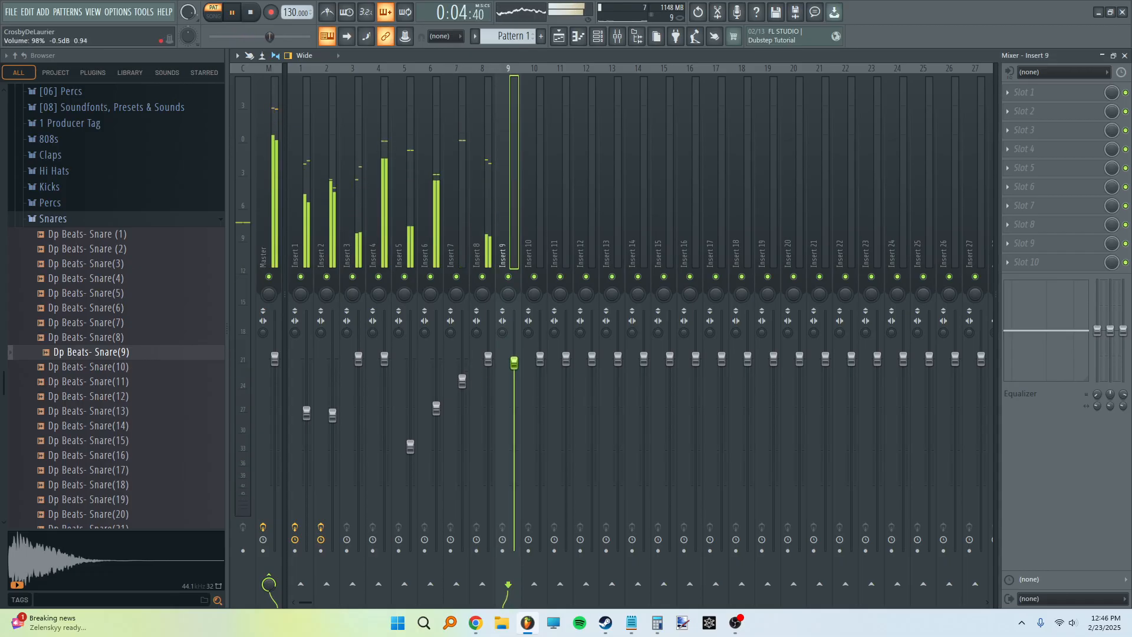
Play the Dp Beats- Kick (2) notes in the piano roll and delete the C5 kick note on beat 2 of bar 3.
{"action": "left_click", "coordinate": [596, 37]}
{"action": "key", "text": "space"}
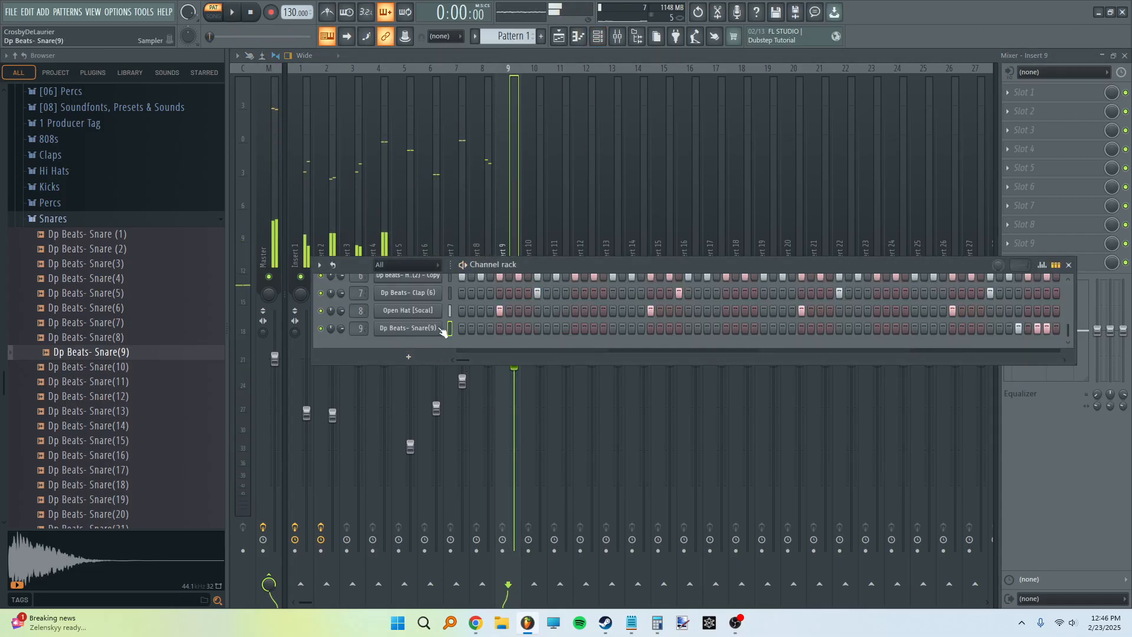
{"action": "scroll", "coordinate": [465, 322], "scroll_direction": "up", "scroll_amount": 2}
{"action": "right_click", "coordinate": [430, 293]}
{"action": "left_click", "coordinate": [461, 292]}
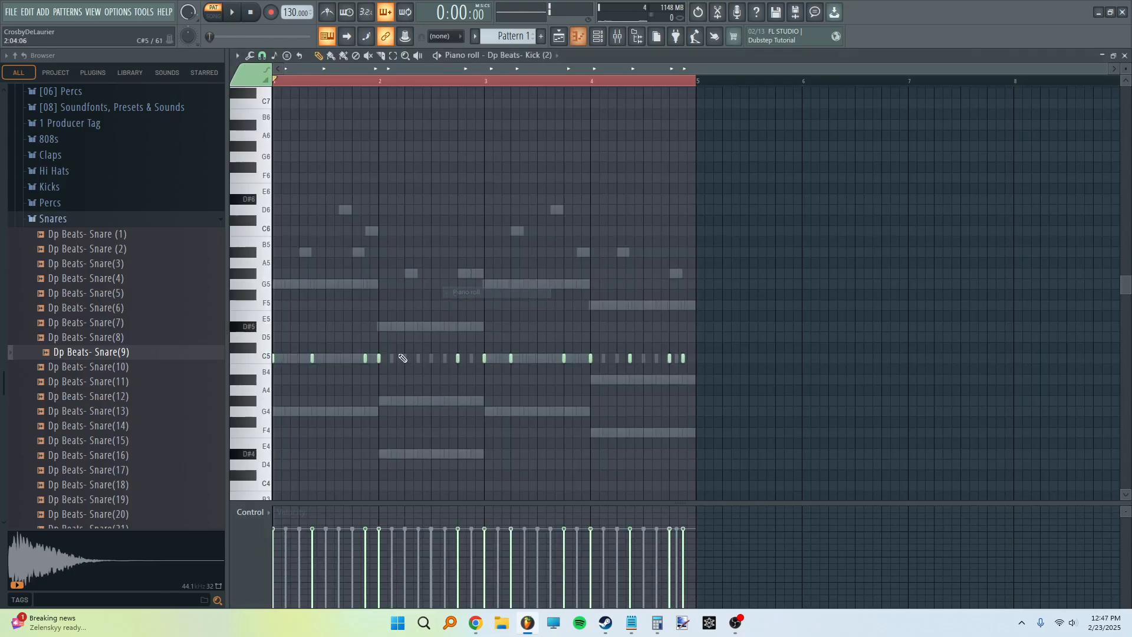
{"action": "scroll", "coordinate": [407, 355], "scroll_direction": "up", "scroll_amount": 3}
{"action": "key", "text": "space"}
{"action": "scroll", "coordinate": [440, 401], "scroll_direction": "down", "scroll_amount": 3}
{"action": "scroll", "coordinate": [385, 408], "scroll_direction": "up", "scroll_amount": 3}
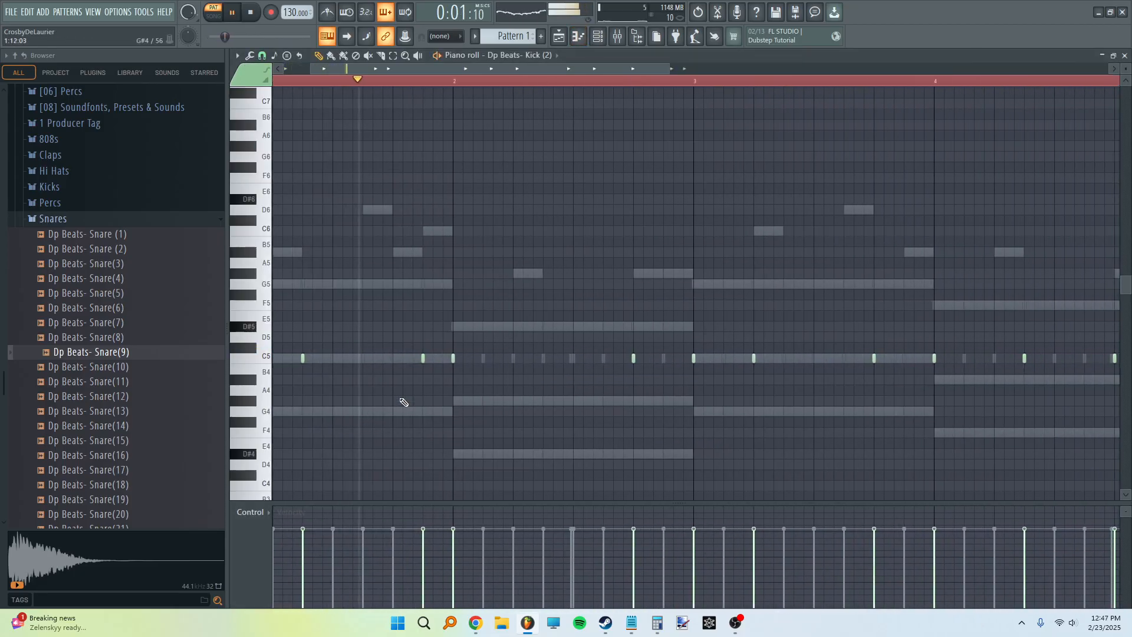
{"action": "scroll", "coordinate": [619, 413], "scroll_direction": "up", "scroll_amount": 2}
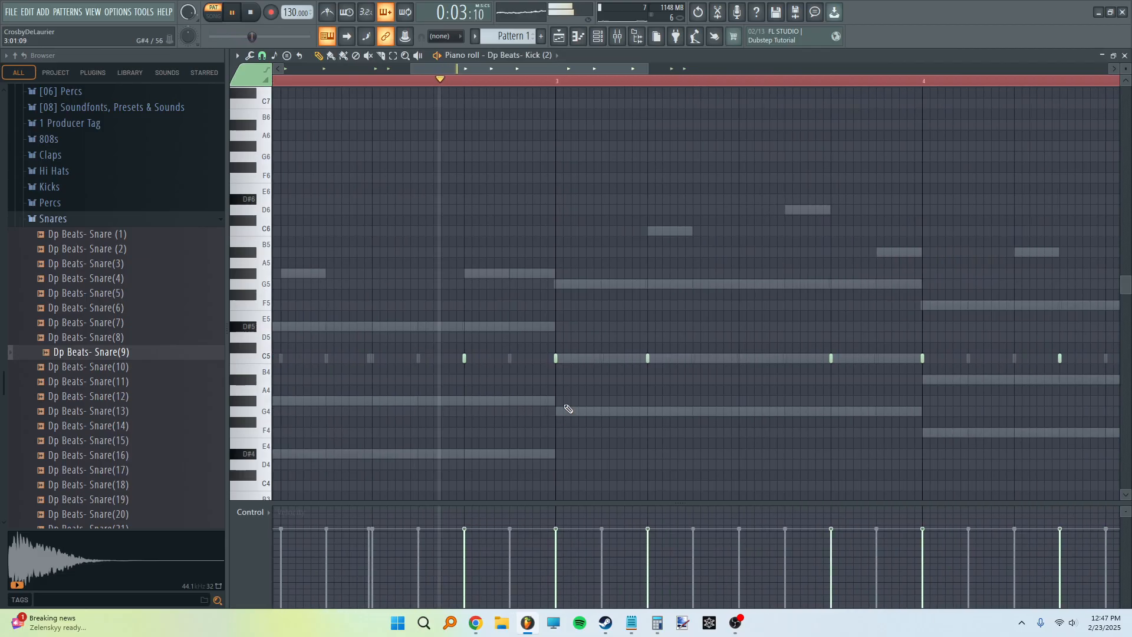
{"action": "scroll", "coordinate": [573, 398], "scroll_direction": "down", "scroll_amount": 3}
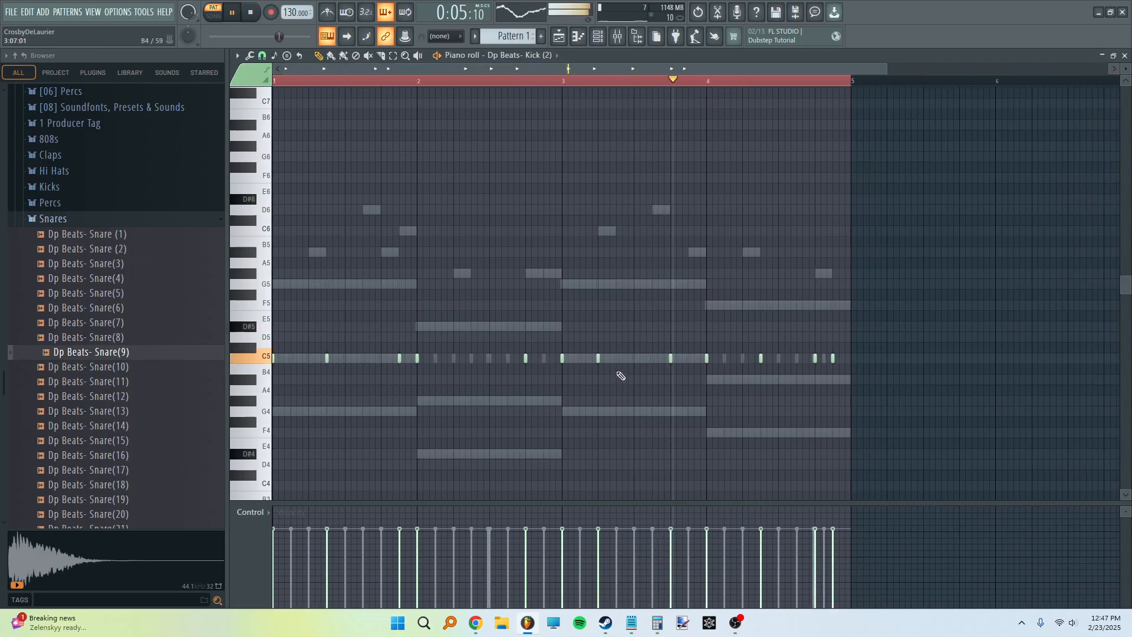
{"action": "key", "text": "space"}
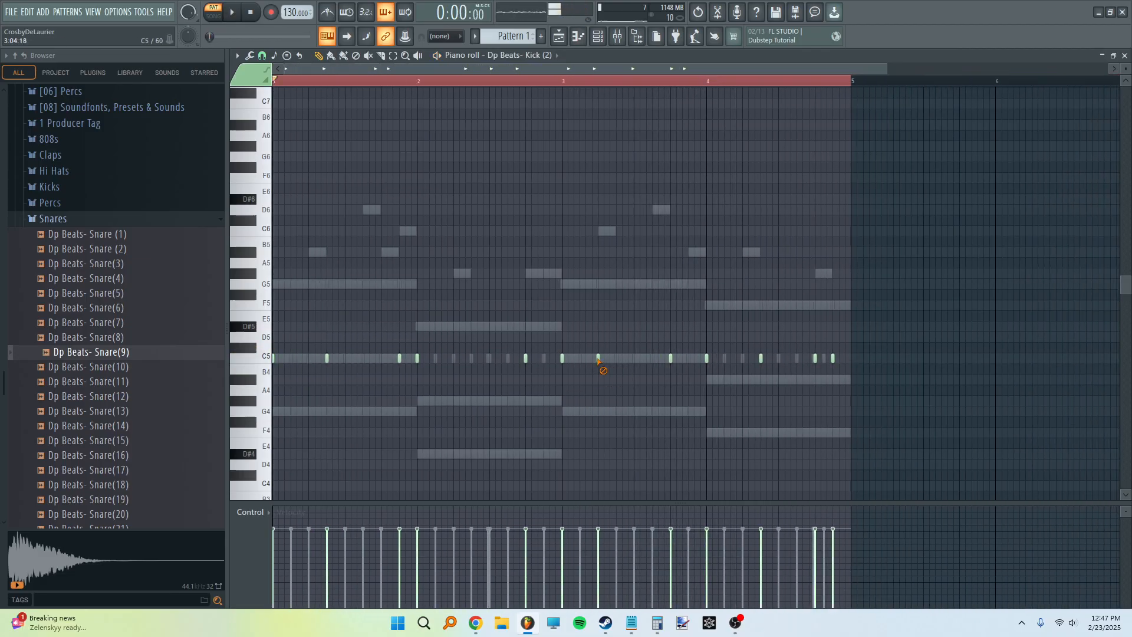
Delete the G5 note on beat 2 of bar 3 in the basic spinz 808_2 channel and play the pattern.
{"action": "left_click", "coordinate": [578, 36]}
{"action": "right_click", "coordinate": [440, 275]}
{"action": "left_click", "coordinate": [462, 275]}
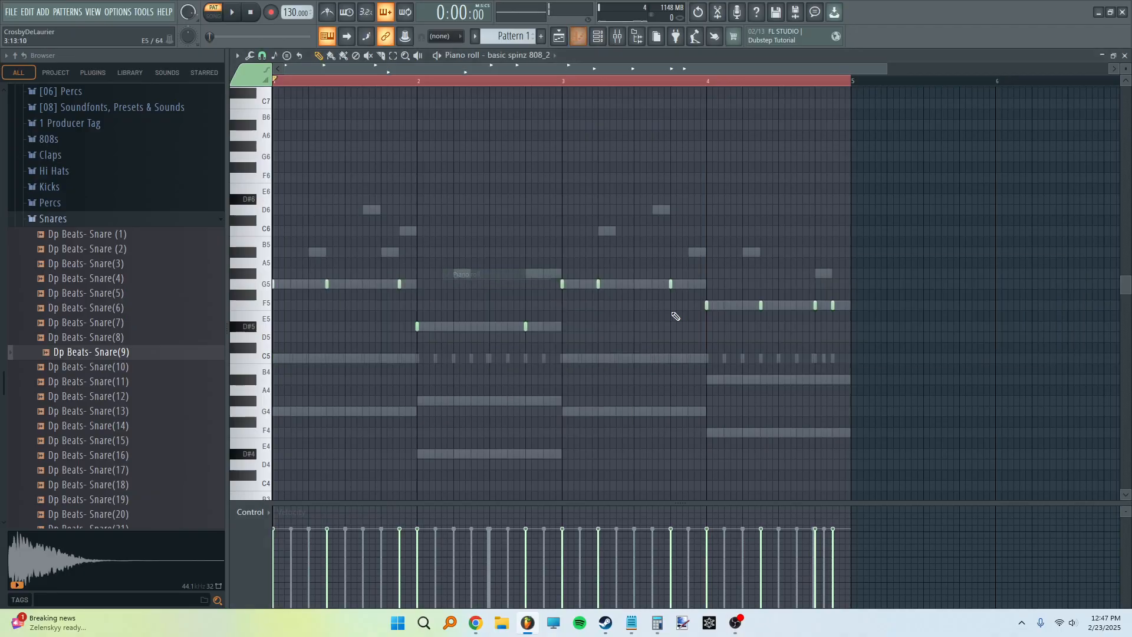
{"action": "key", "text": "space"}
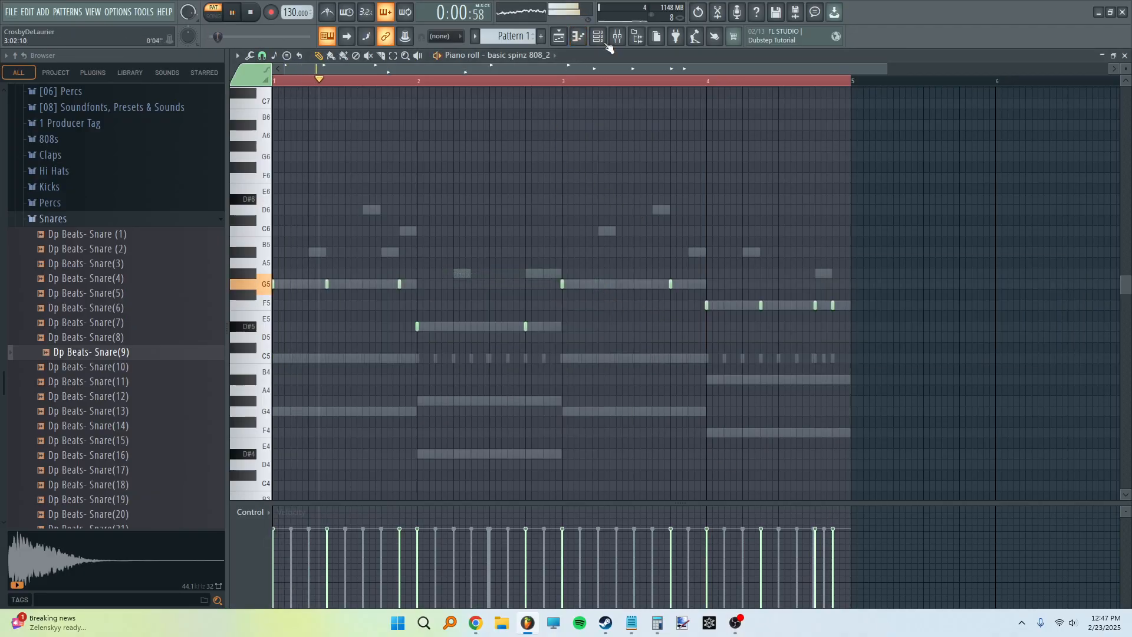
{"action": "left_click", "coordinate": [618, 36]}
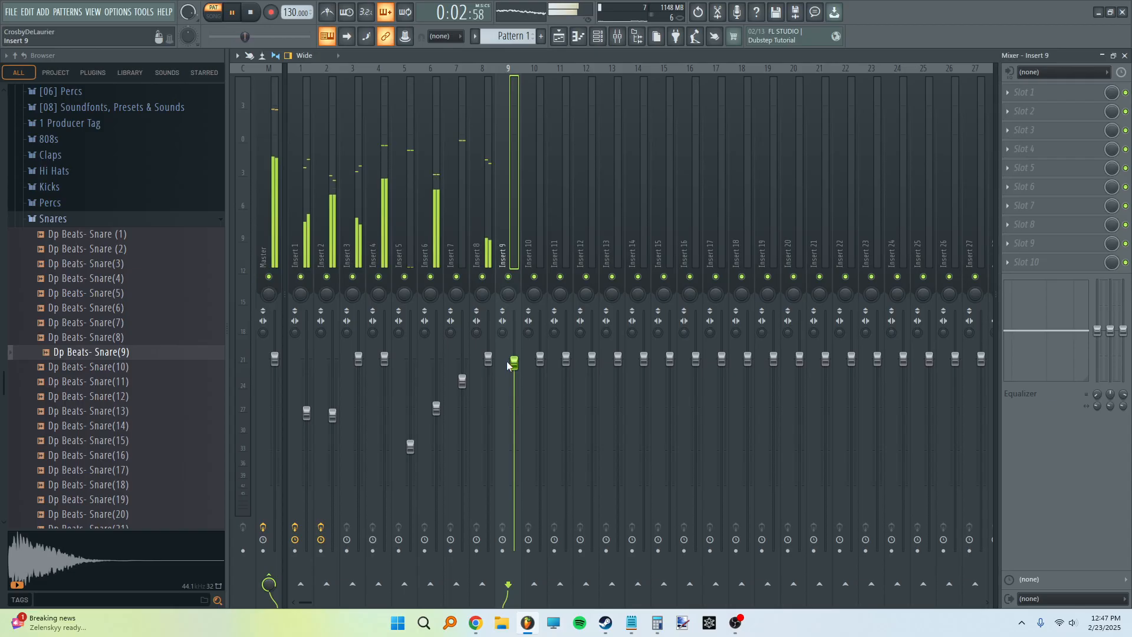
Place Pattern 1 at bar 1 of Track 1 in the playlist and split the pattern by channel.
{"action": "left_click", "coordinate": [559, 36]}
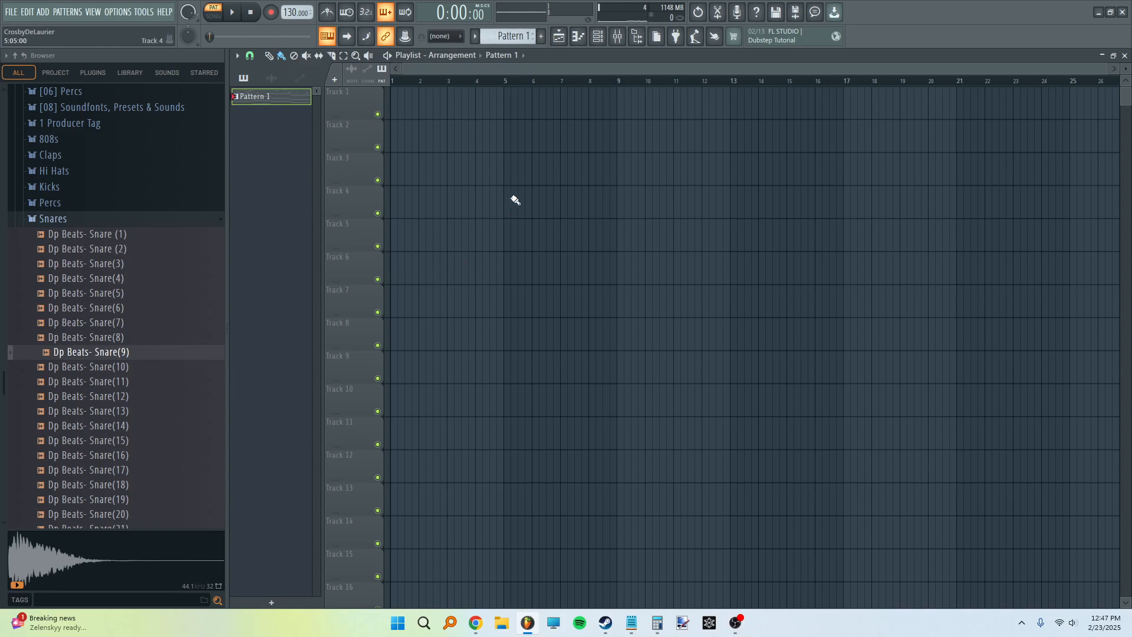
{"action": "left_click_drag", "start_coordinate": [515, 200], "coordinate": [352, 89]}
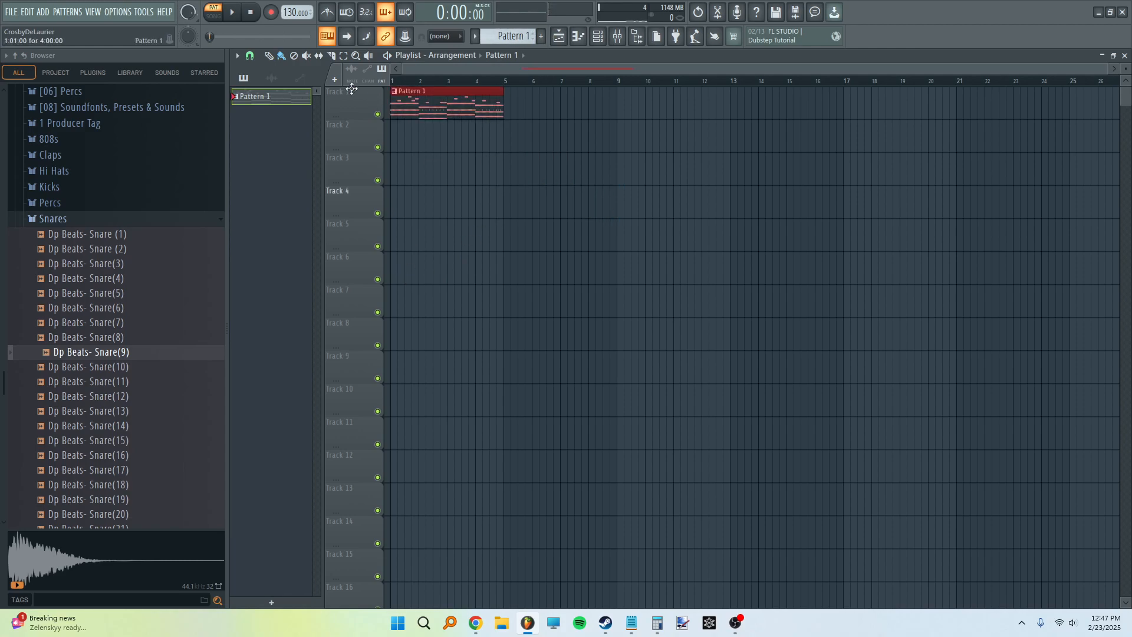
{"action": "left_click", "coordinate": [519, 37]}
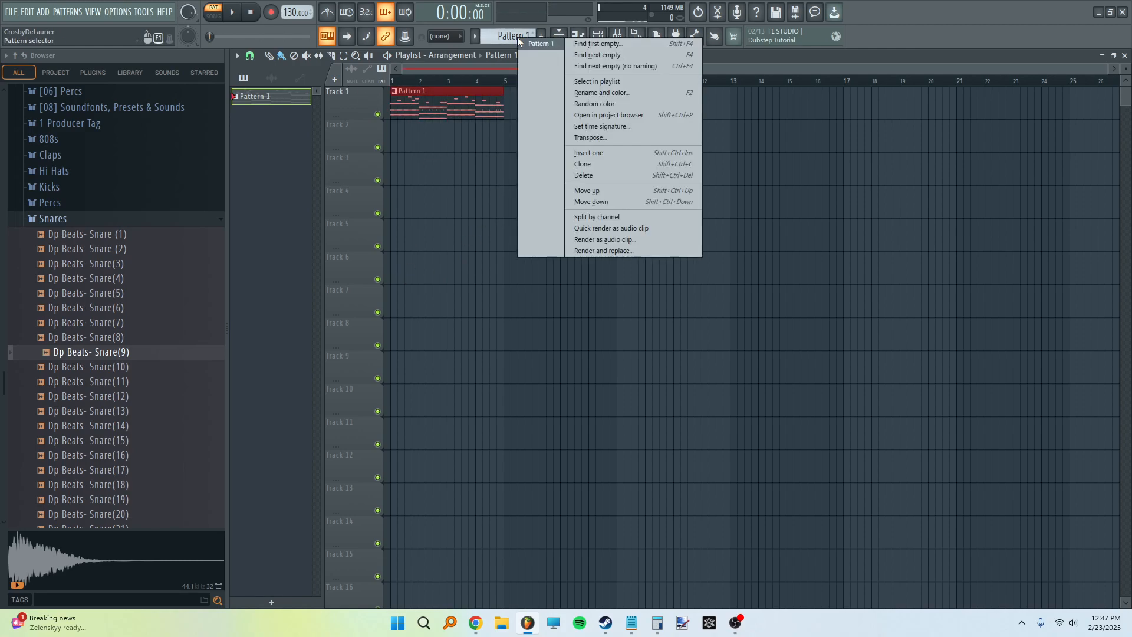
{"action": "left_click", "coordinate": [604, 218]}
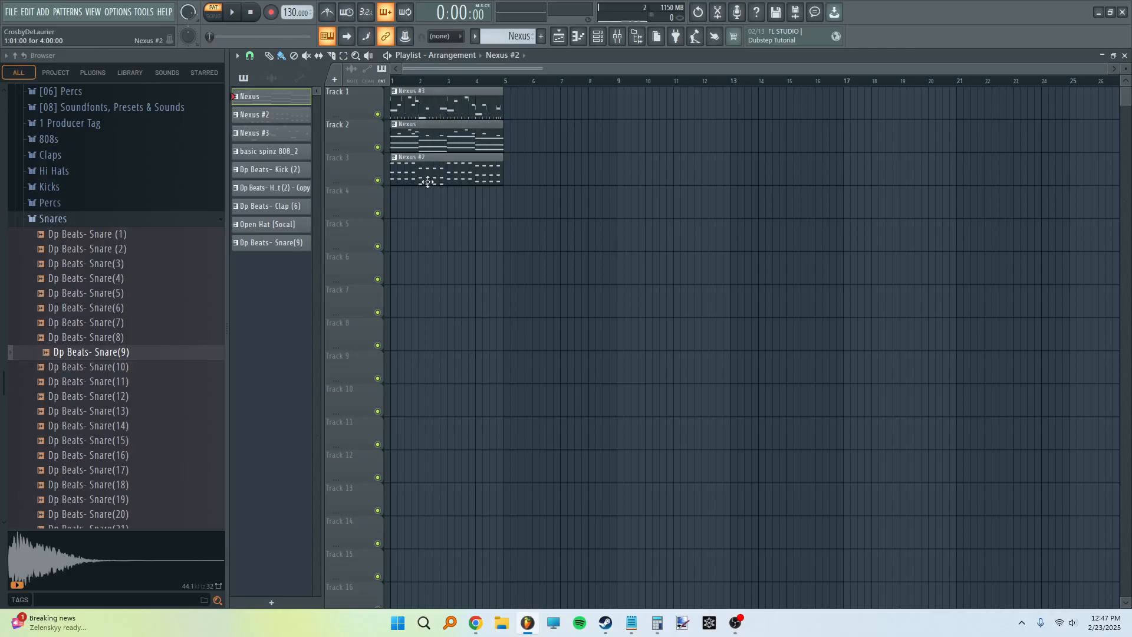
Spread the split pattern clips over Tracks 2 to 10, one channel per track, all starting at bar 1.
{"action": "left_click_drag", "start_coordinate": [439, 109], "coordinate": [419, 215]}
{"action": "left_click_drag", "start_coordinate": [432, 103], "coordinate": [402, 251]}
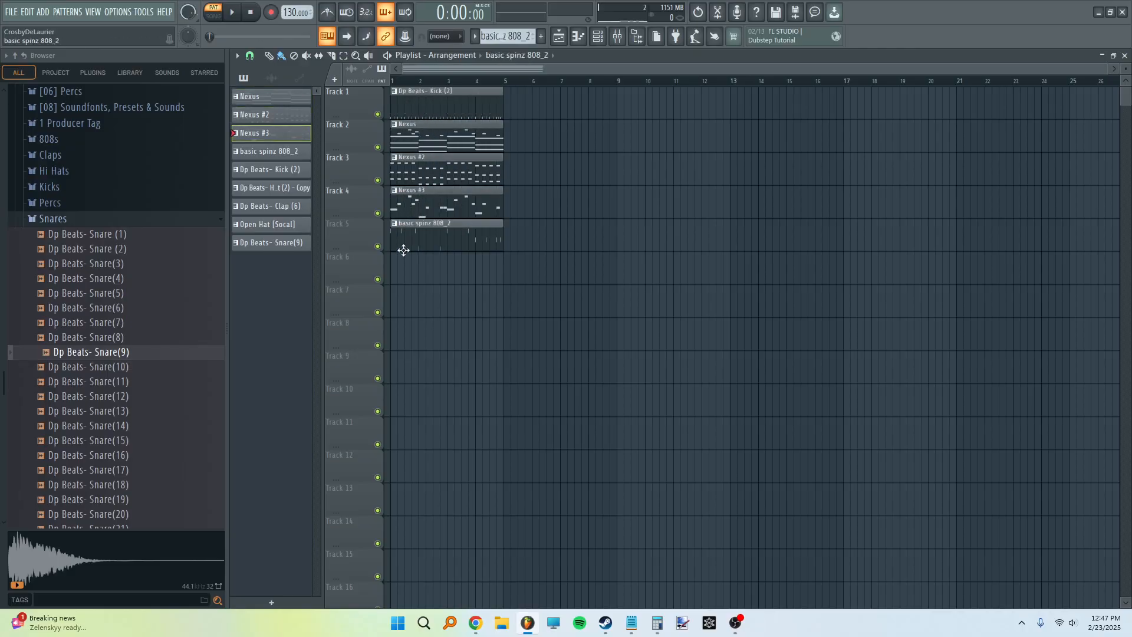
{"action": "left_click_drag", "start_coordinate": [443, 97], "coordinate": [409, 267]}
{"action": "left_click_drag", "start_coordinate": [439, 101], "coordinate": [404, 296]}
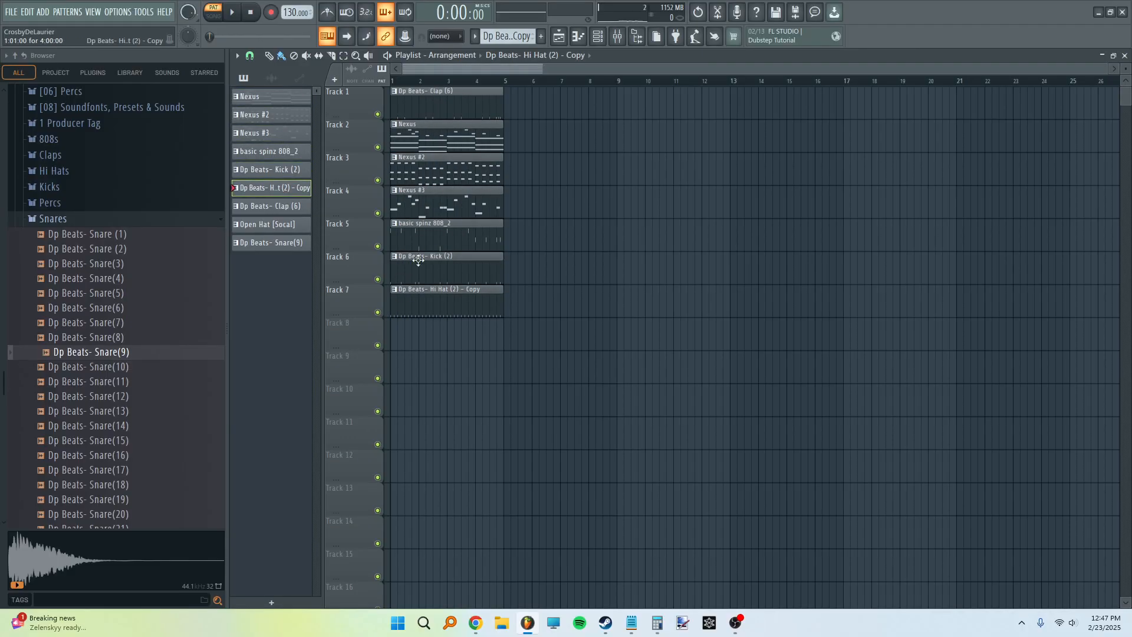
{"action": "left_click_drag", "start_coordinate": [453, 108], "coordinate": [406, 366]}
{"action": "left_click_drag", "start_coordinate": [439, 112], "coordinate": [392, 401]}
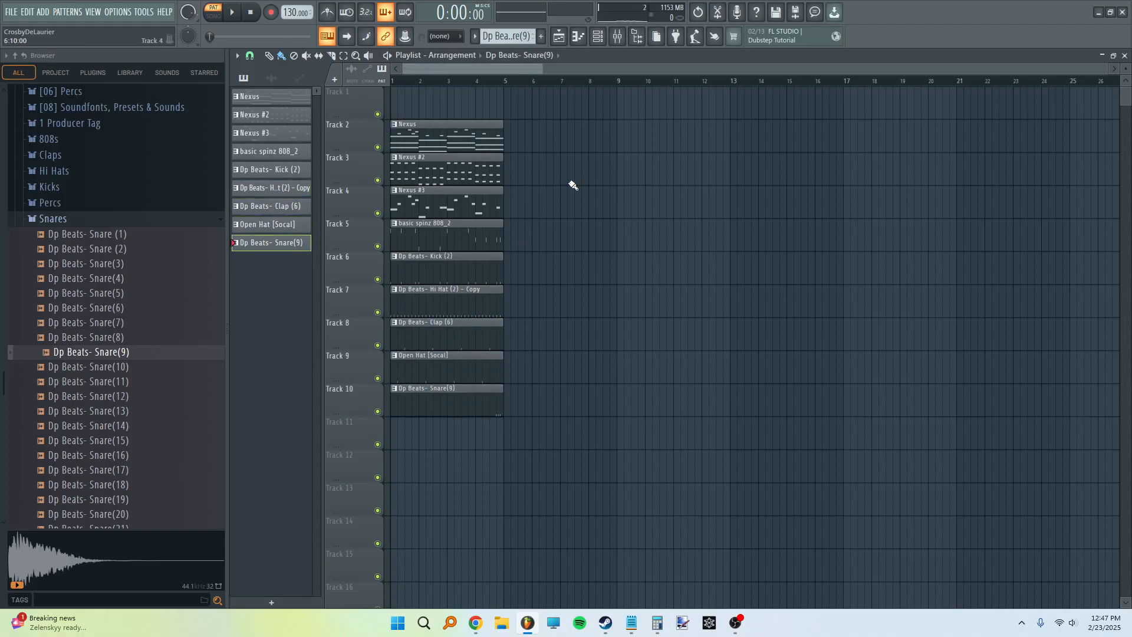
Select all nine clips on Tracks 2 to 10 and duplicate them to start at bar 5.
{"action": "left_click_drag", "start_coordinate": [577, 128], "coordinate": [263, 485]}
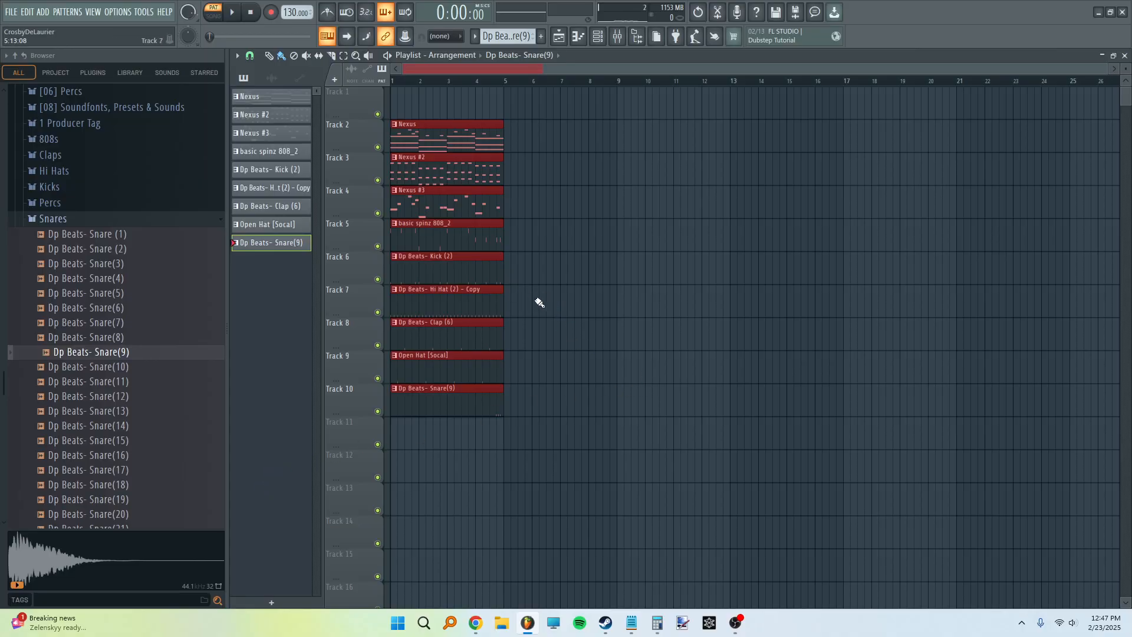
{"action": "right_click", "coordinate": [553, 248], "text": "ctrl"}
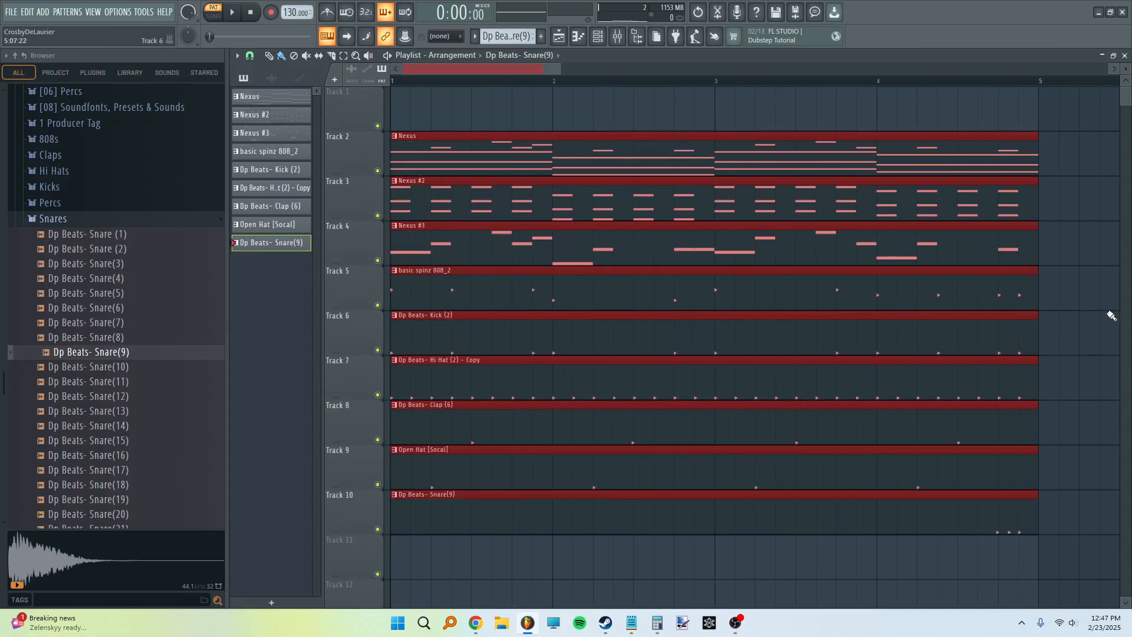
{"action": "right_click", "coordinate": [1110, 315], "text": "ctrl"}
{"action": "scroll", "coordinate": [829, 375], "scroll_direction": "down", "scroll_amount": 6}
{"action": "right_click", "coordinate": [847, 371], "text": "ctrl"}
{"action": "left_click_drag", "start_coordinate": [1128, 69], "coordinate": [1128, 55]}
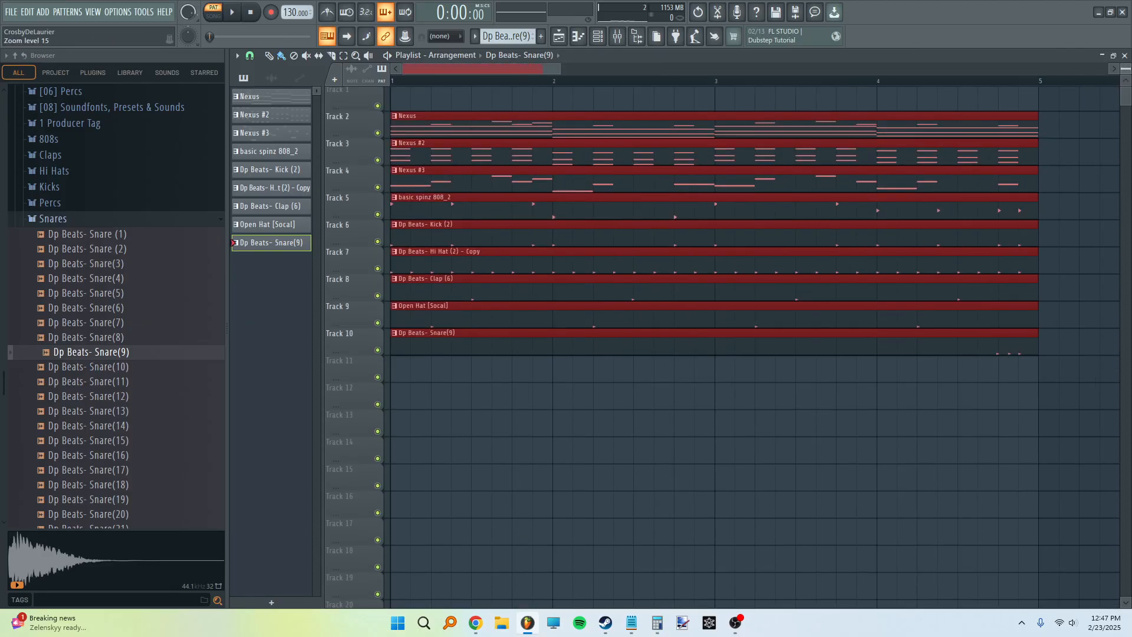
{"action": "scroll", "coordinate": [886, 266], "scroll_direction": "down", "scroll_amount": 1}
{"action": "scroll", "coordinate": [886, 267], "scroll_direction": "down", "scroll_amount": 2}
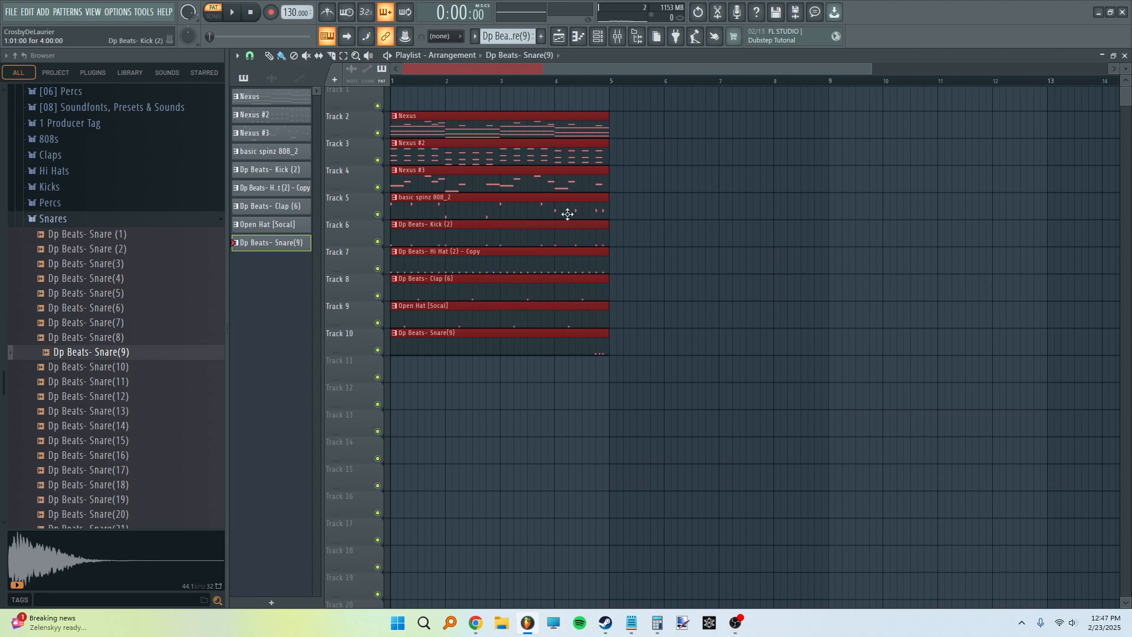
{"action": "left_click_drag", "start_coordinate": [525, 127], "coordinate": [741, 111]}
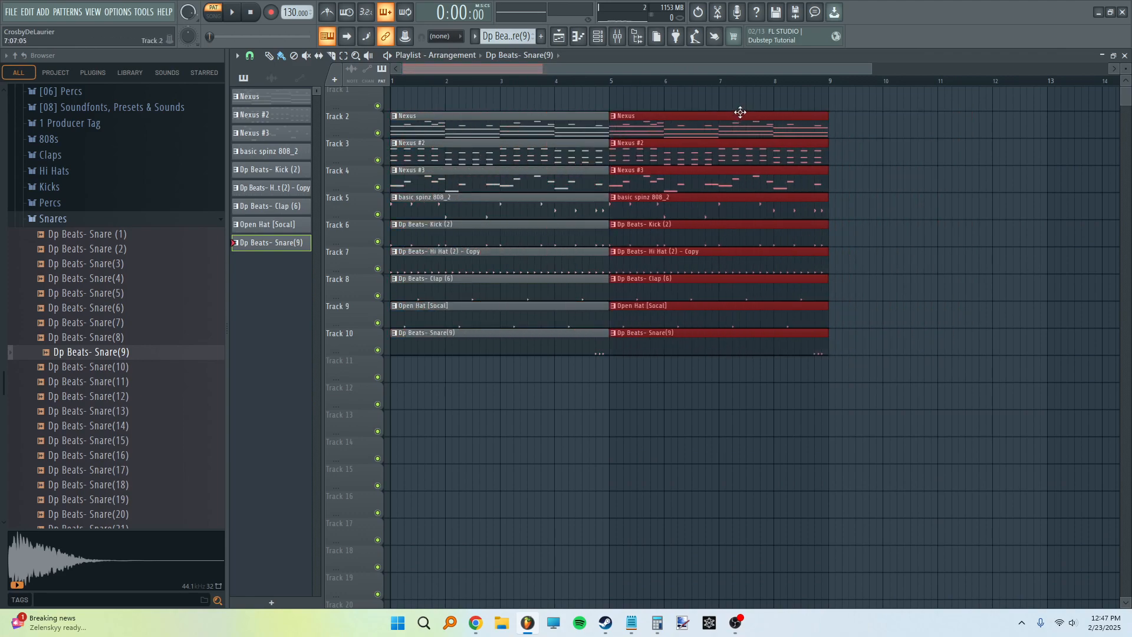
Duplicate the nine-clip block to bars 9 and 13 so the arrangement fills 16 bars.
{"action": "right_click", "coordinate": [524, 131]}
{"action": "key", "text": "ctrl+z"}
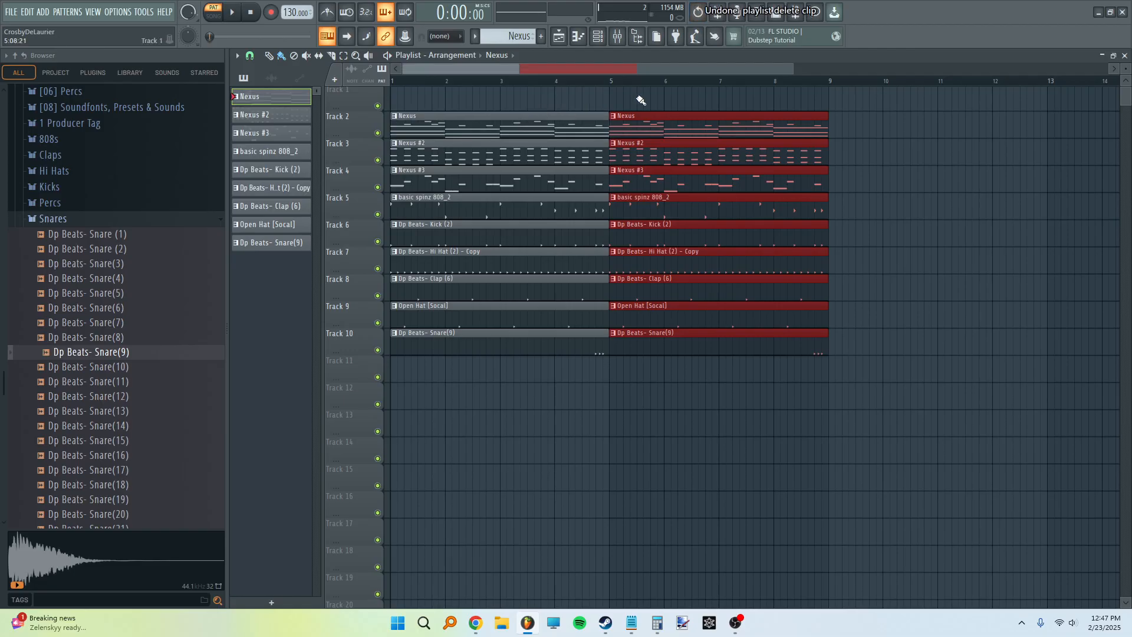
{"action": "left_click_drag", "start_coordinate": [829, 112], "coordinate": [657, 411]}
{"action": "left_click_drag", "start_coordinate": [657, 336], "coordinate": [869, 340]}
{"action": "key", "text": "ctrl+v"}
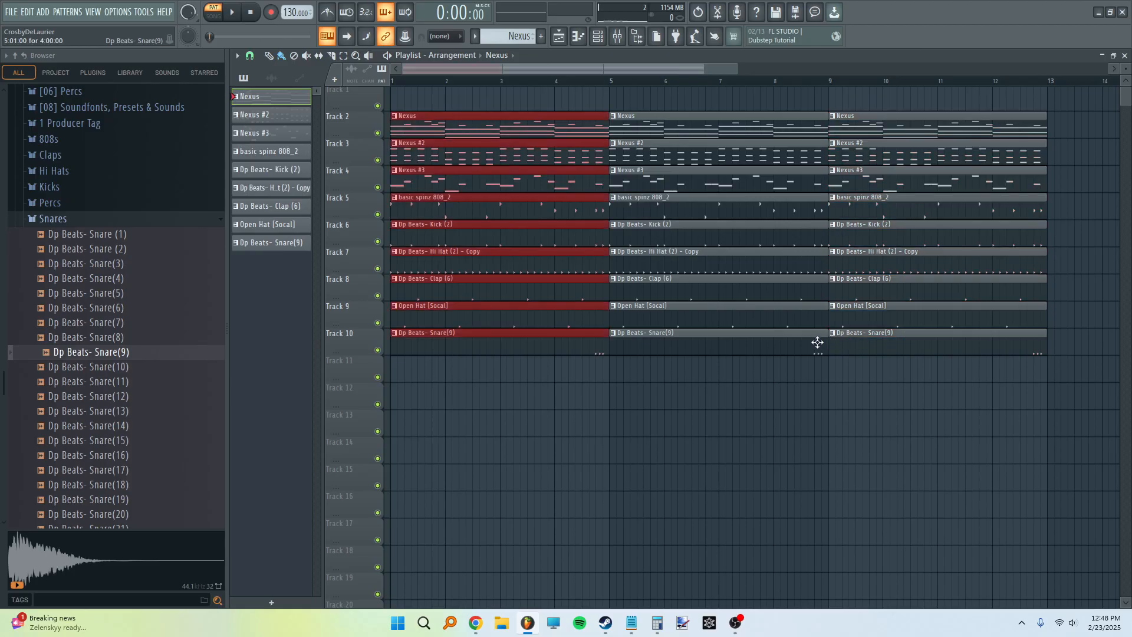
{"action": "left_click_drag", "start_coordinate": [510, 141], "coordinate": [1100, 142]}
{"action": "scroll", "coordinate": [839, 434], "scroll_direction": "down", "scroll_amount": 4}
{"action": "left_click", "coordinate": [493, 437], "text": "ctrl"}
{"action": "scroll", "coordinate": [493, 437], "scroll_direction": "up", "scroll_amount": 2}
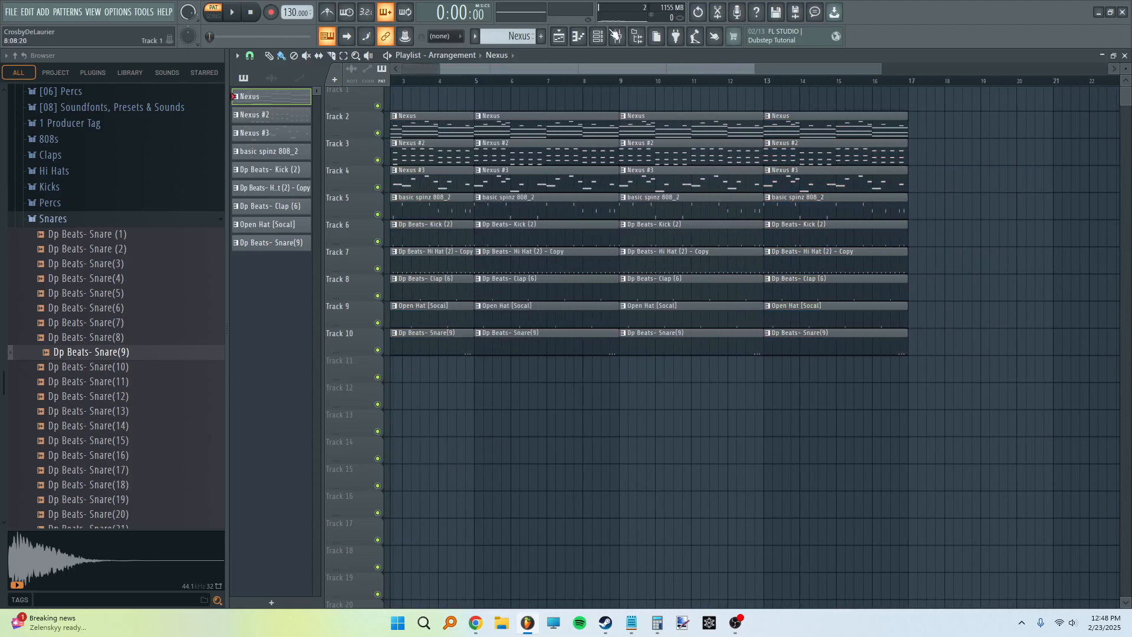
{"action": "left_click_drag", "start_coordinate": [571, 65], "coordinate": [444, 101]}
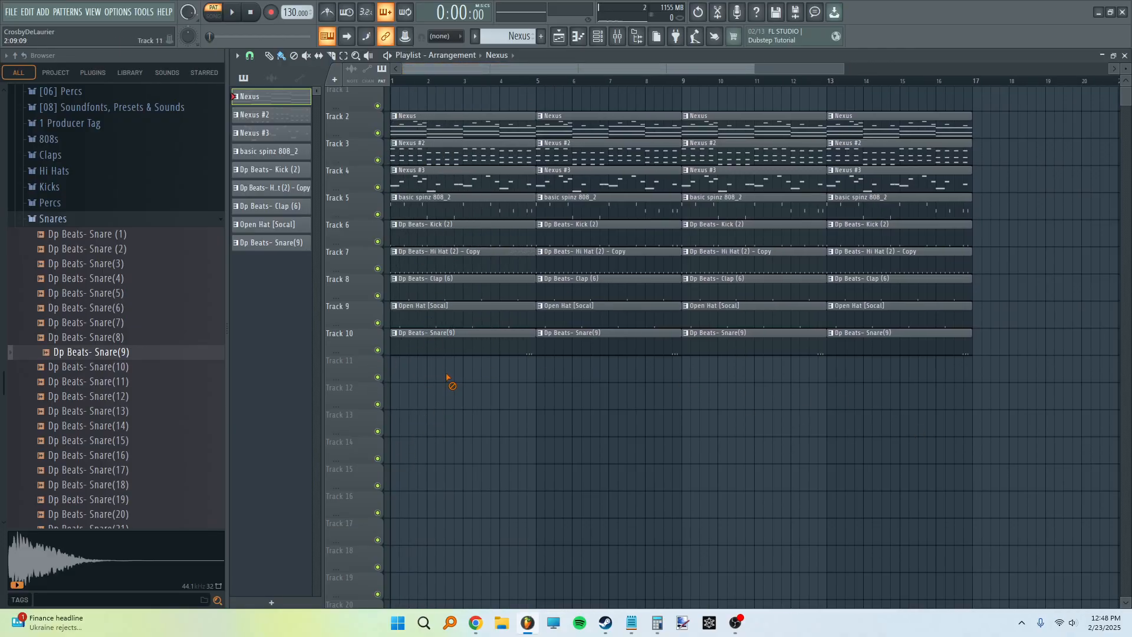
Delete every clip except Nexus from bars 1–4, and the kick, hi-hat, clap, open hat and snare clips from bars 5–8.
{"action": "left_click_drag", "start_coordinate": [445, 378], "coordinate": [443, 152]}
{"action": "mouse_move", "coordinate": [565, 286]}
{"action": "left_mouse_down"}
{"action": "mouse_move", "coordinate": [563, 307]}
{"action": "mouse_move", "coordinate": [578, 214]}
{"action": "left_mouse_up"}
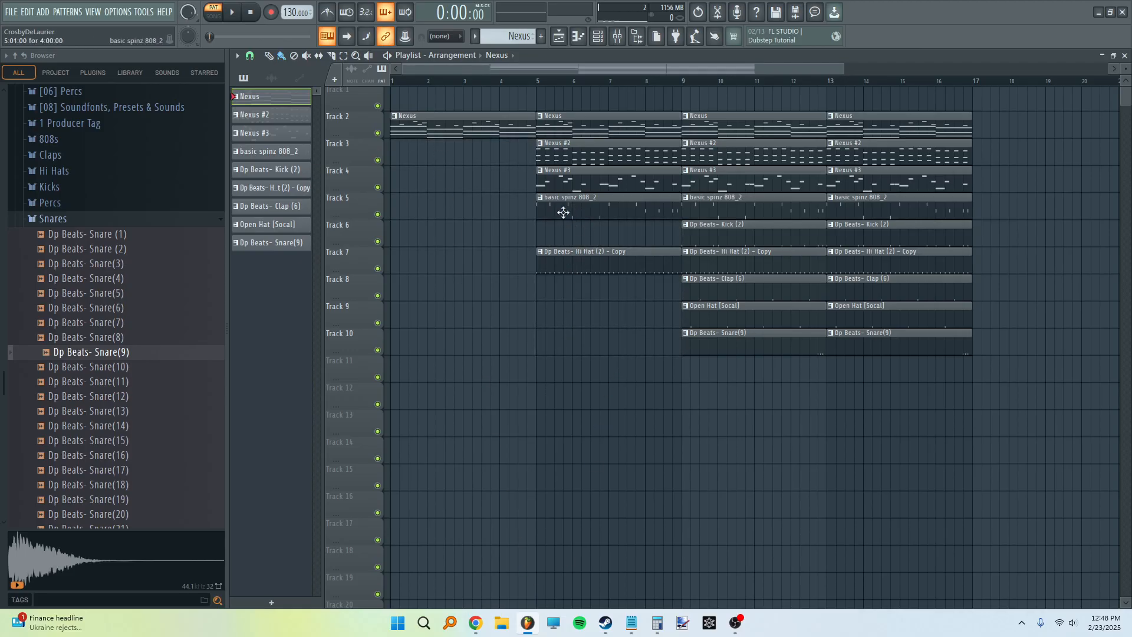
{"action": "right_click", "coordinate": [563, 258]}
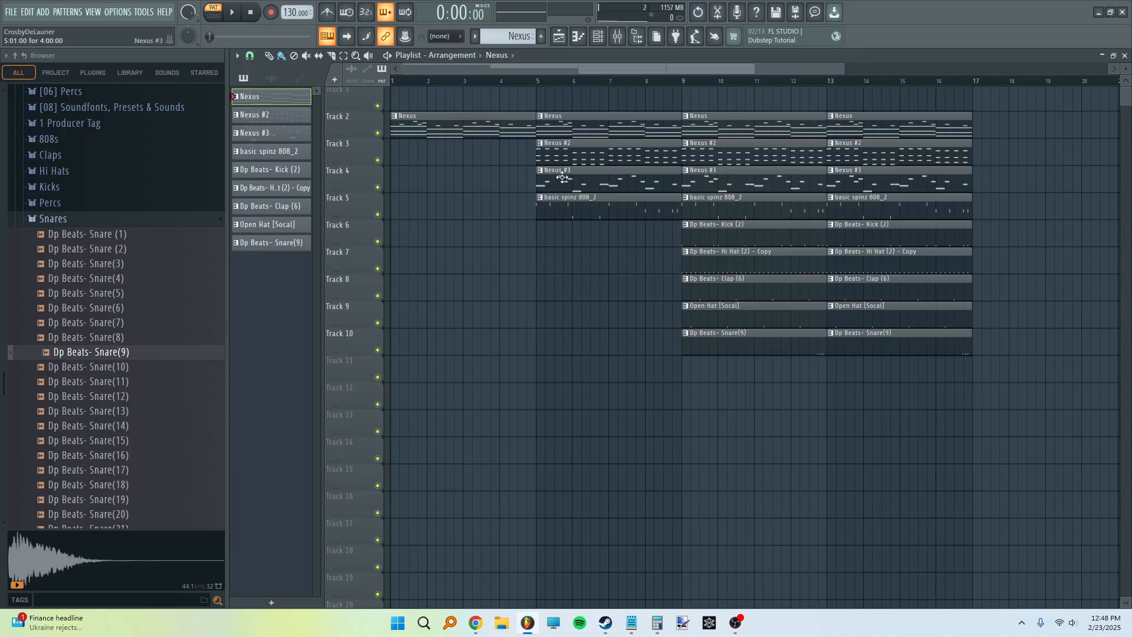
Play the arrangement from the start in song mode, listening through to the full drum section.
{"action": "scroll", "coordinate": [539, 155], "scroll_direction": "down", "scroll_amount": 2}
{"action": "key", "text": "space"}
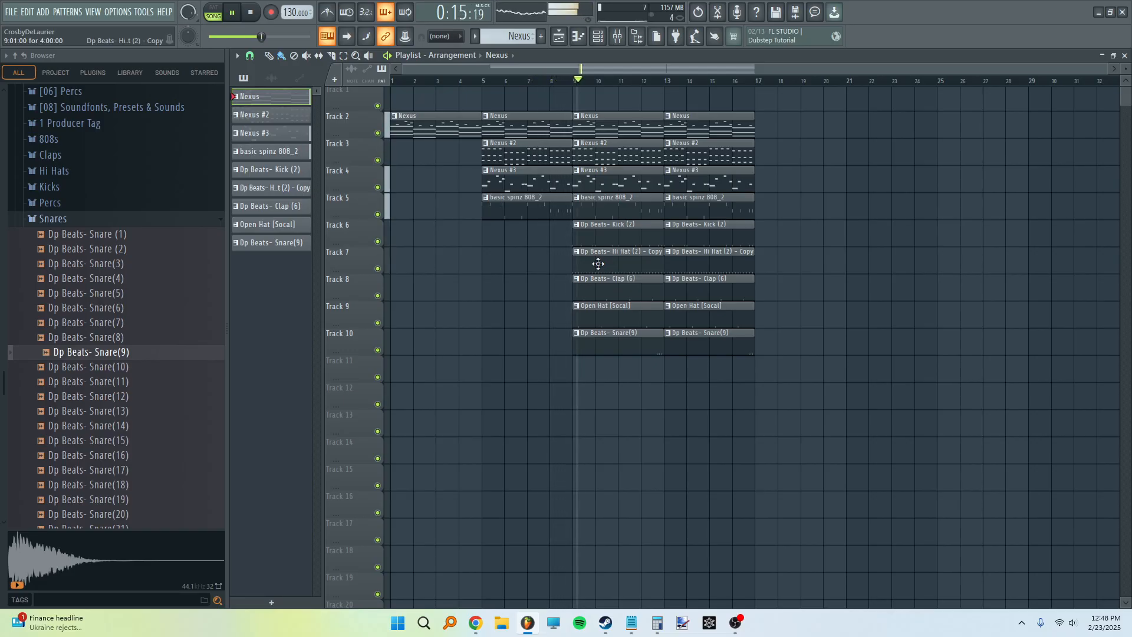
{"action": "key", "text": "space"}
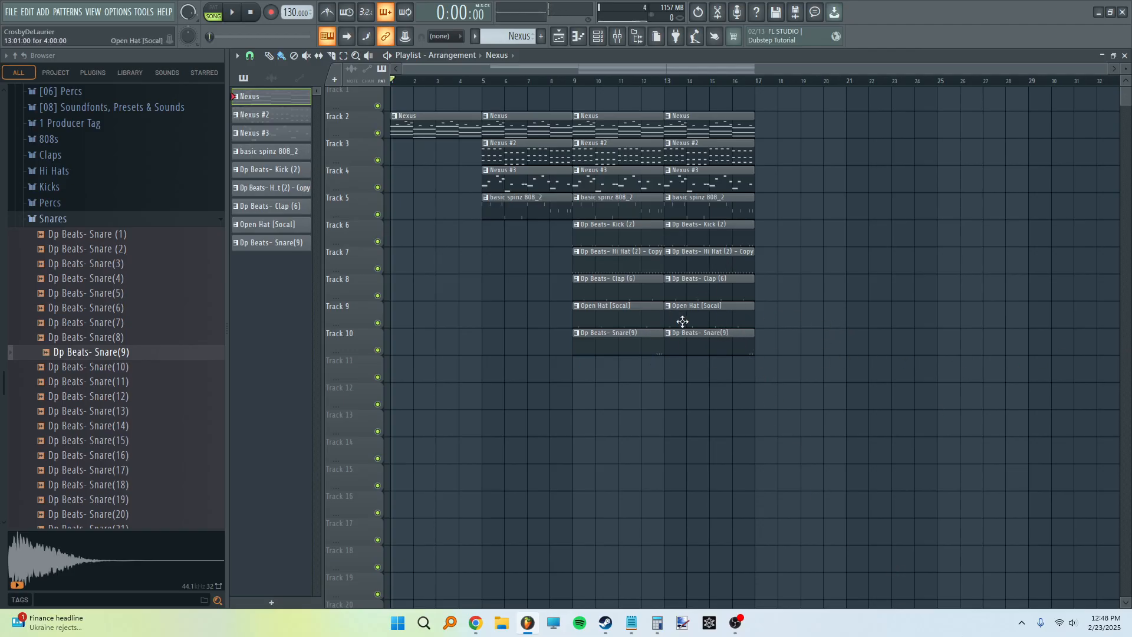
Show the channel rack at the first Nexus channel.
{"action": "left_click", "coordinate": [598, 37]}
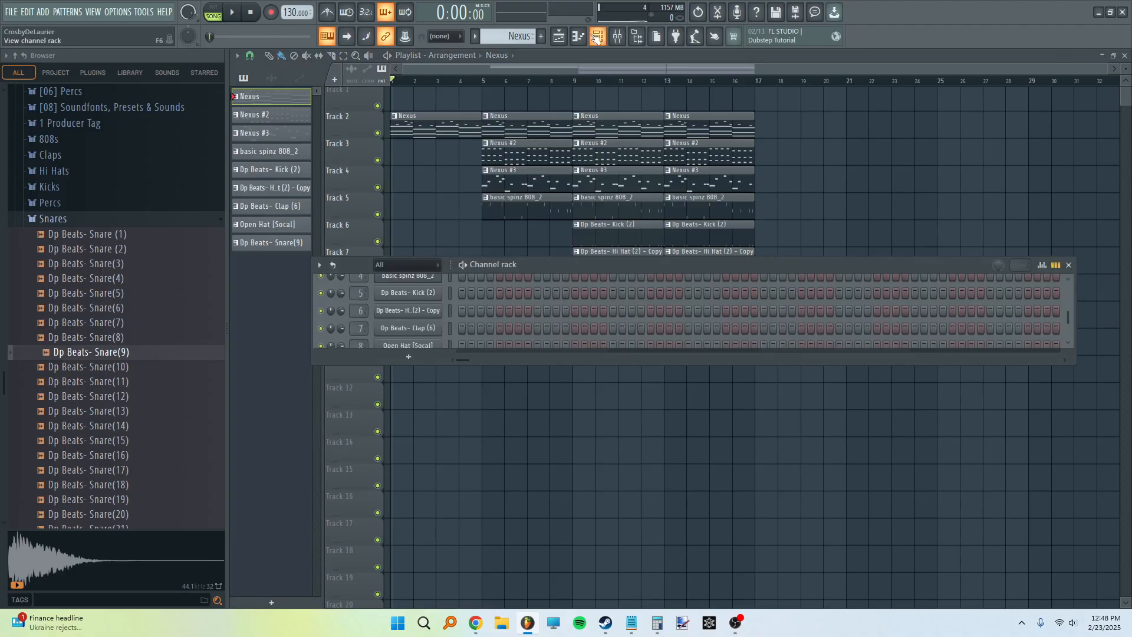
{"action": "scroll", "coordinate": [519, 310], "scroll_direction": "up", "scroll_amount": 4}
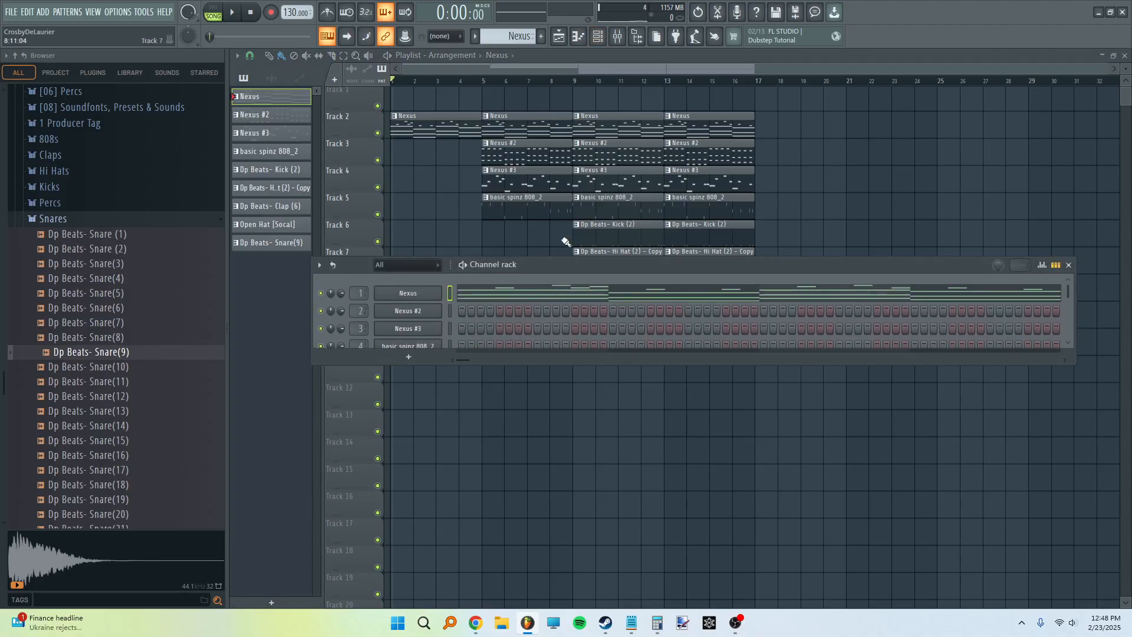